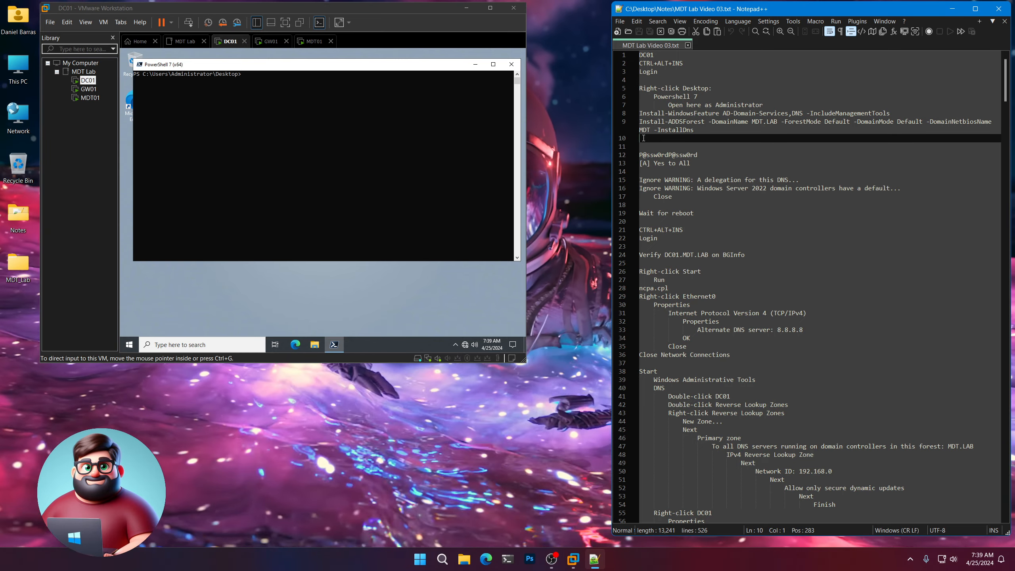
Copy notes lines 8–9 and run them in DC01's PowerShell to install the AD DS and DNS roles.
right_click(648, 120)
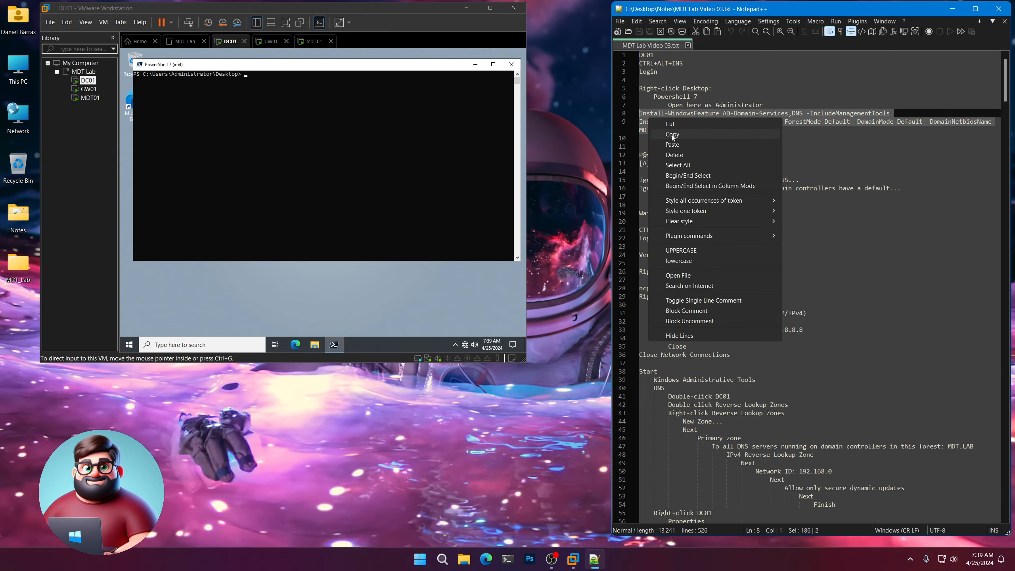
click(672, 135)
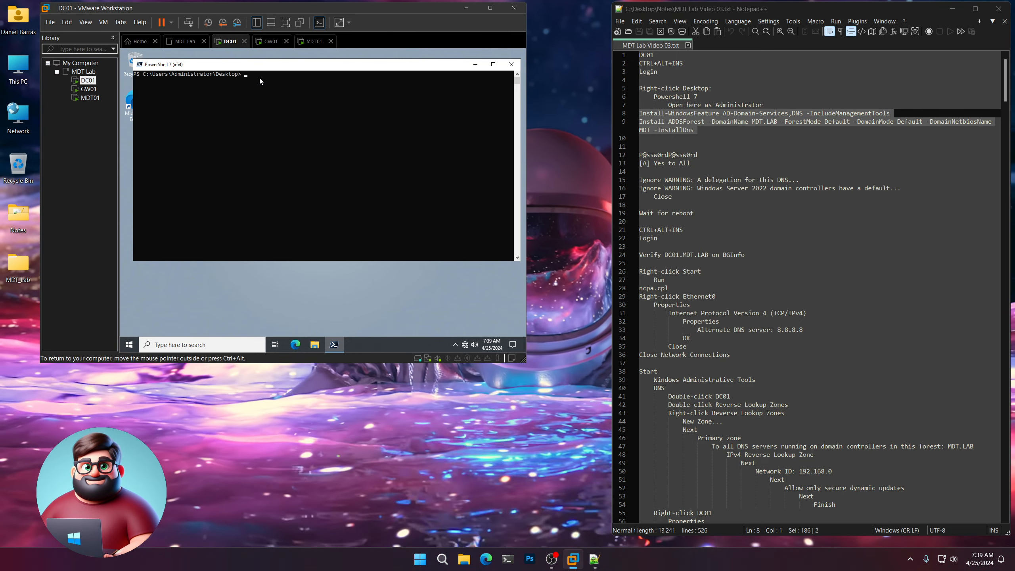
right_click(260, 78)
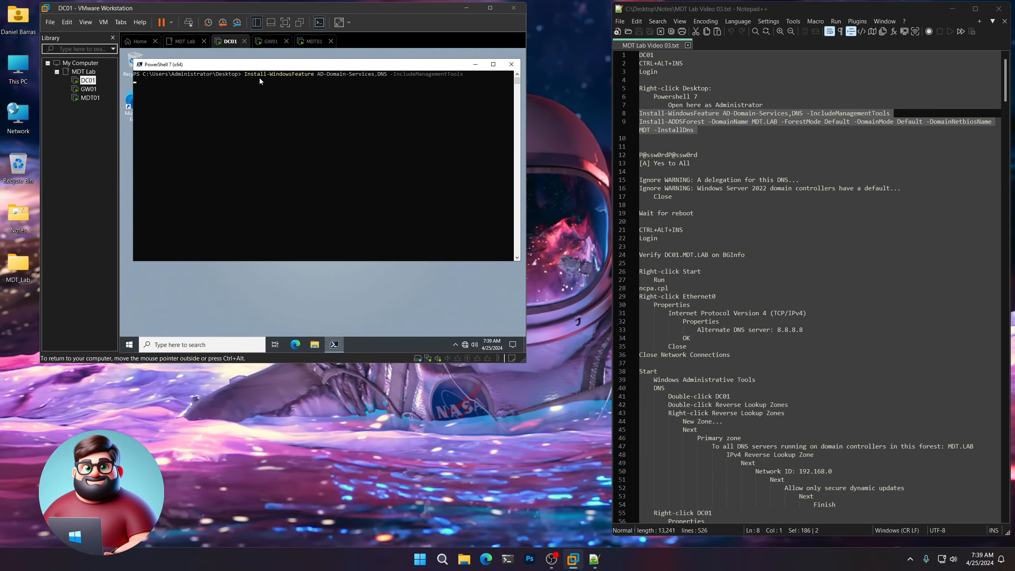
scroll(737, 161, down, 4)
scroll(737, 161, up, 3)
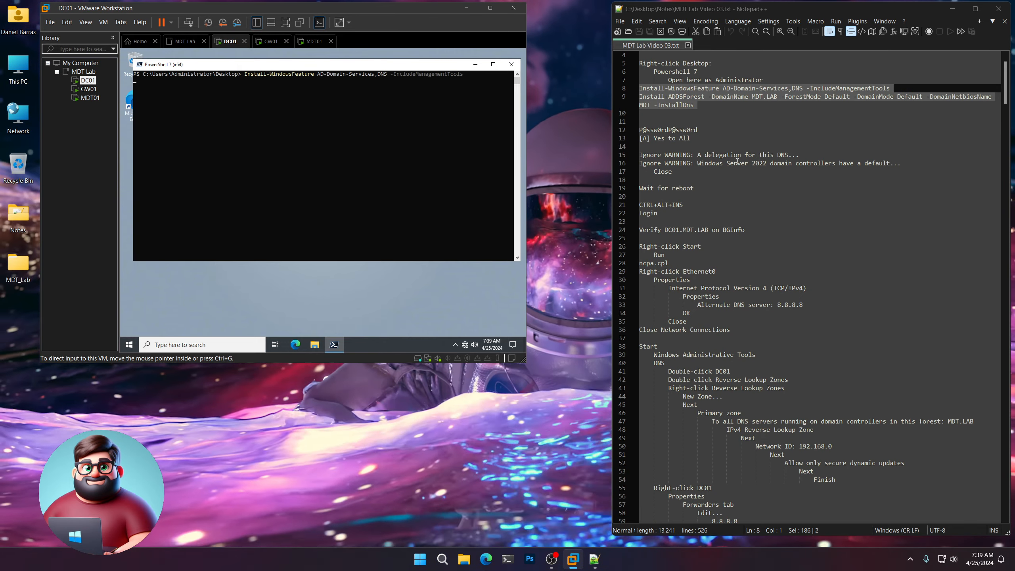
Copy the Safe Mode password from the notes.
drag(698, 129, 639, 130)
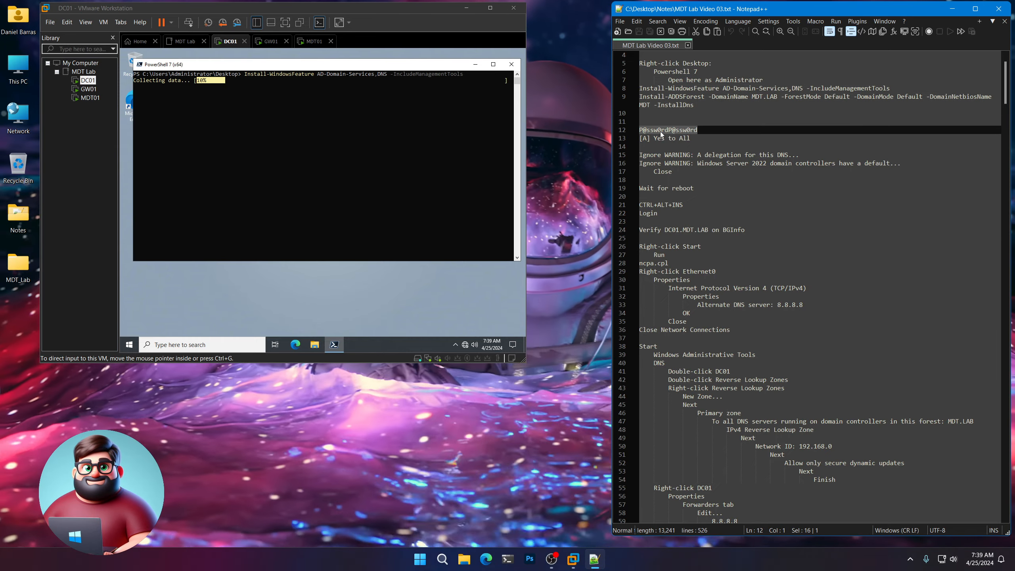
right_click(661, 134)
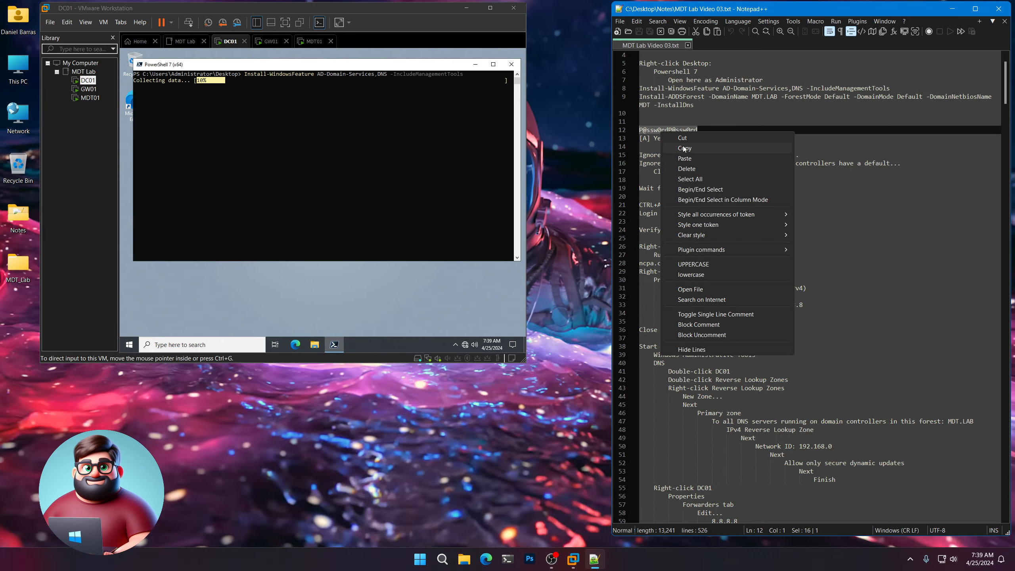
click(683, 146)
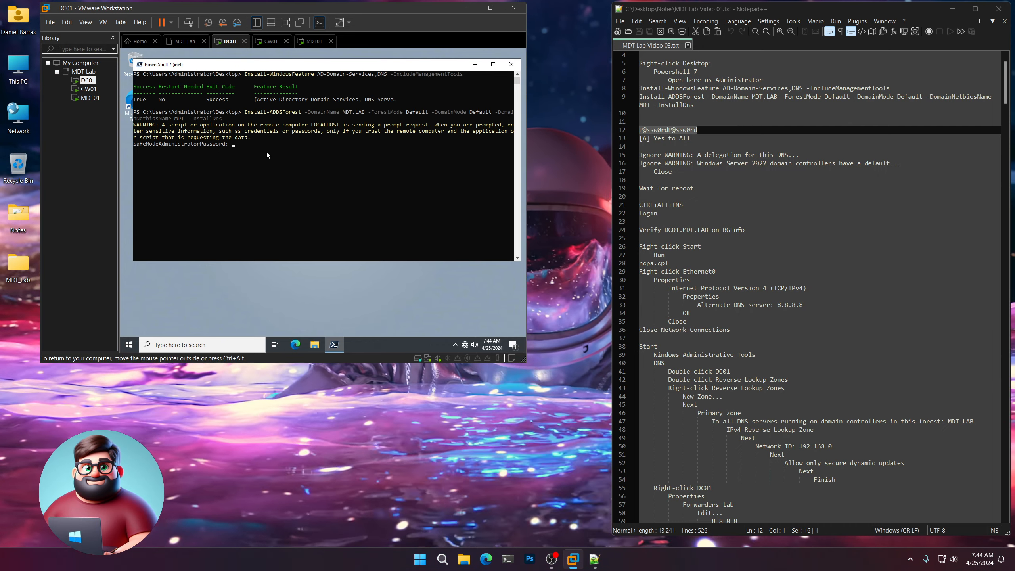
Enter and confirm the Safe Mode password, then answer A (Yes to All) to start the MDT.LAB forest install.
right_click(267, 152)
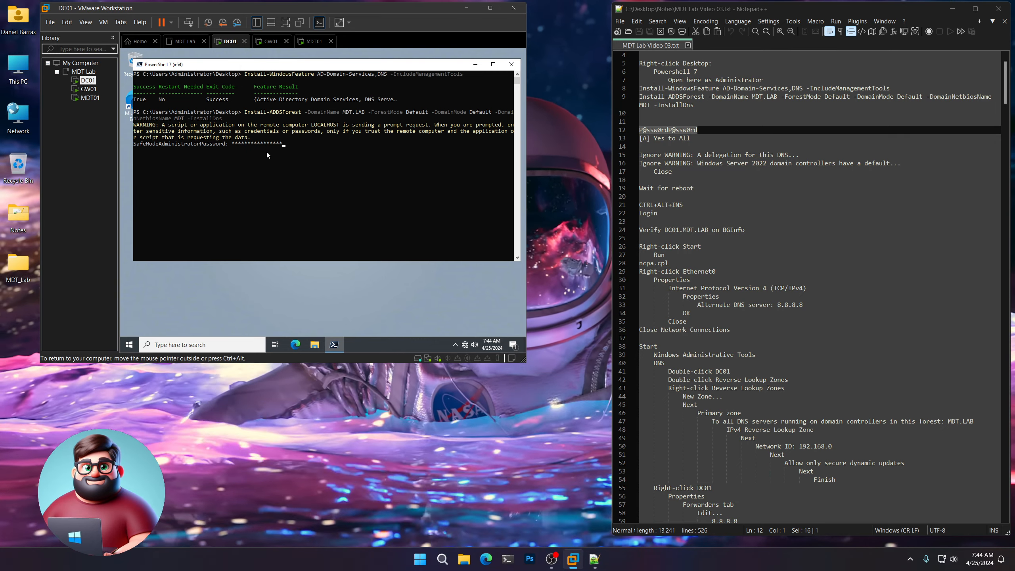
key(Return)
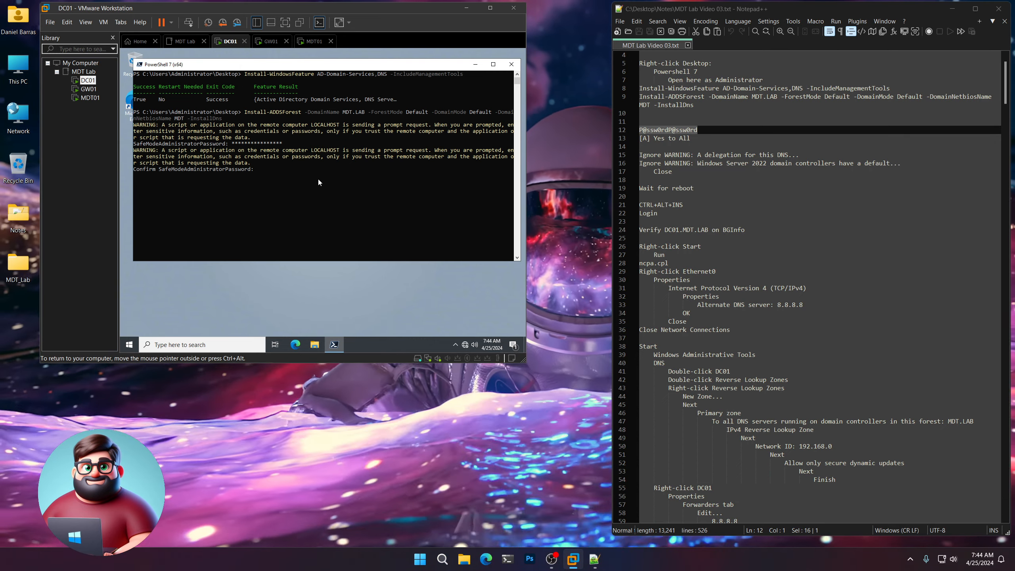
right_click(319, 176)
key(Return)
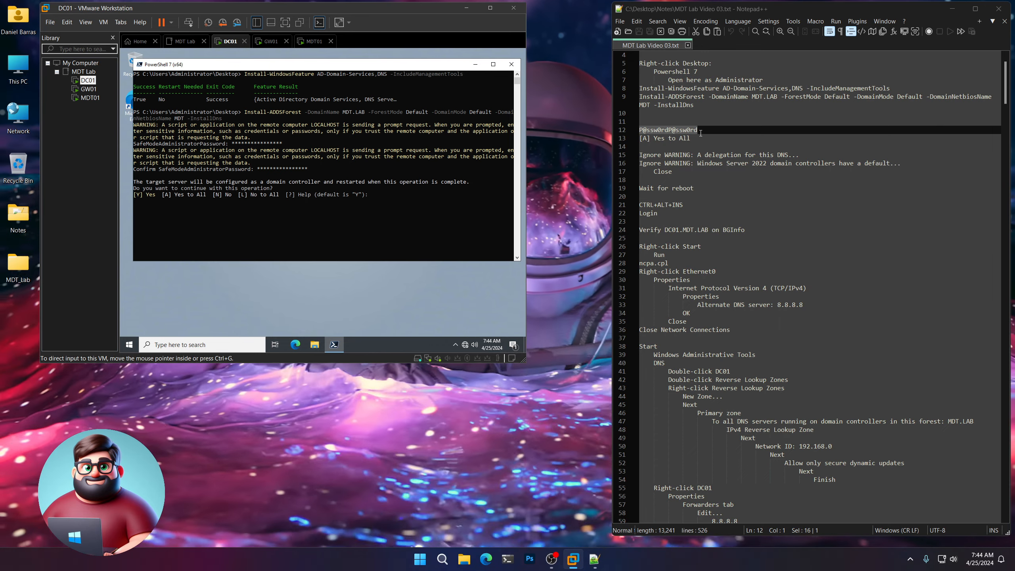
drag(691, 138, 640, 138)
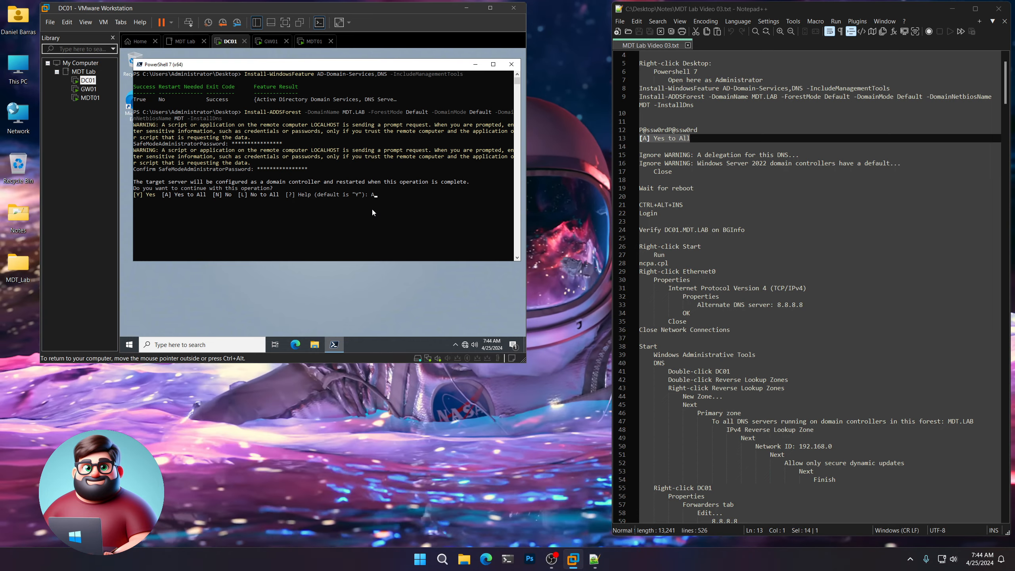
key(Return)
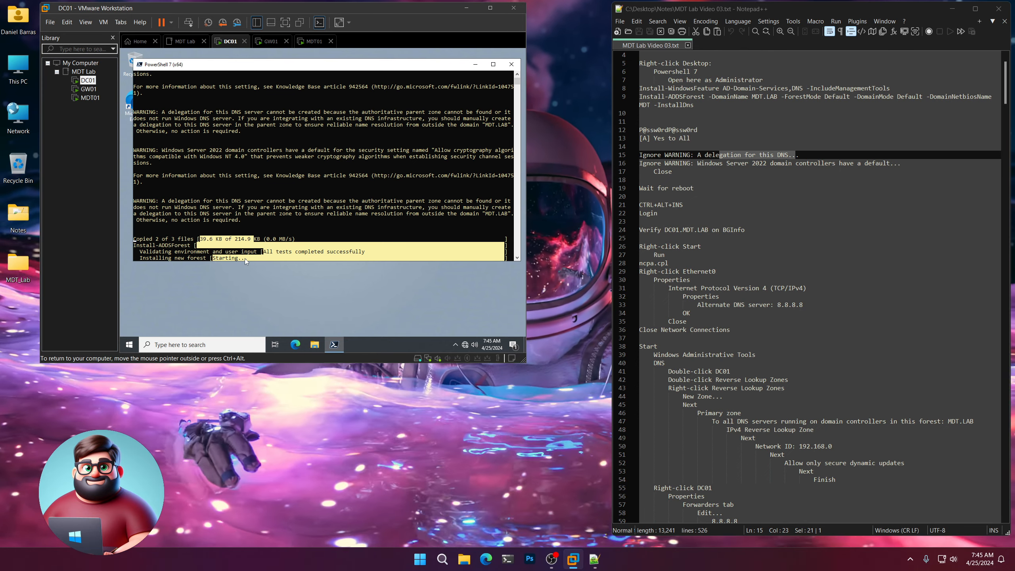
Close DC01's sign-out notice and let the VM reboot to finish the domain controller promotion.
click(674, 171)
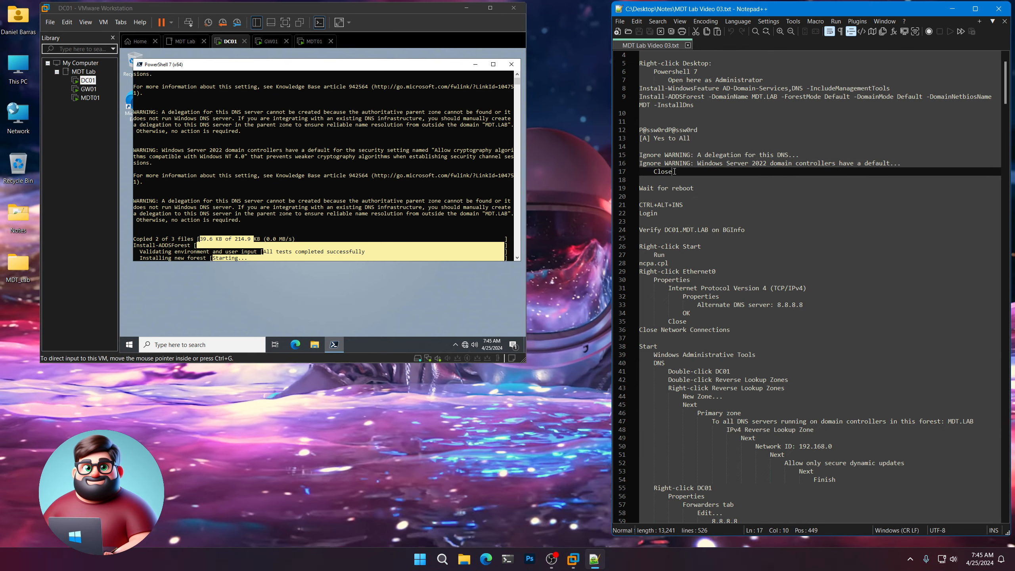
key(shift+Home)
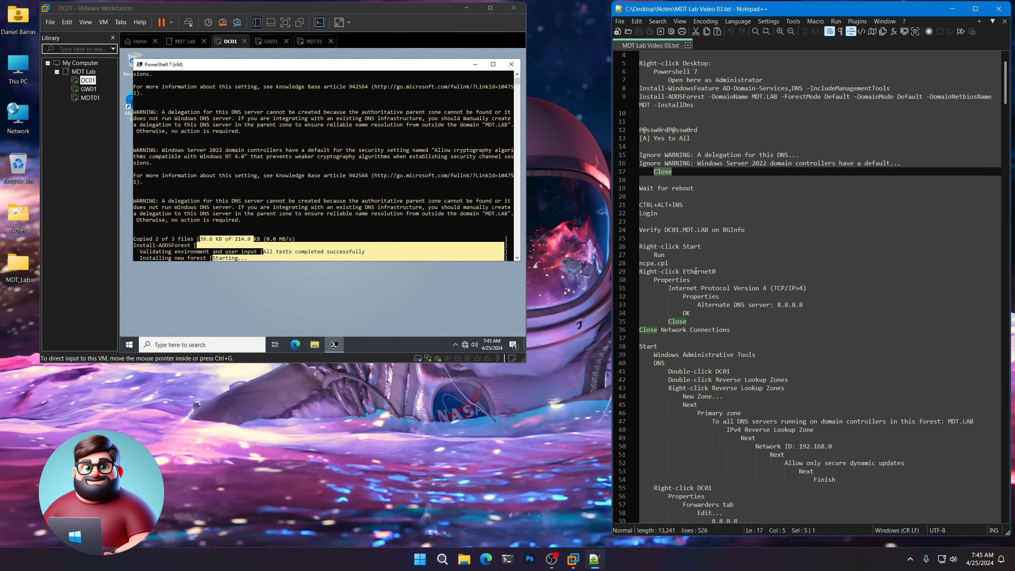
click(526, 483)
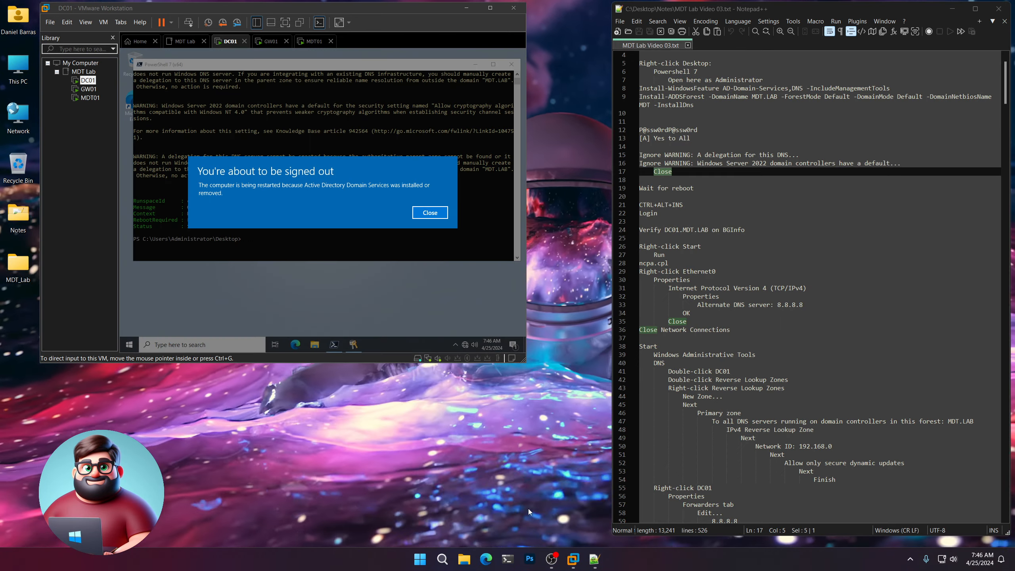
click(425, 216)
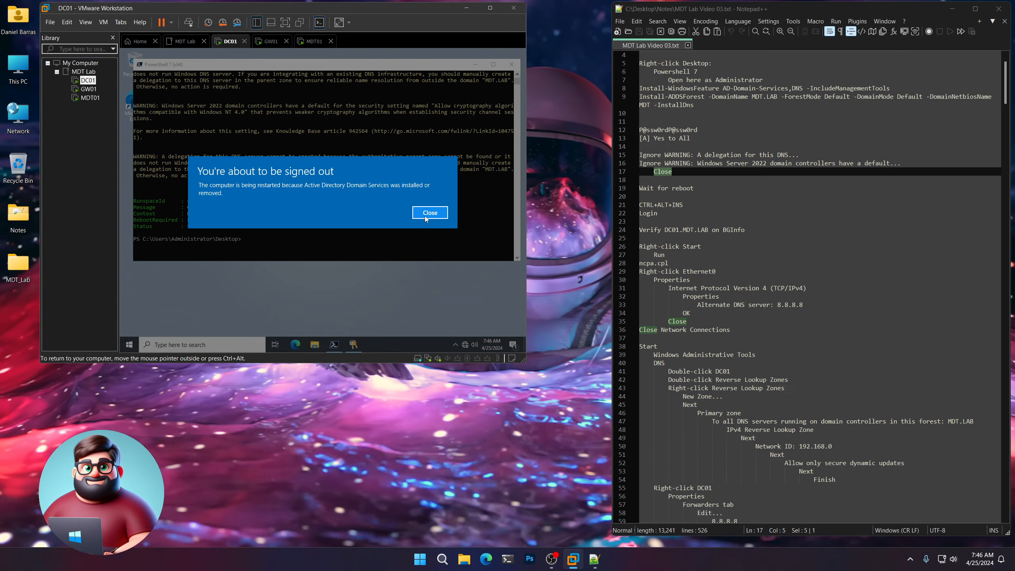
click(425, 214)
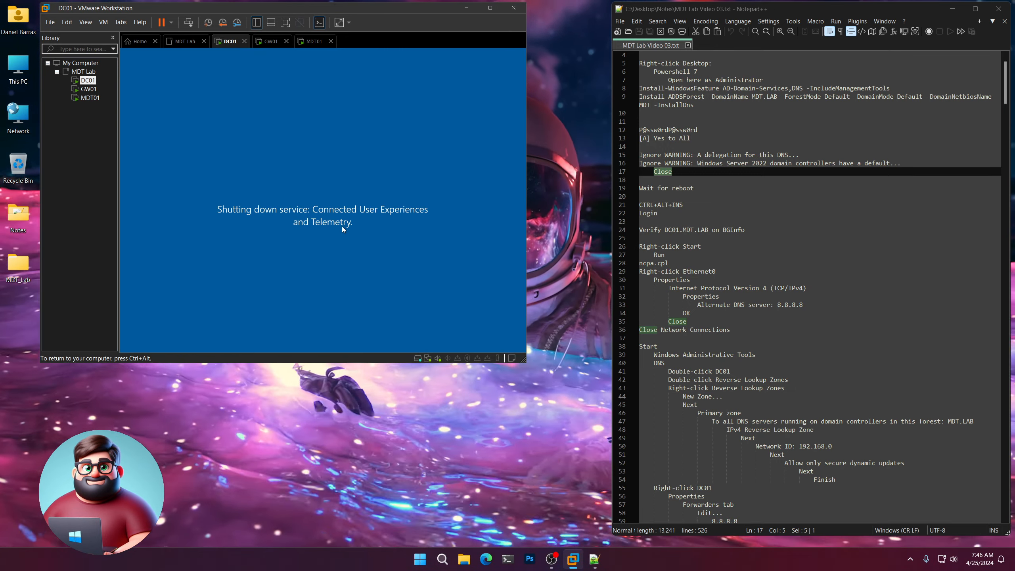
drag(697, 188, 639, 205)
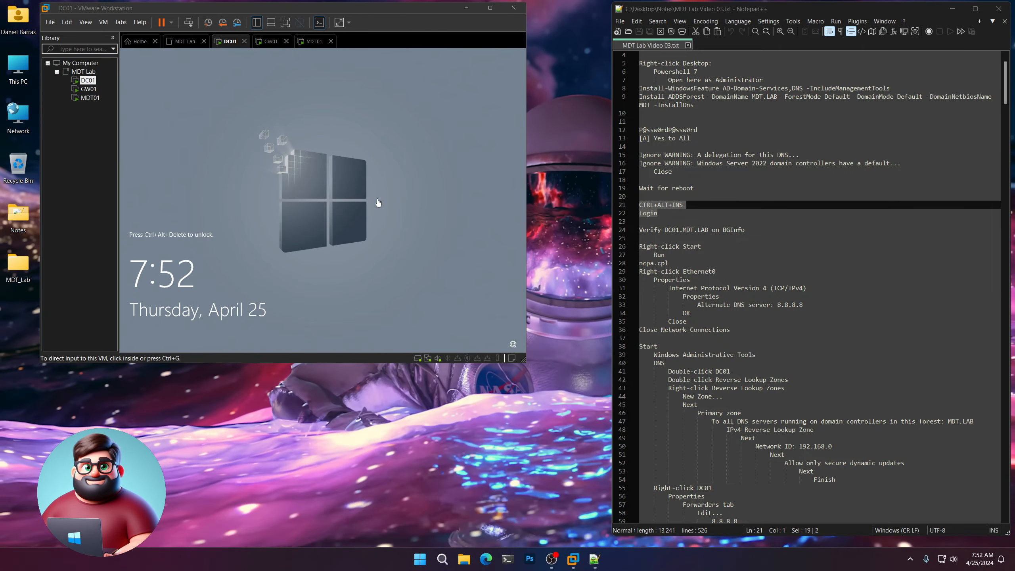
Unlock DC01 with Ctrl+Alt+Ins, sign in as Administrator, and confirm BGInfo reads DC01.MDT.LAB.
click(377, 201)
key(ctrl+alt+Insert)
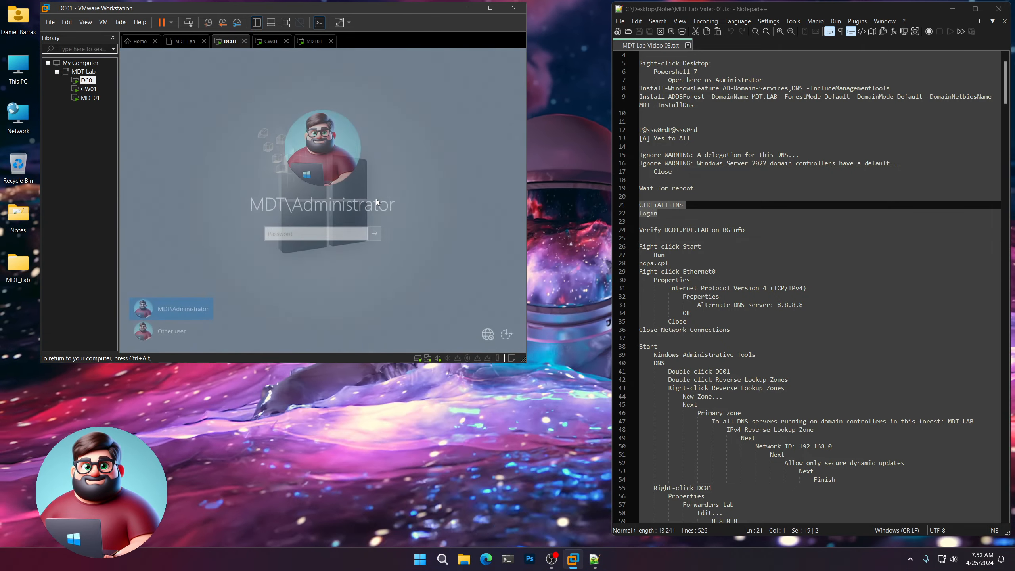
text(P@ssw0rd)
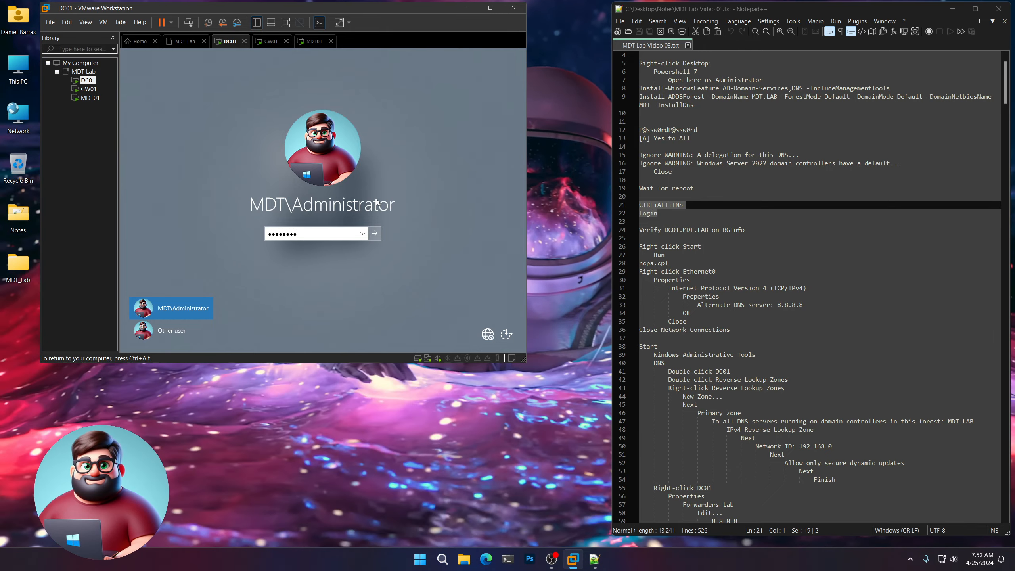
key(BackSpace)
key(BackSpace)
key(BackSpace)
key(BackSpace)
key(BackSpace)
key(BackSpace)
key(BackSpace)
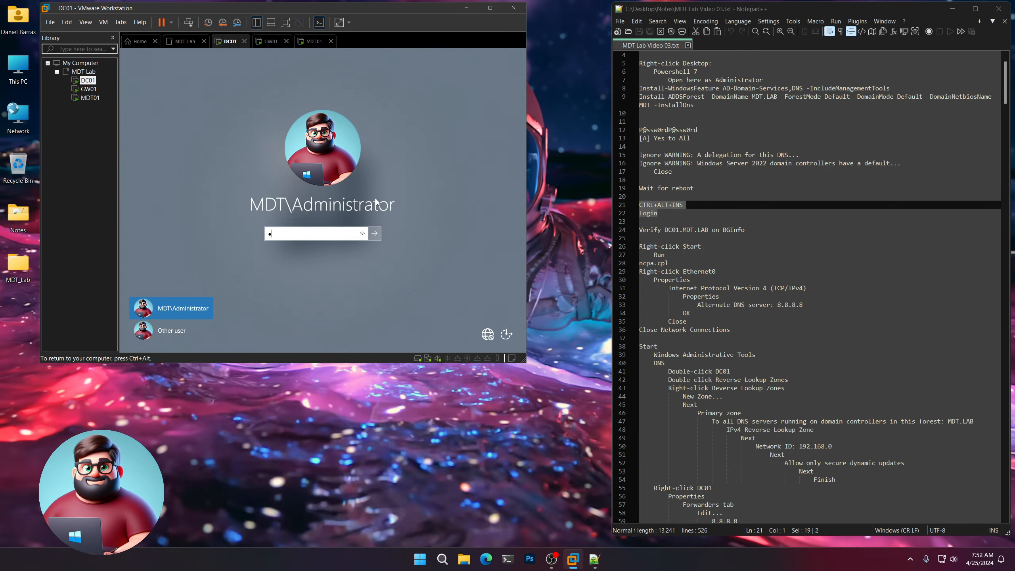
text(@ssw0rd)
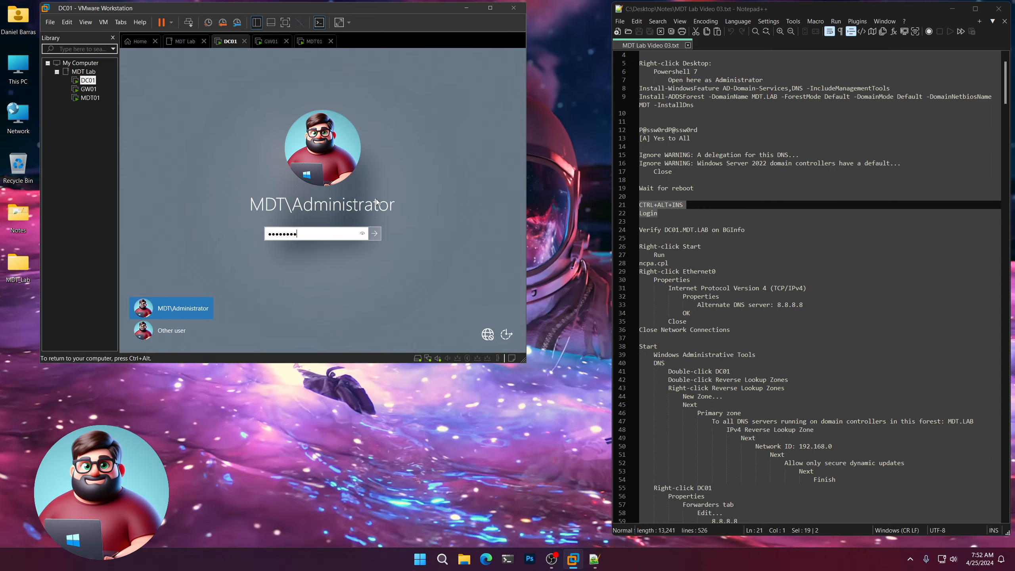
text(P@ssw0rd)
key(Return)
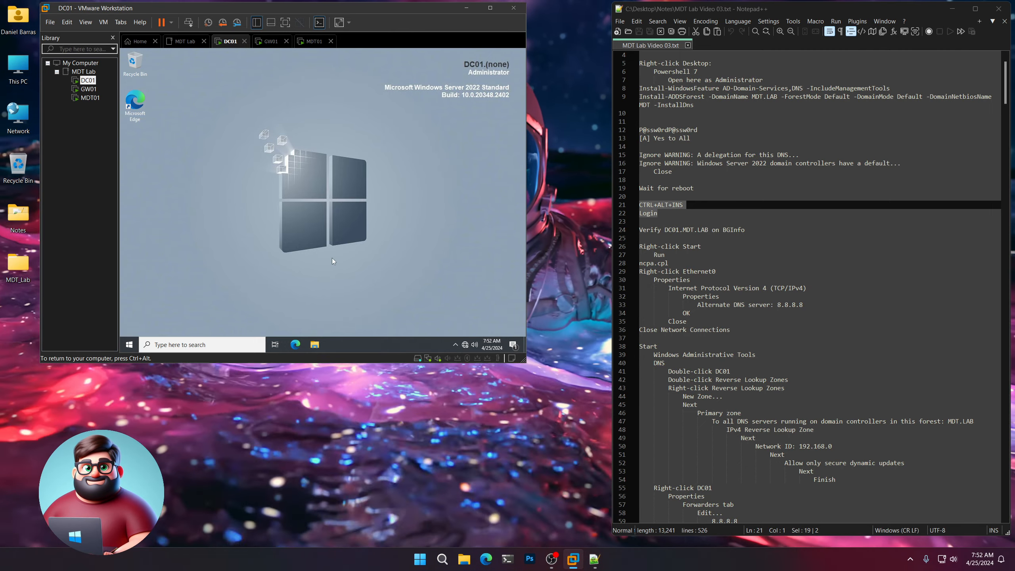
click(750, 231)
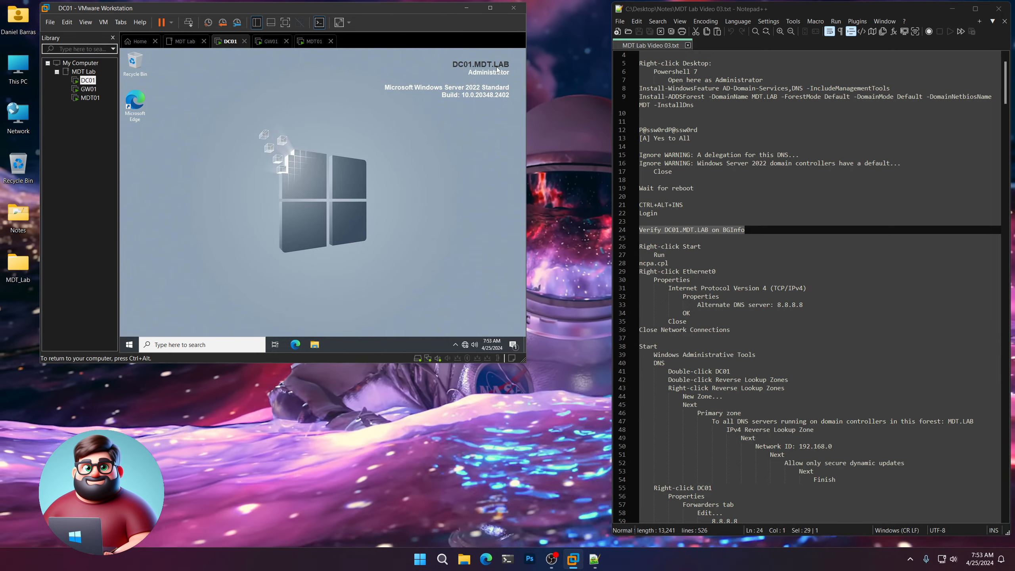
scroll(741, 276, down, 3)
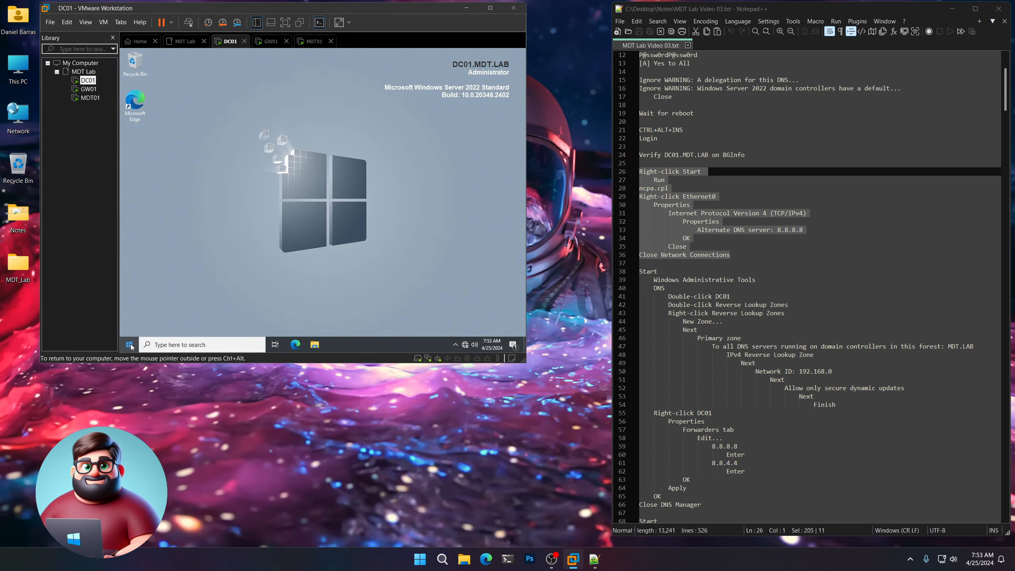
Open the Ethernet0 adapter properties on DC01 through ncpa.cpl.
right_click(130, 345)
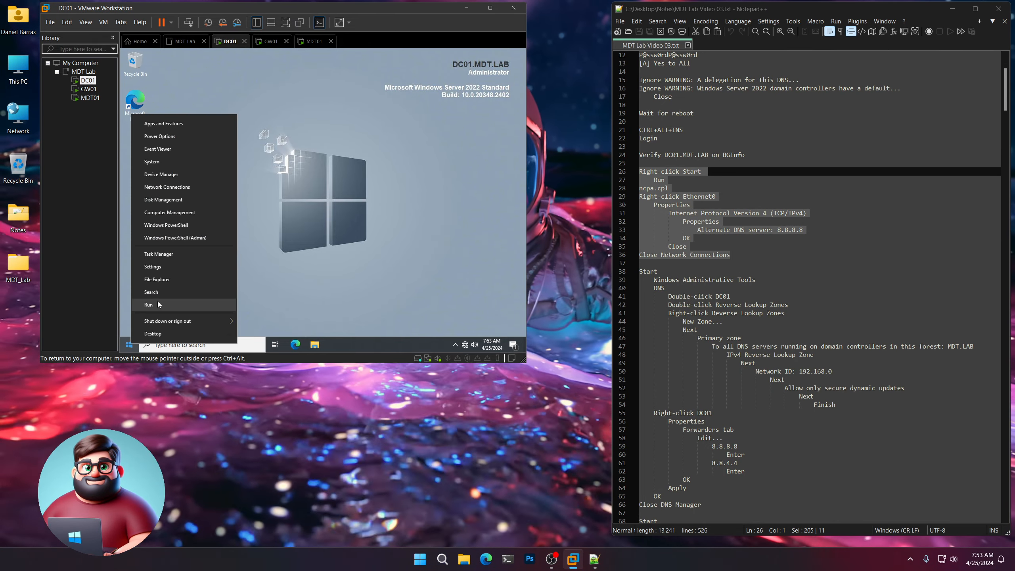
click(154, 305)
text(ncpa)
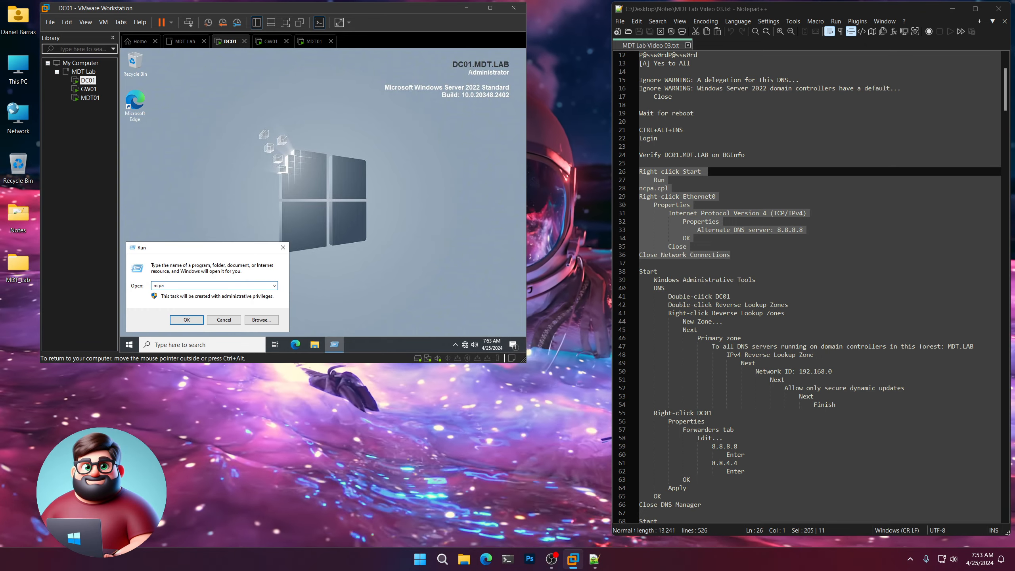
text(.cpl)
key(Return)
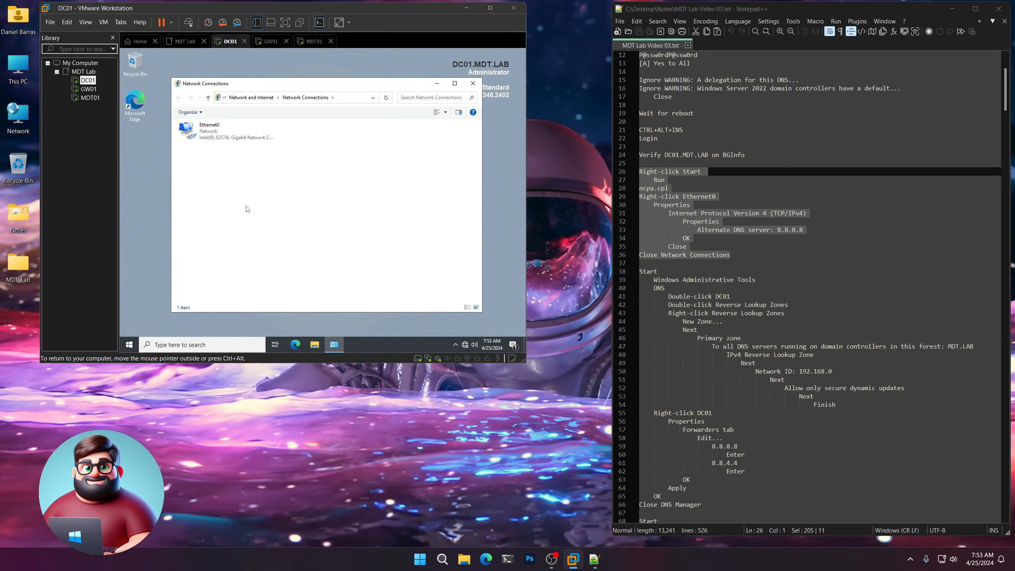
right_click(205, 138)
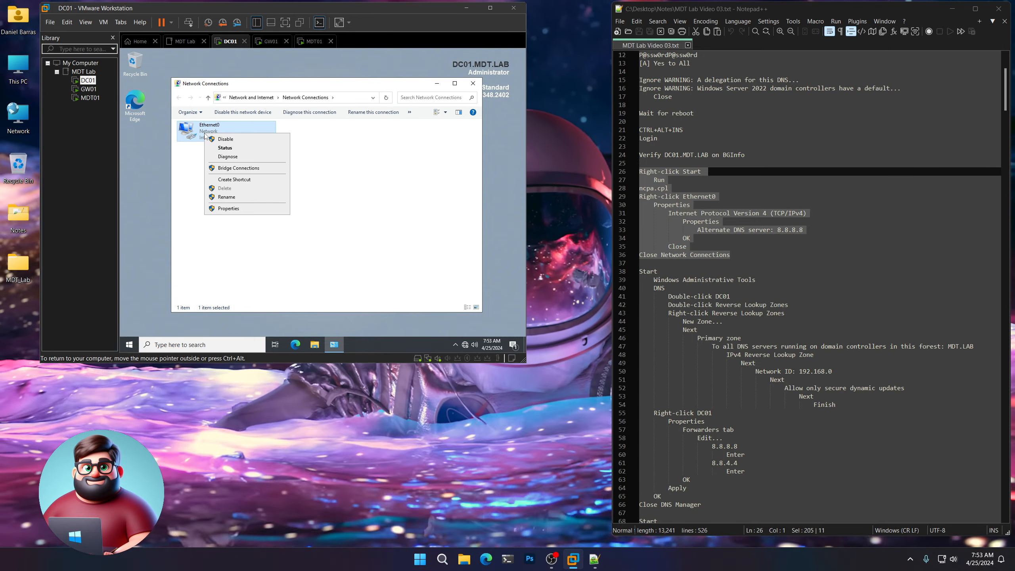
click(229, 209)
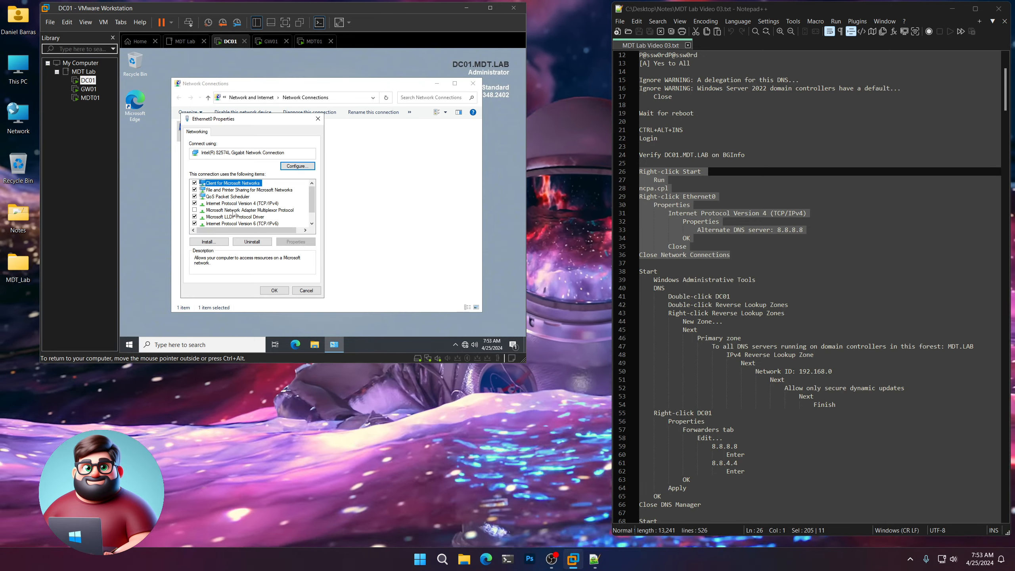
Set 8.8.8.8 as the IPv4 alternate DNS server and close the network windows.
click(232, 204)
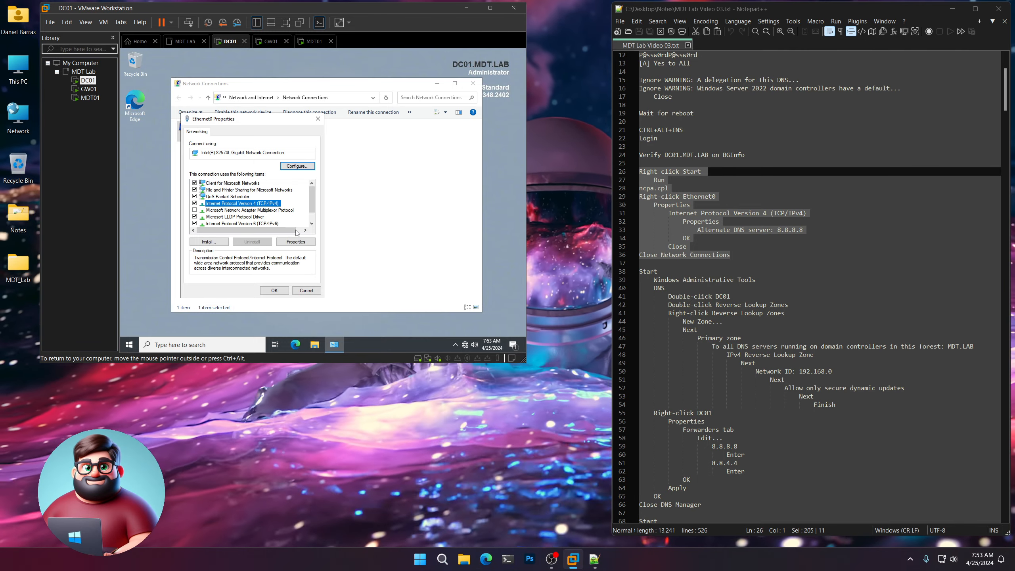
click(301, 242)
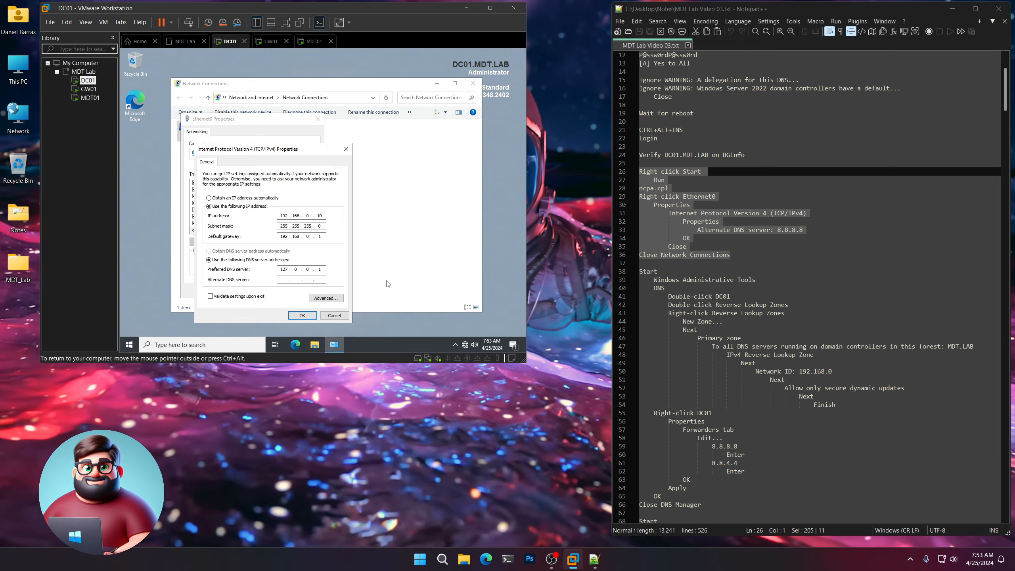
text(8.8.8.)
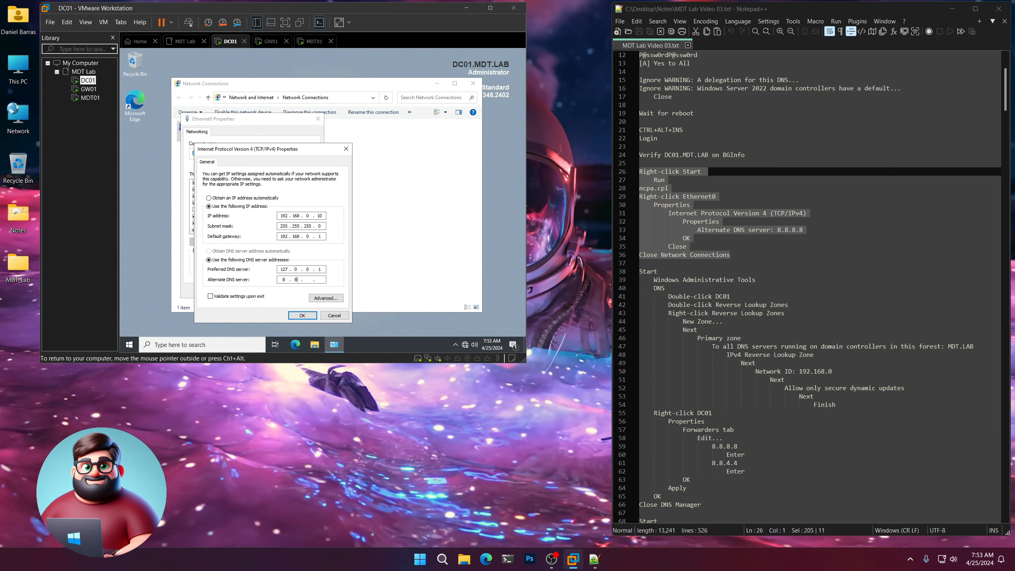
text(8)
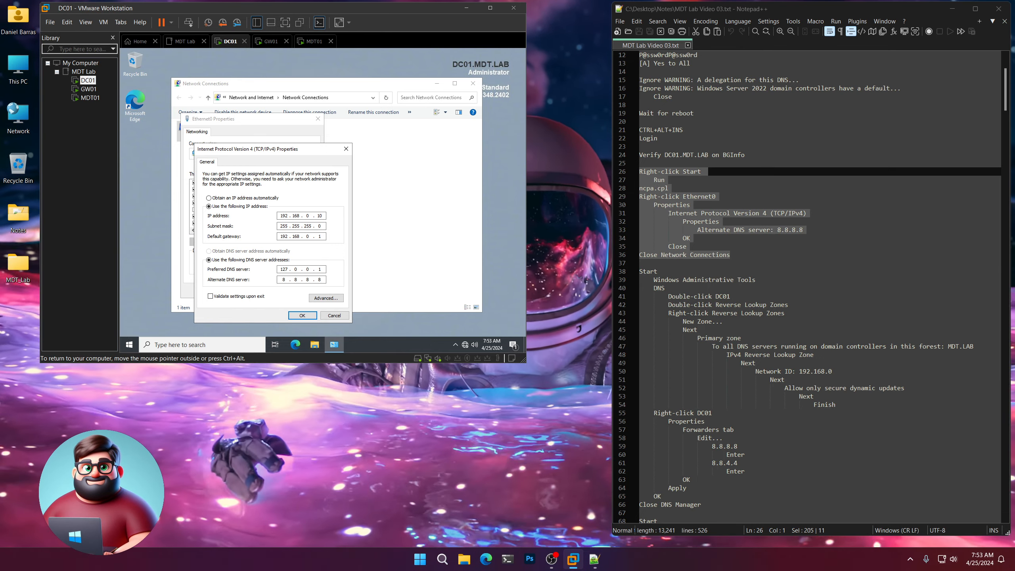
click(302, 316)
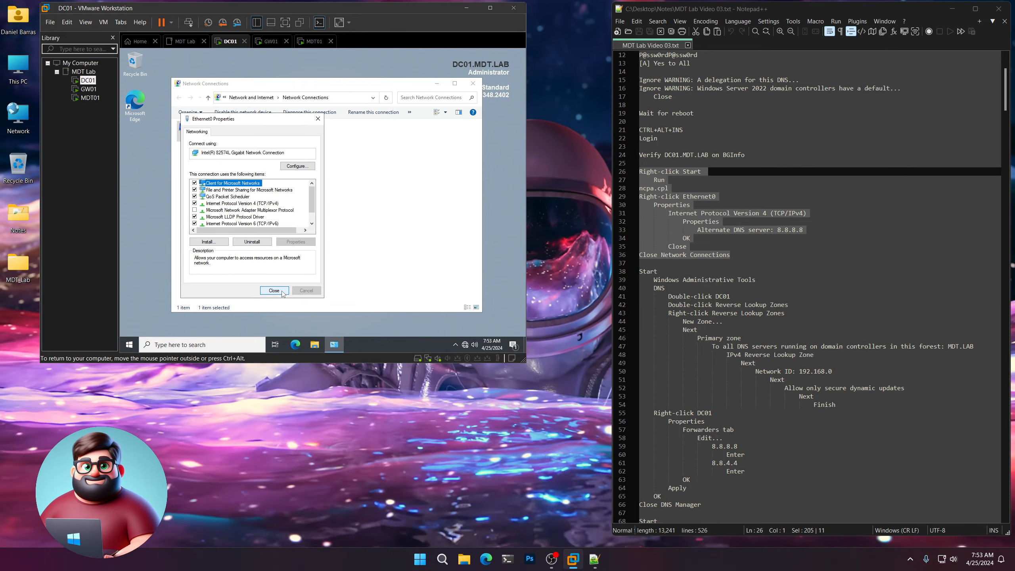
click(275, 291)
click(472, 83)
scroll(857, 226, down, 7)
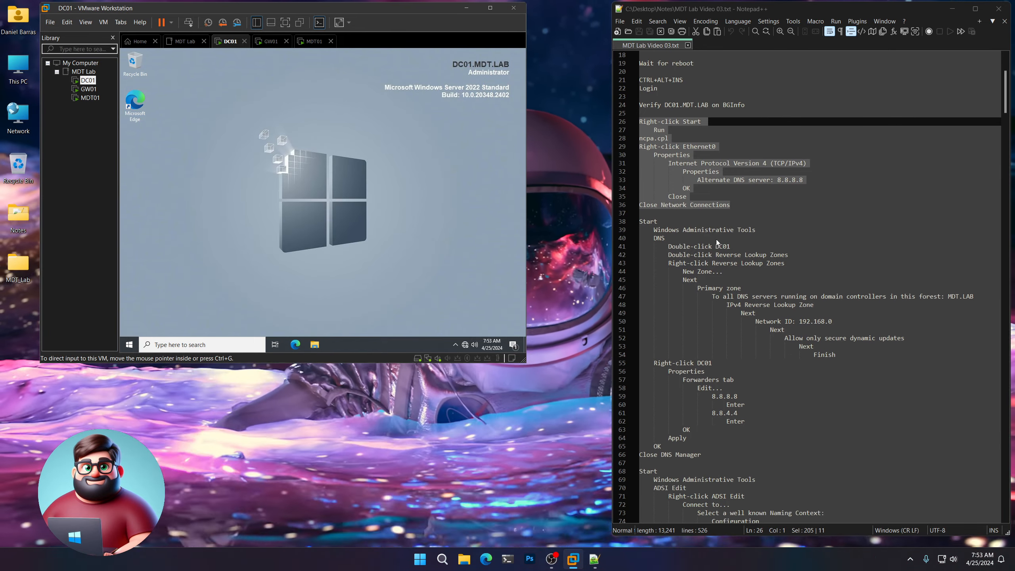
Launch DNS Manager on DC01 and start a new zone under Reverse Lookup Zones.
drag(857, 226, 640, 96)
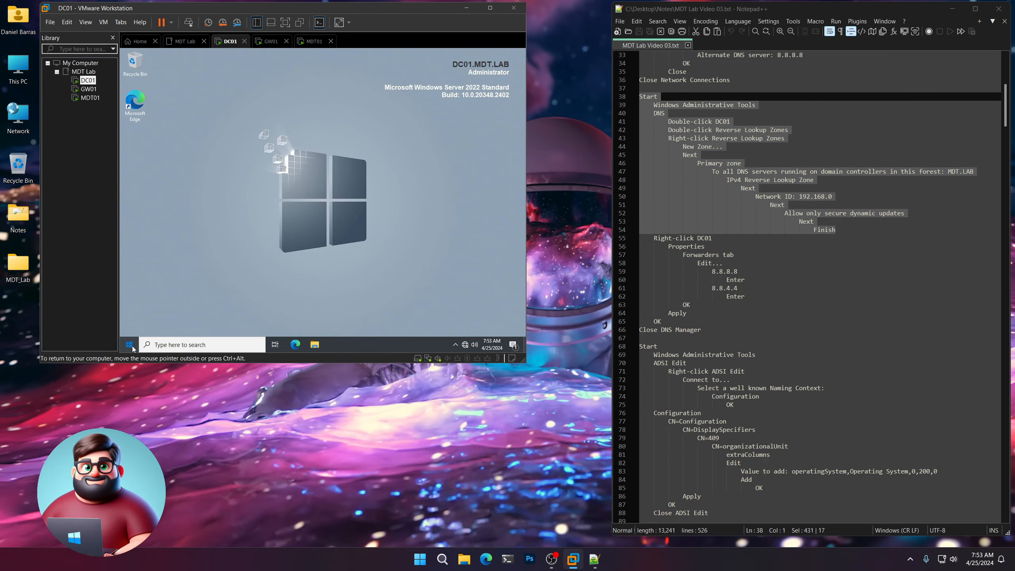
click(129, 344)
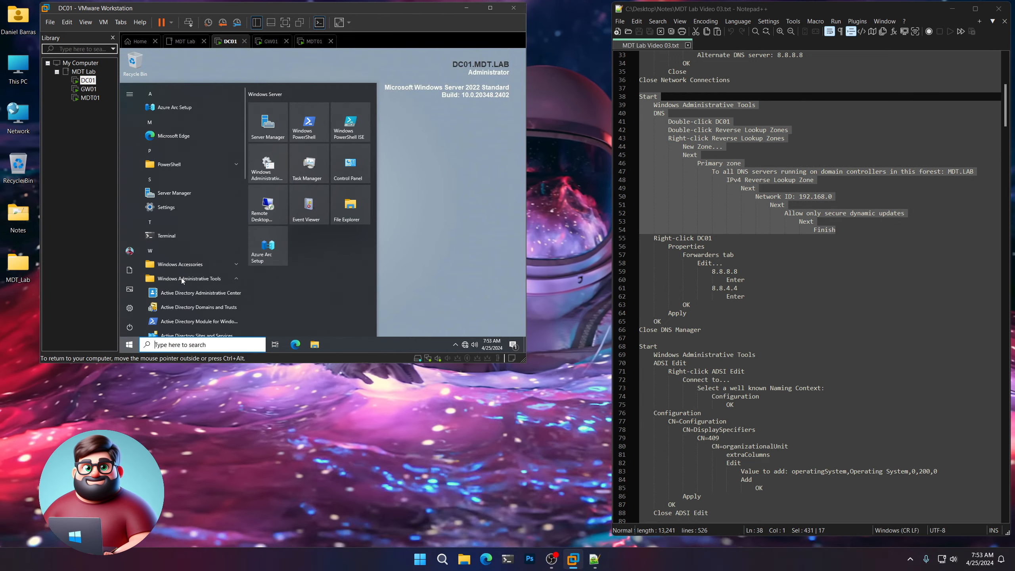
click(181, 278)
scroll(182, 278, down, 2)
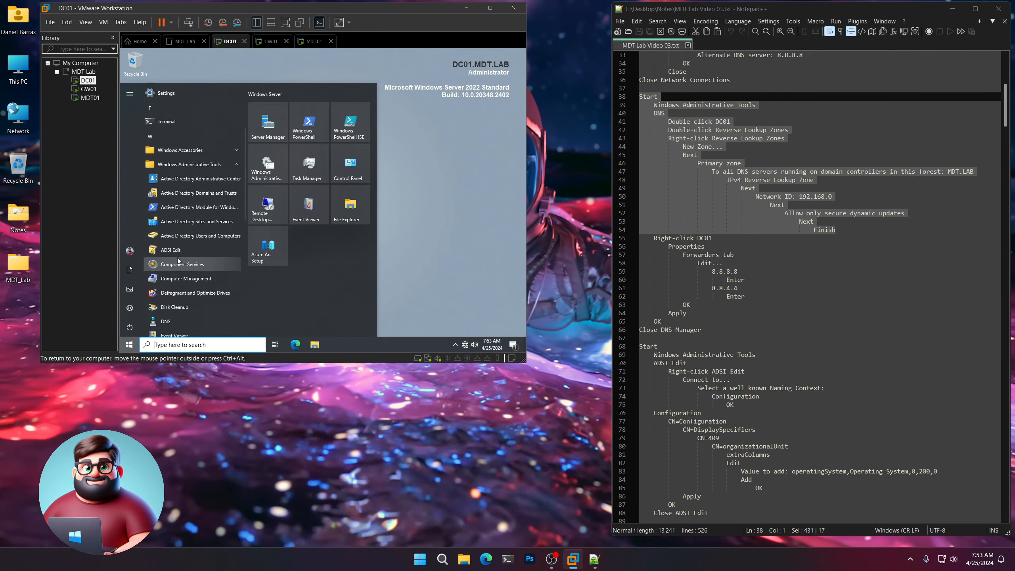
click(170, 320)
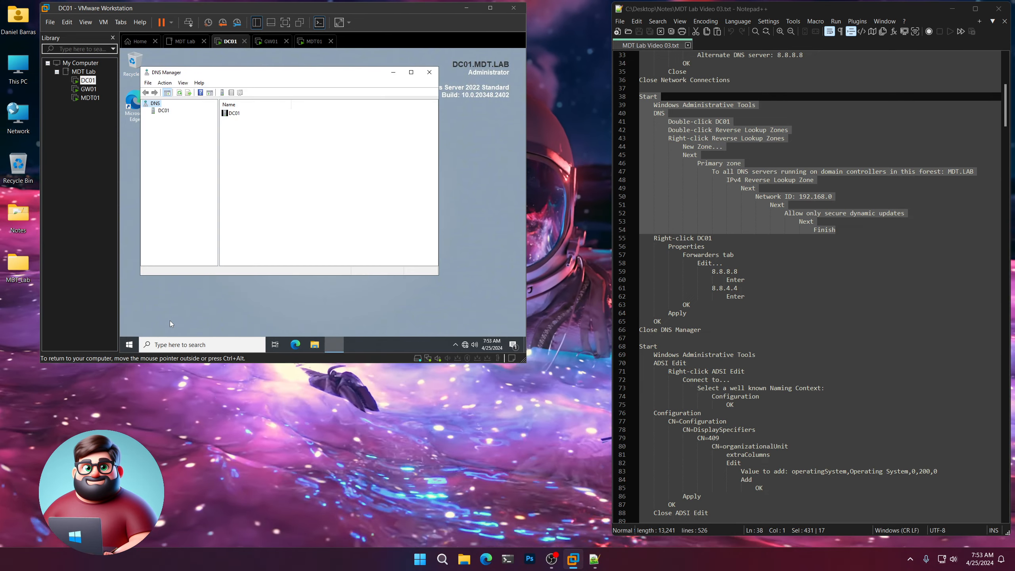
double_click(234, 113)
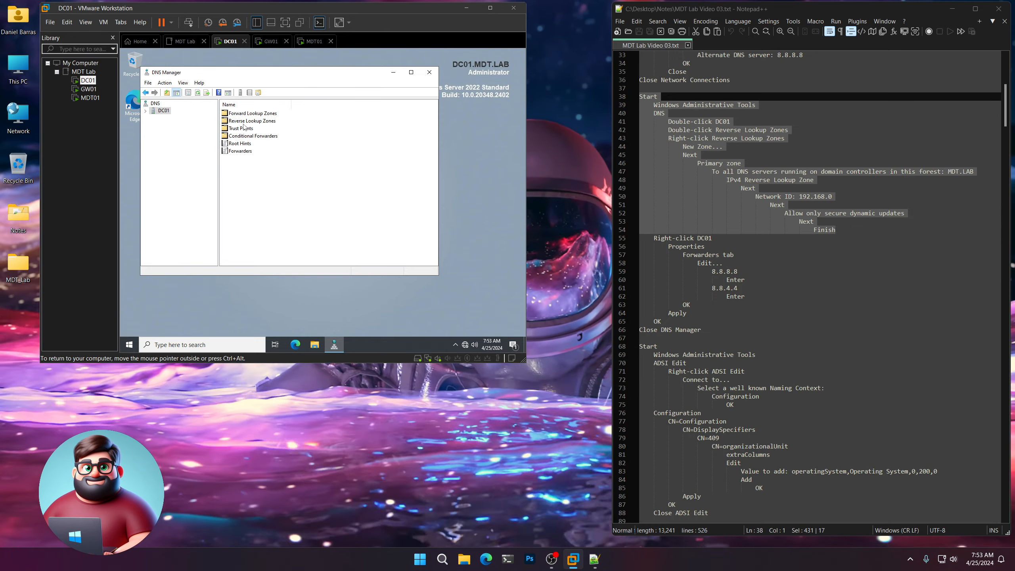
click(246, 124)
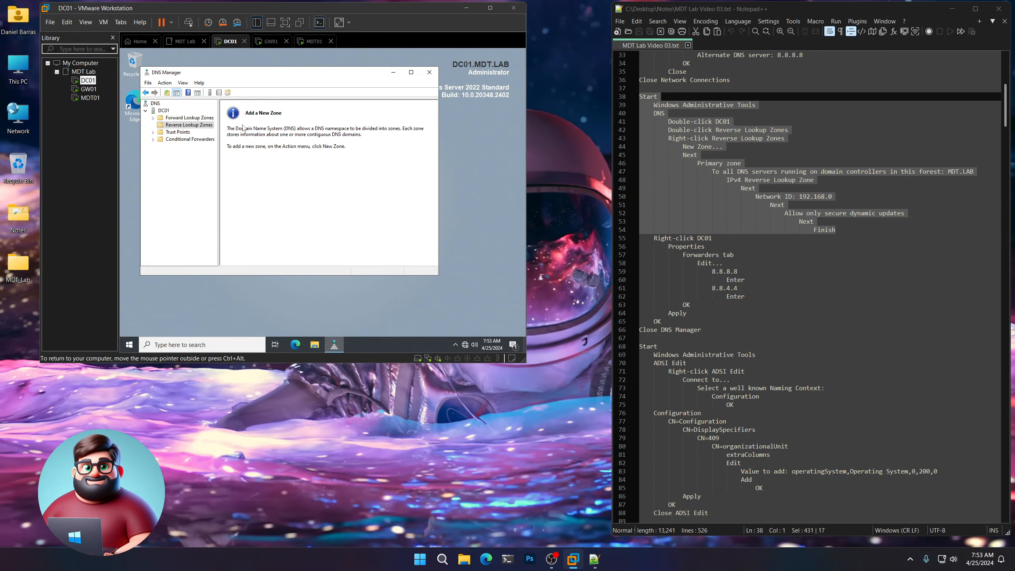
right_click(201, 126)
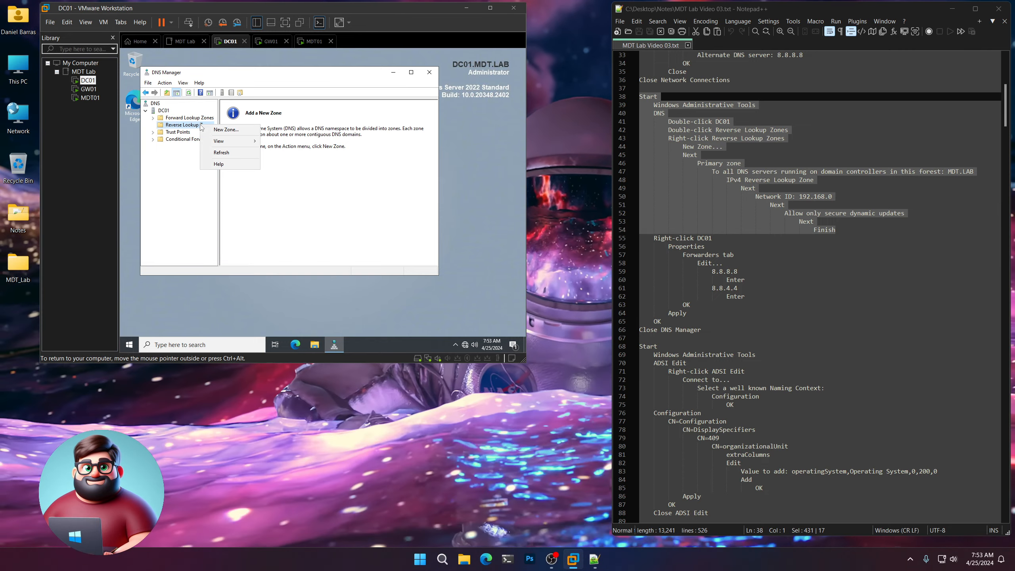
click(216, 130)
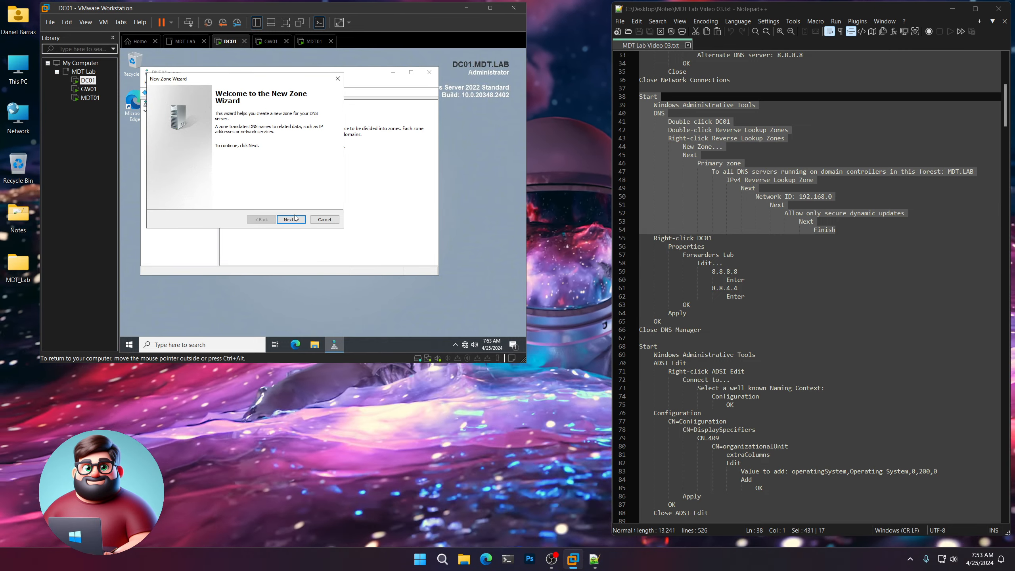
Create an AD-integrated primary IPv4 reverse zone for 192.168.0 with forest replication and secure updates.
click(291, 220)
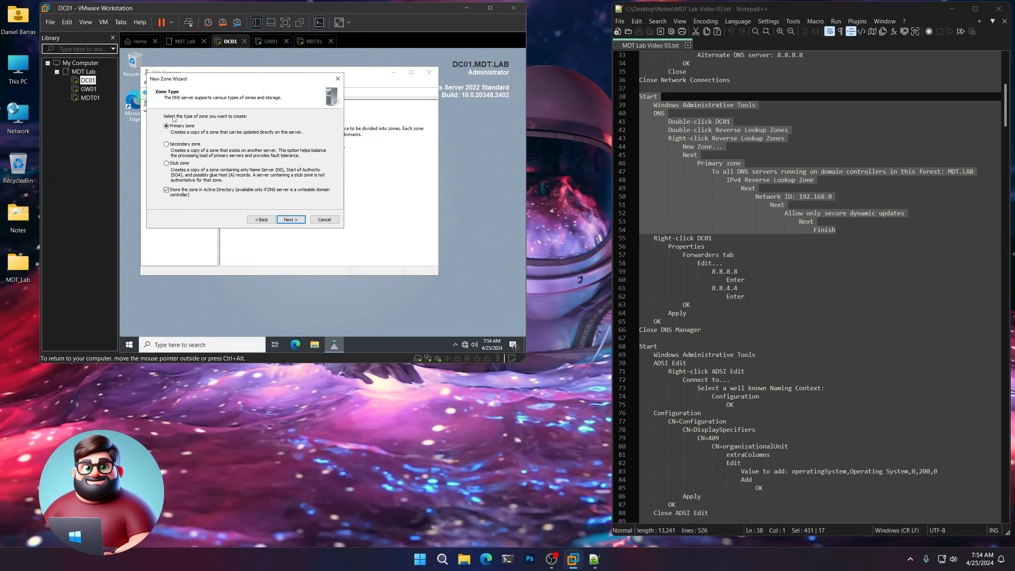
click(295, 219)
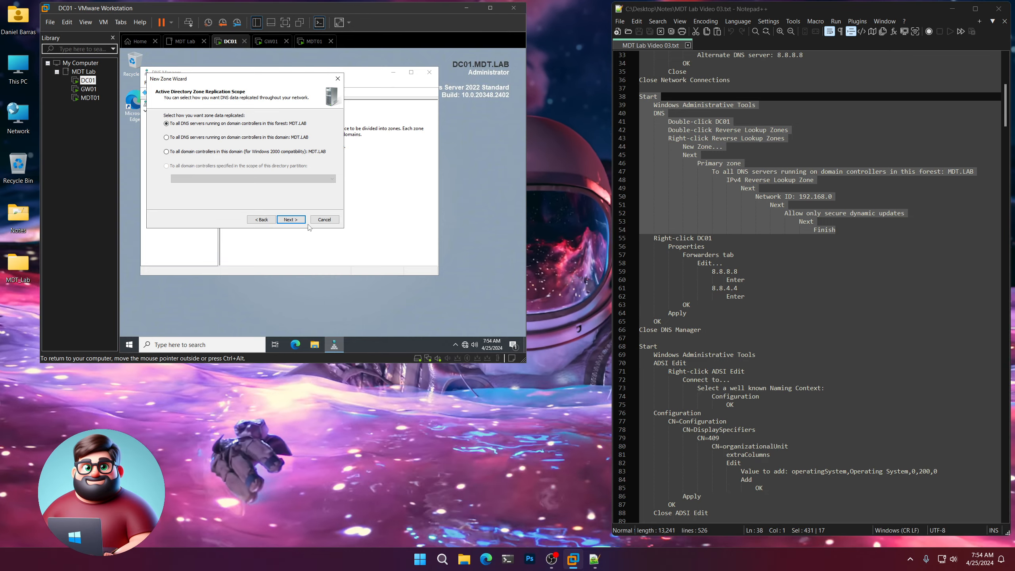
click(291, 220)
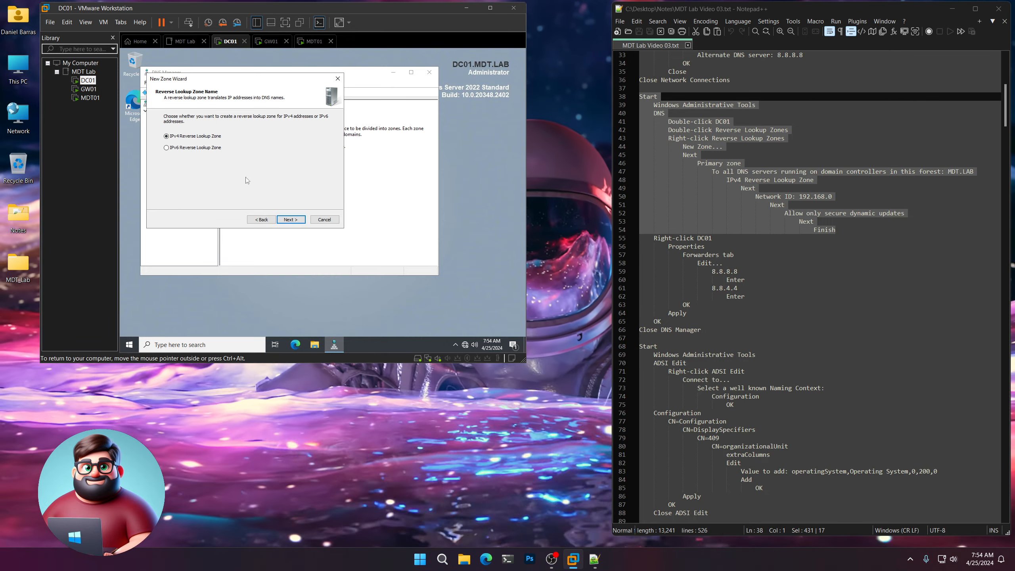
click(292, 219)
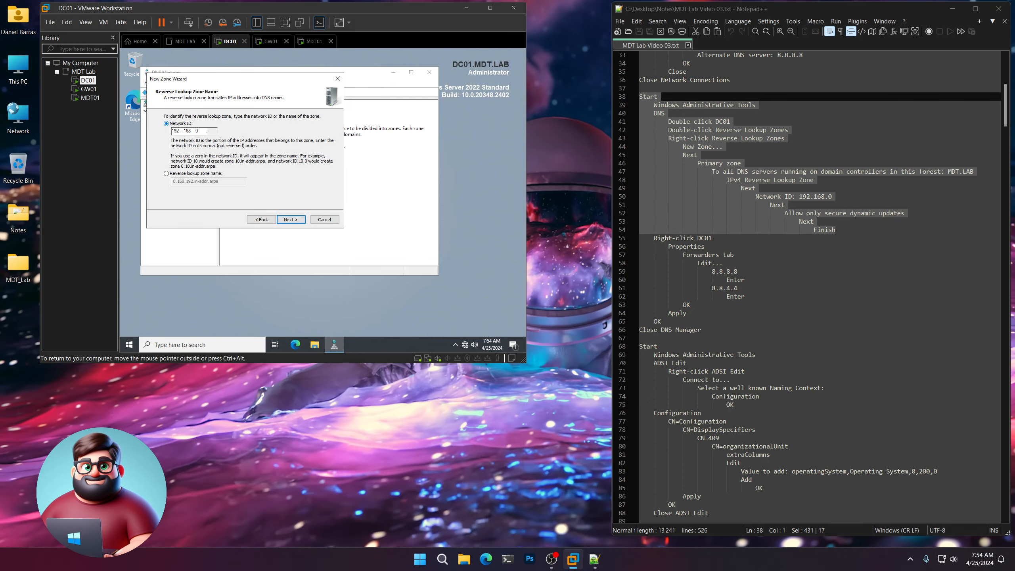
click(291, 220)
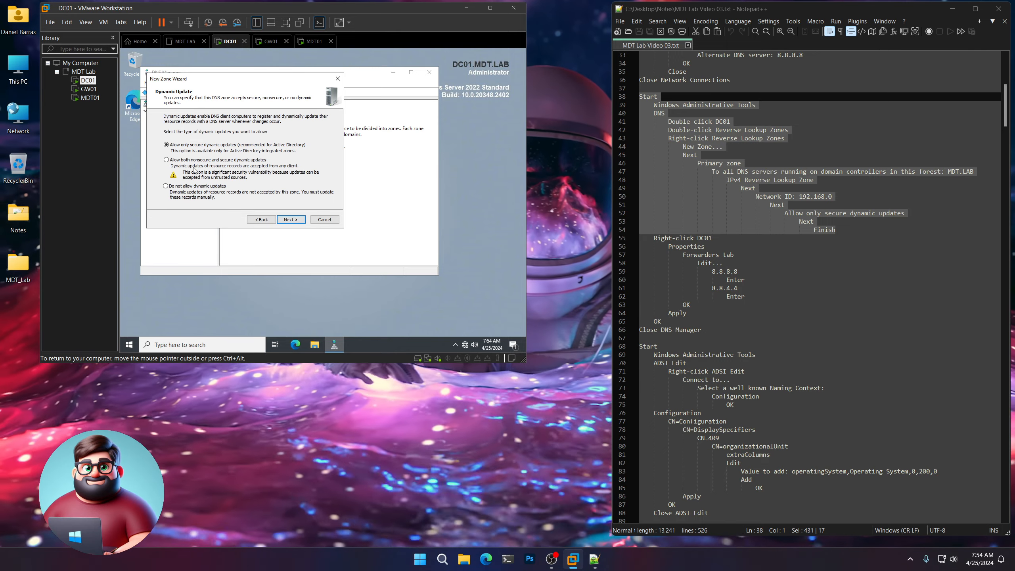
click(291, 219)
click(291, 220)
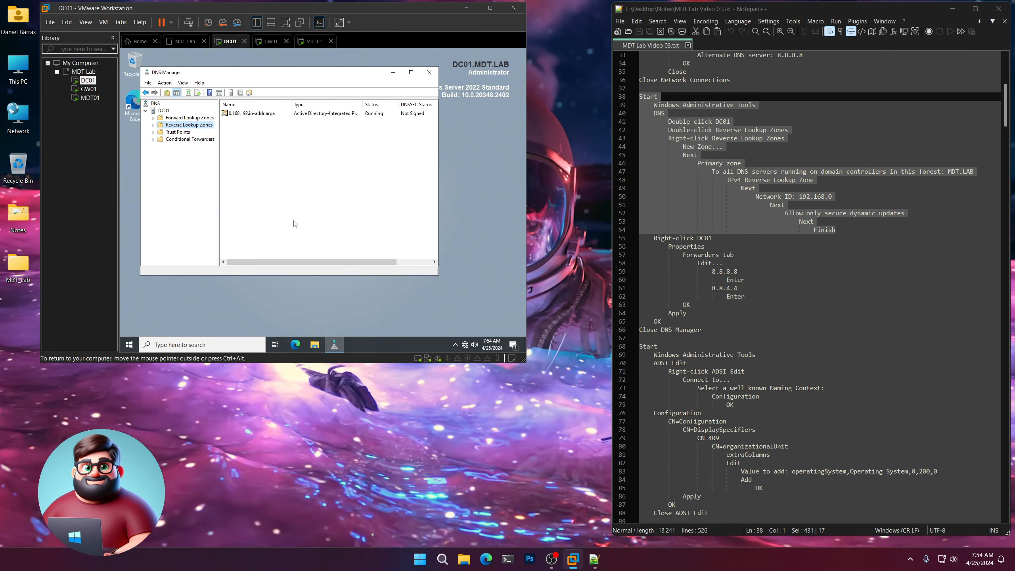
Add 8.8.8.8 and 8.8.4.4 as forwarders in DC01's DNS server properties.
scroll(759, 200, down, 4)
drag(701, 230, 654, 138)
click(192, 178)
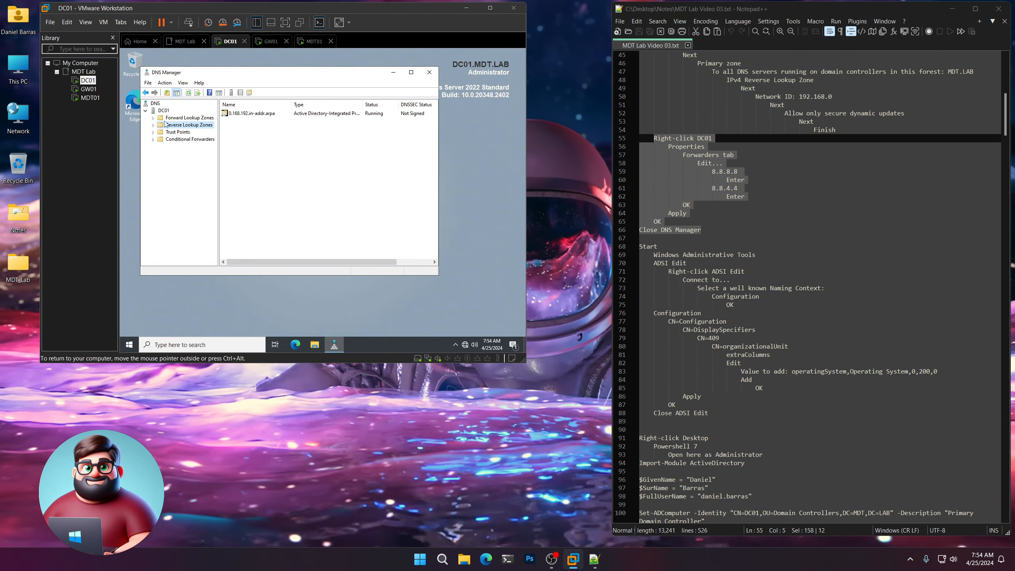
click(163, 111)
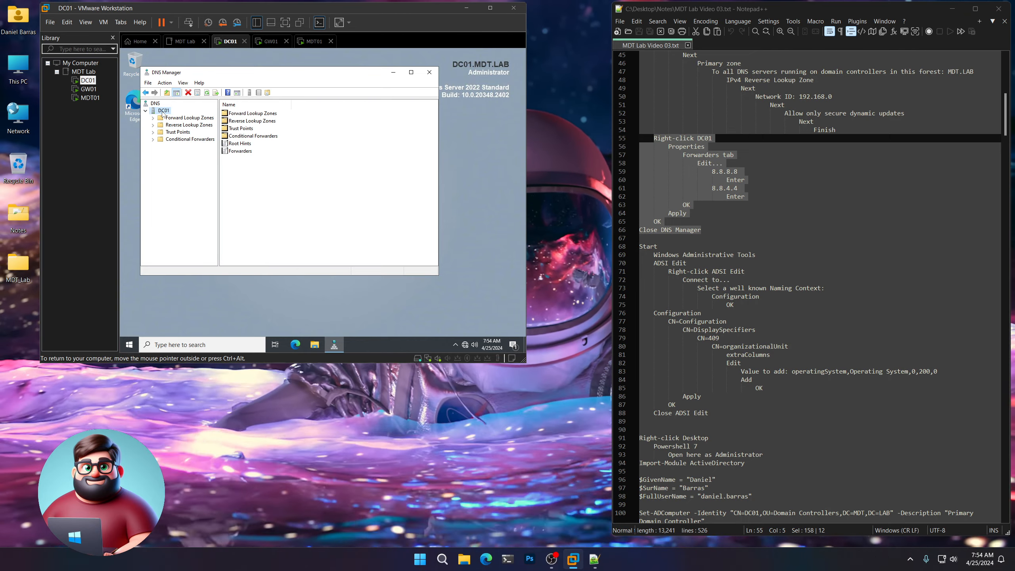
right_click(163, 115)
click(187, 241)
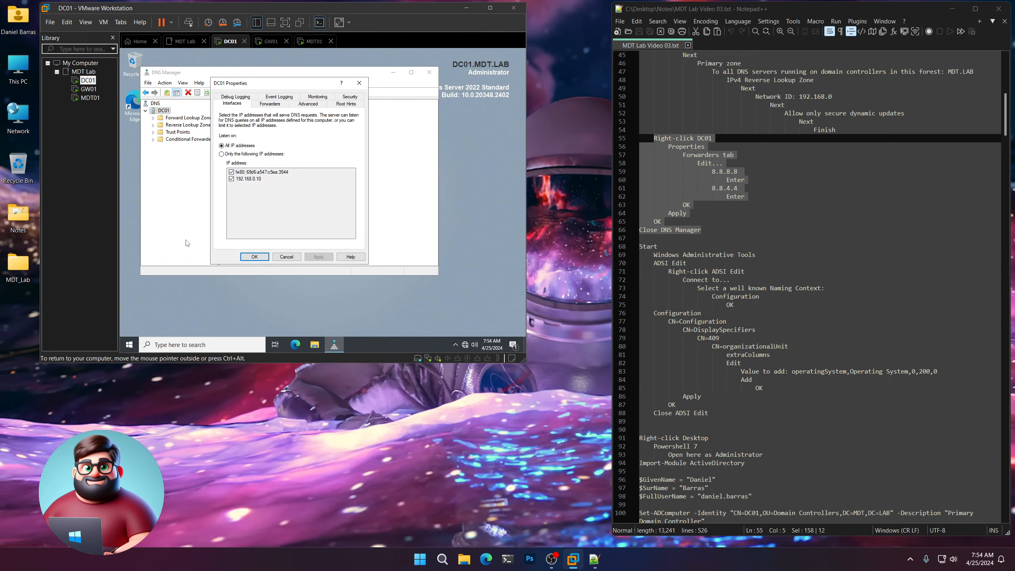
click(270, 104)
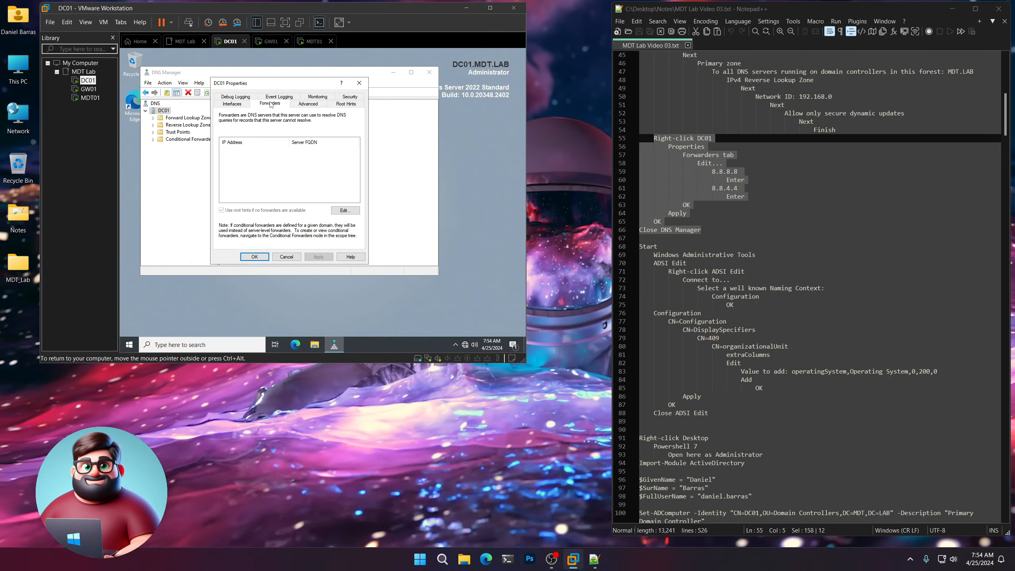
click(346, 211)
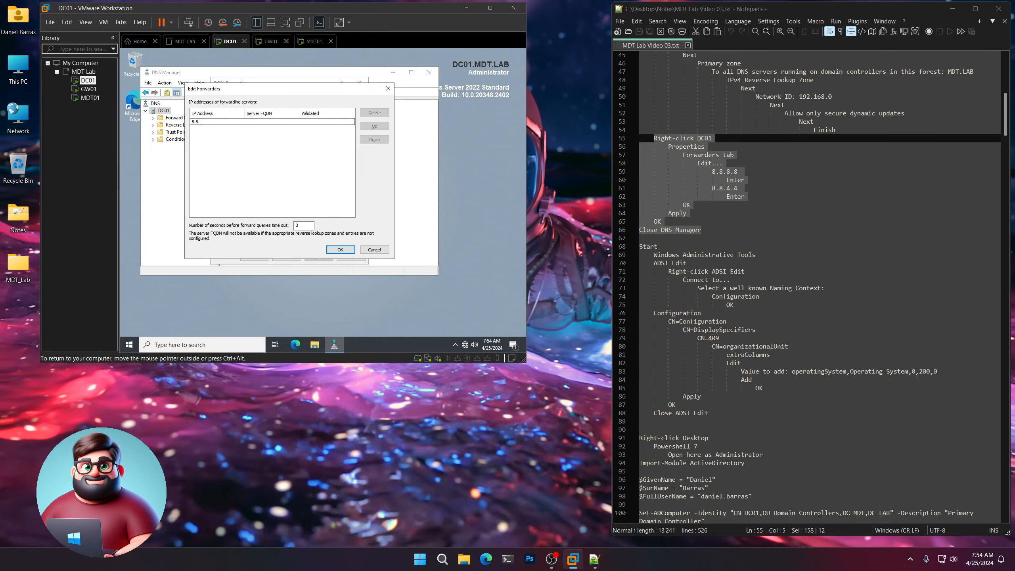
key(Return)
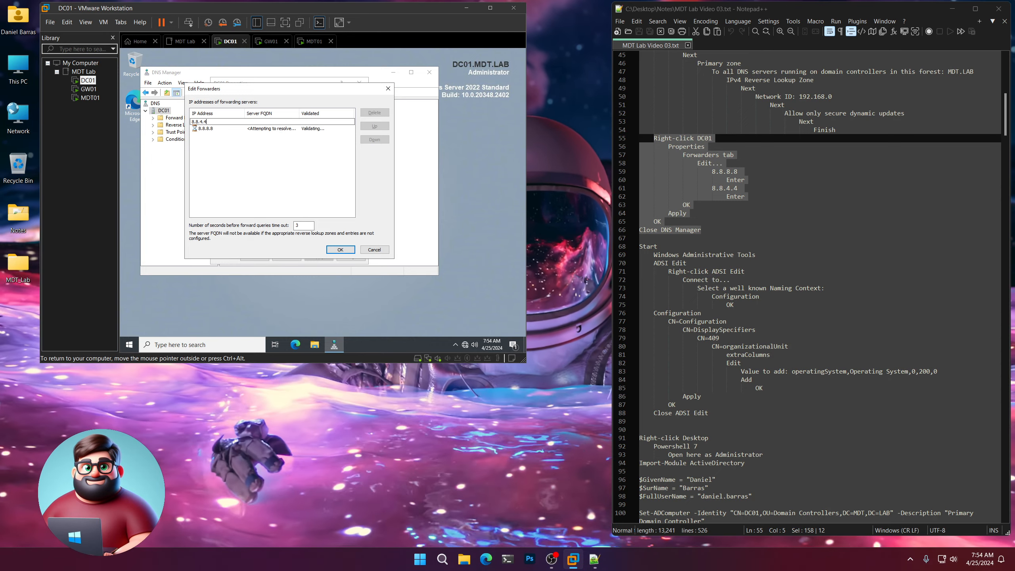
key(Return)
click(340, 249)
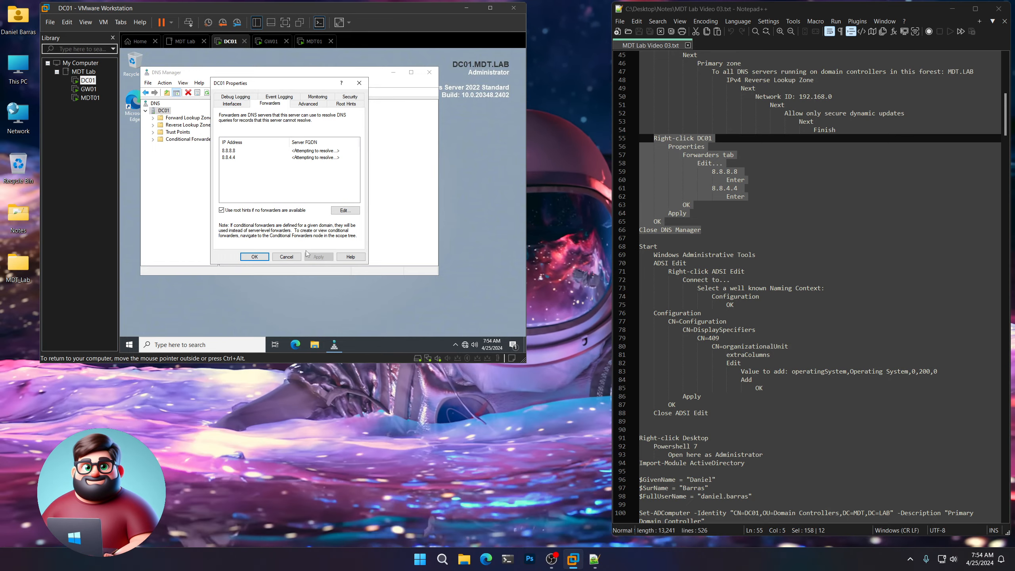
click(253, 256)
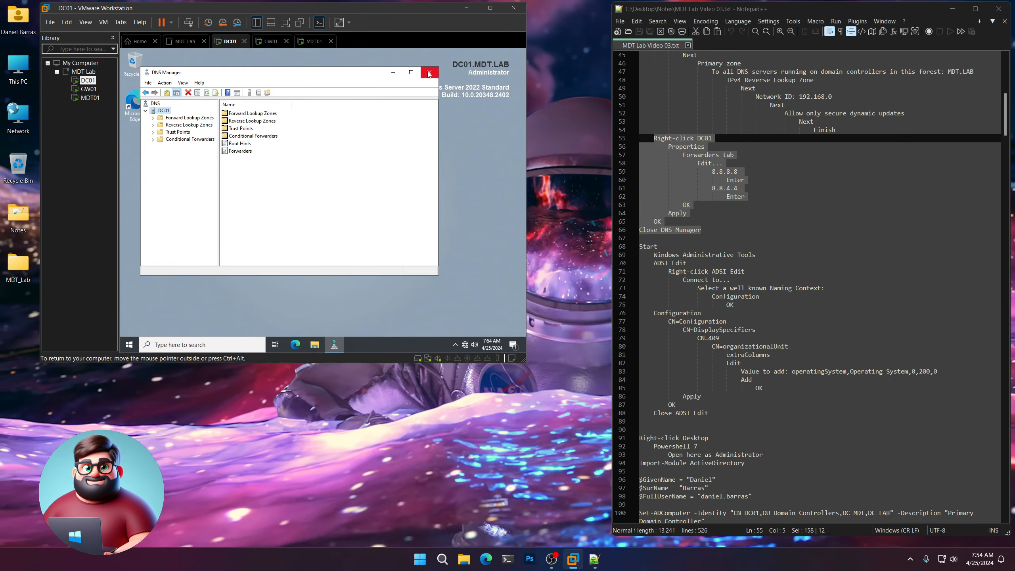
Close DNS Manager and mark the ADSI Edit steps, lines 68–75, in the notes.
click(428, 73)
scroll(758, 253, down, 5)
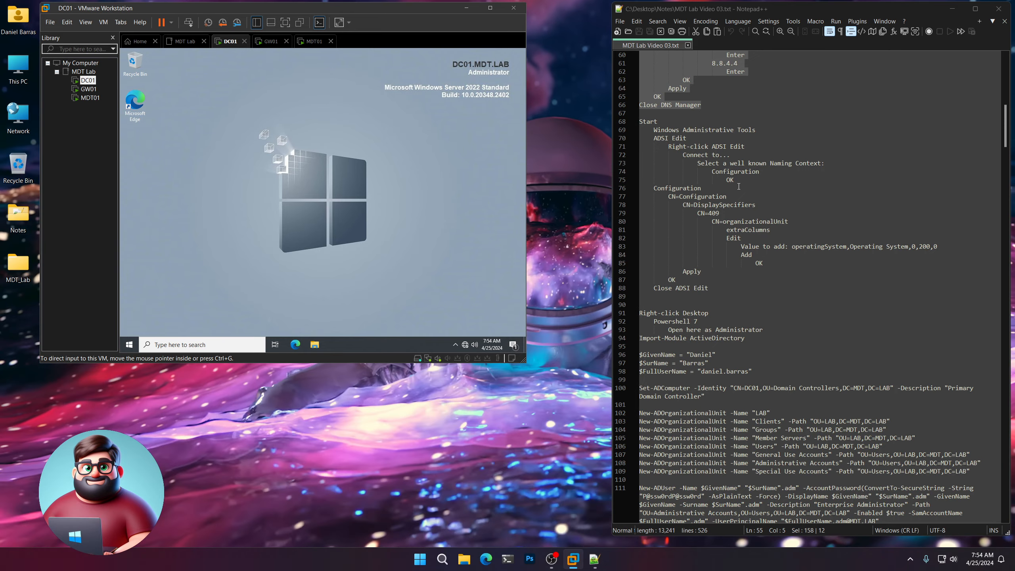
drag(737, 181, 639, 122)
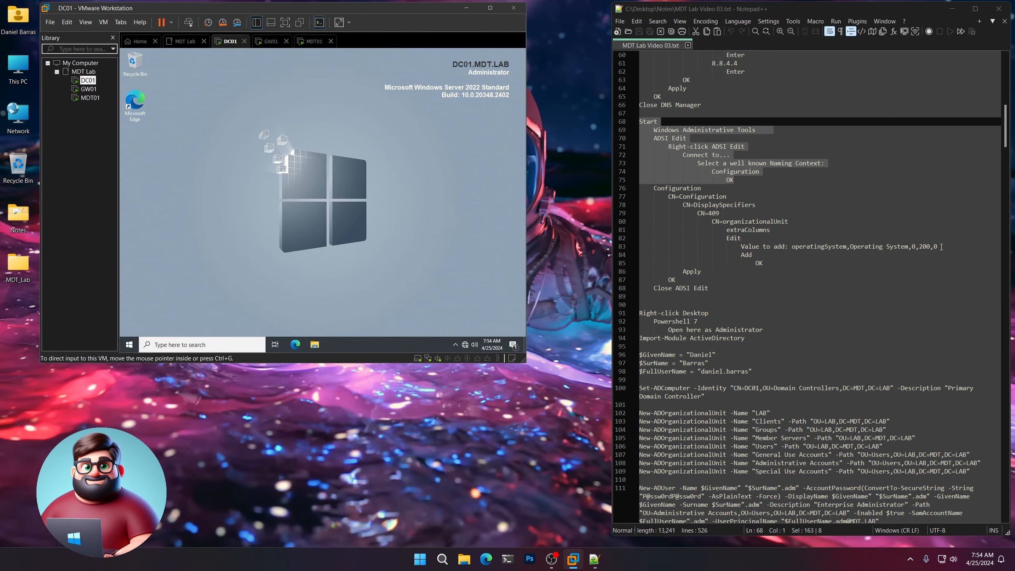
drag(939, 246, 793, 248)
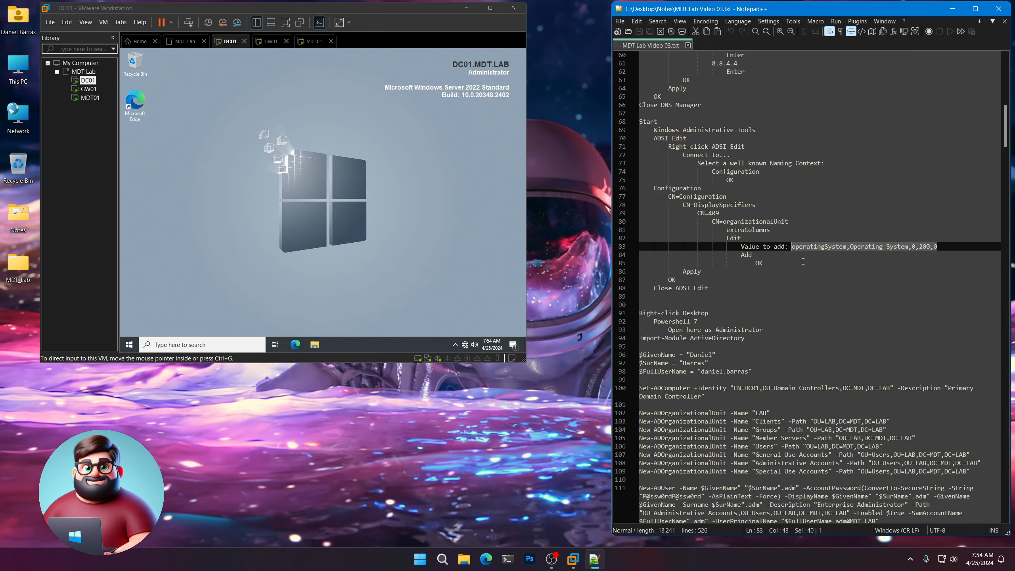
drag(623, 180, 623, 121)
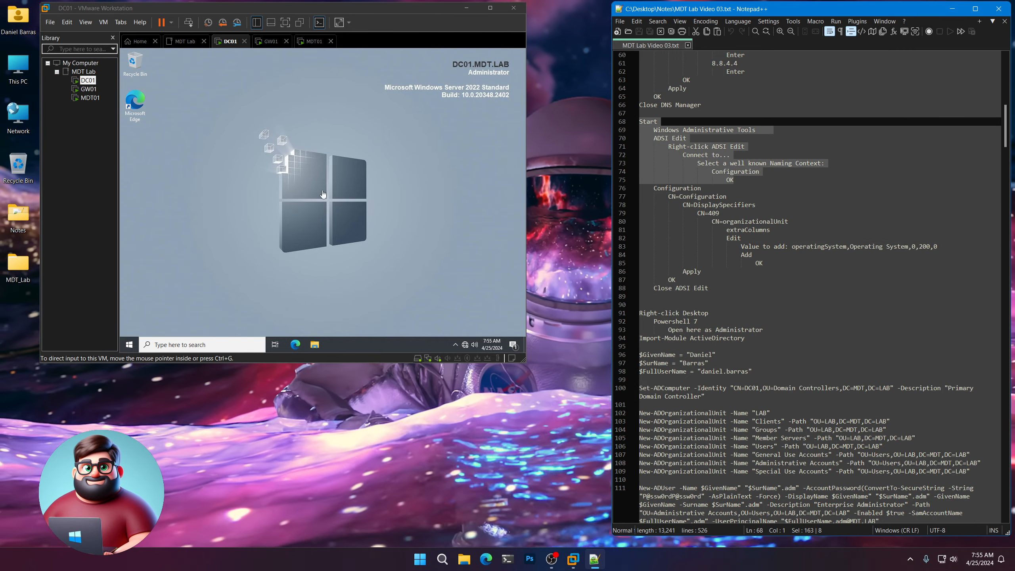
click(245, 234)
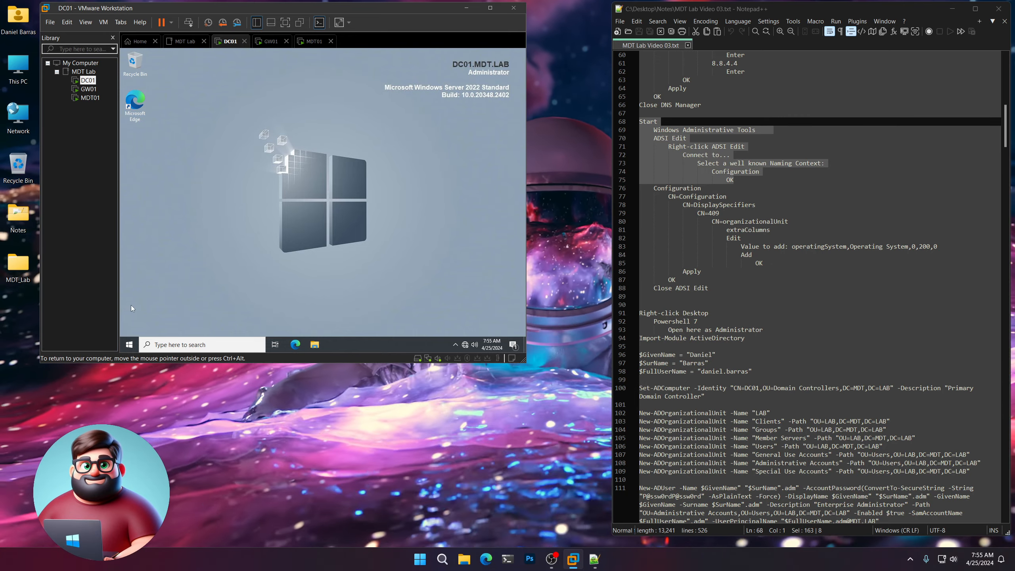
click(129, 345)
Launch ADSI Edit on DC01 and connect it to the Configuration naming context.
click(200, 269)
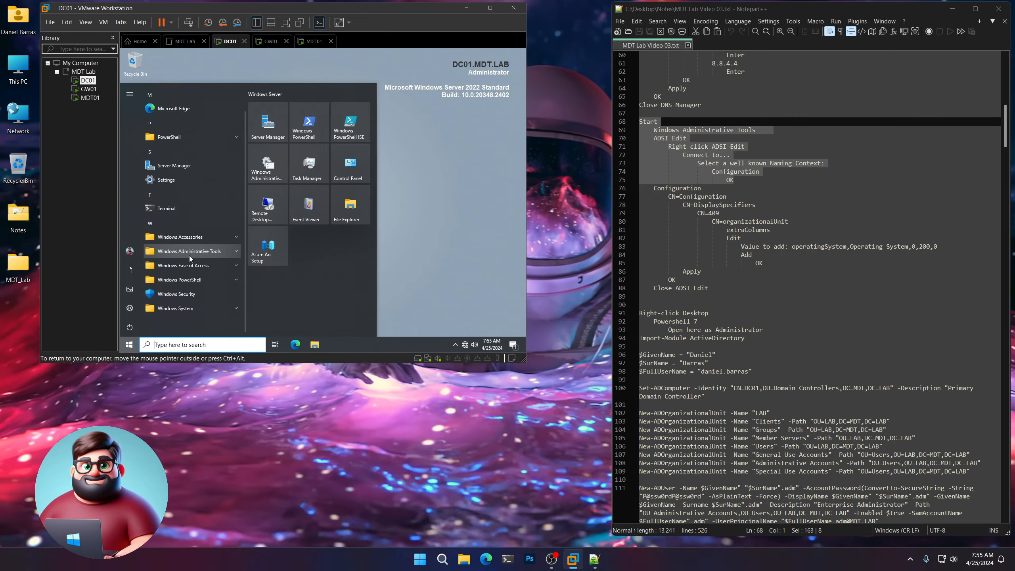
scroll(190, 258, down, 3)
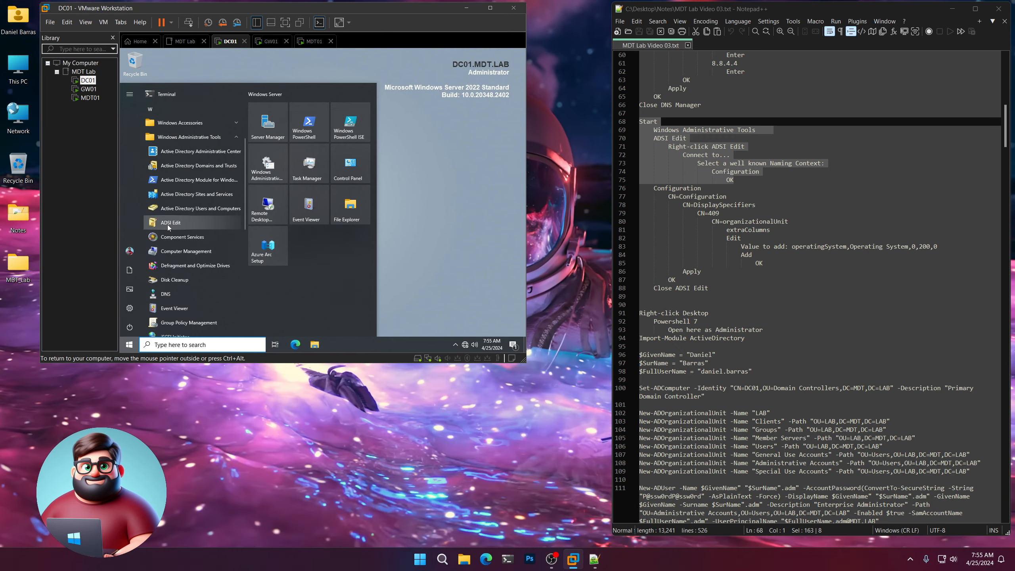
click(168, 224)
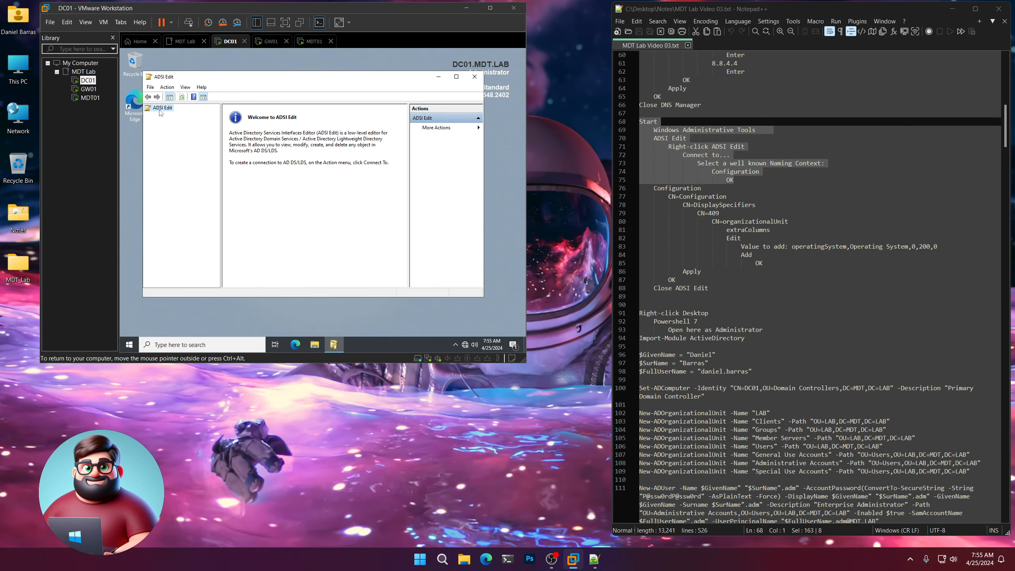
right_click(162, 109)
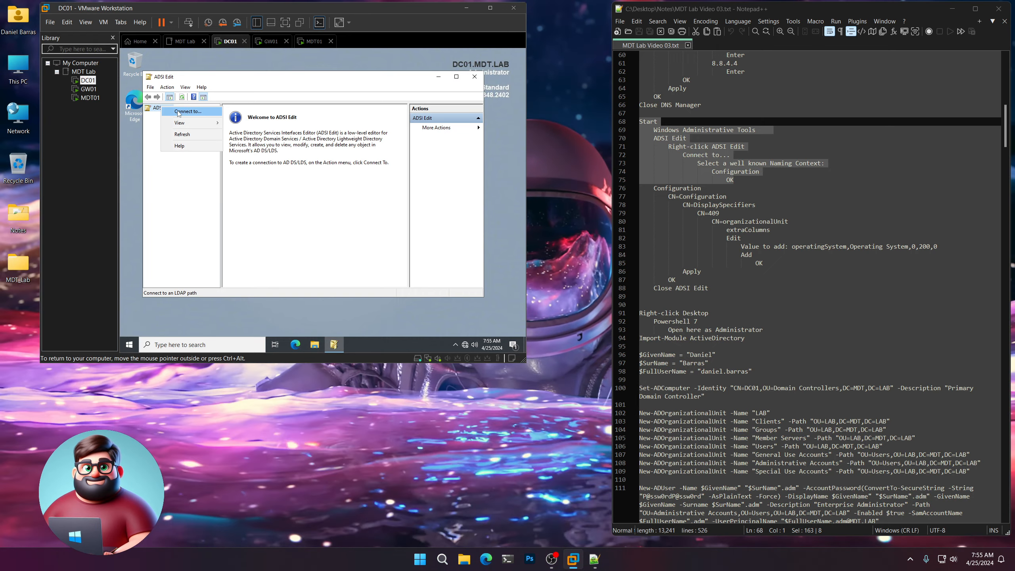
click(179, 113)
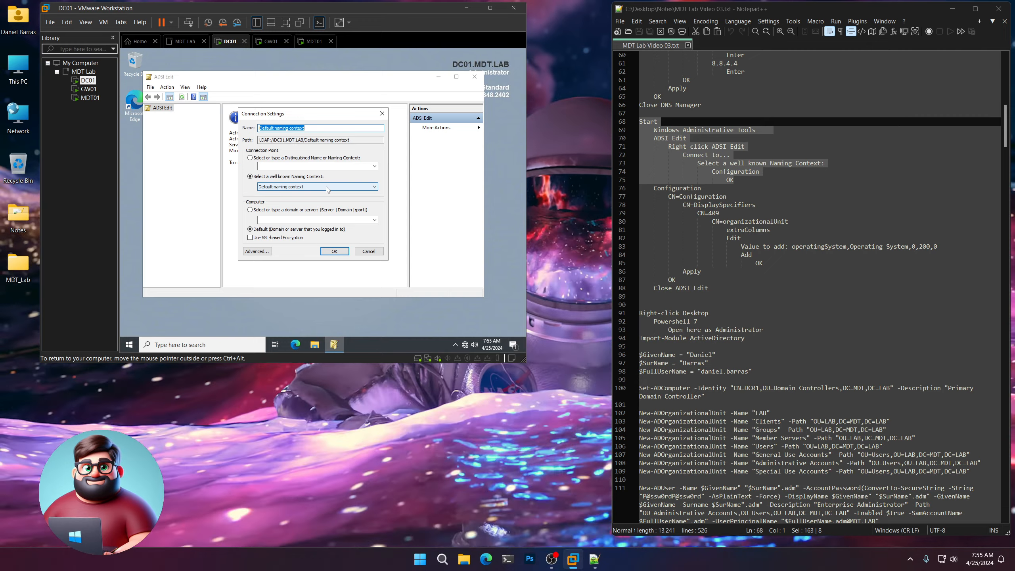
click(327, 186)
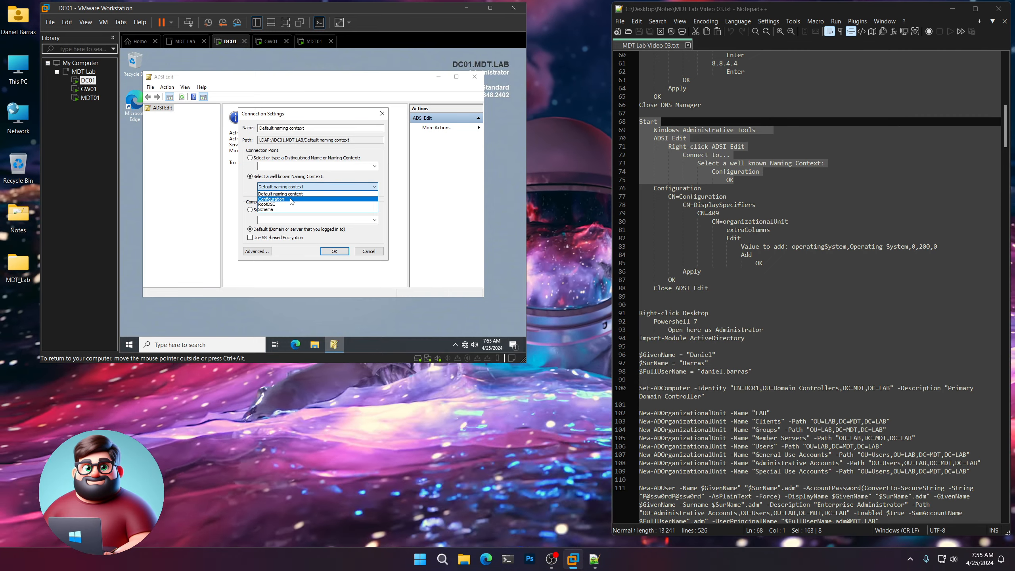
click(319, 197)
click(334, 251)
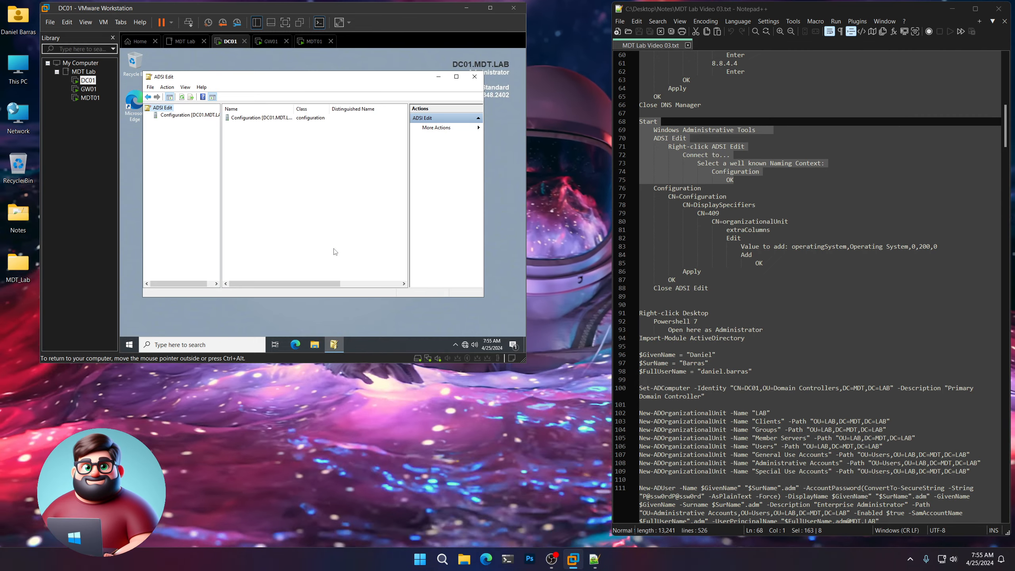
Expand CN=Configuration > CN=DisplaySpecifiers > CN=409 to list the display specifiers.
double_click(274, 118)
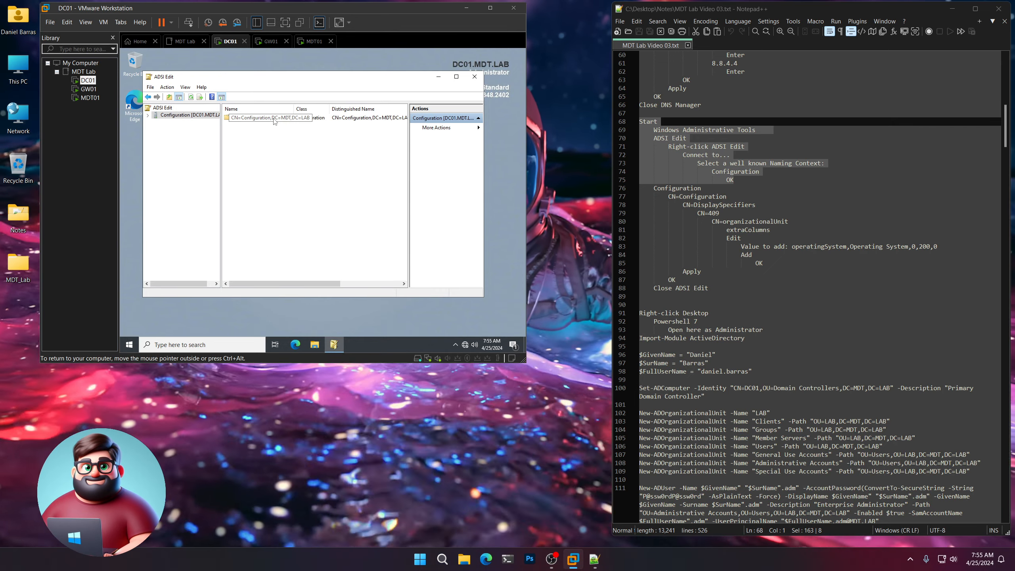
double_click(274, 118)
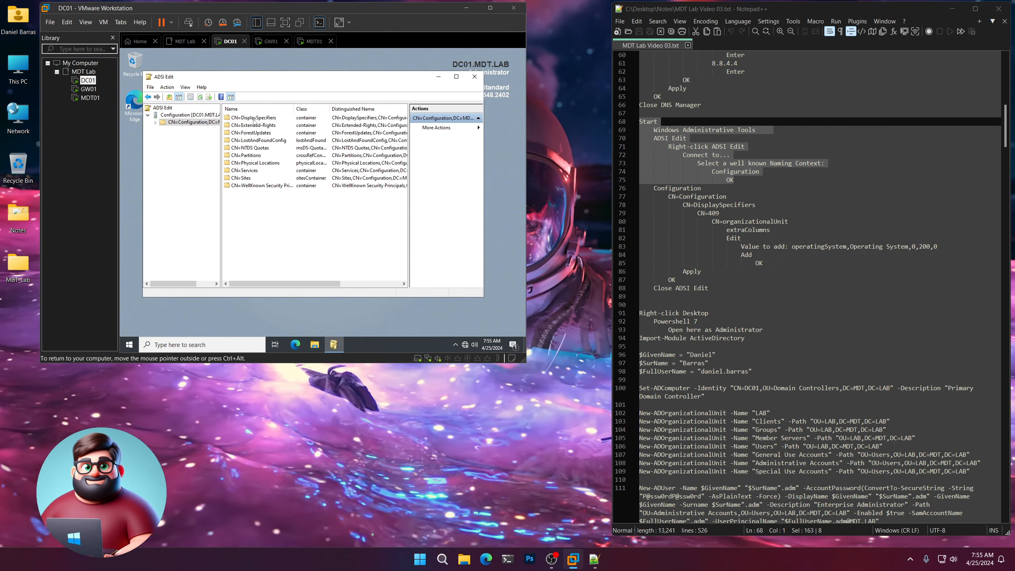
double_click(253, 119)
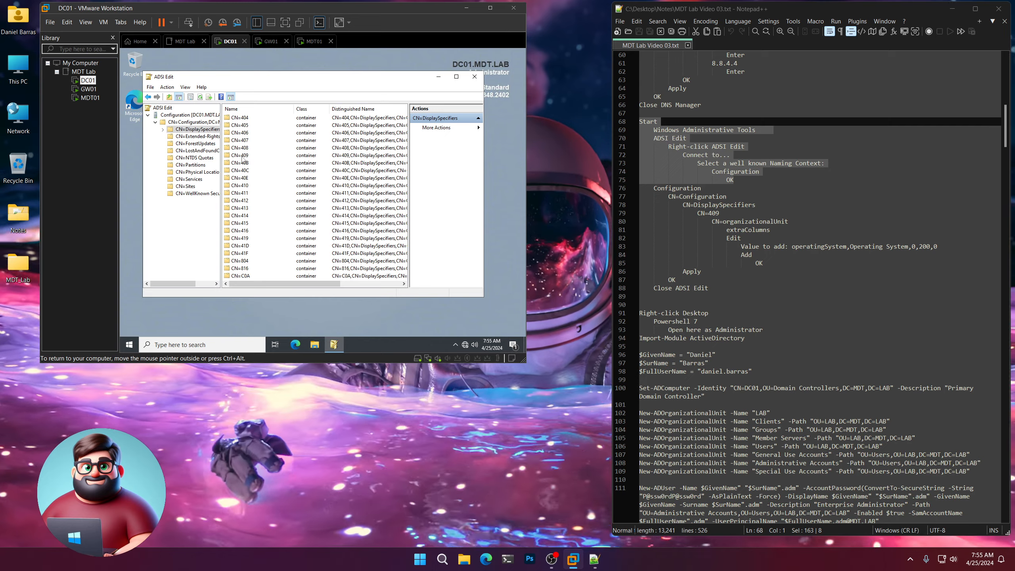
double_click(241, 156)
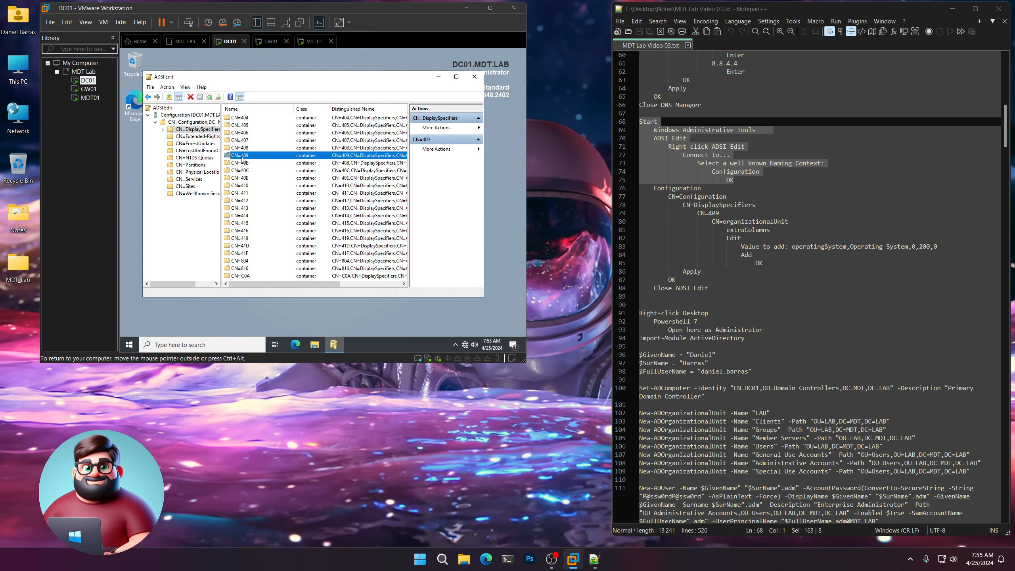
scroll(249, 182, down, 7)
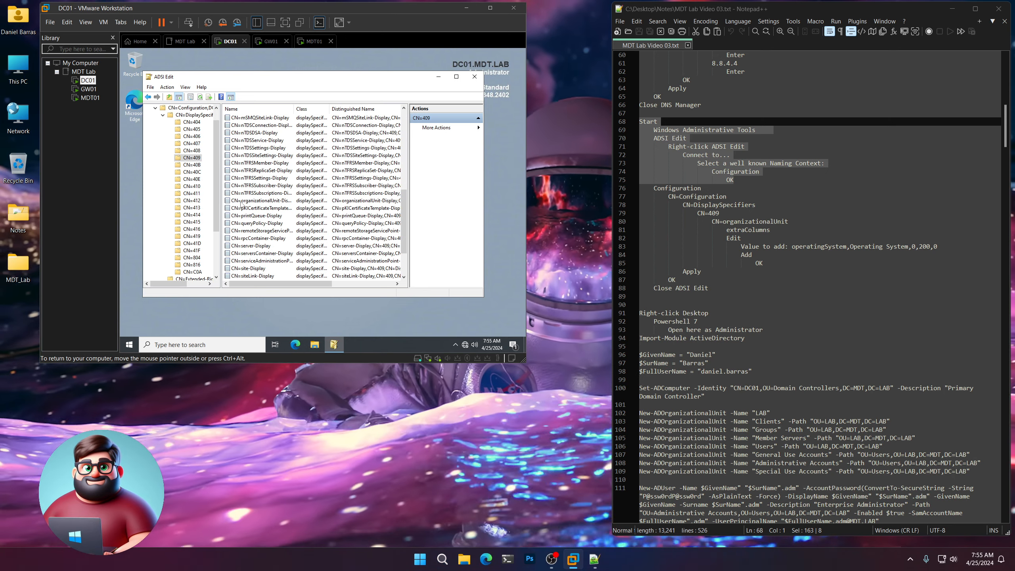
Edit extraColumns on CN=organizationalUnit-Display and copy the operatingSystem value from the notes.
double_click(283, 204)
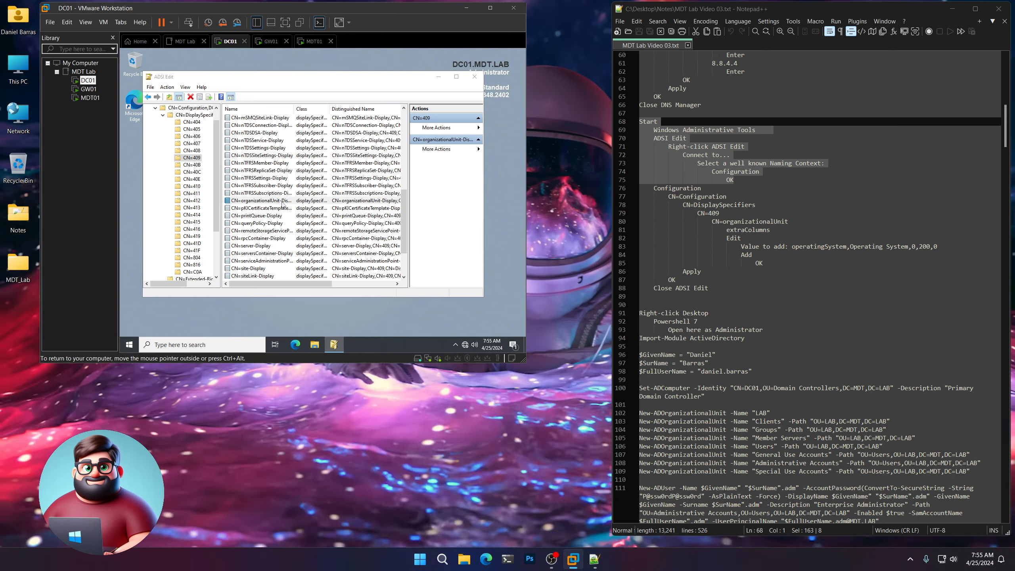
scroll(281, 204, down, 1)
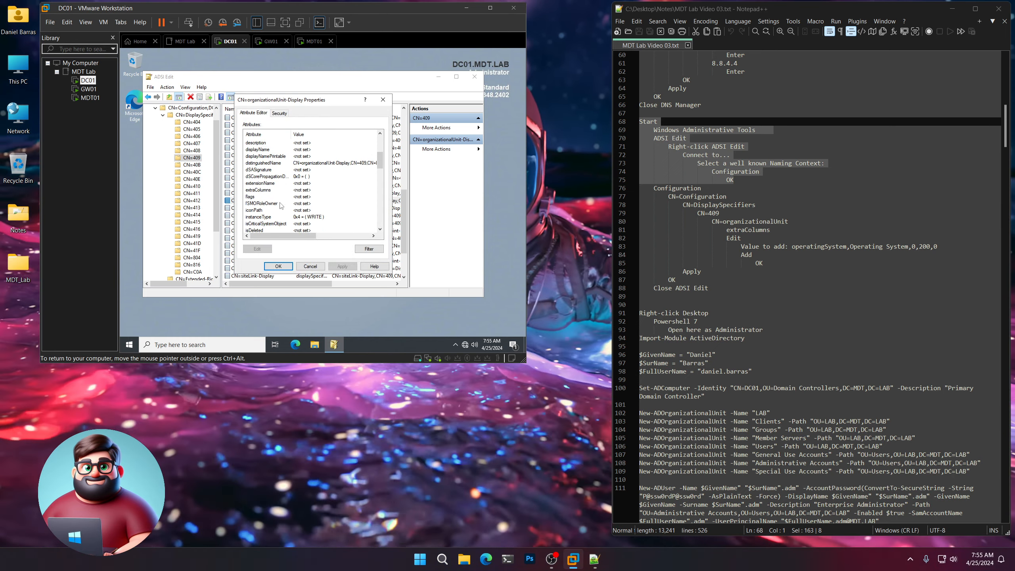
click(257, 189)
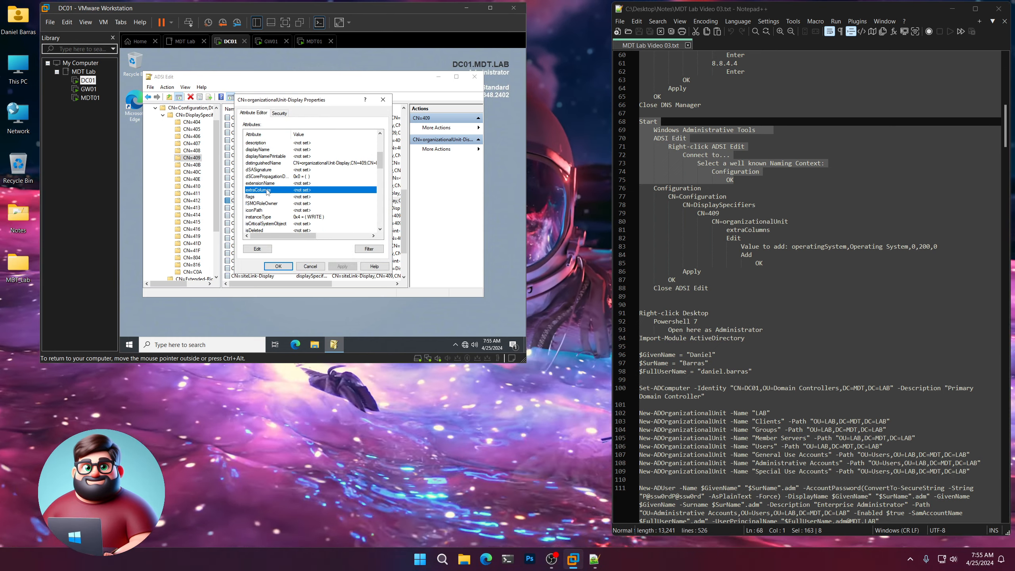
click(258, 248)
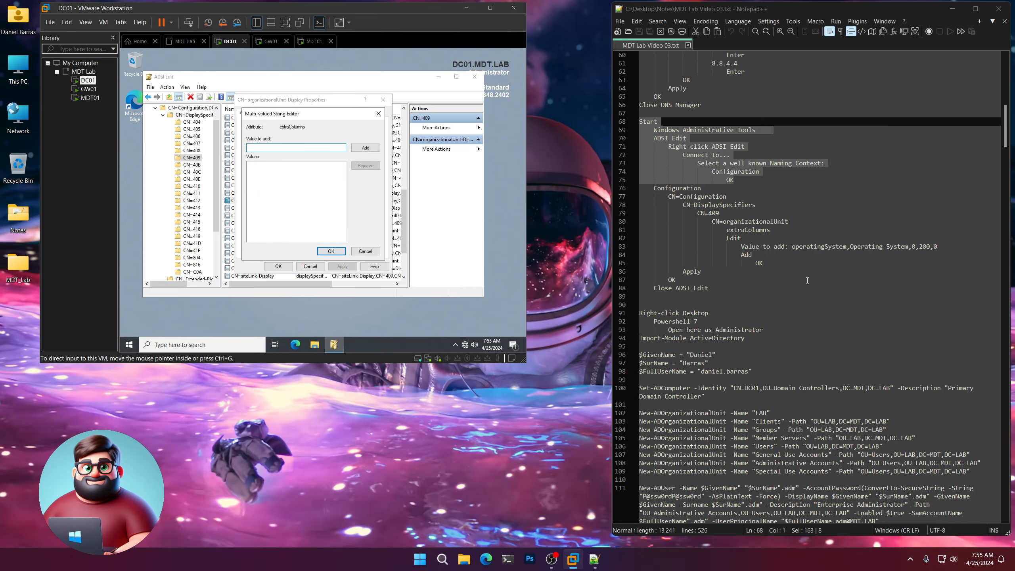
drag(937, 246, 926, 246)
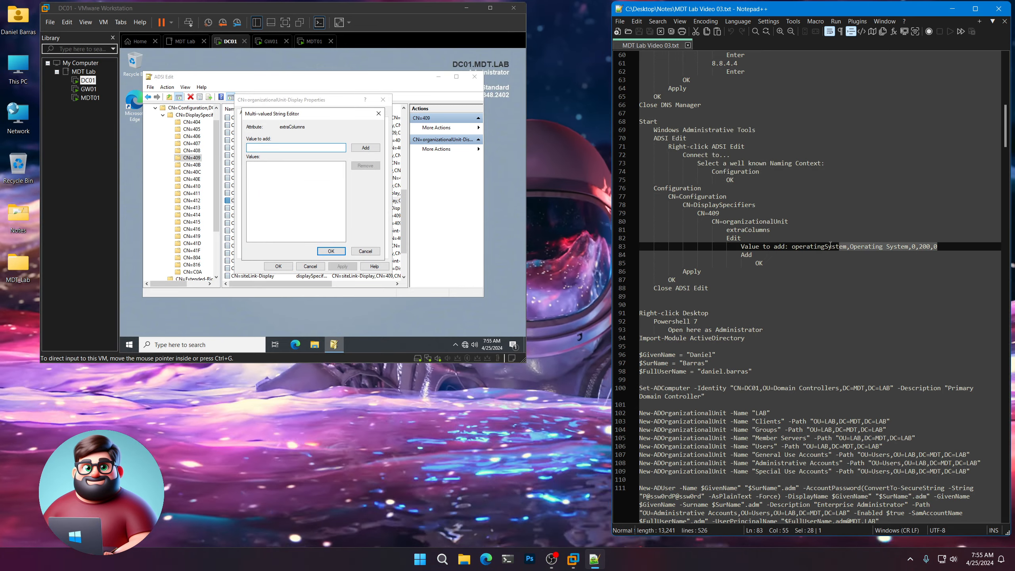
right_click(810, 247)
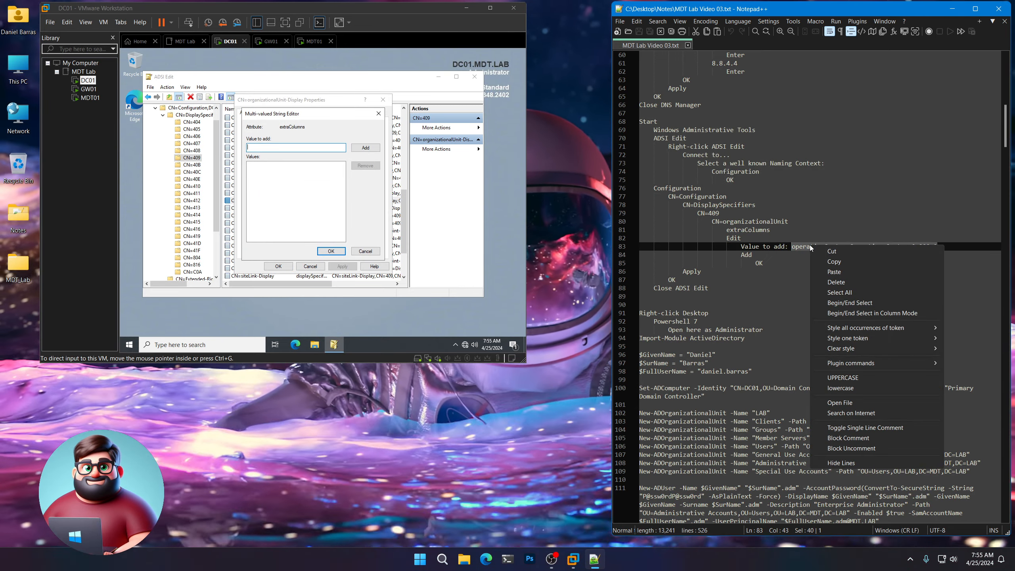
click(831, 262)
Add operatingSystem,Operating System,0,200,0 to extraColumns, apply it, and close ADSI Edit.
click(285, 151)
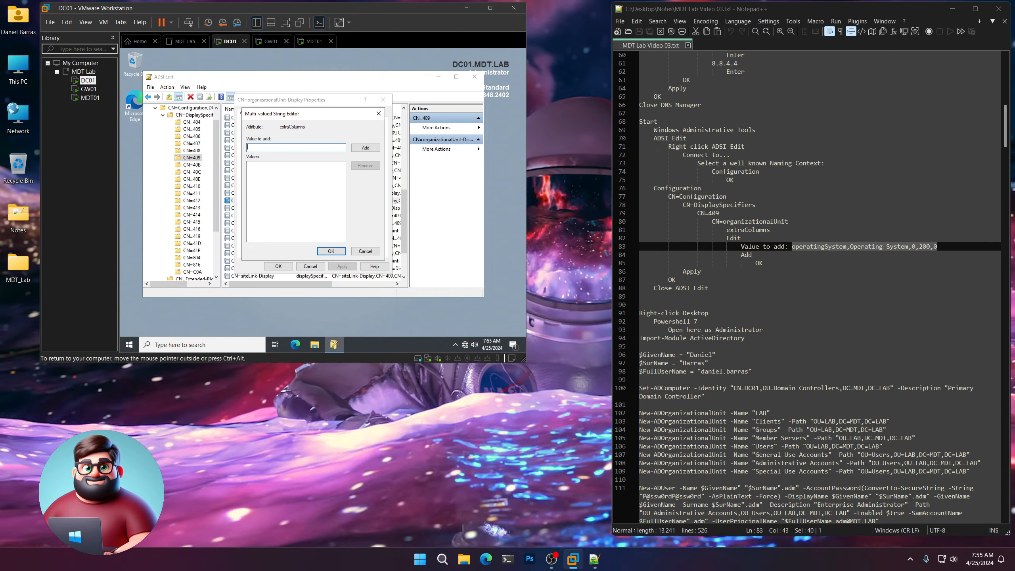
click(364, 147)
click(330, 250)
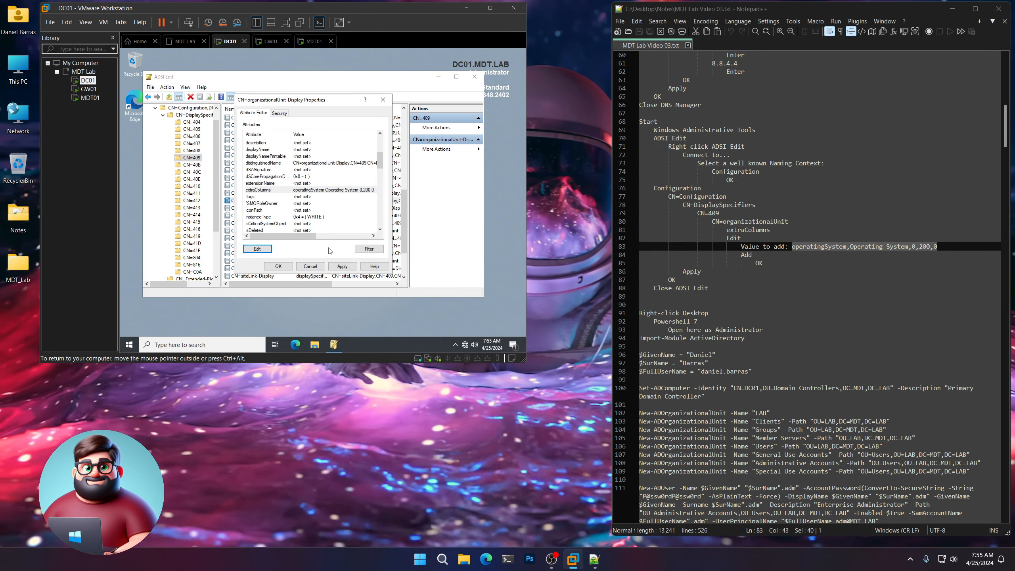
click(346, 268)
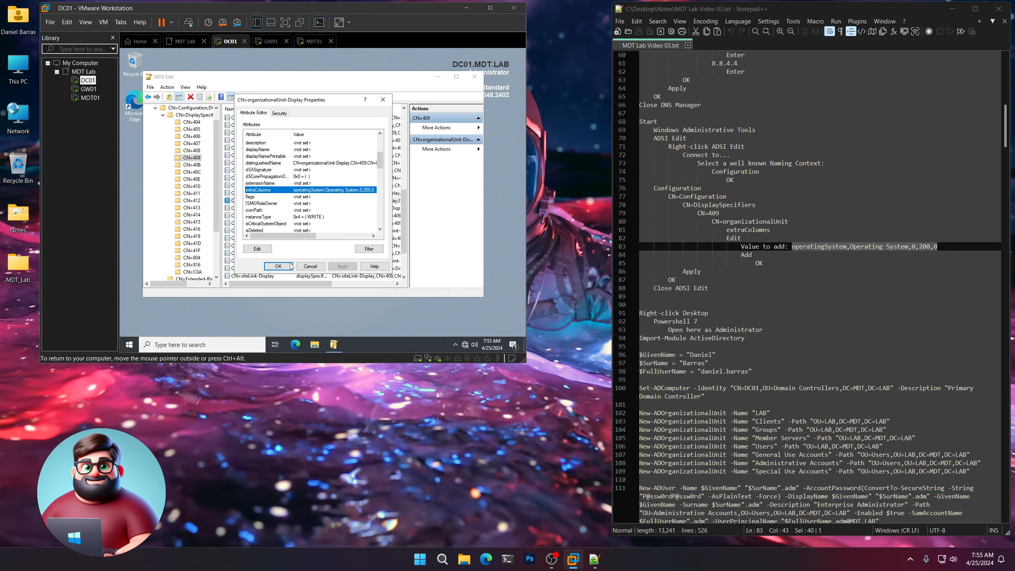
click(279, 266)
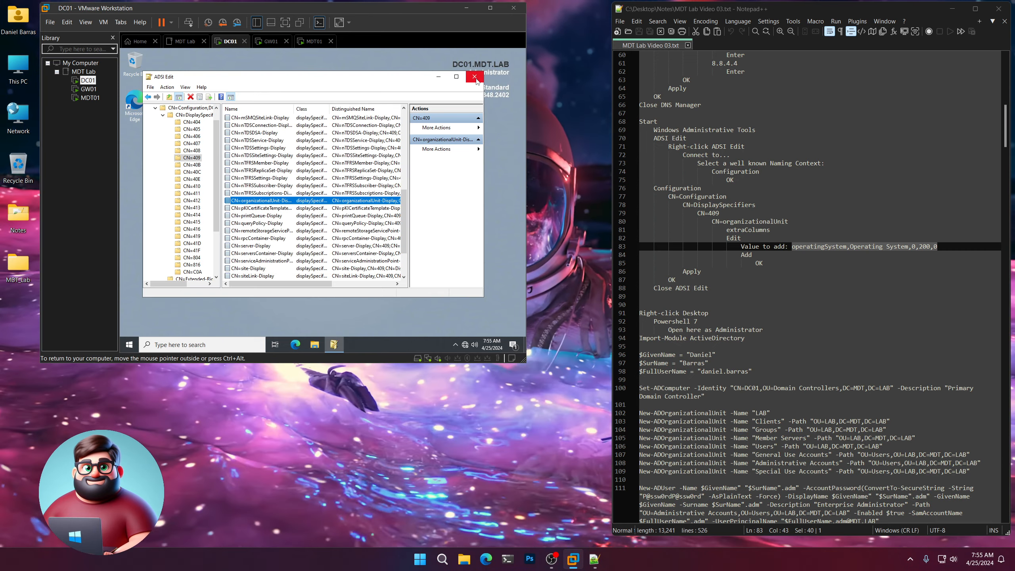
click(475, 80)
scroll(698, 264, down, 9)
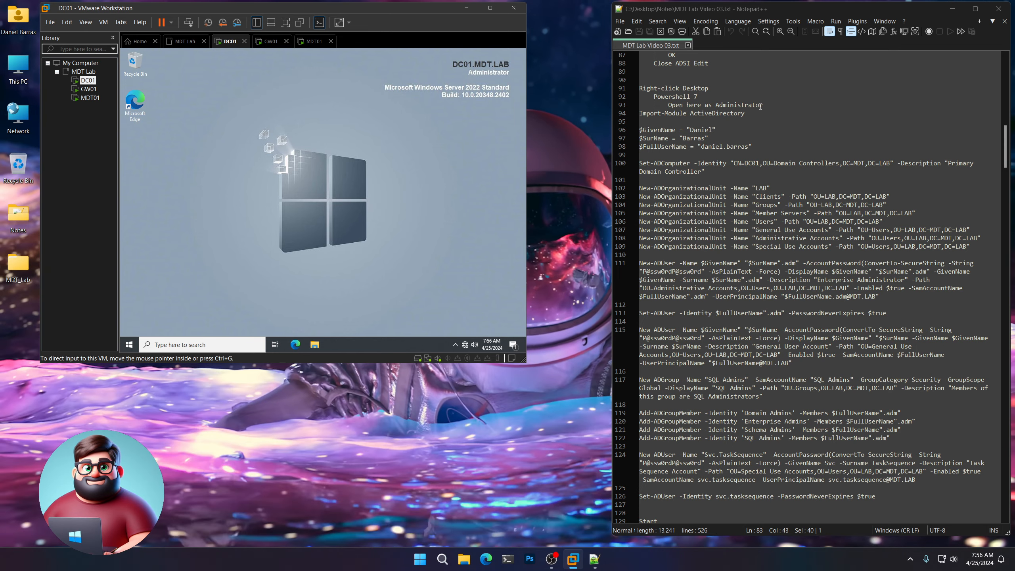
Check the given-name and surname variables, then select the script block from line 94 (Import-Module ActiveDirectory).
scroll(747, 259, down, 1)
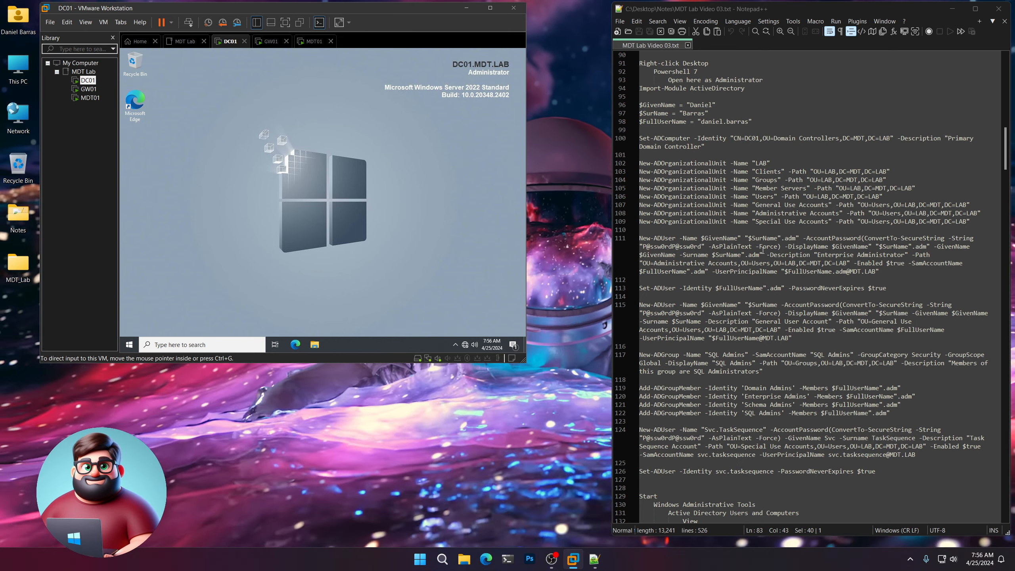
scroll(762, 250, up, 2)
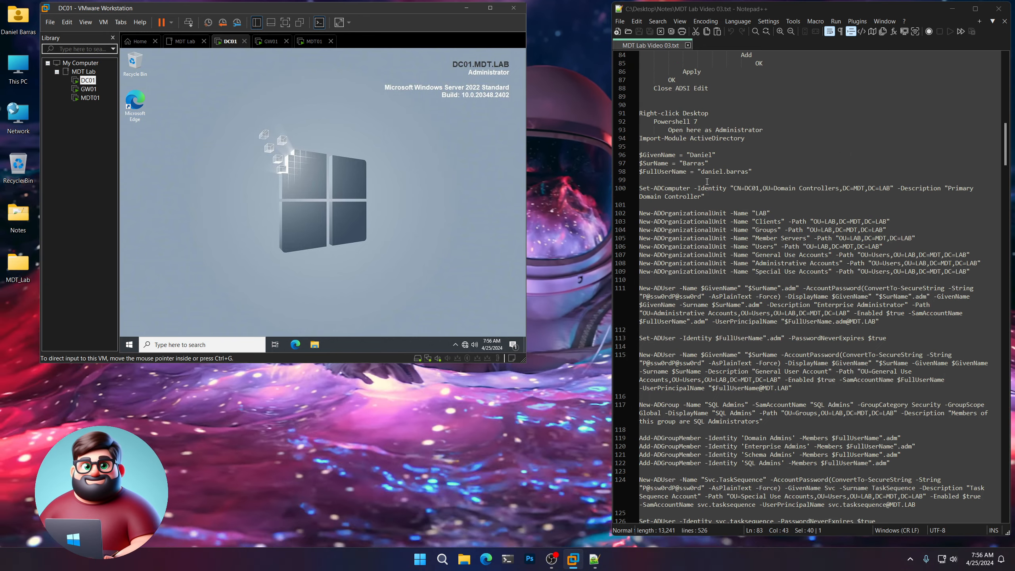
drag(691, 155, 709, 154)
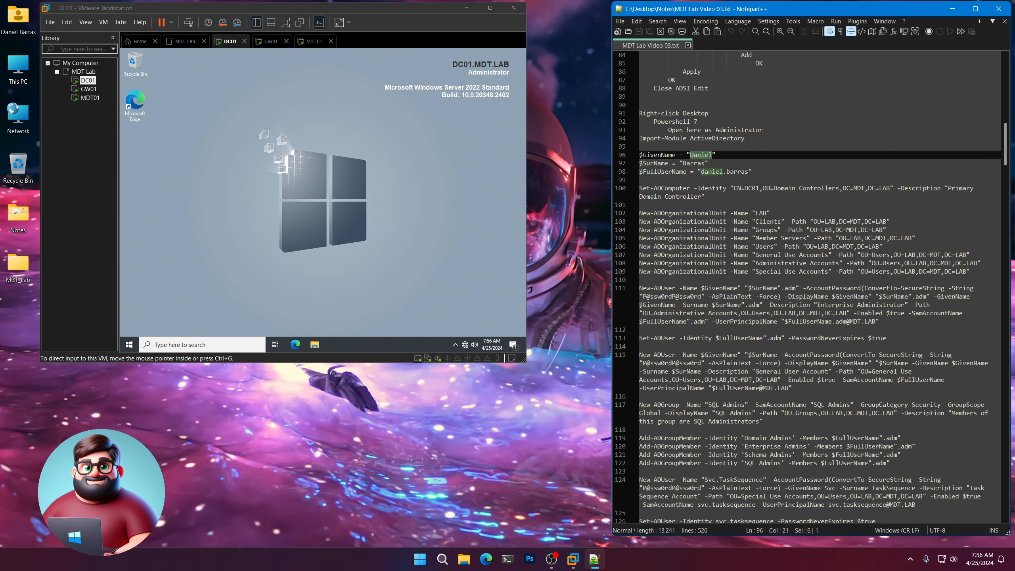
drag(682, 163, 709, 171)
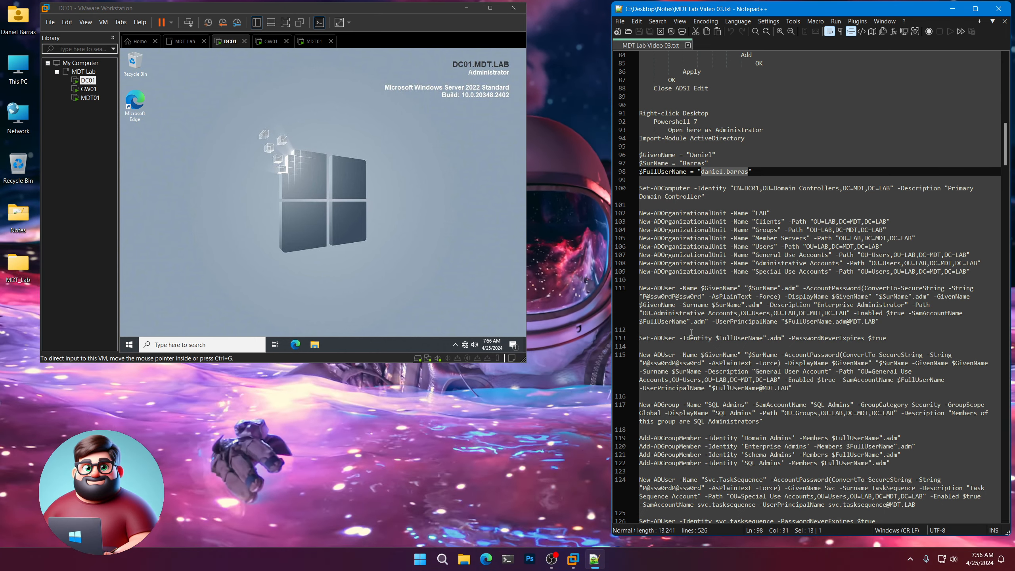
scroll(691, 333, down, 7)
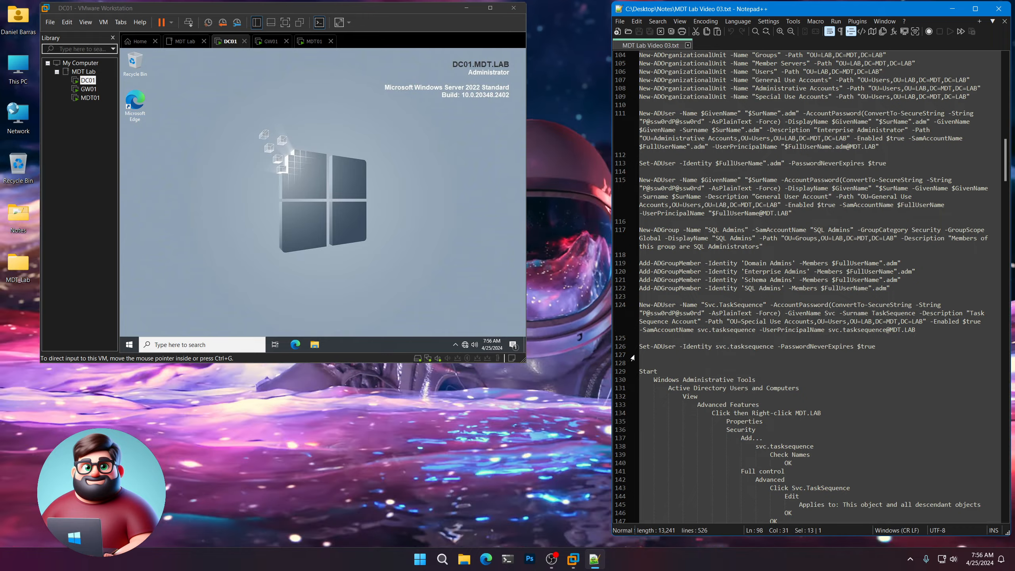
drag(642, 353, 639, 215)
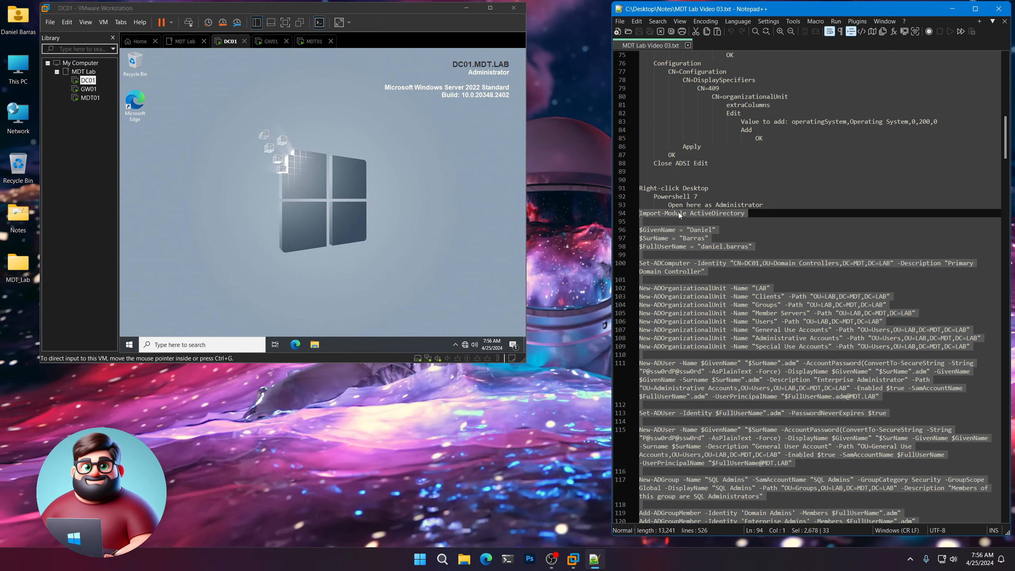
Copy the selected script and open an administrator PowerShell 7 window on DC01's desktop.
right_click(677, 212)
click(699, 230)
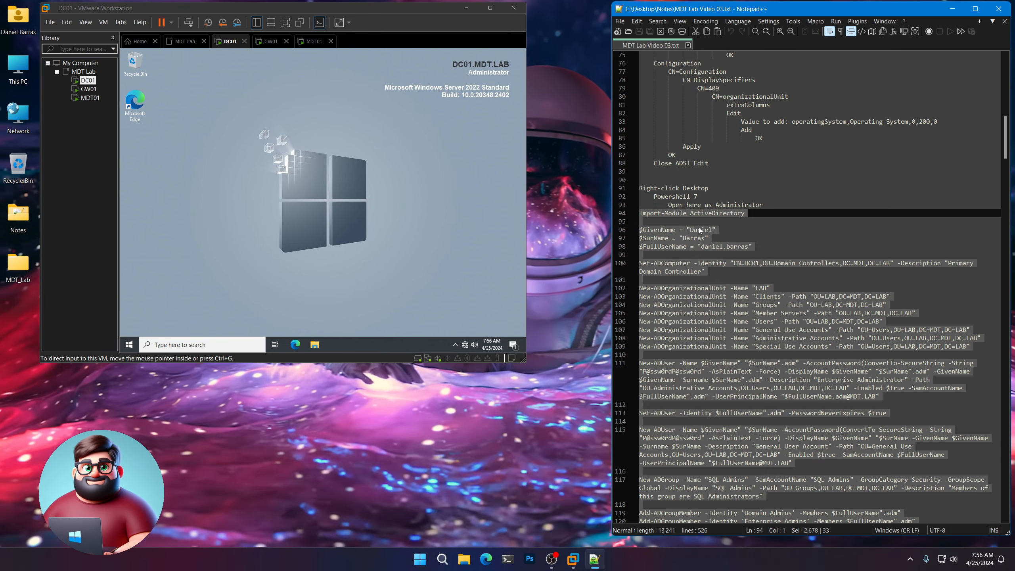
right_click(276, 102)
mouse_move(316, 154)
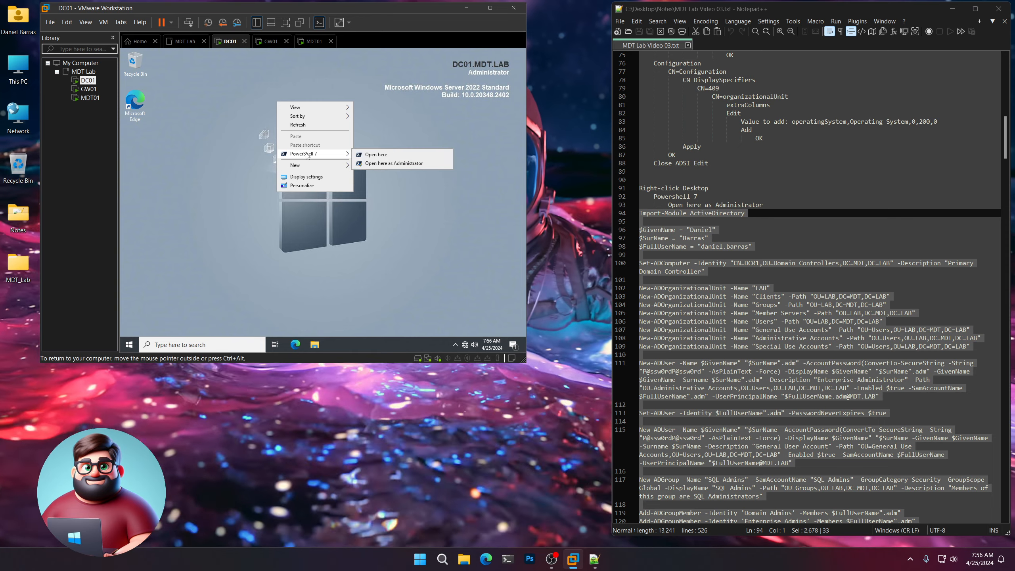
click(407, 165)
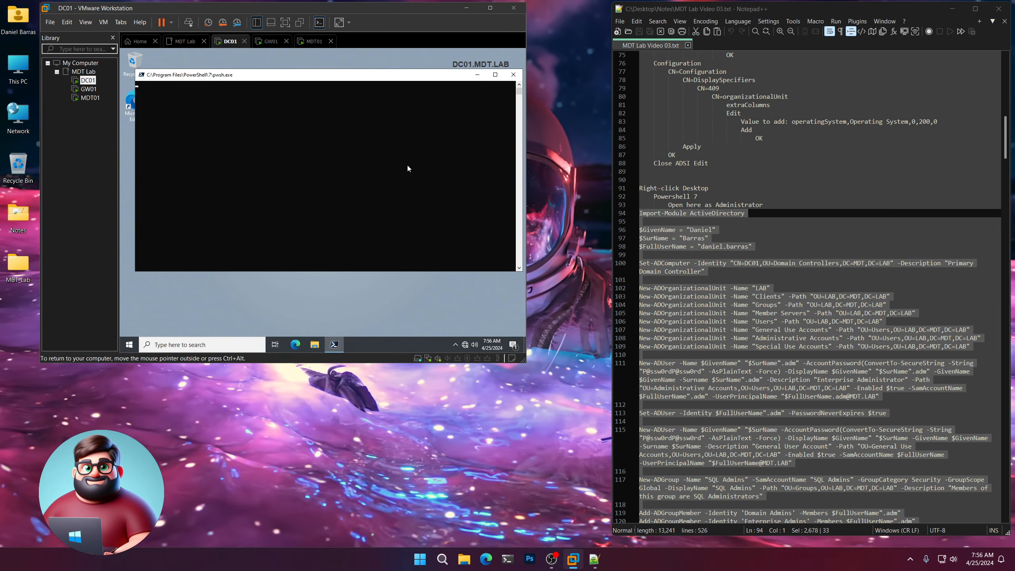
Paste and run the script creating OUs, admin and general users, SQL Admins group and service account.
scroll(745, 312, down, 6)
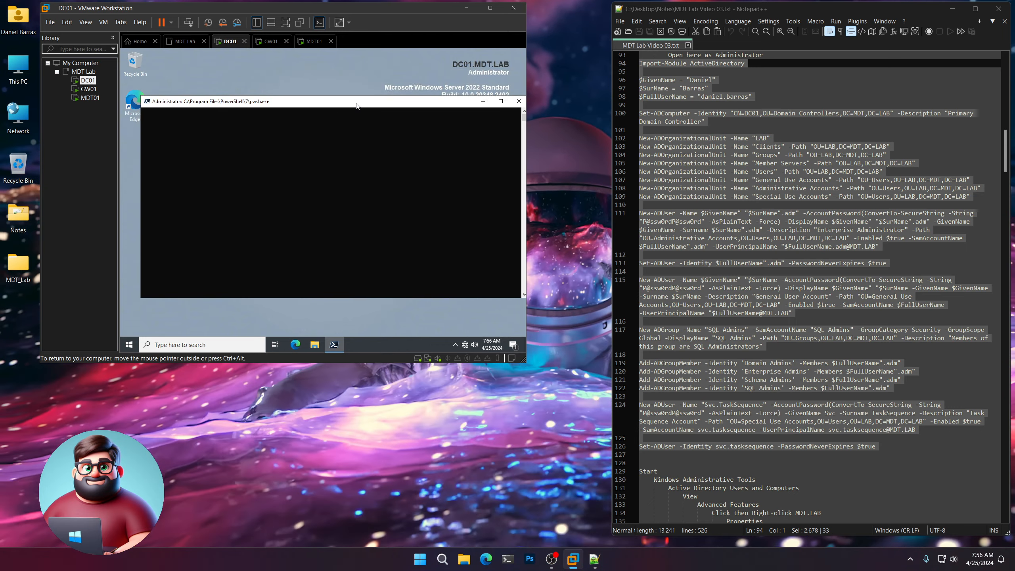
drag(357, 105, 346, 100)
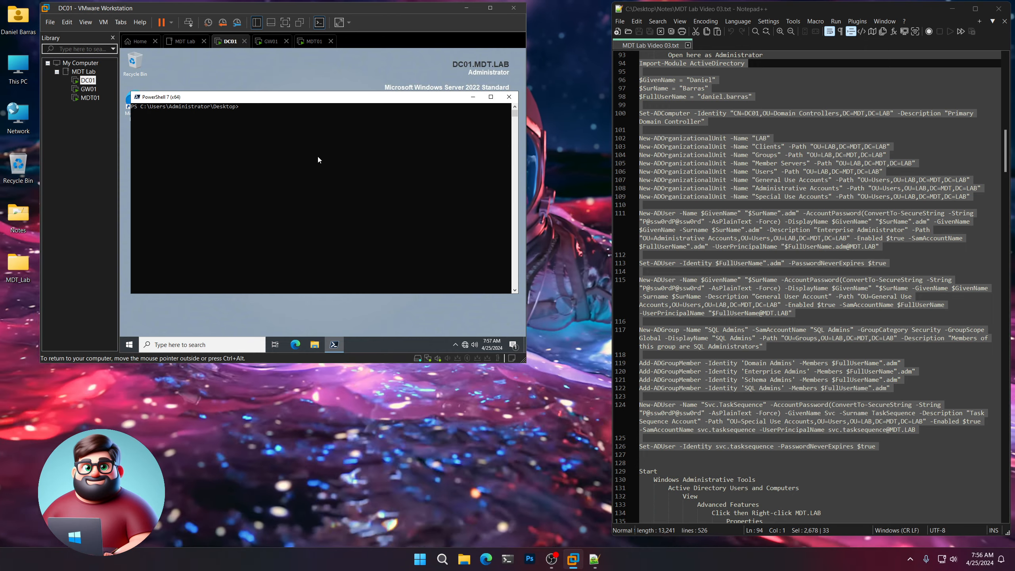
right_click(270, 128)
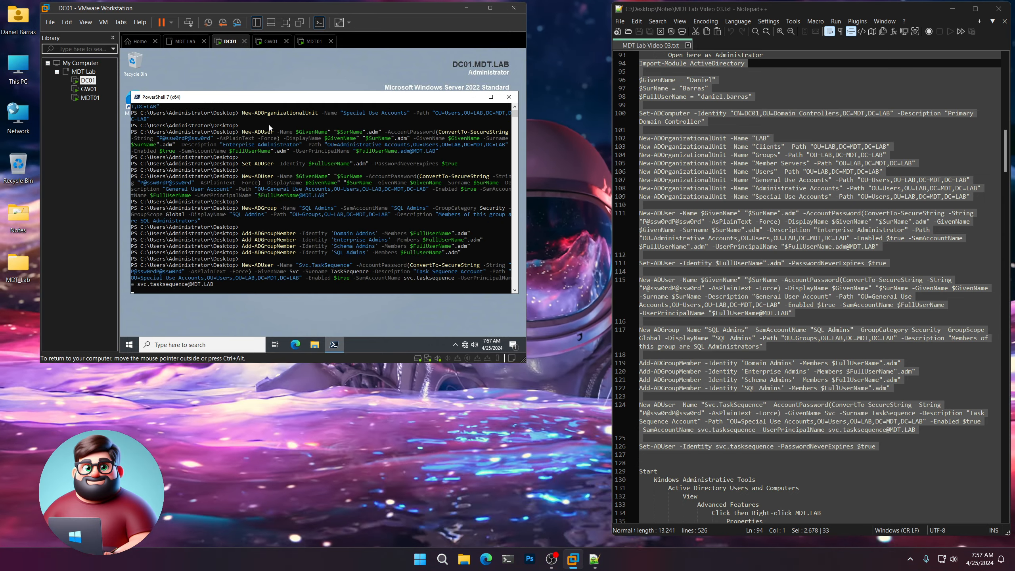
click(128, 344)
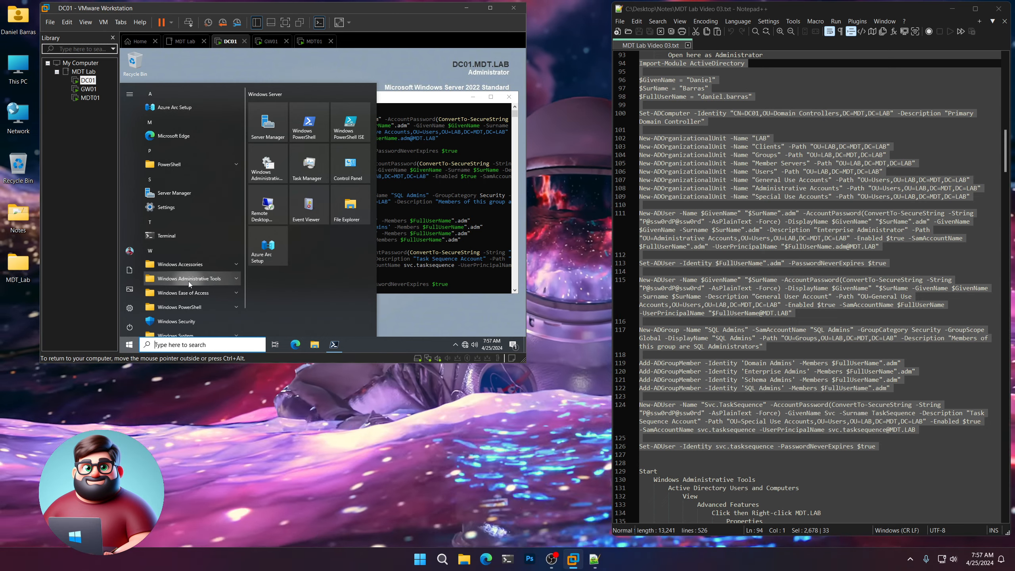
click(189, 279)
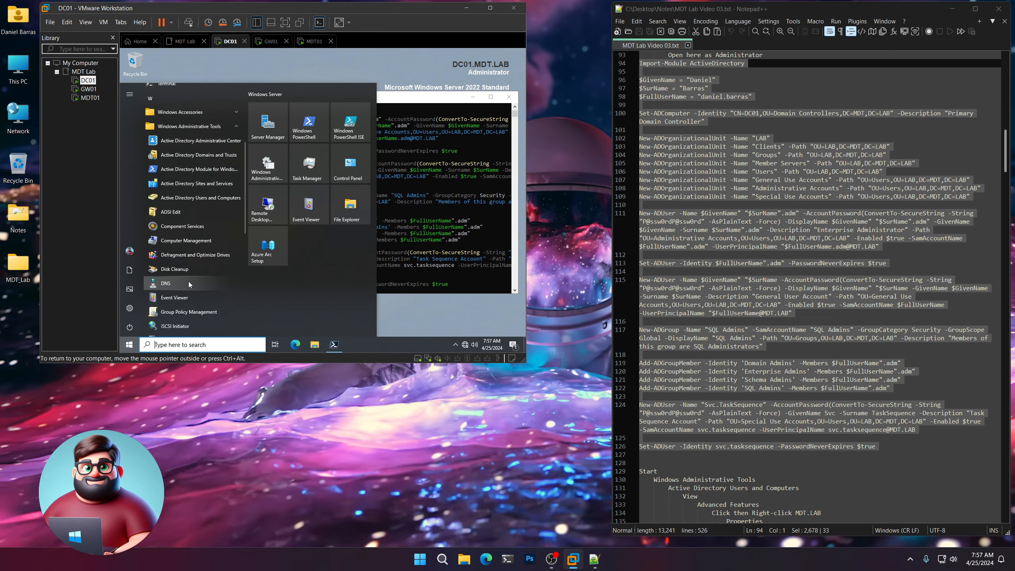
click(184, 198)
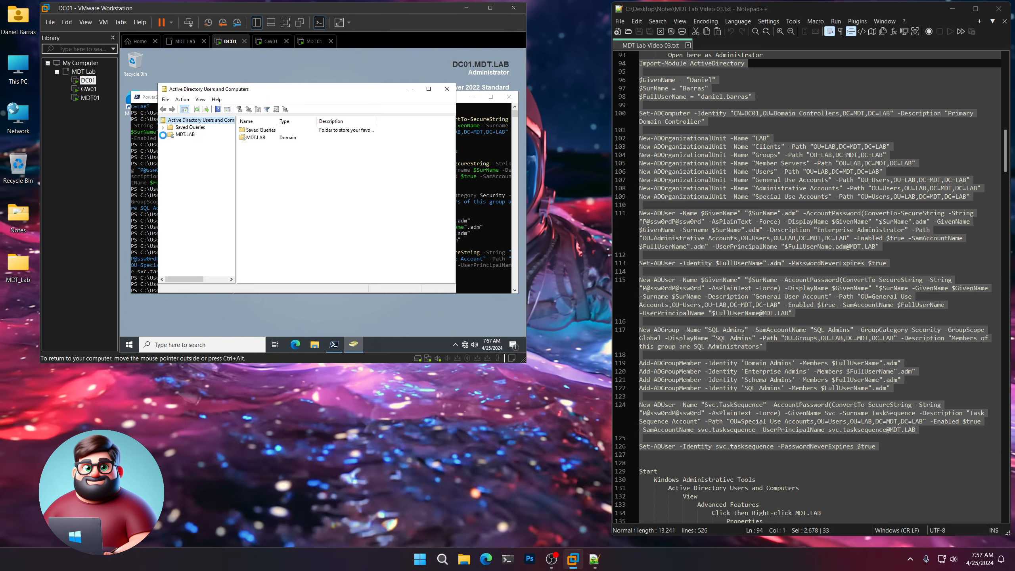
click(162, 135)
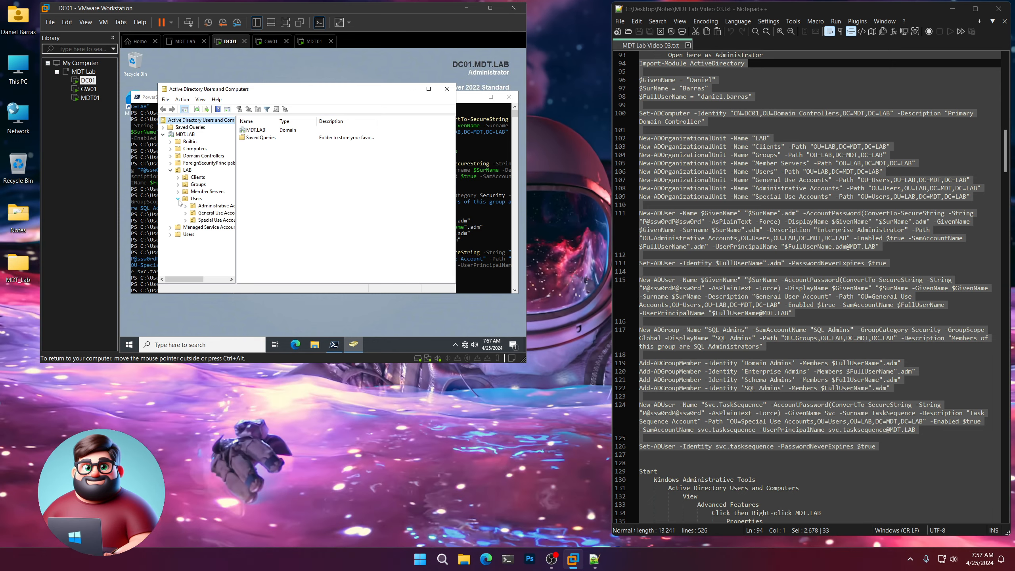
click(212, 205)
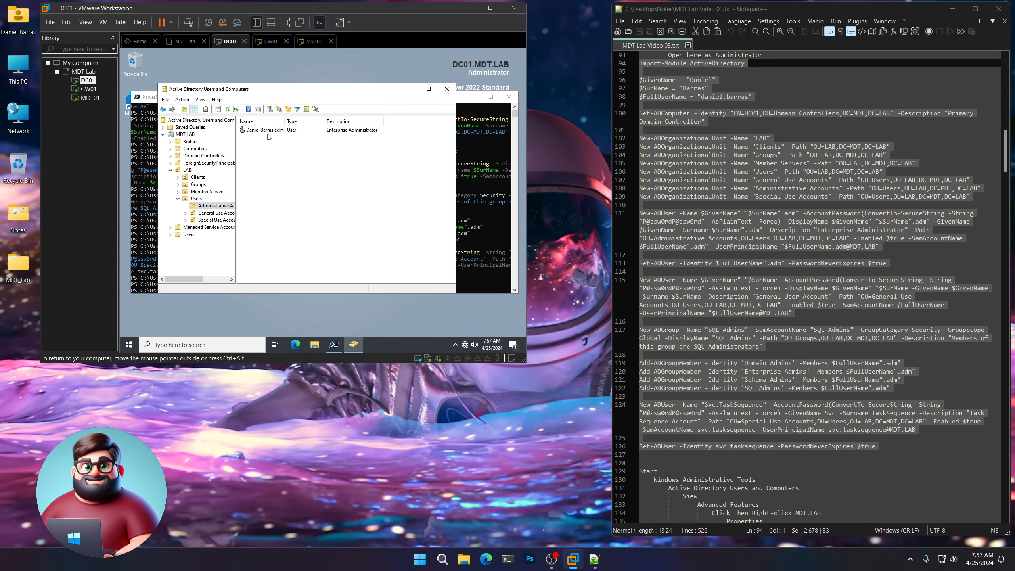
click(219, 214)
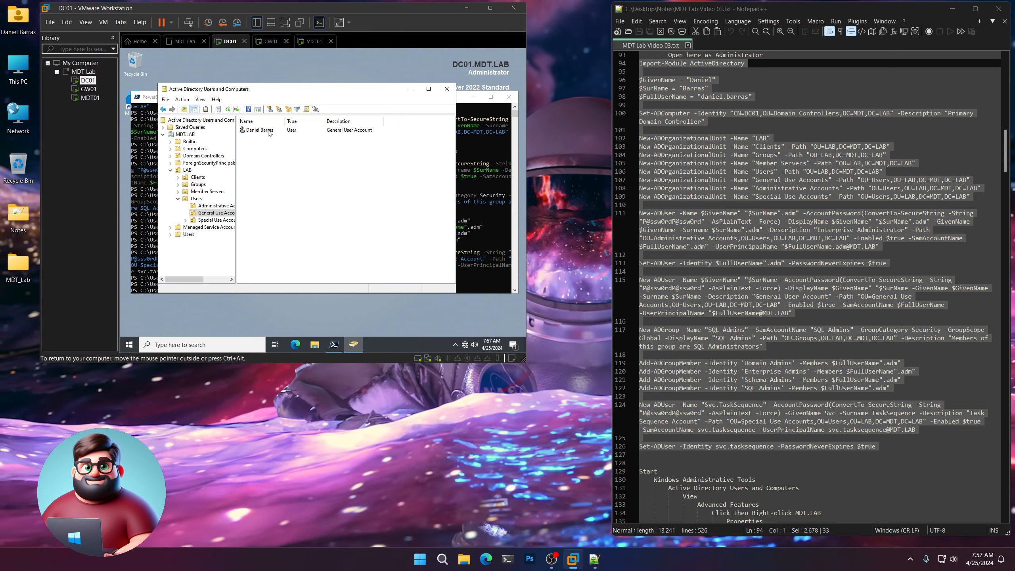
click(216, 205)
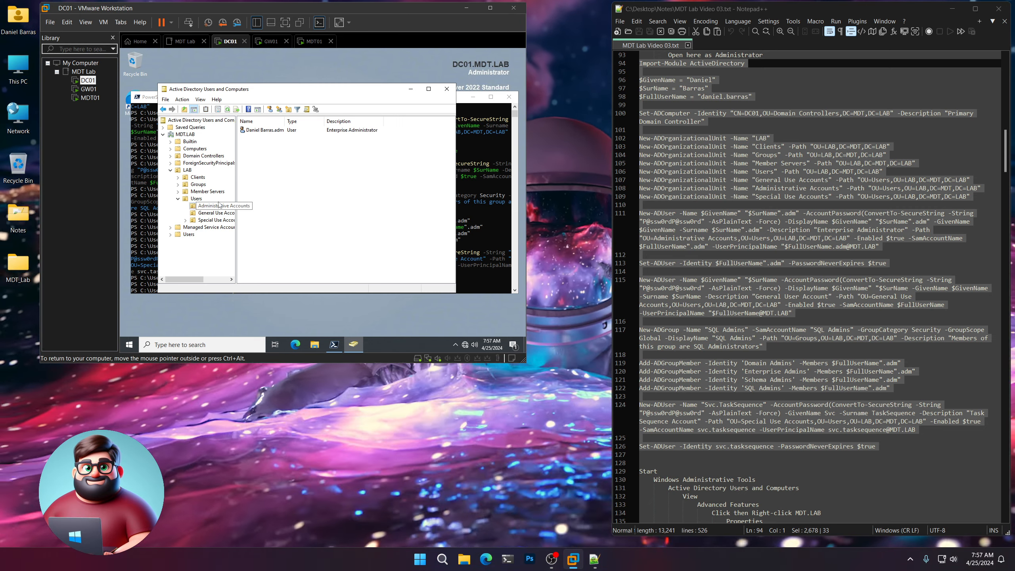
click(262, 132)
double_click(262, 132)
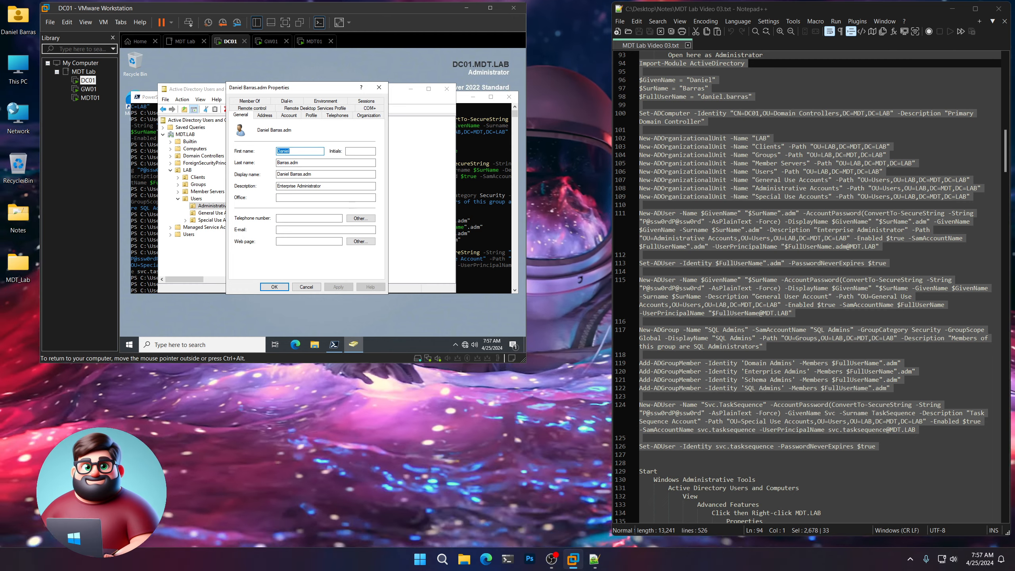
click(256, 103)
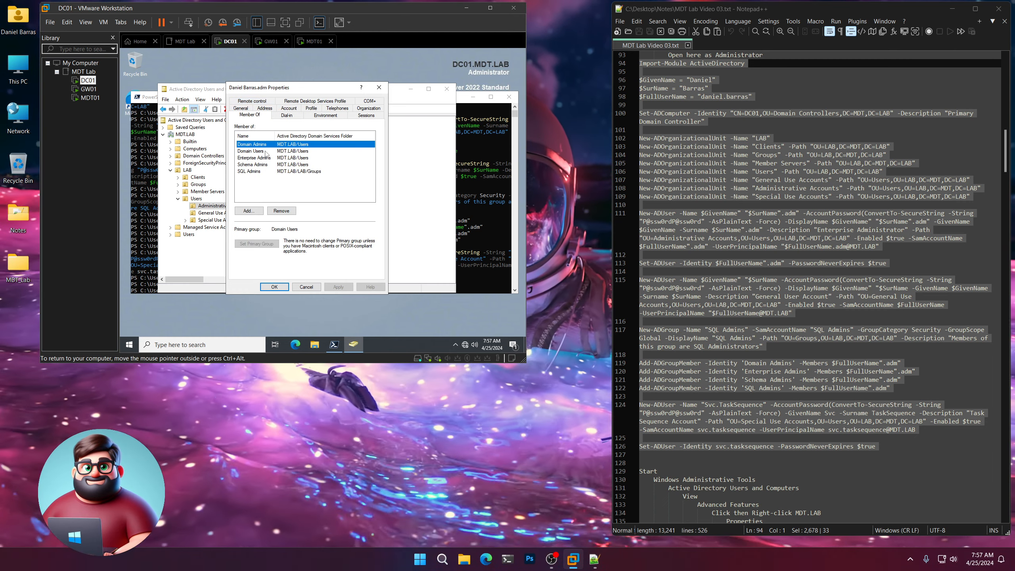
click(267, 158)
click(264, 165)
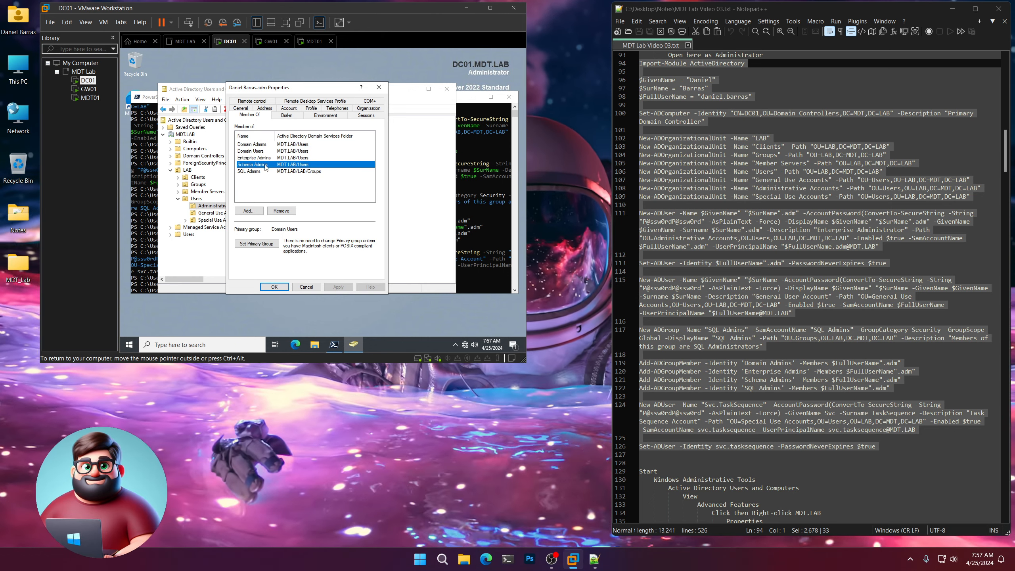
click(261, 171)
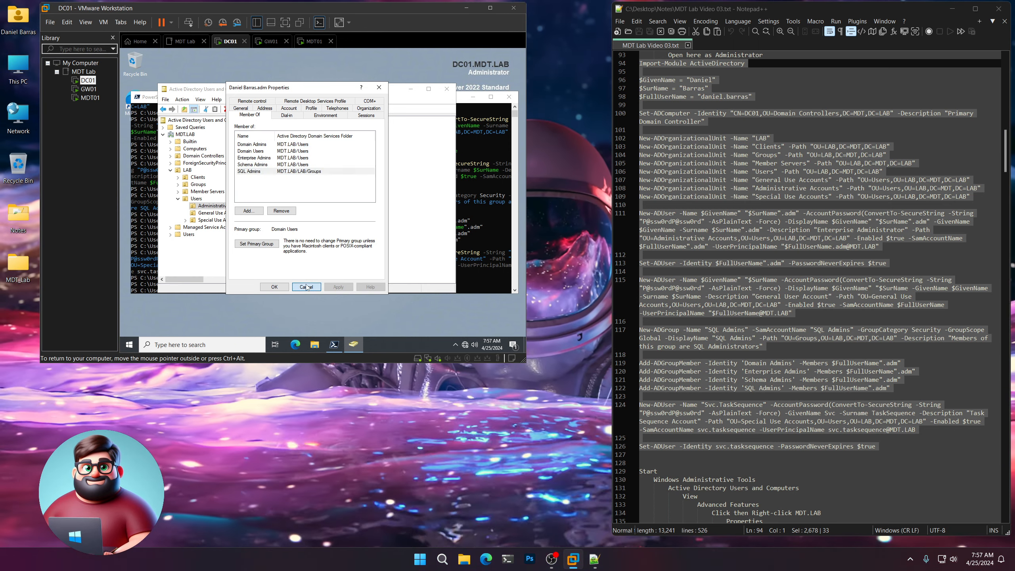
click(306, 287)
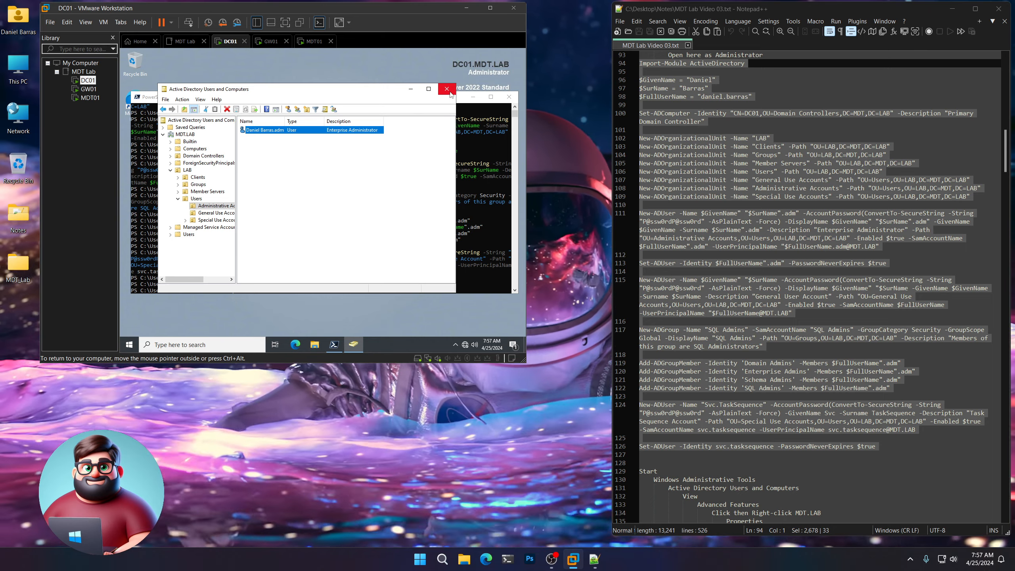
click(447, 89)
scroll(768, 345, down, 3)
scroll(768, 345, down, 7)
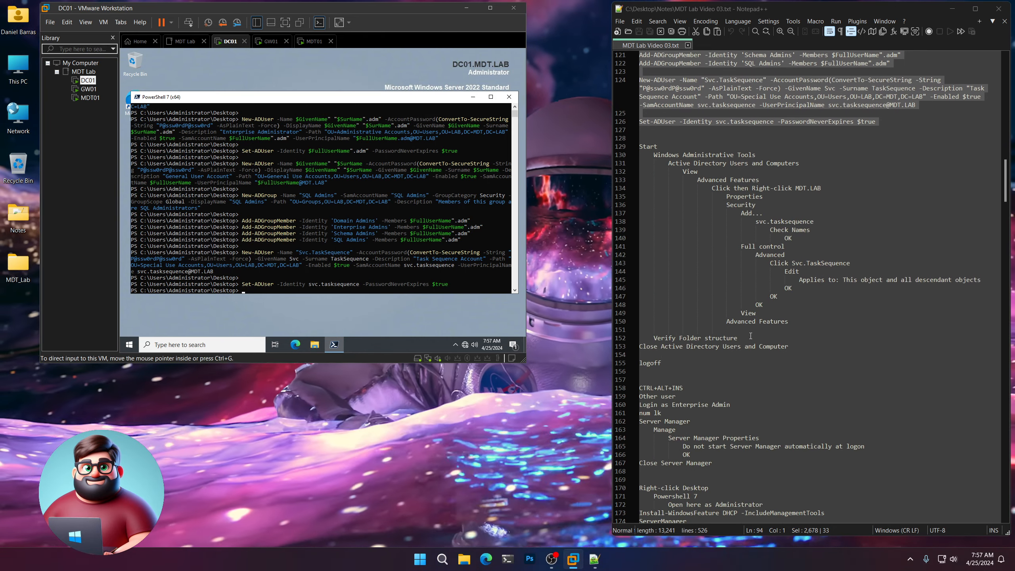
Launch Active Directory Users and Computers from Windows Administrative Tools and turn on Advanced Features.
click(130, 343)
click(174, 278)
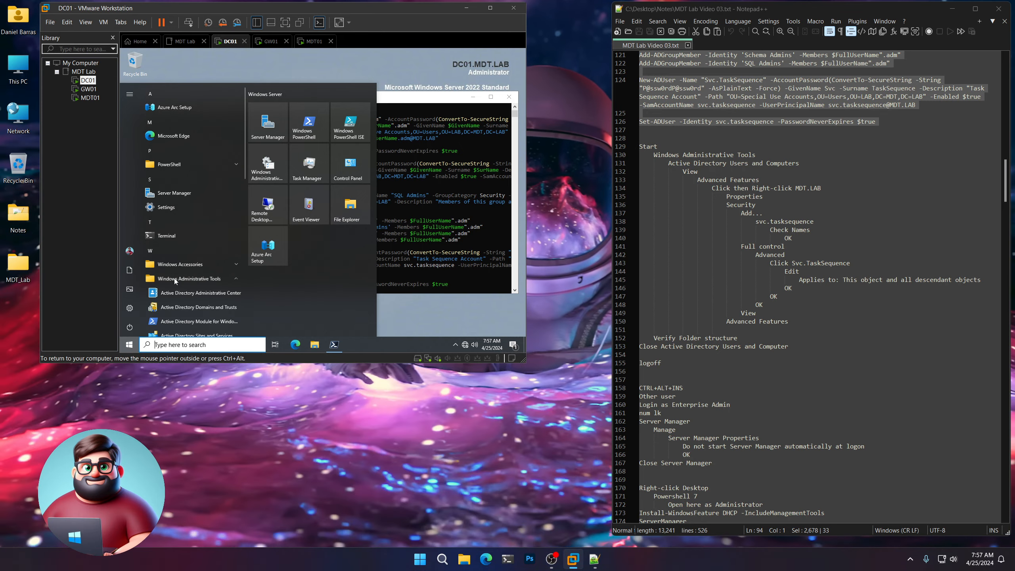
scroll(175, 278, down, 2)
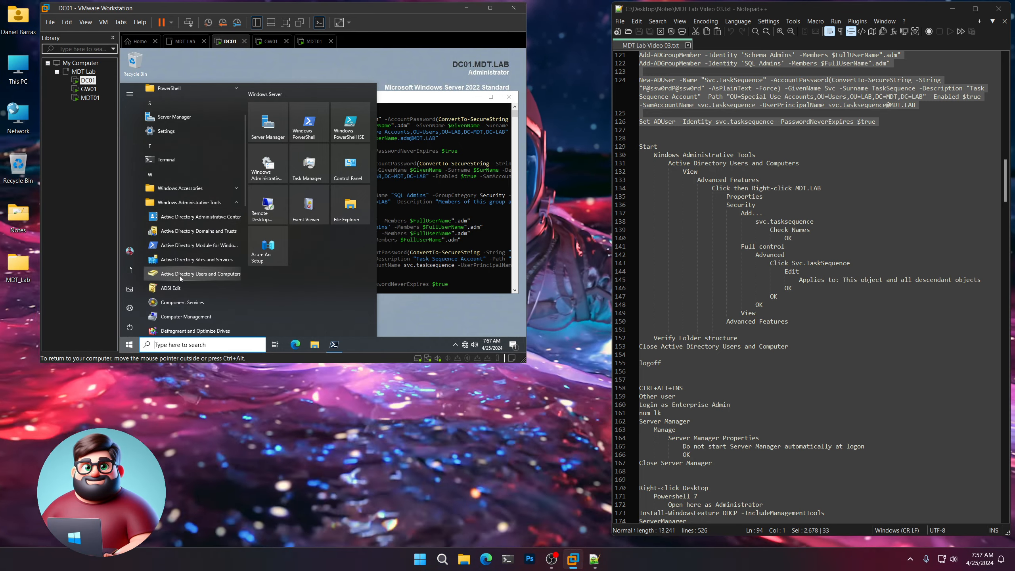
click(184, 274)
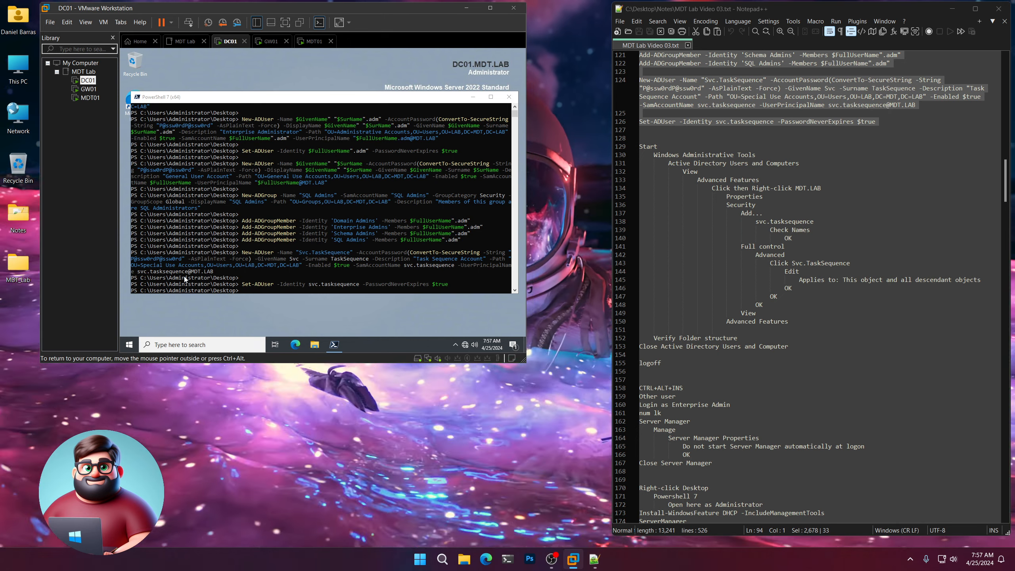
click(200, 100)
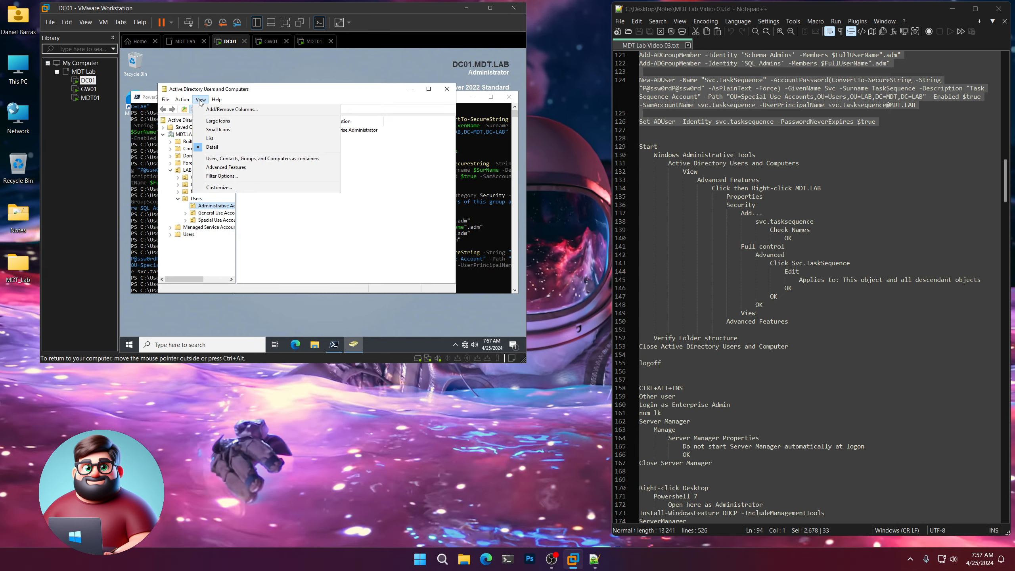
click(225, 168)
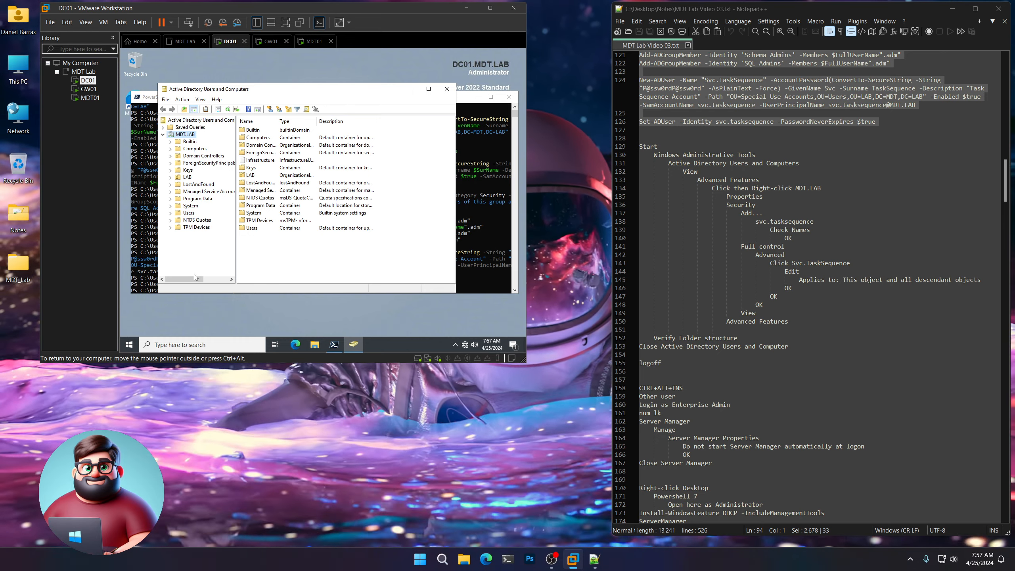
In MDT.LAB's Properties > Security, add a principal and resolve svc.tasksequence.
right_click(190, 136)
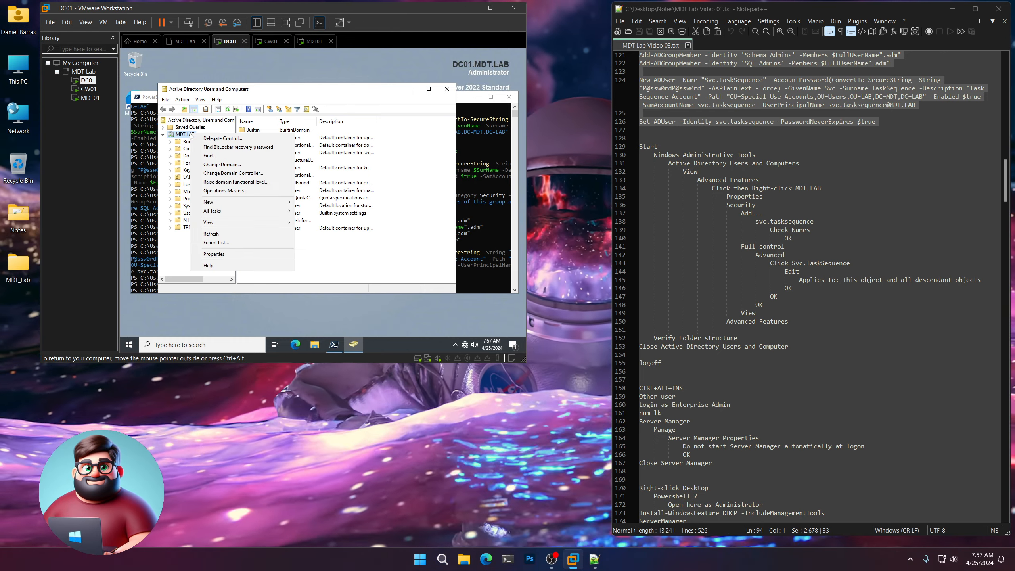
click(180, 135)
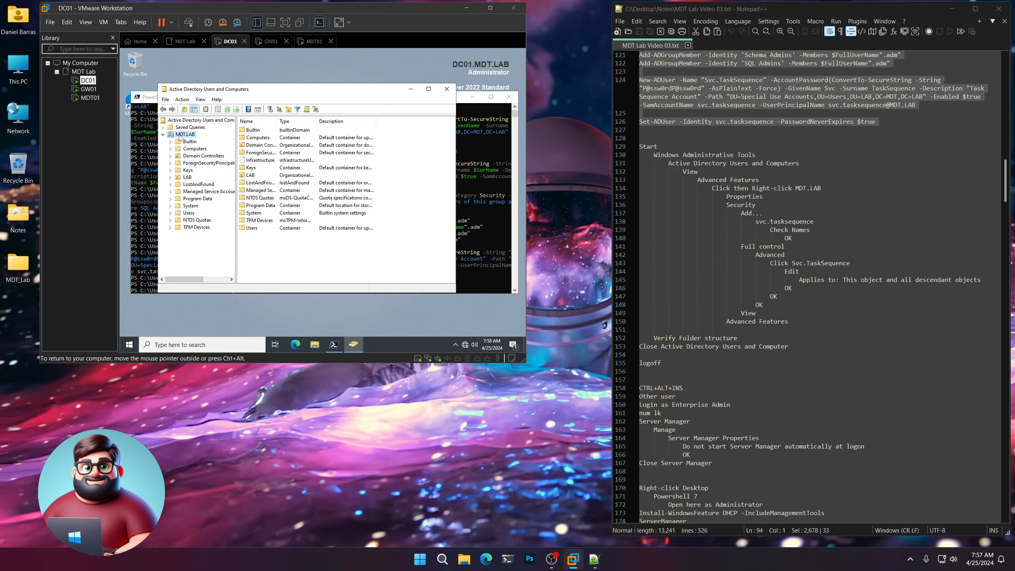
right_click(185, 137)
click(223, 258)
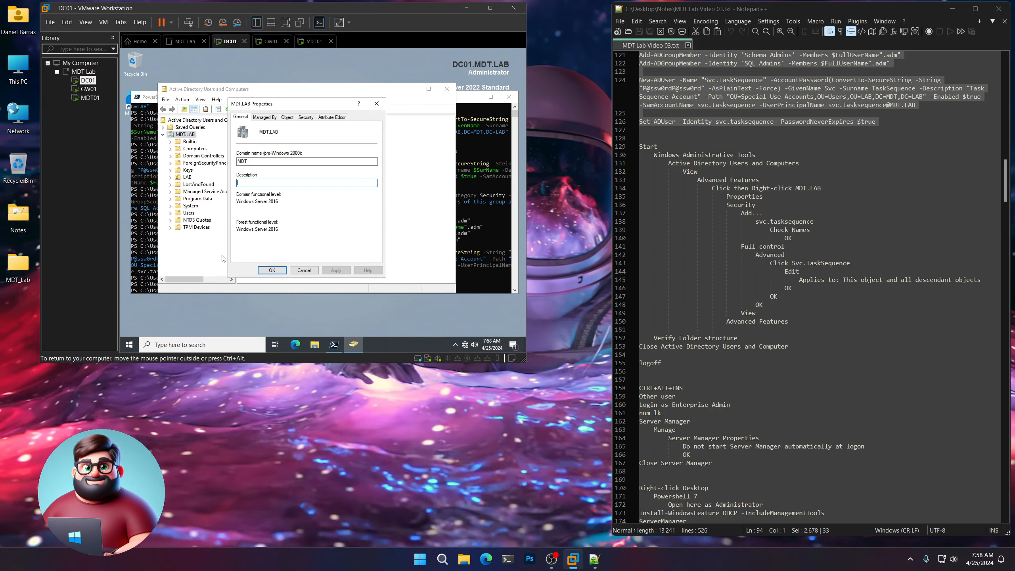
click(306, 117)
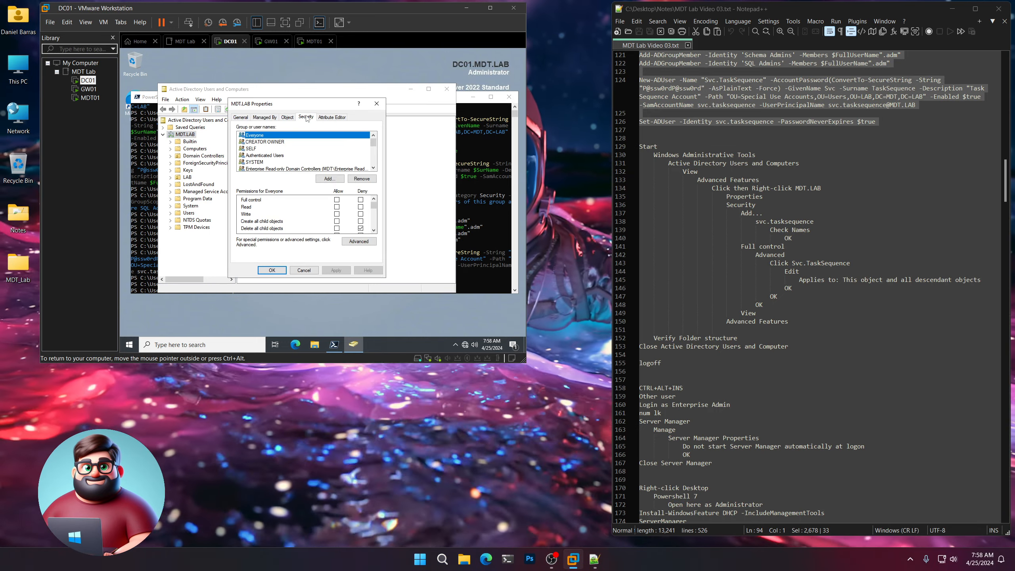
click(330, 179)
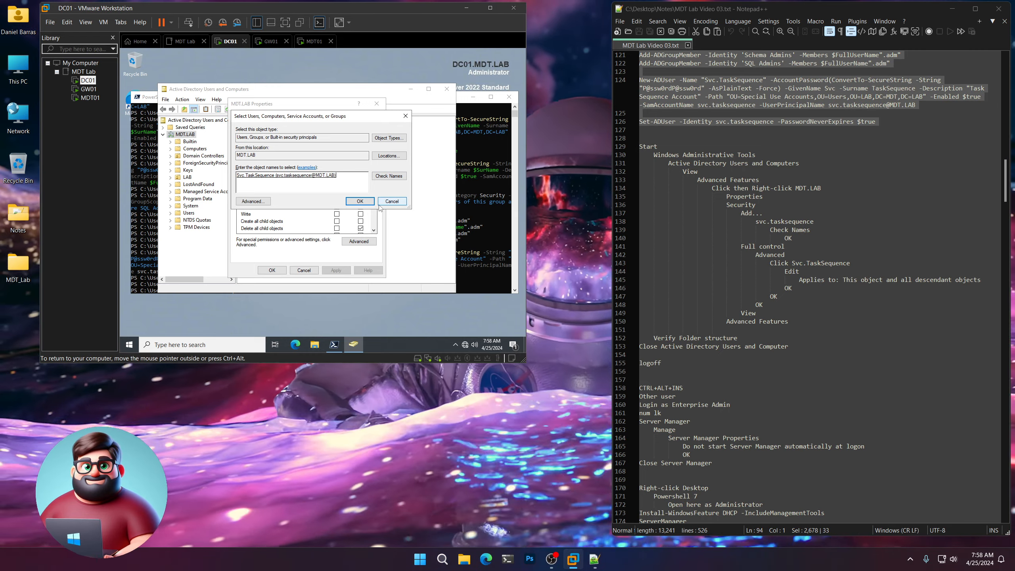
Give the task sequence account Full control over MDT.LAB and all descendant objects, then close properties.
click(360, 201)
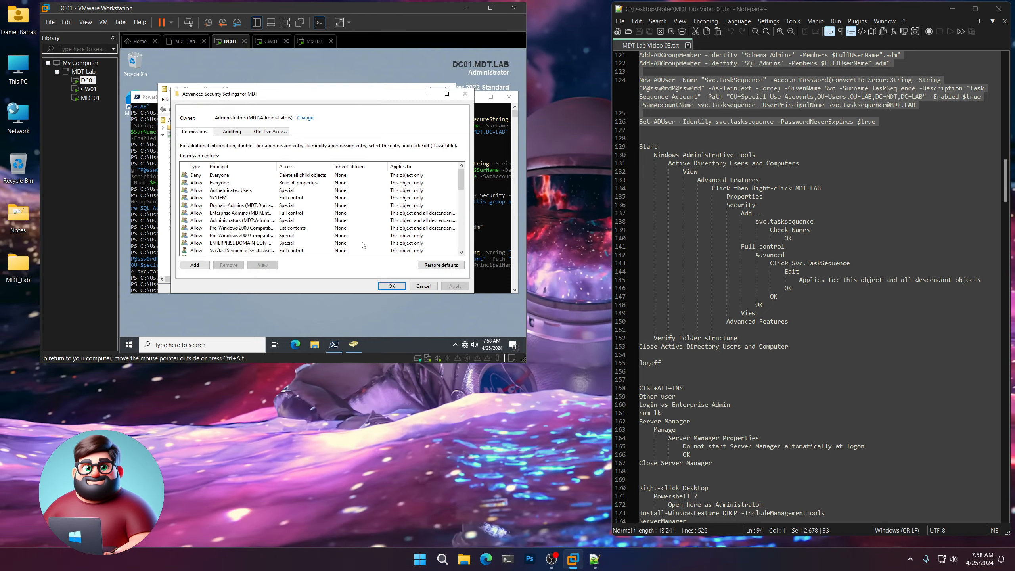
click(221, 250)
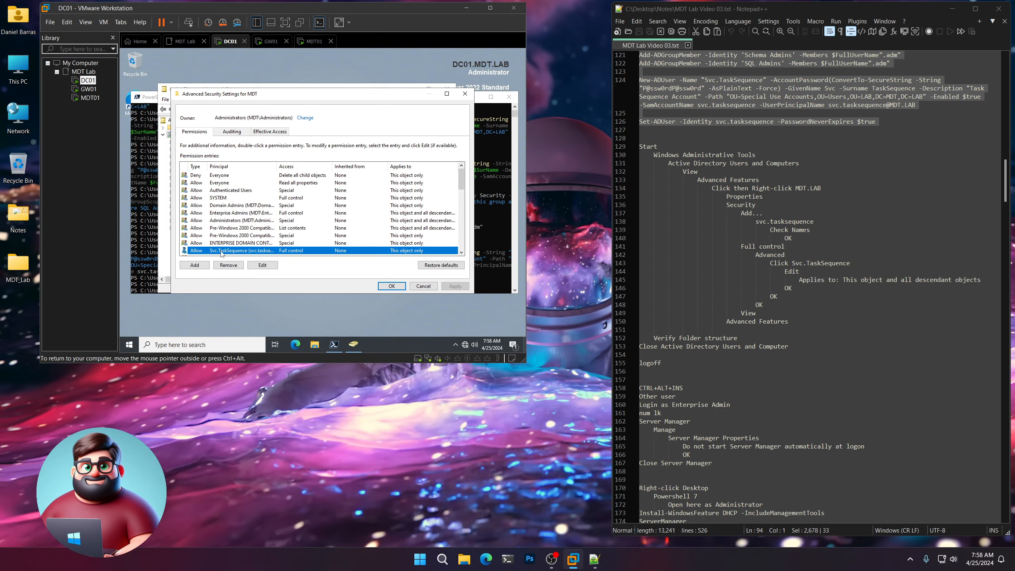
click(264, 267)
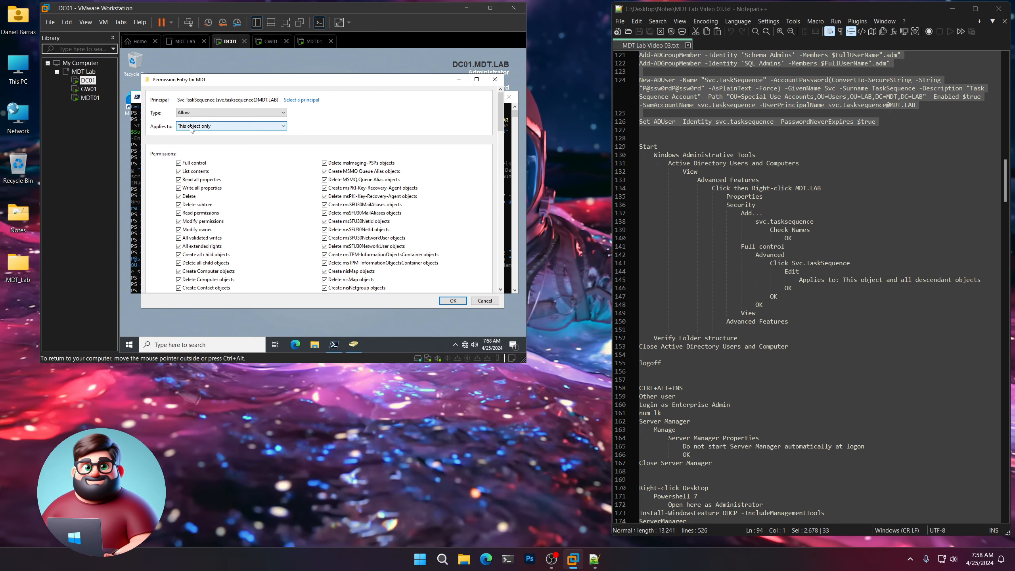
click(193, 127)
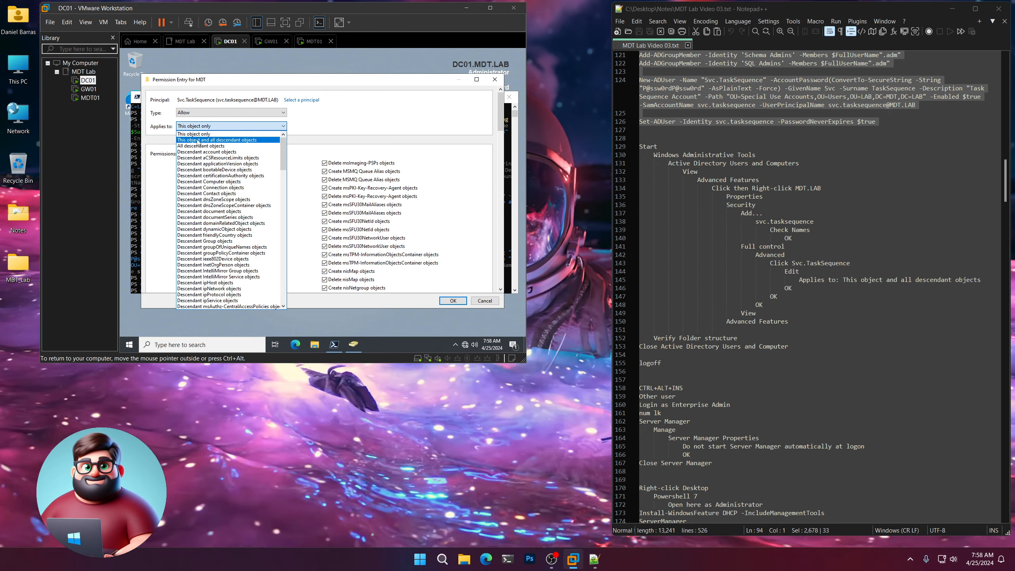
click(197, 140)
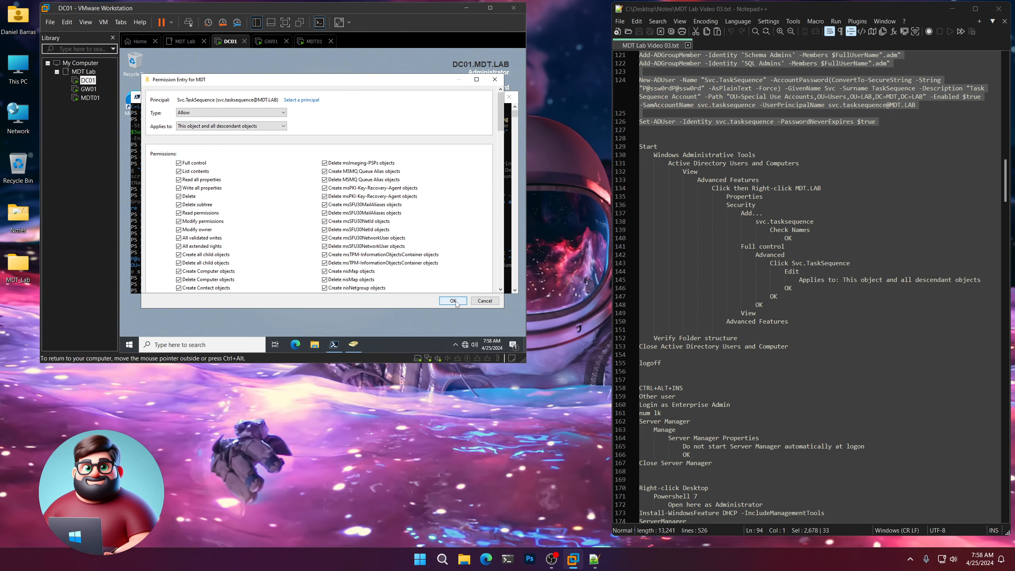
click(452, 300)
click(391, 286)
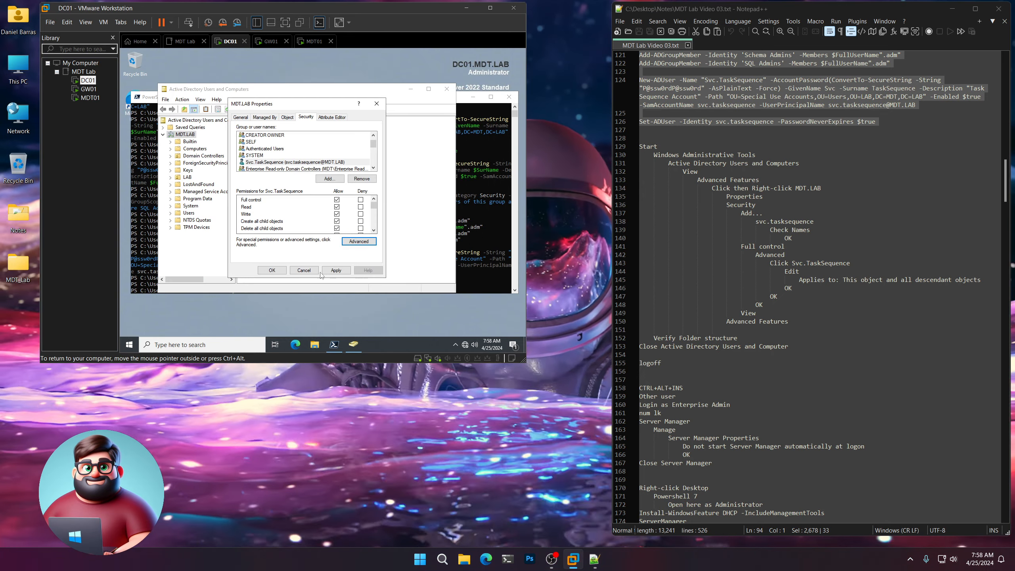
click(271, 272)
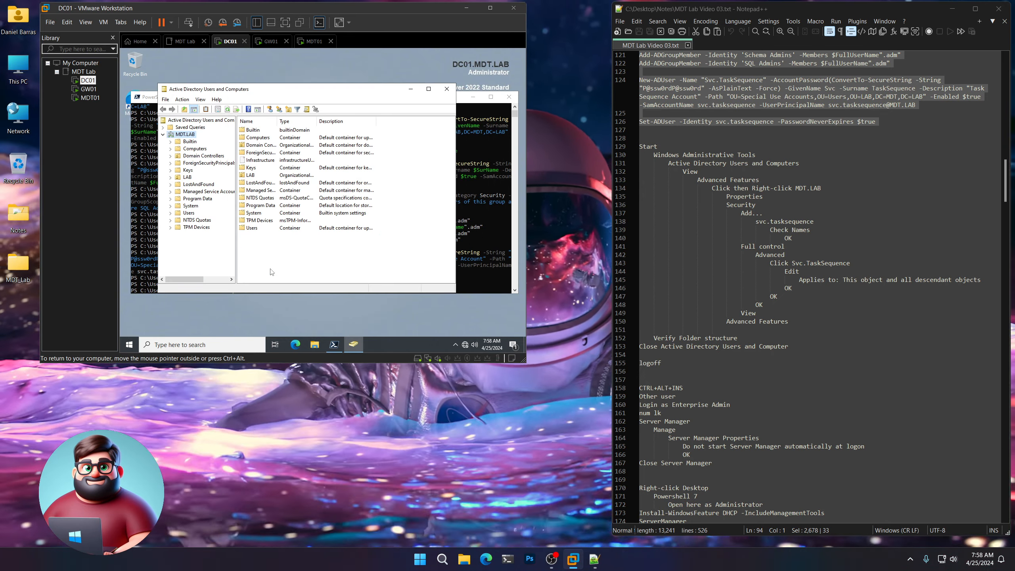
Turn off Advanced Features and close Active Directory Users and Computers.
click(201, 99)
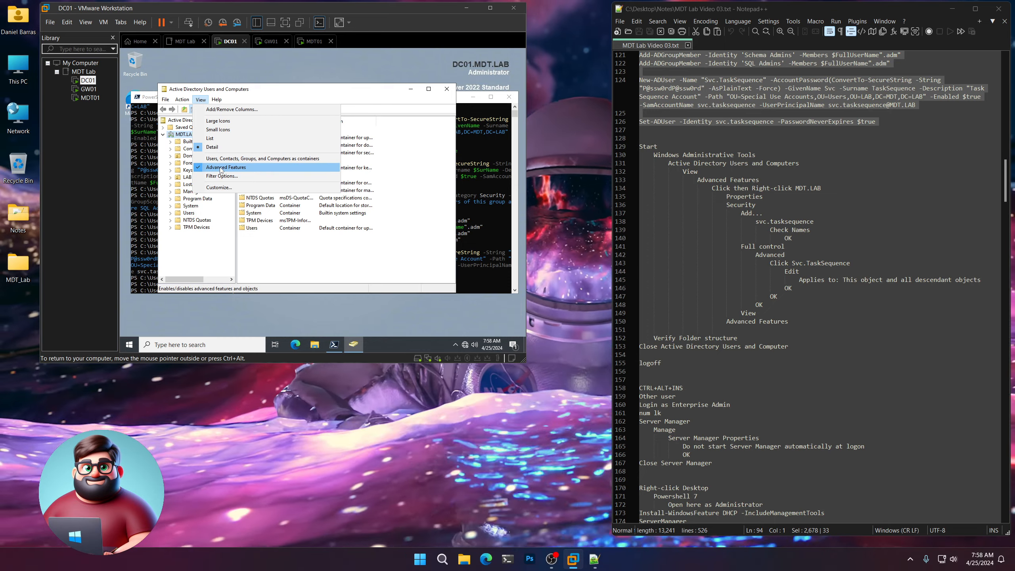
click(222, 167)
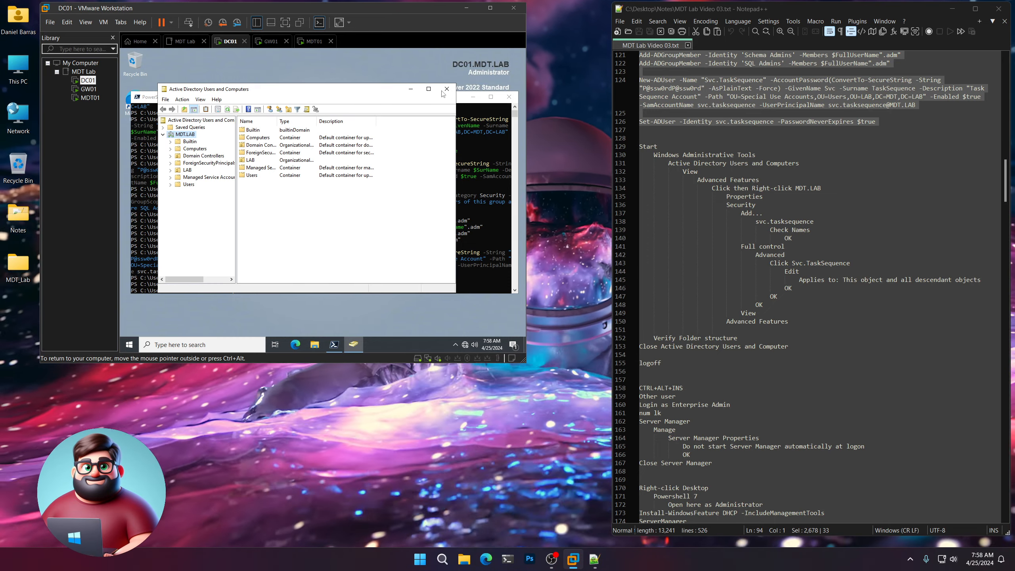
click(446, 88)
Sign out of DC01 by running logoff in PowerShell.
scroll(749, 338, down, 6)
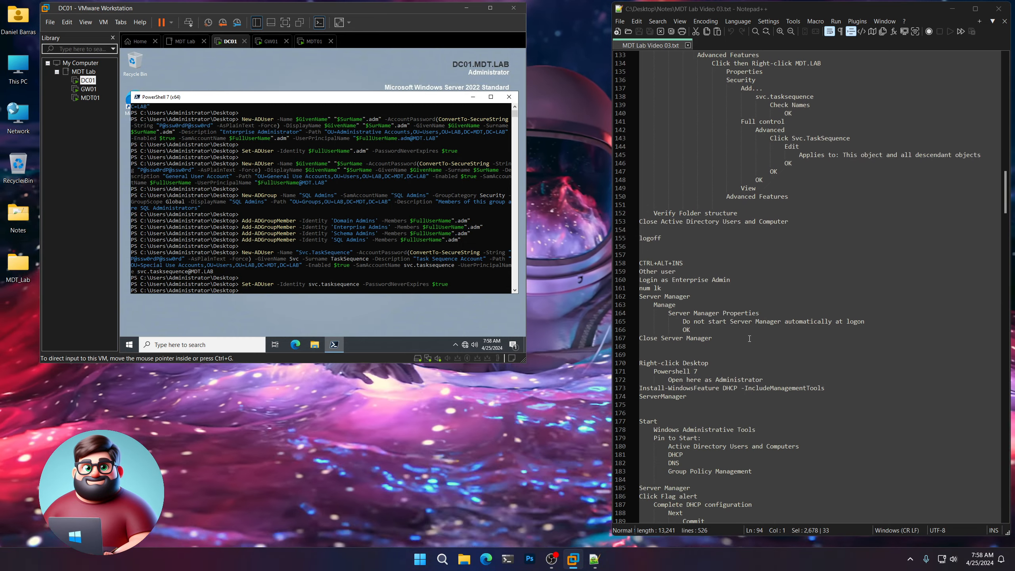
double_click(651, 188)
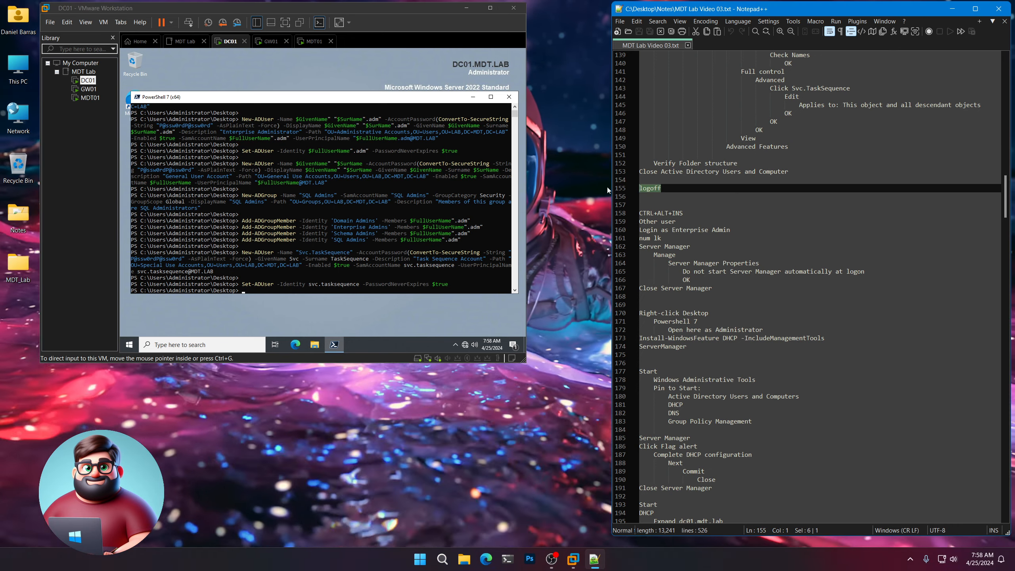
click(282, 276)
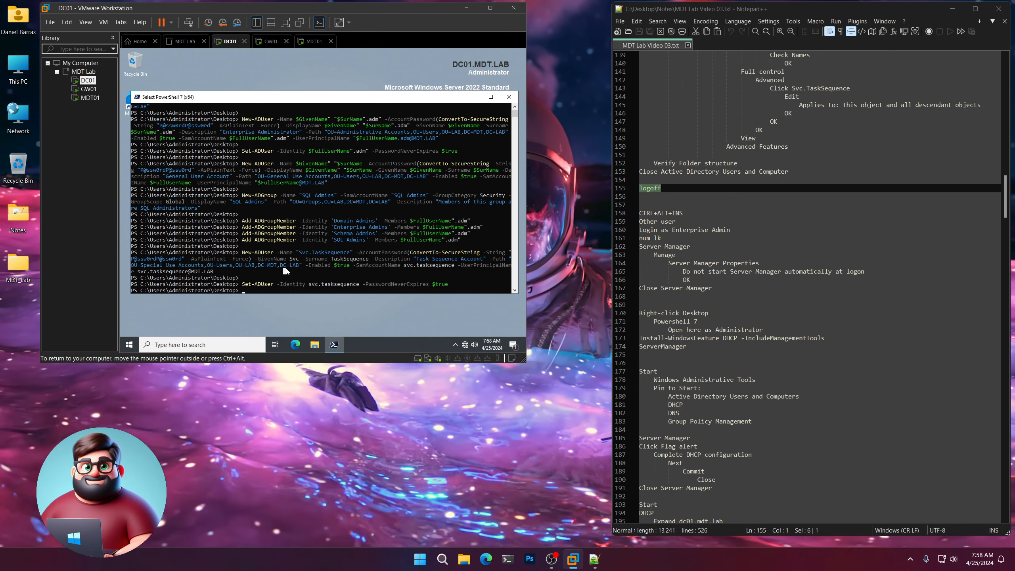
text(logoff)
key(Return)
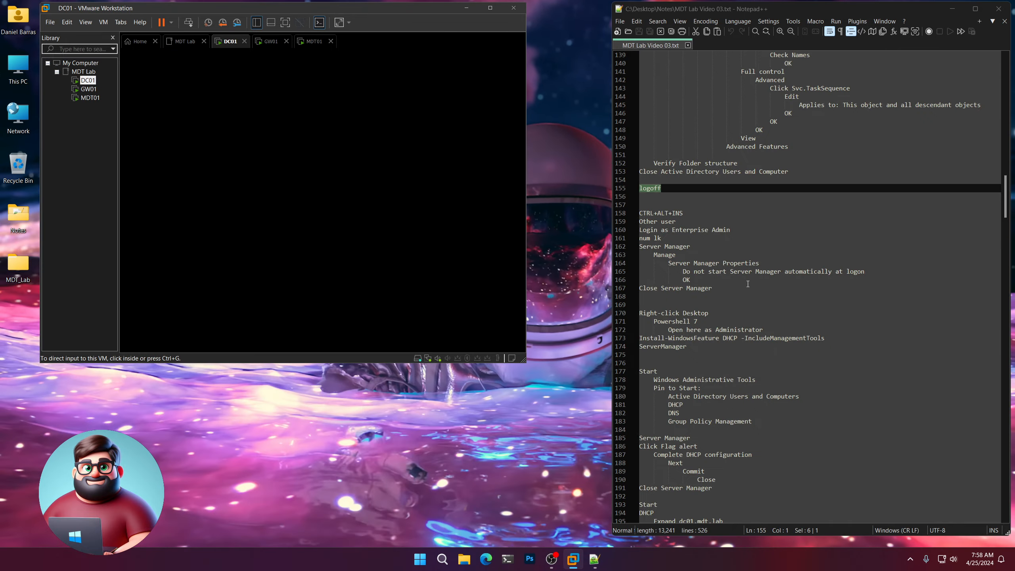
Sign back in to DC01 via Other user with the enterprise admin account and its password.
scroll(720, 188, down, 4)
drag(720, 187, 639, 113)
click(324, 203)
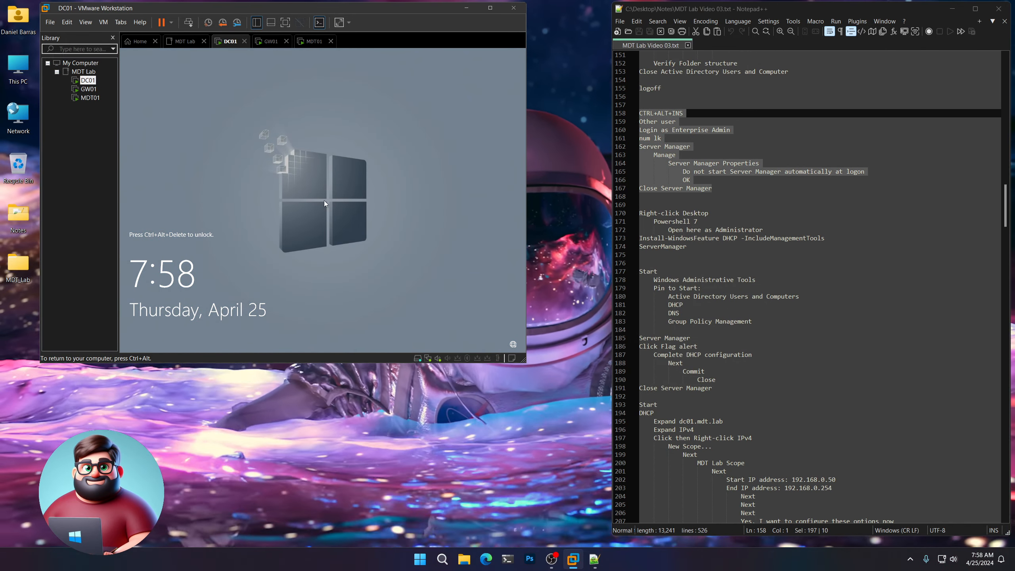
key(ctrl+alt+Insert)
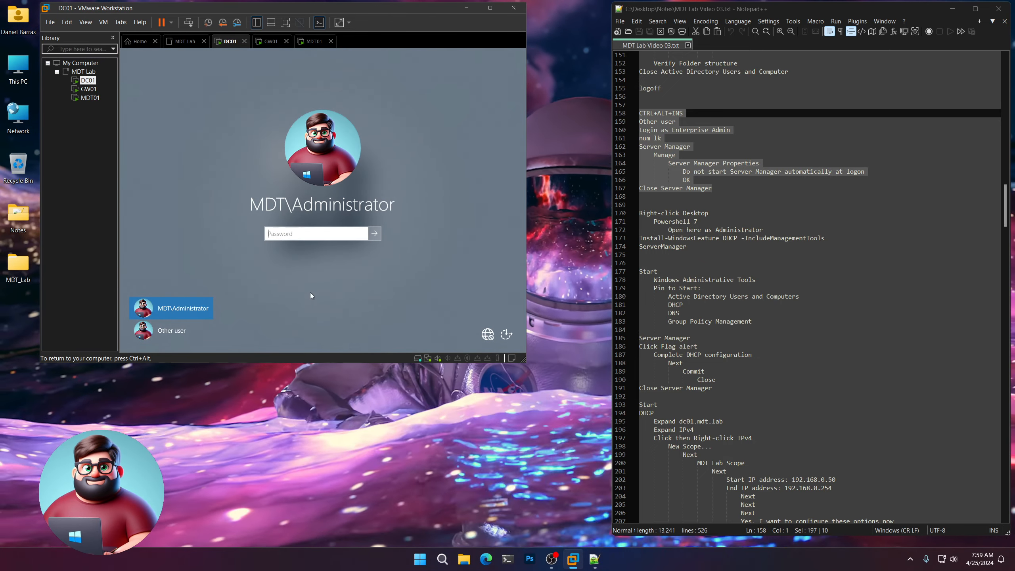
click(171, 331)
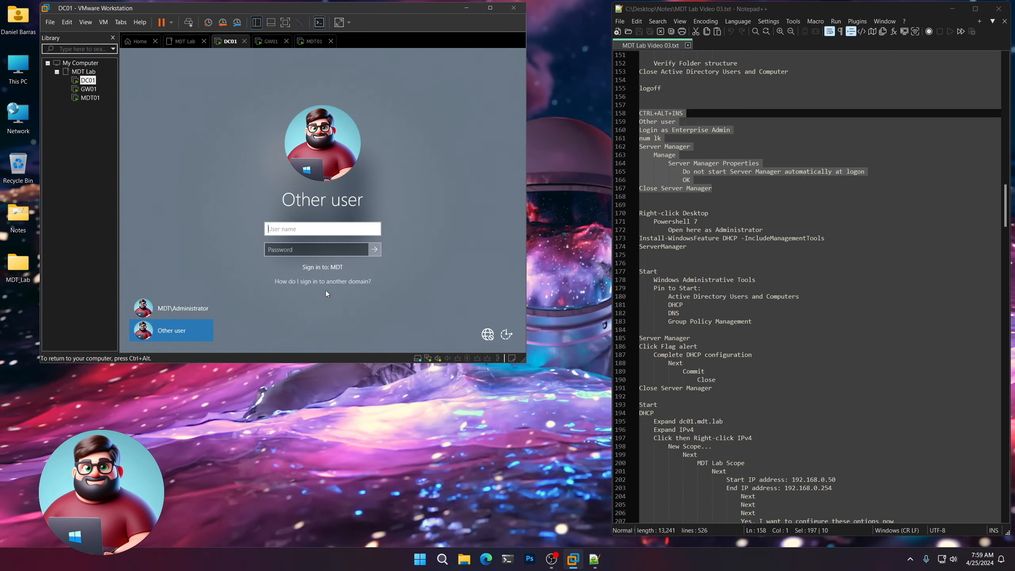
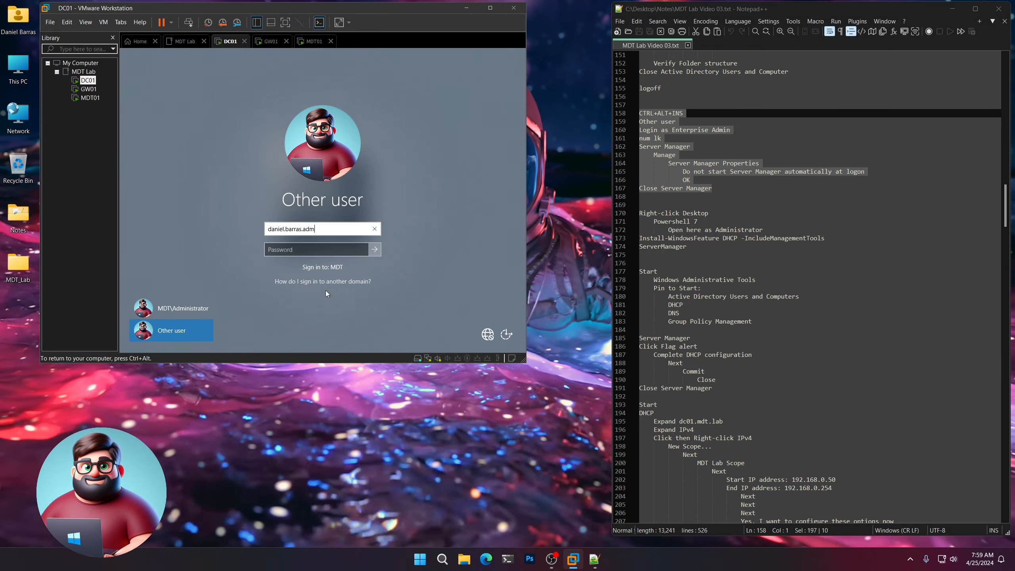
key(Tab)
text(••••••••••••••)
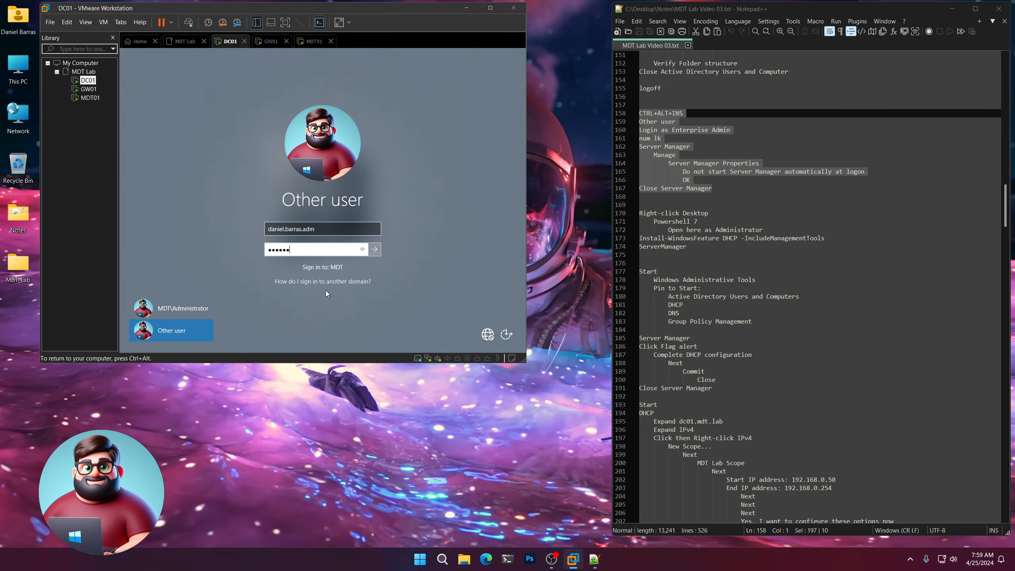
key(Return)
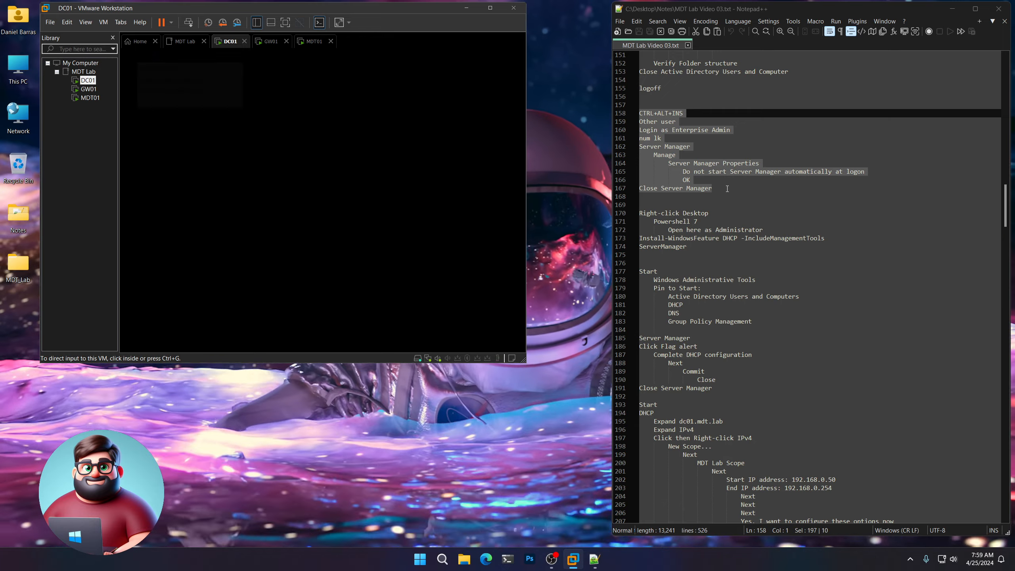
scroll(726, 194, down, 2)
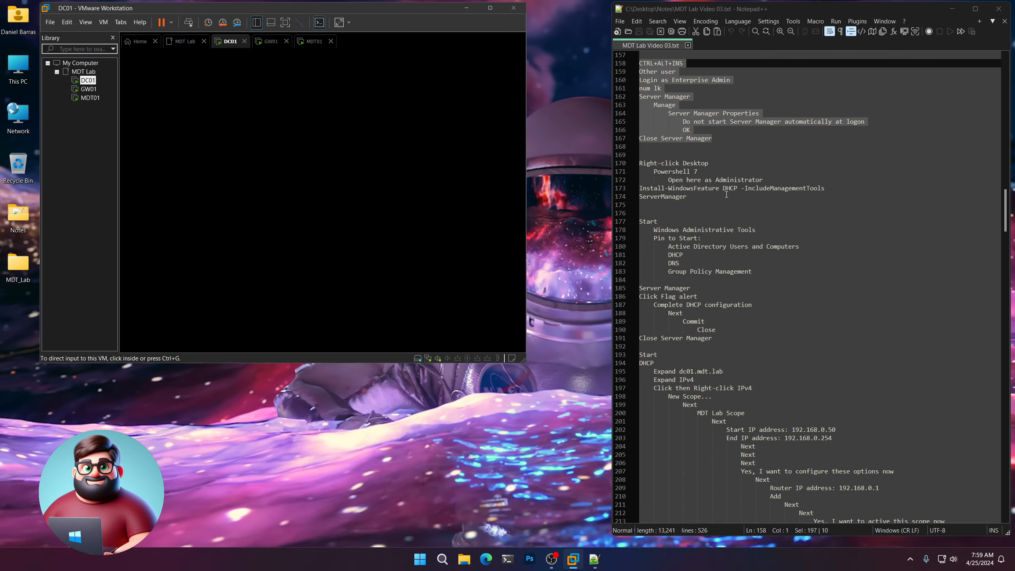
shift+click(630, 94)
shift+click(631, 88)
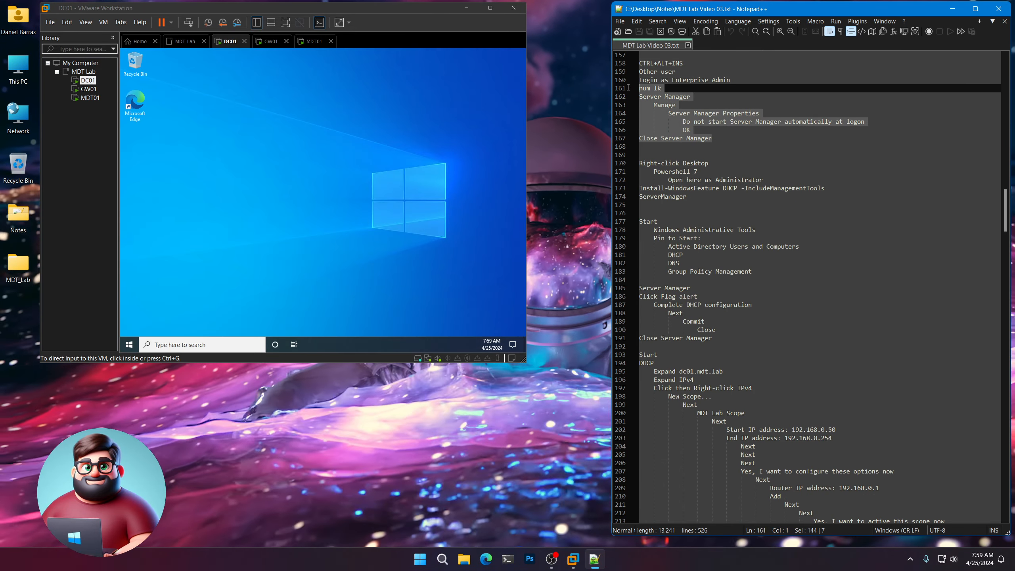
click(335, 259)
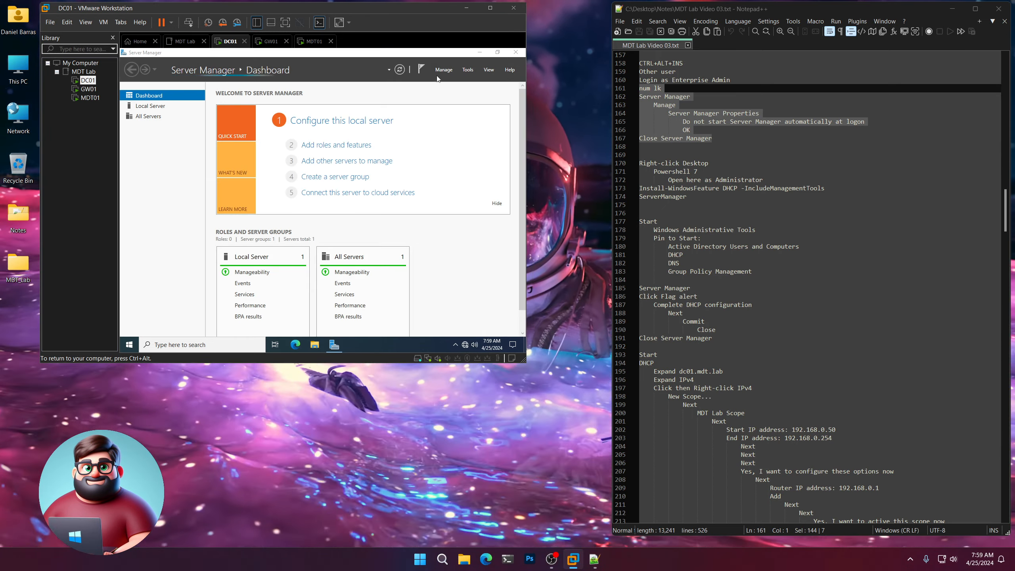
Check 'Do not start Server Manager automatically at logon' in Server Manager Properties, then close Server Manager.
click(442, 68)
click(475, 120)
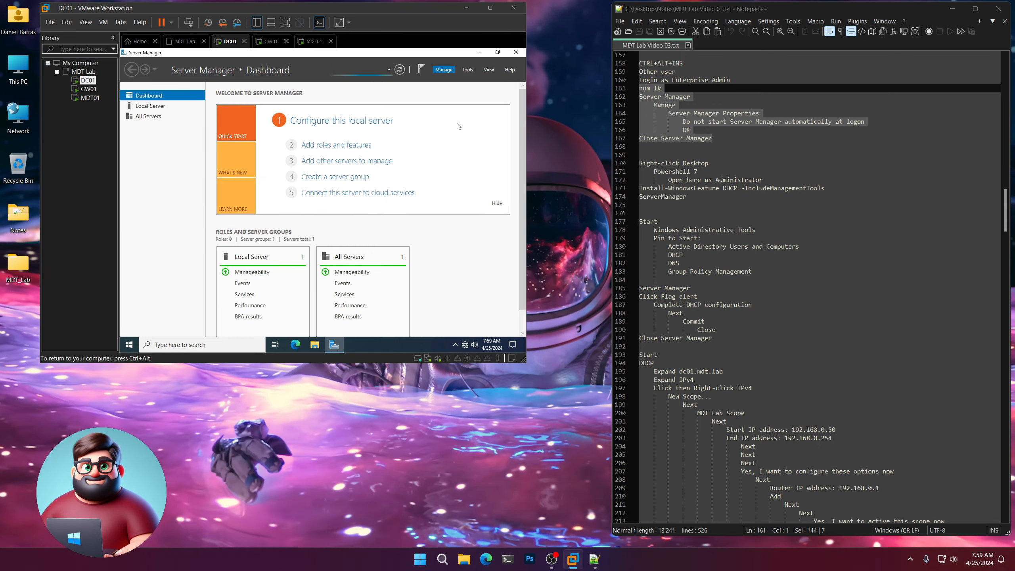
click(301, 211)
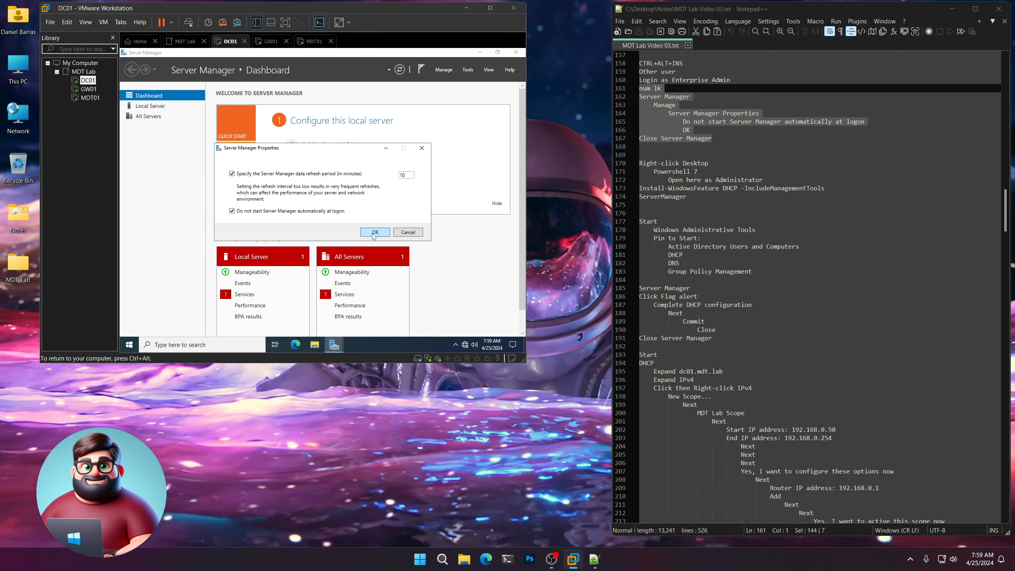
click(374, 233)
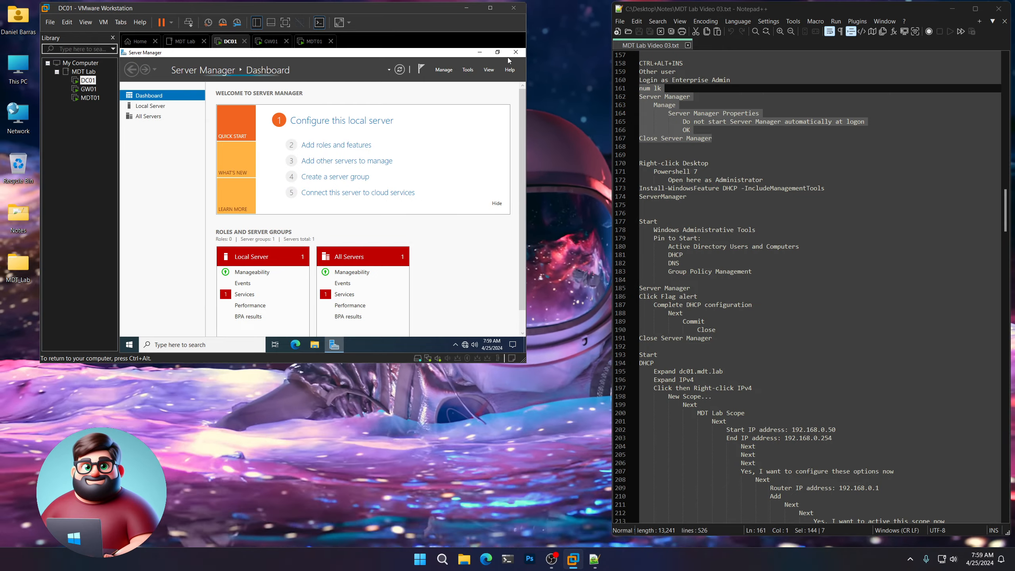
click(514, 53)
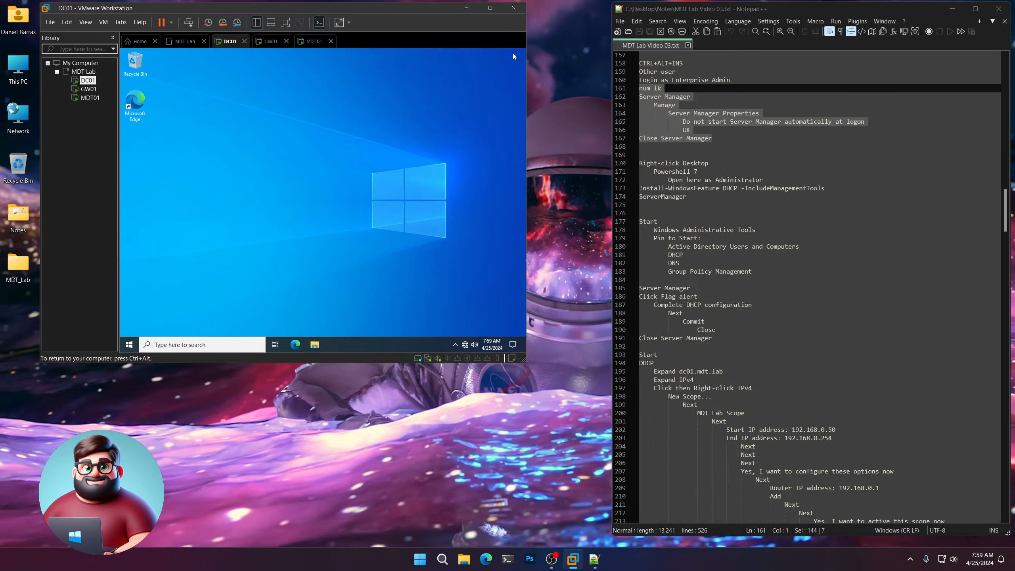
right_click(295, 106)
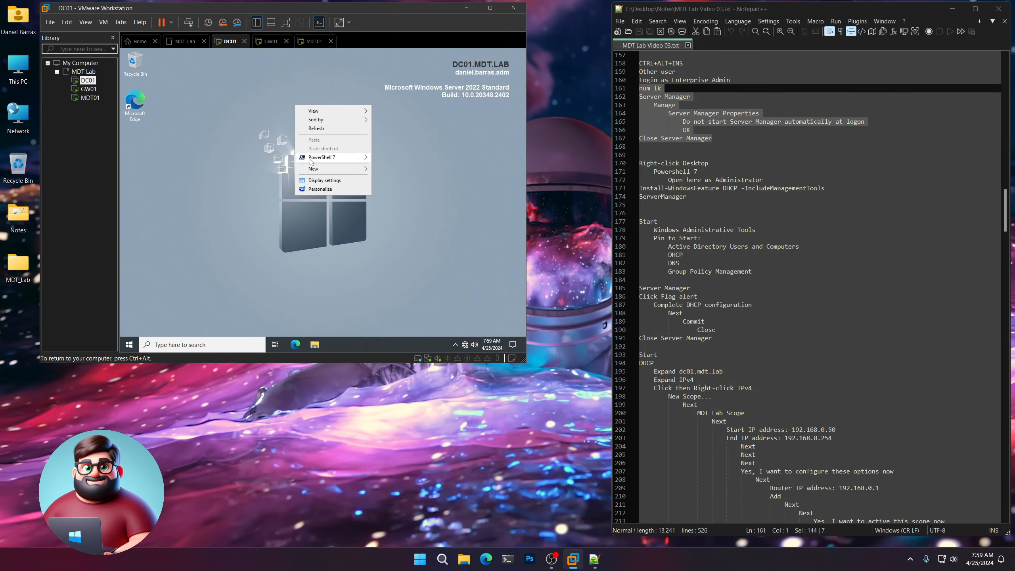
Open PowerShell 7 here as Administrator and copy the DHCP install commands from the notes.
mouse_move(312, 160)
click(429, 168)
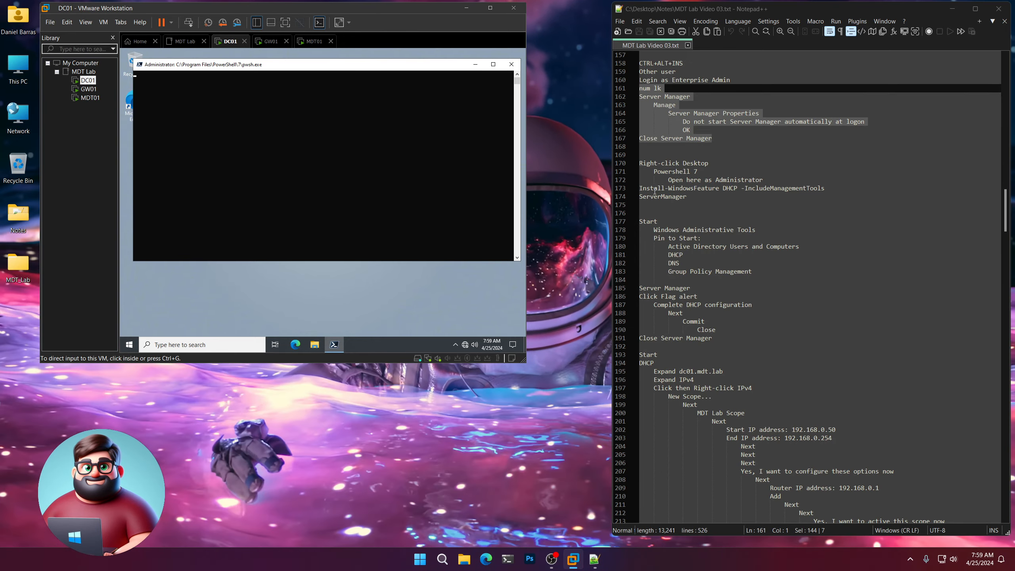
click(645, 204)
drag(645, 204, 636, 191)
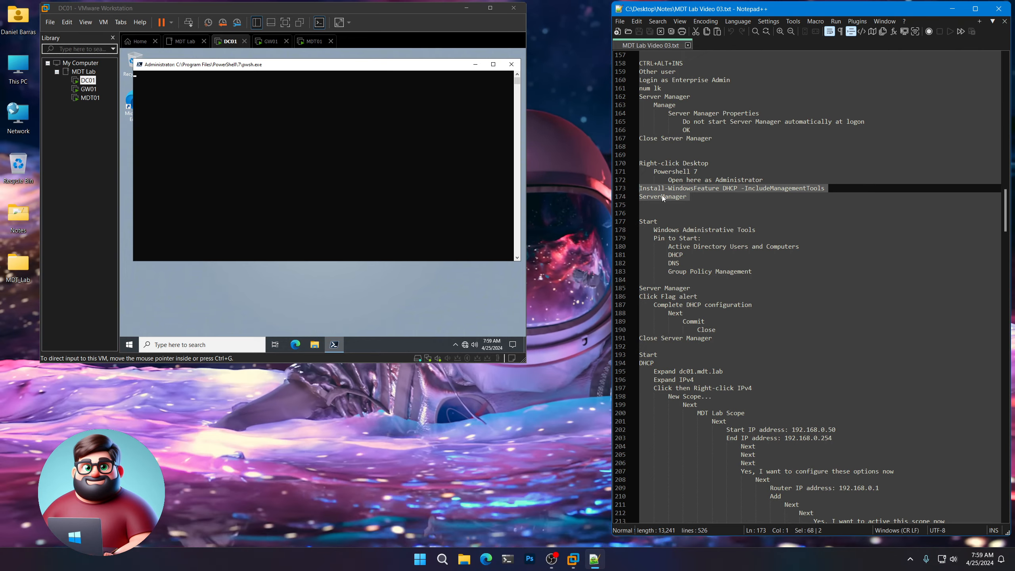
right_click(664, 199)
click(690, 210)
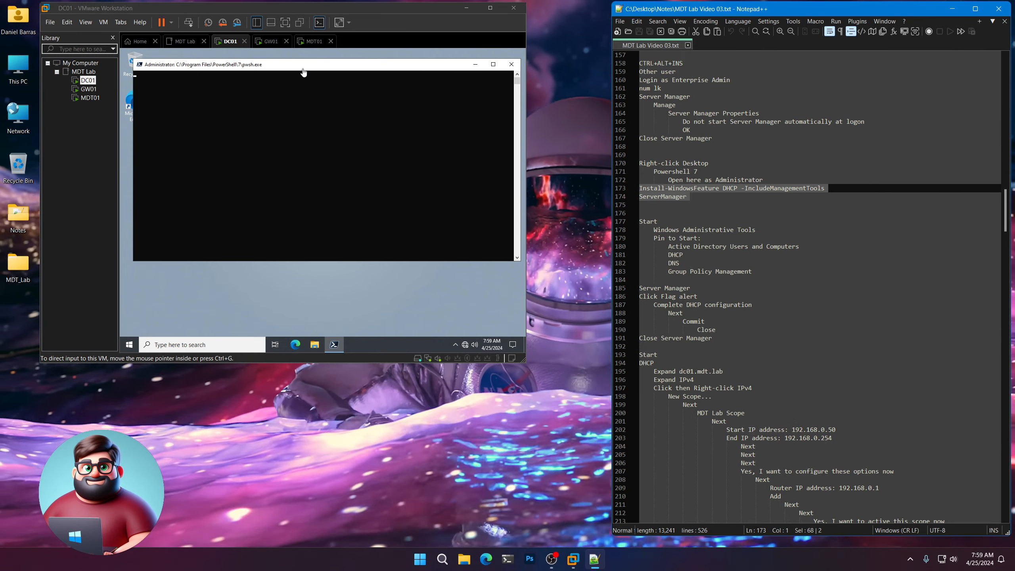
Run Install-WindowsFeature DHCP -IncludeManagementTools followed by ServerManager in the elevated console.
drag(295, 65, 296, 117)
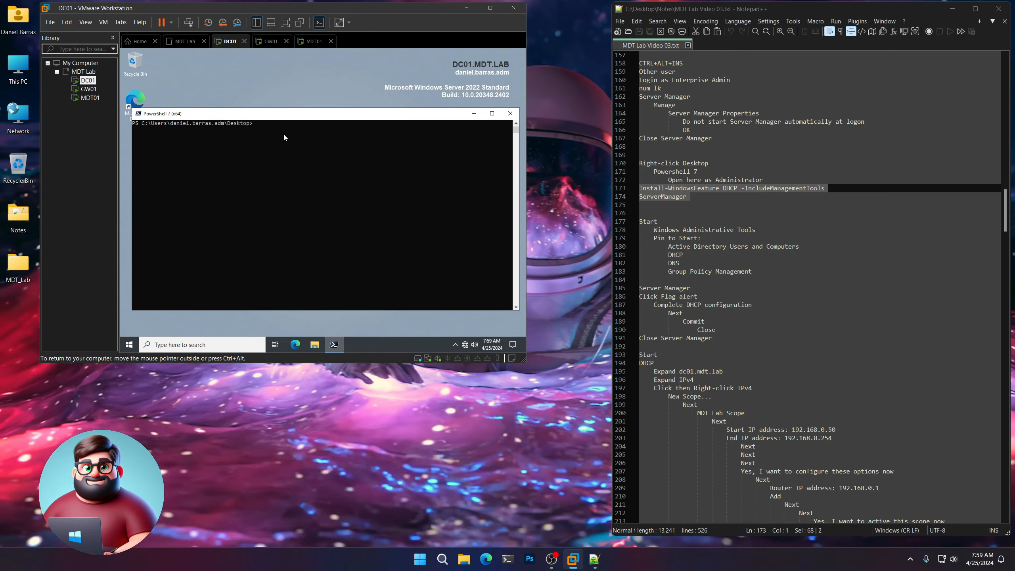
right_click(285, 136)
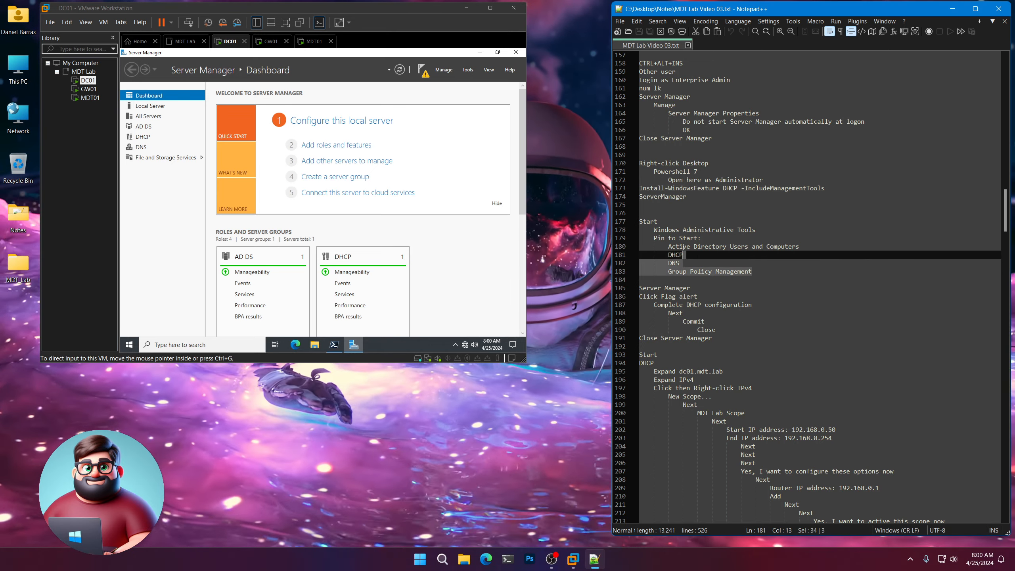
drag(759, 270, 639, 221)
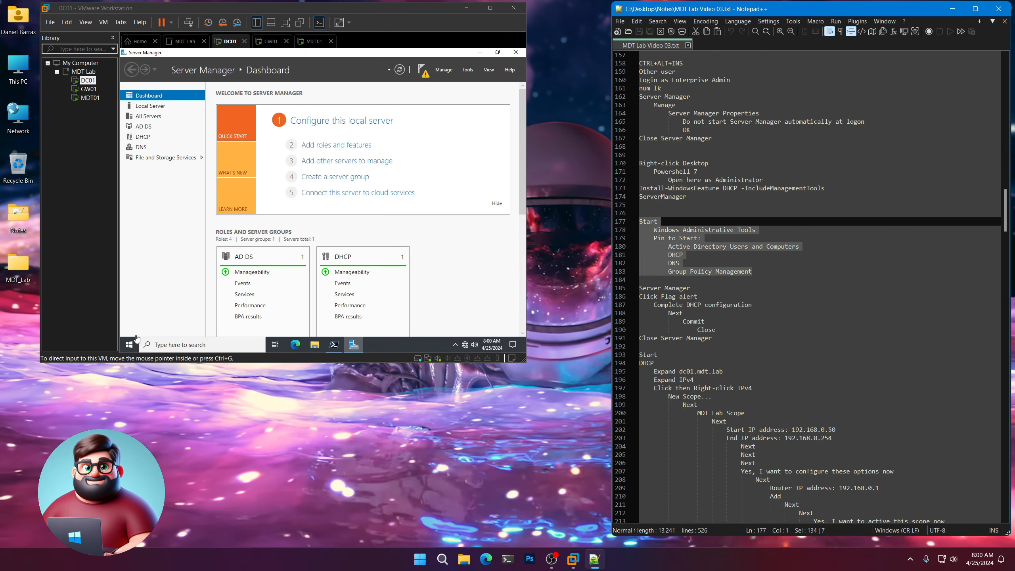
Pin Active Directory Users and Computers and DHCP to Start from Windows Administrative Tools.
click(128, 346)
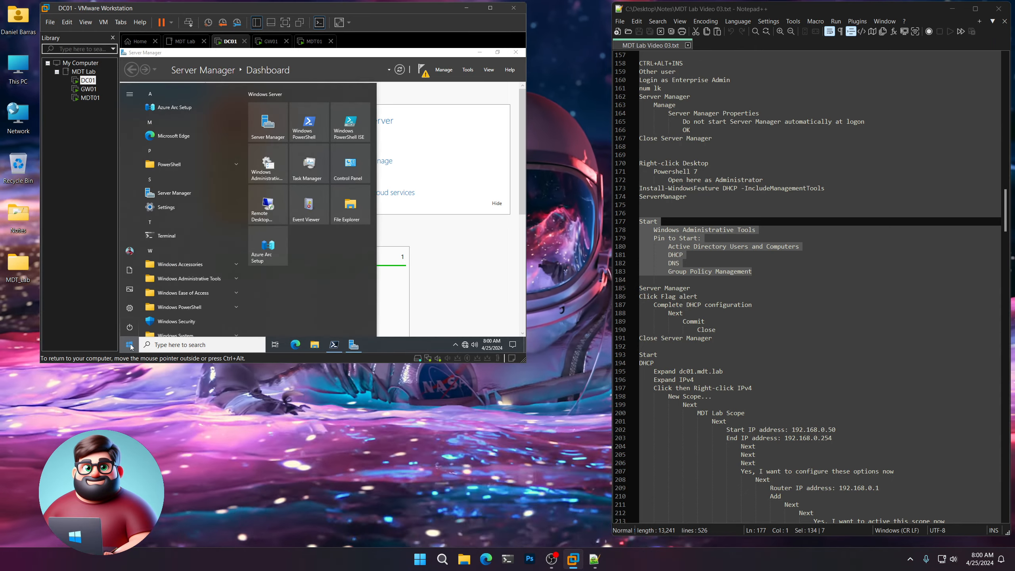
click(176, 281)
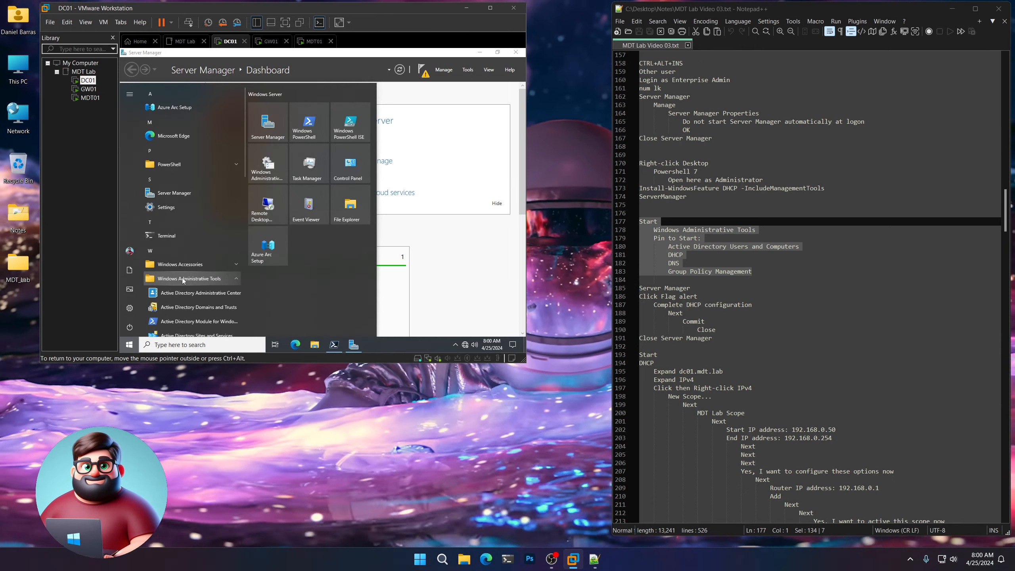
scroll(182, 277, down, 3)
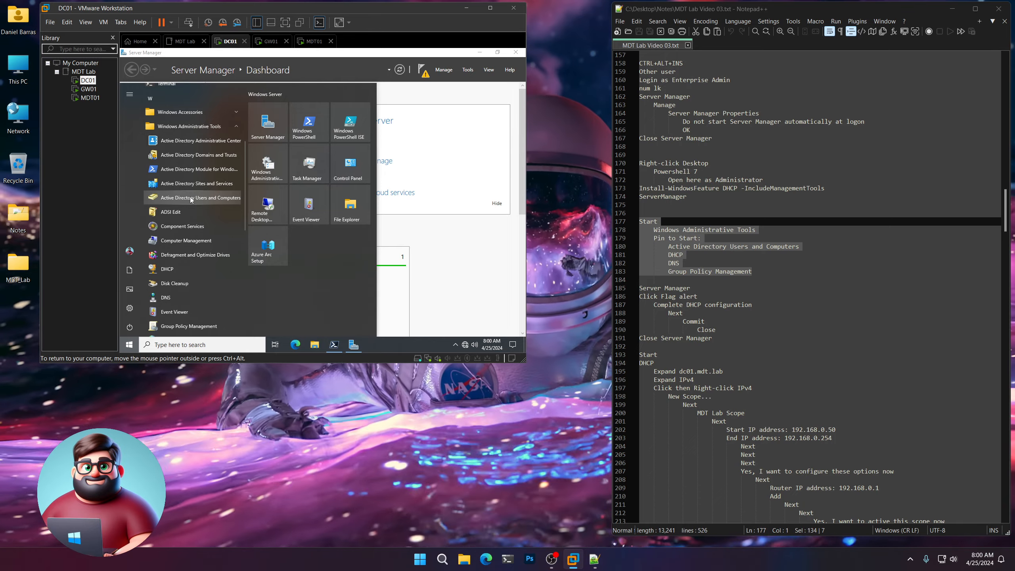
right_click(191, 200)
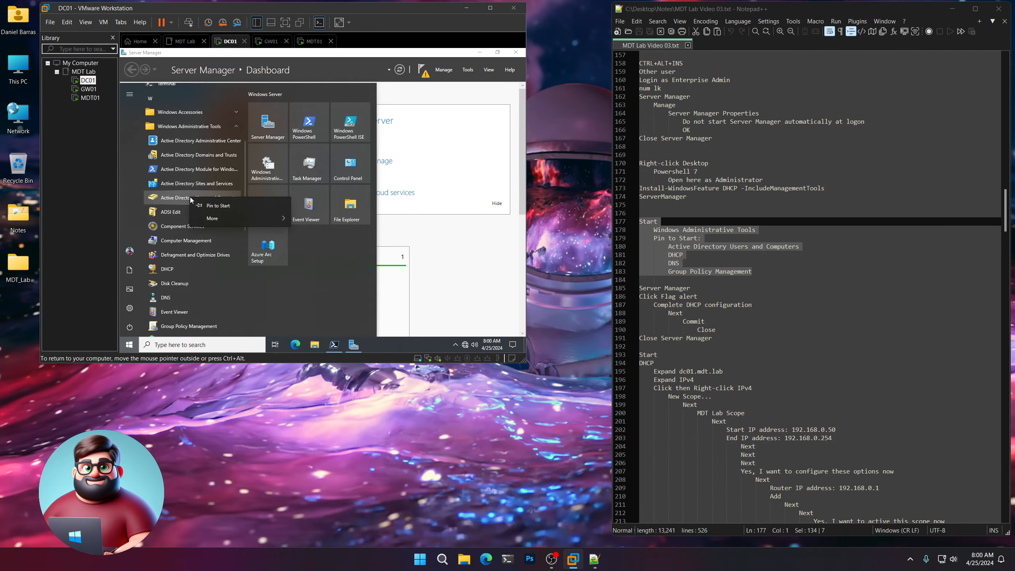
mouse_move(206, 221)
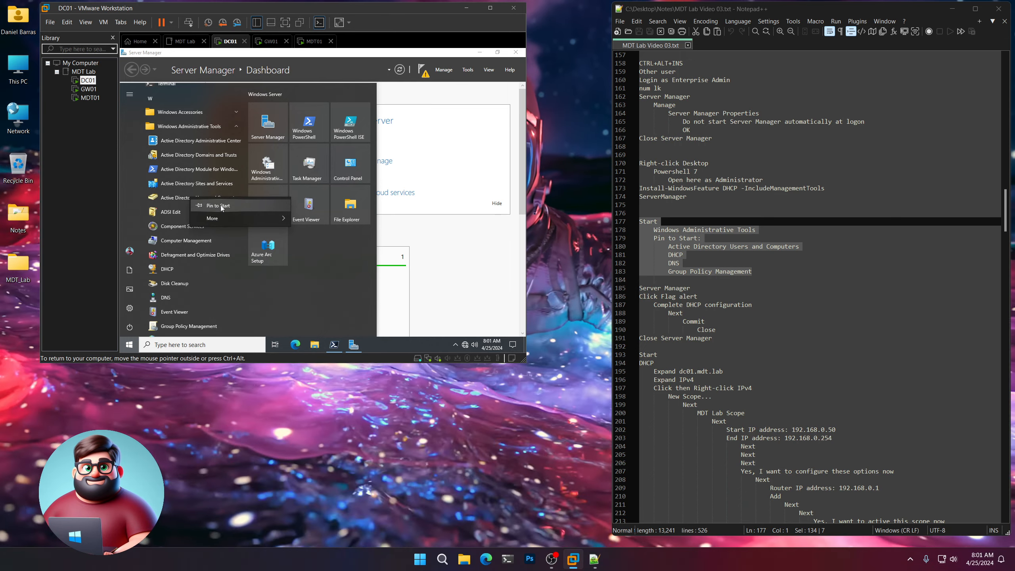
click(220, 205)
right_click(170, 269)
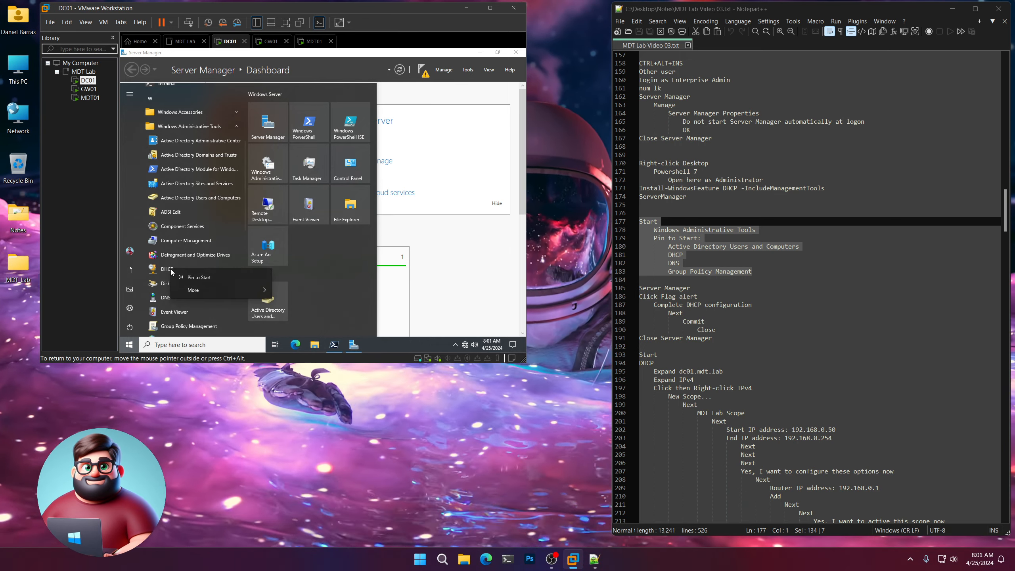
click(192, 276)
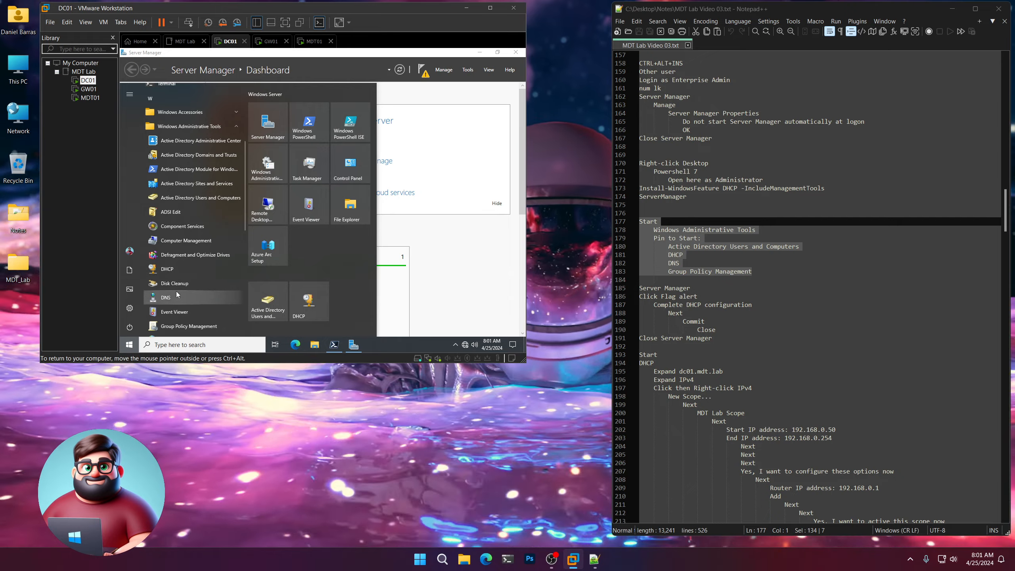
Pin DNS and Group Policy Management to Start and review the new tiles.
right_click(165, 297)
click(187, 304)
scroll(192, 280, down, 2)
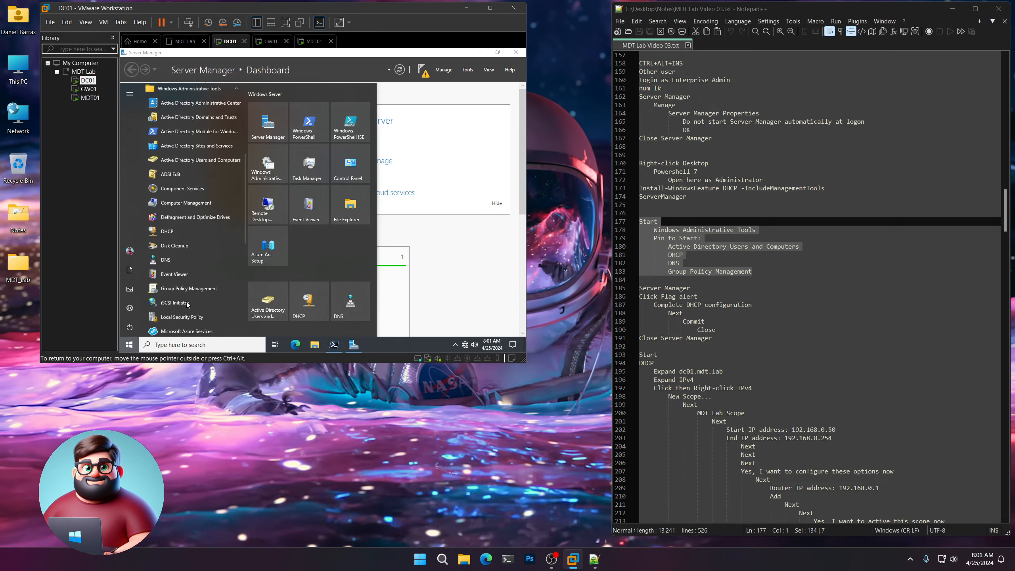
right_click(191, 251)
click(208, 260)
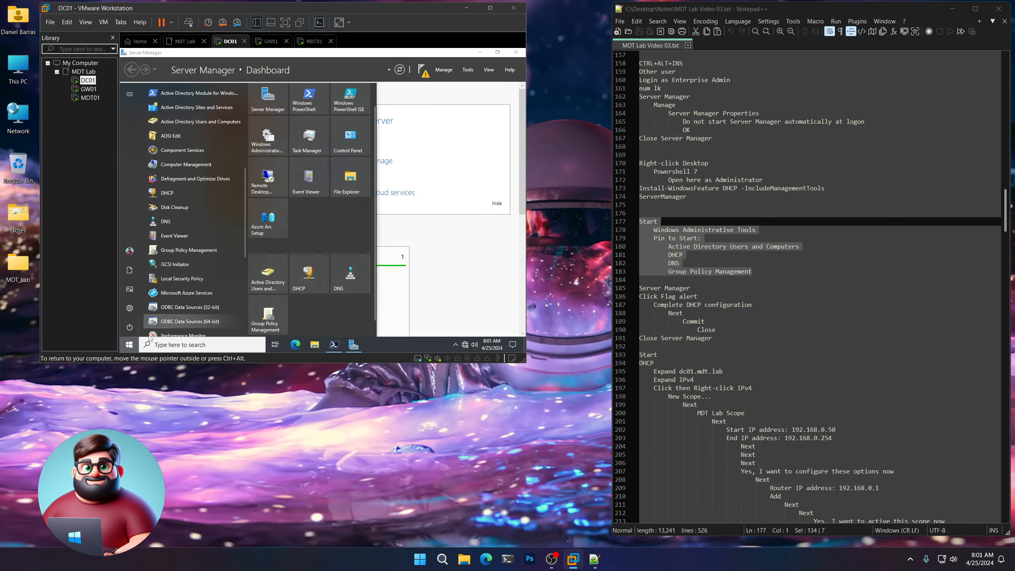
click(129, 344)
click(129, 344)
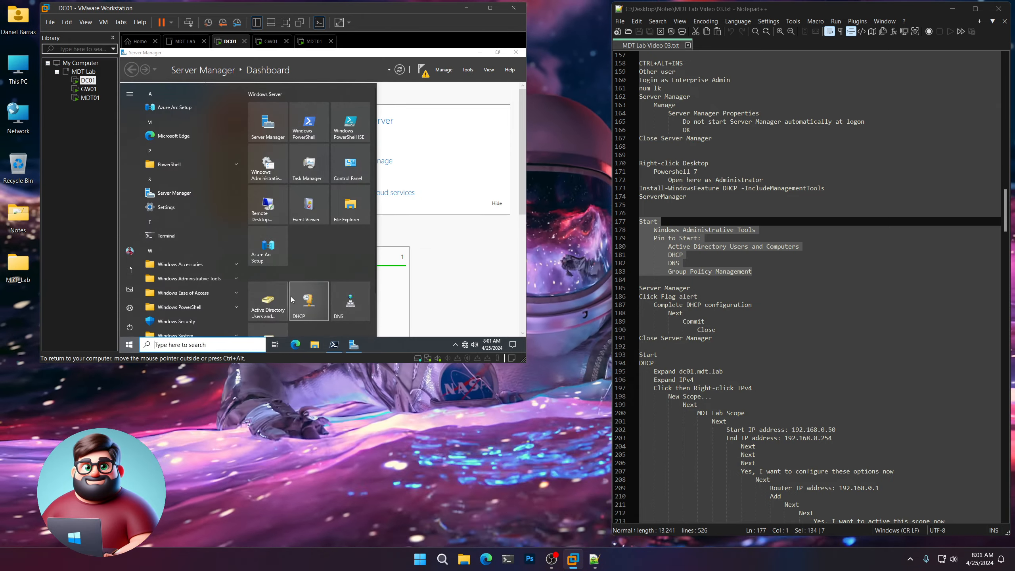
scroll(710, 239, down, 5)
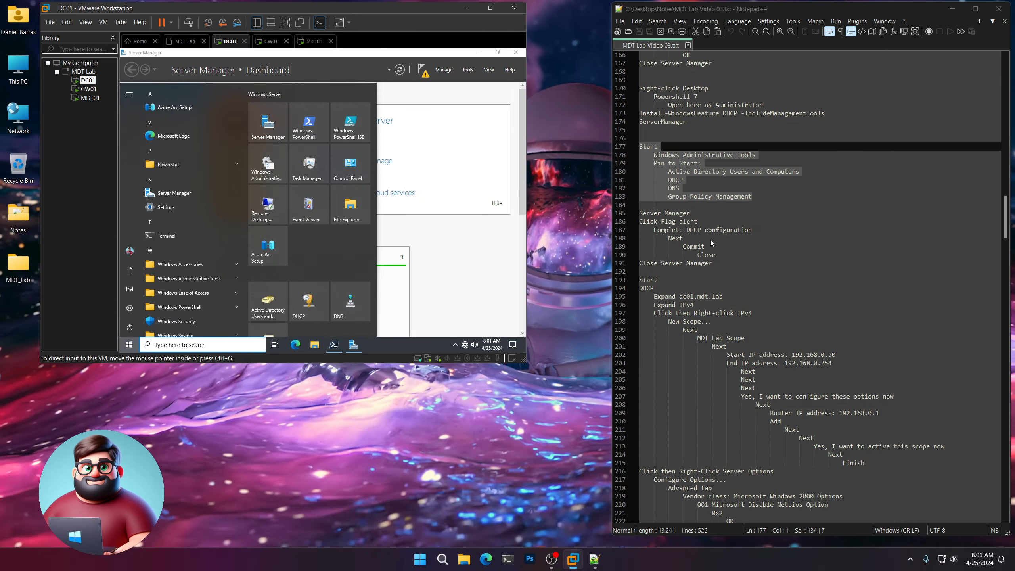
drag(712, 213, 639, 163)
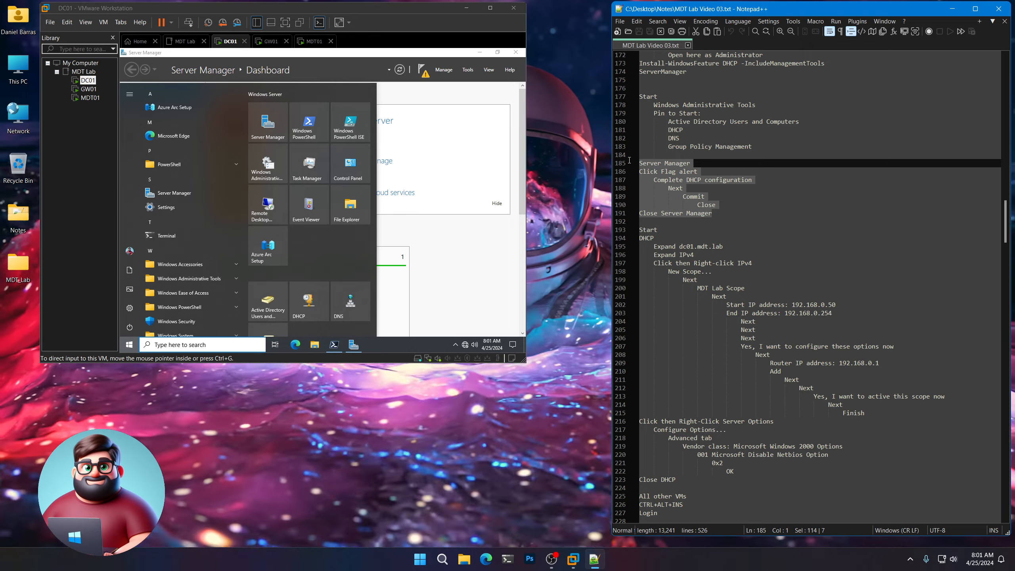
click(307, 59)
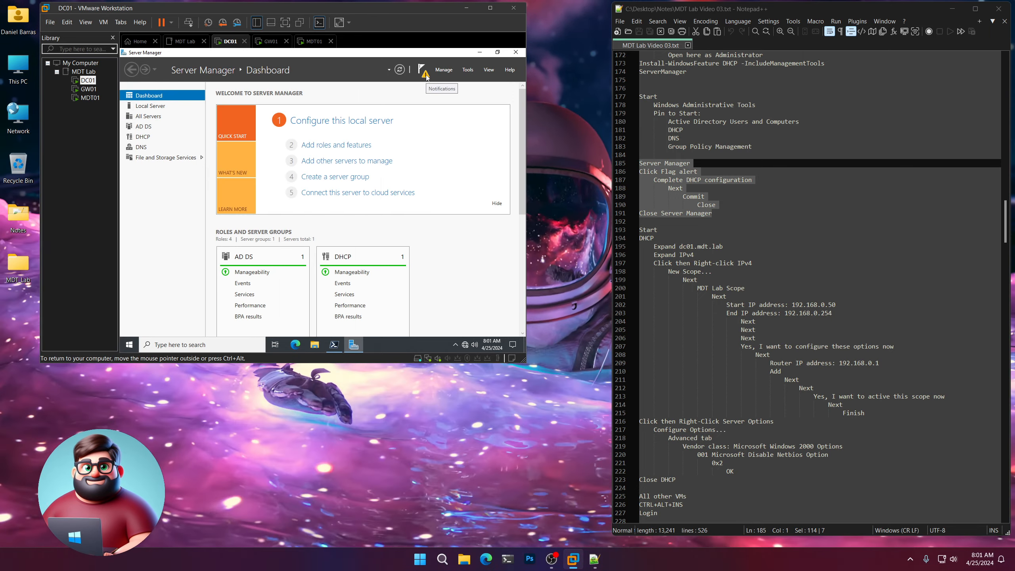
Complete the DHCP post-deployment configuration, committing server authorization, and close Server Manager.
click(424, 73)
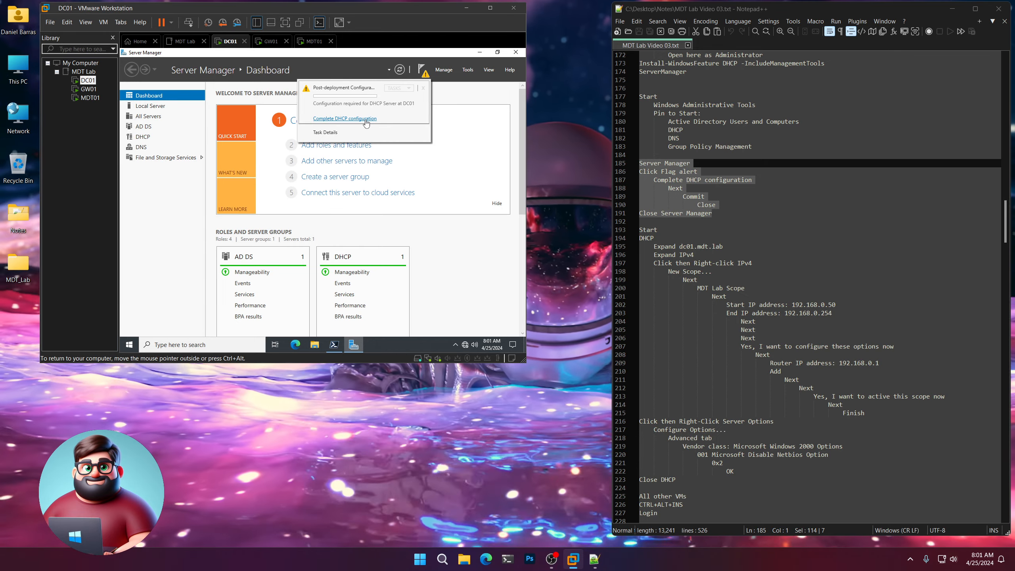
click(366, 118)
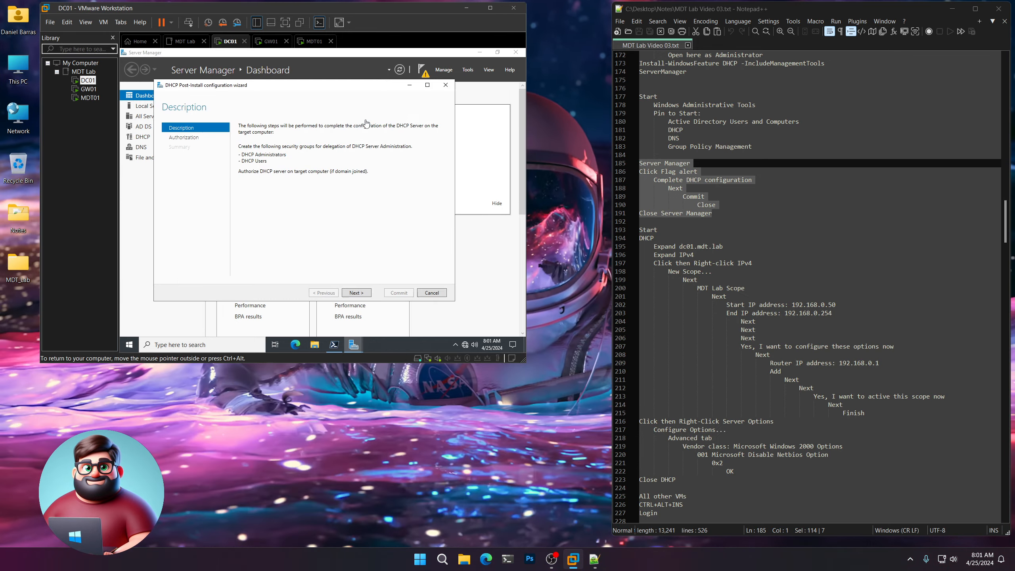
click(359, 292)
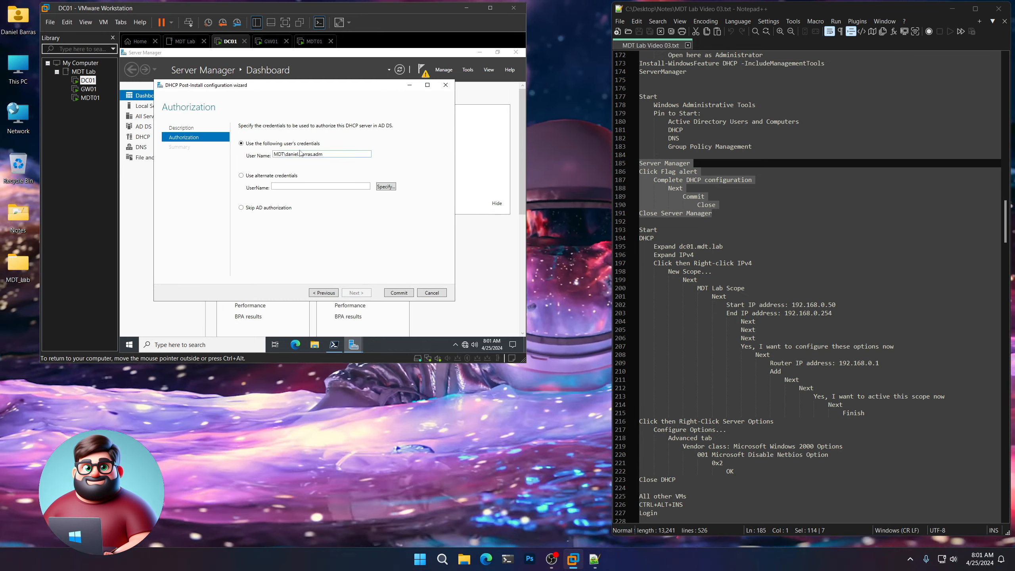
click(400, 292)
click(399, 292)
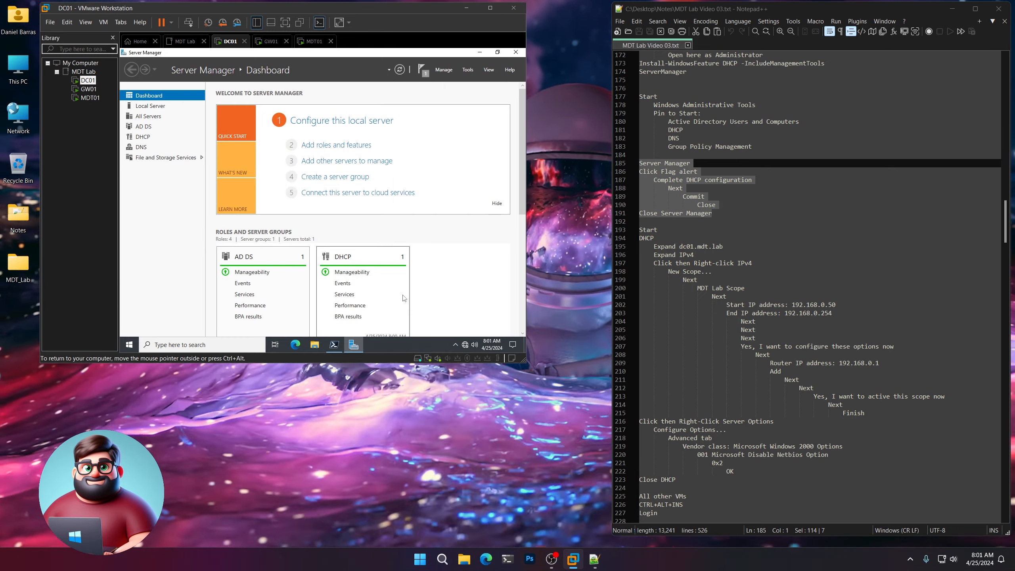
click(514, 53)
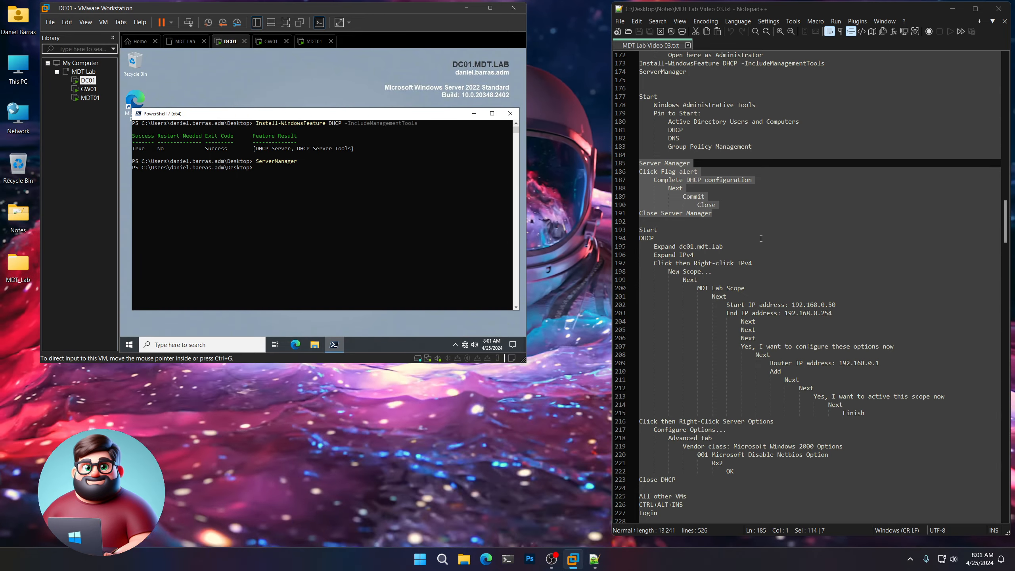
Launch the DHCP console from Start and select dc01.mdt.lab's IPv4 node.
scroll(760, 238, down, 4)
drag(875, 313, 632, 133)
click(130, 345)
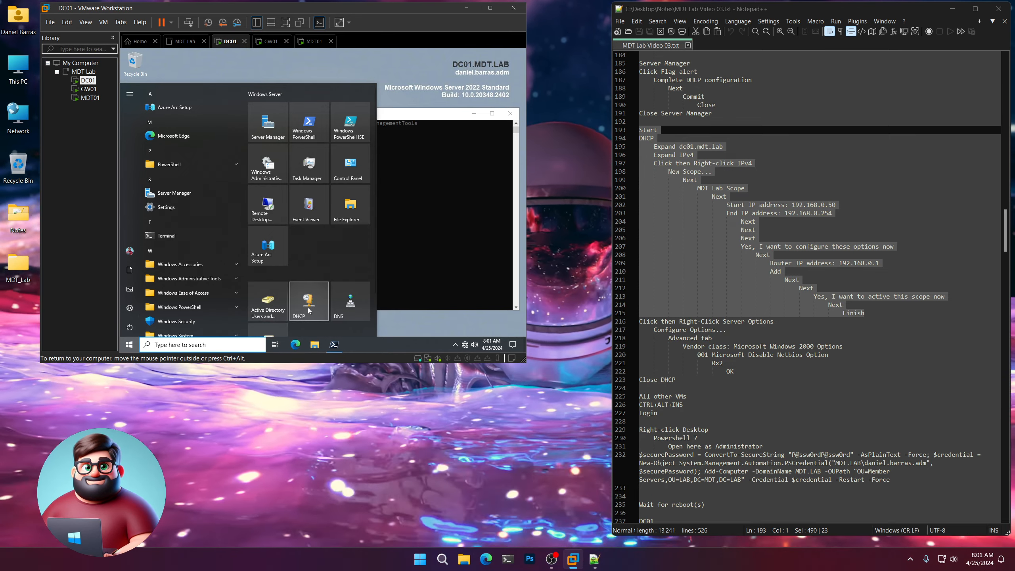
click(309, 311)
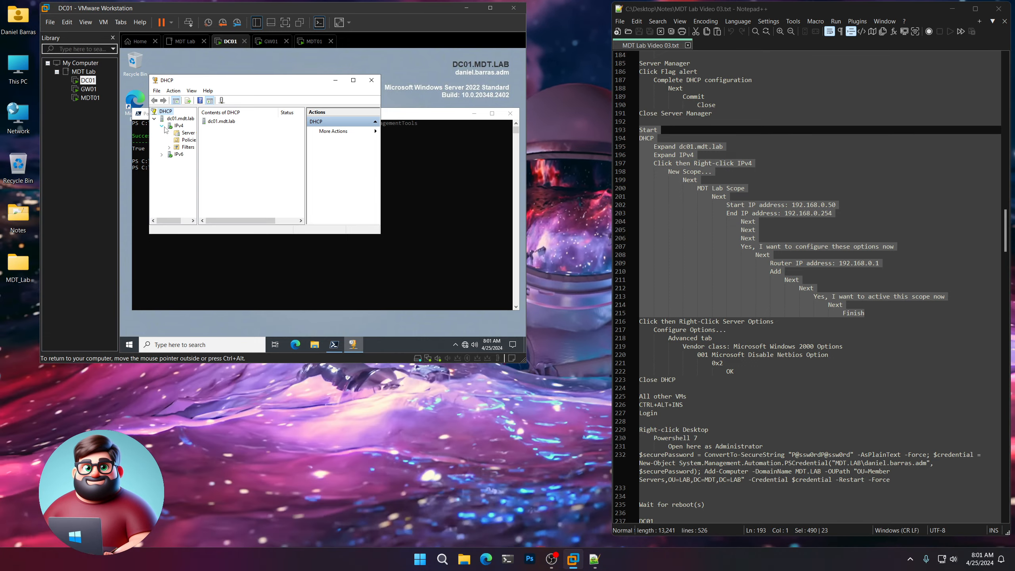
click(178, 126)
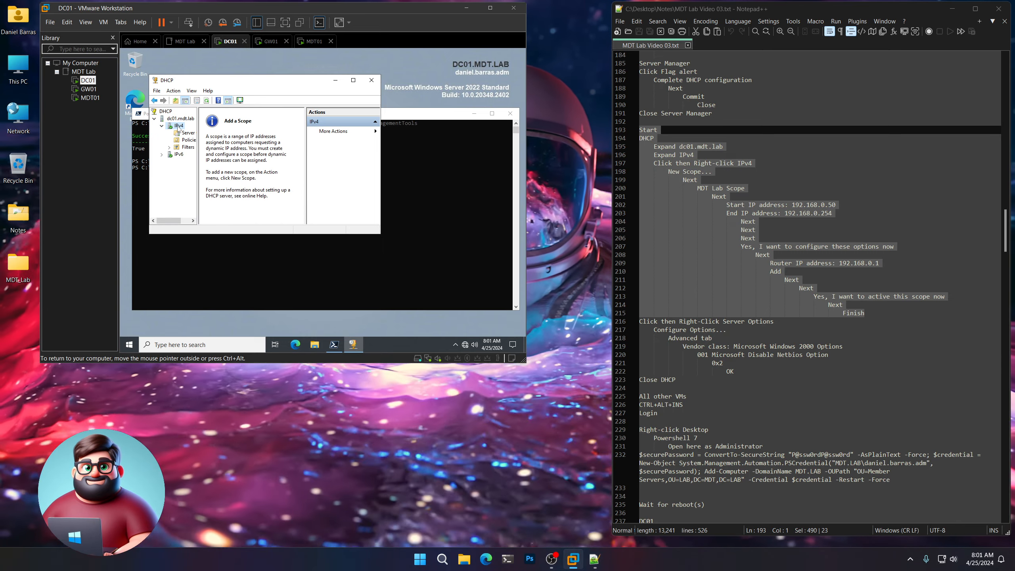
Create a new IPv4 scope 'MDT Lab Scope' covering 192.168.0.50–192.168.0.254 with default lease duration.
right_click(178, 127)
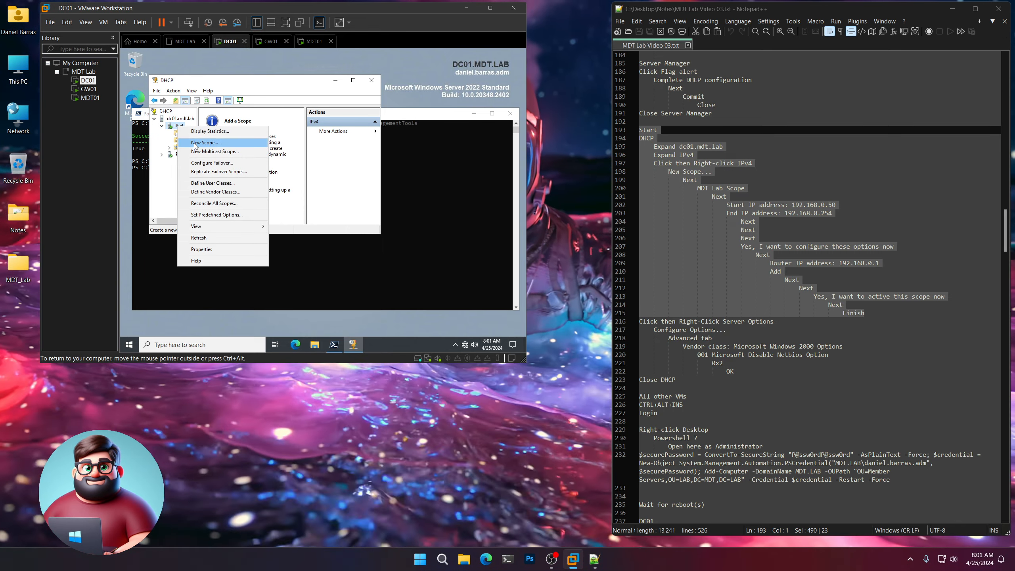
click(195, 143)
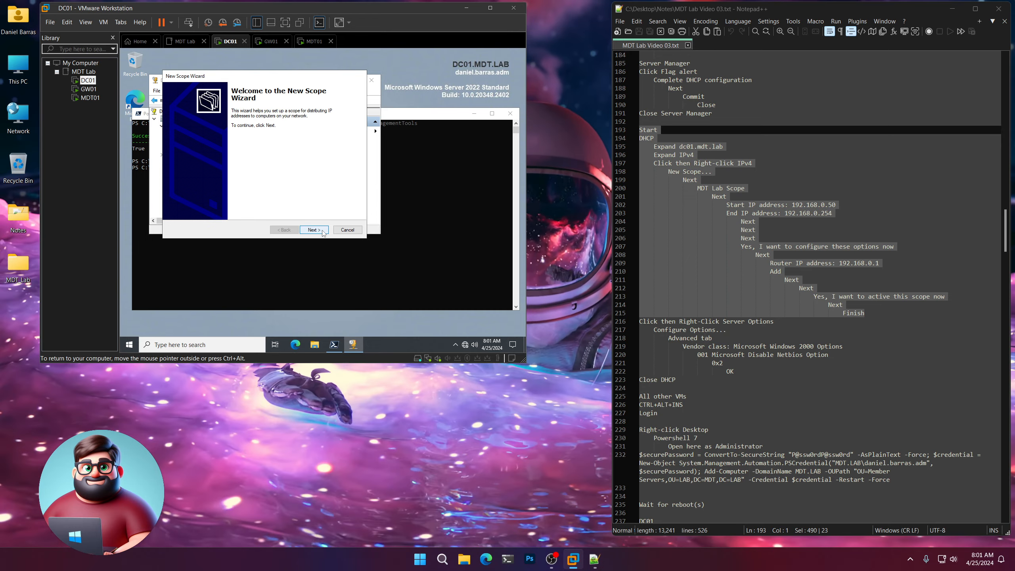
click(314, 230)
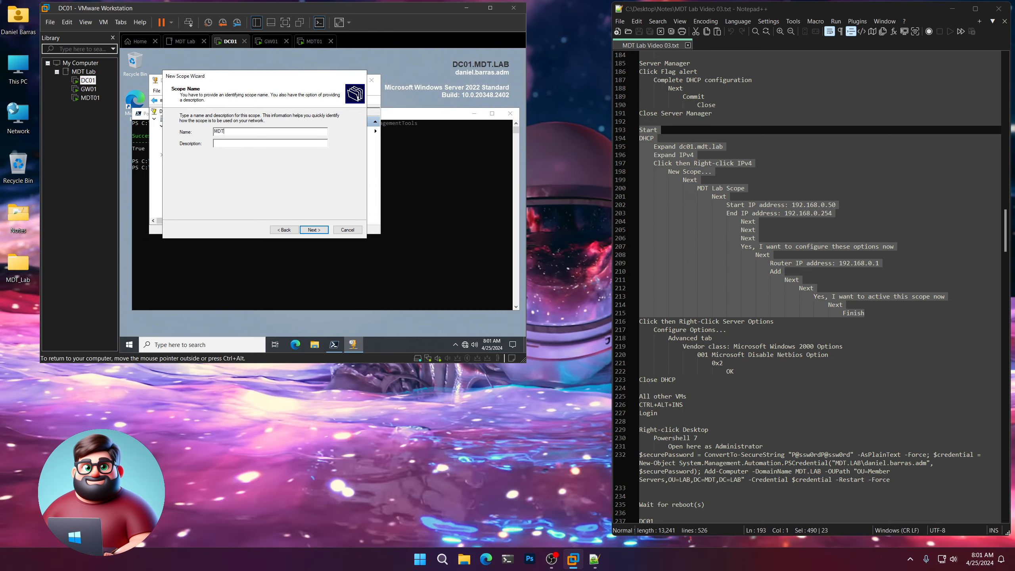
text(MDT Lab Scope)
key(Return)
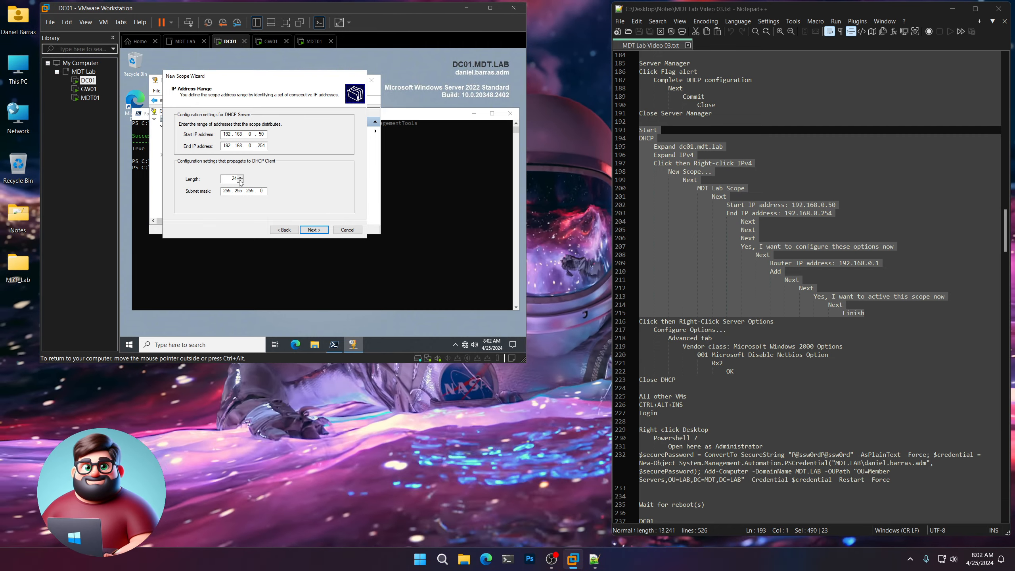
click(313, 230)
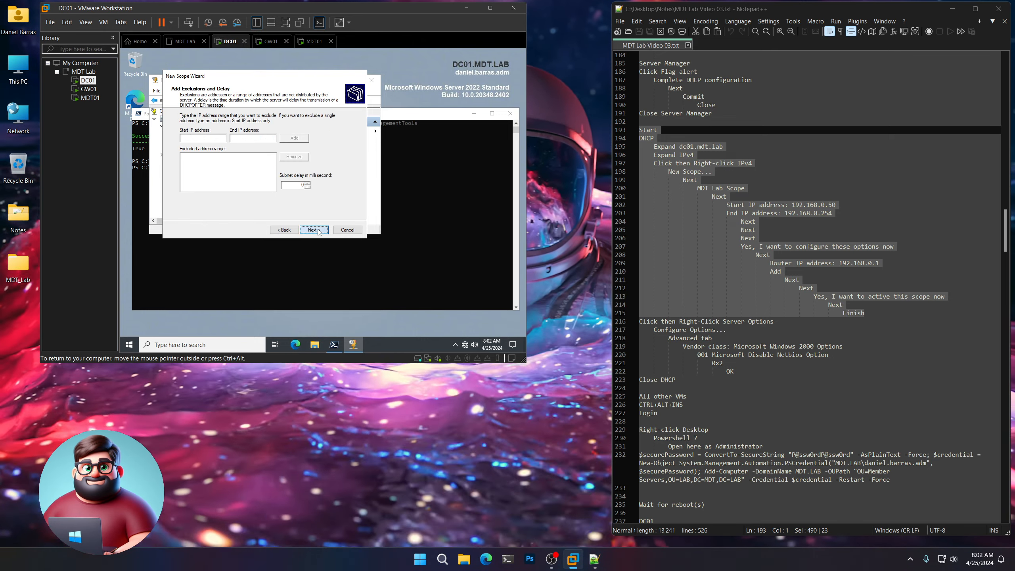
click(314, 230)
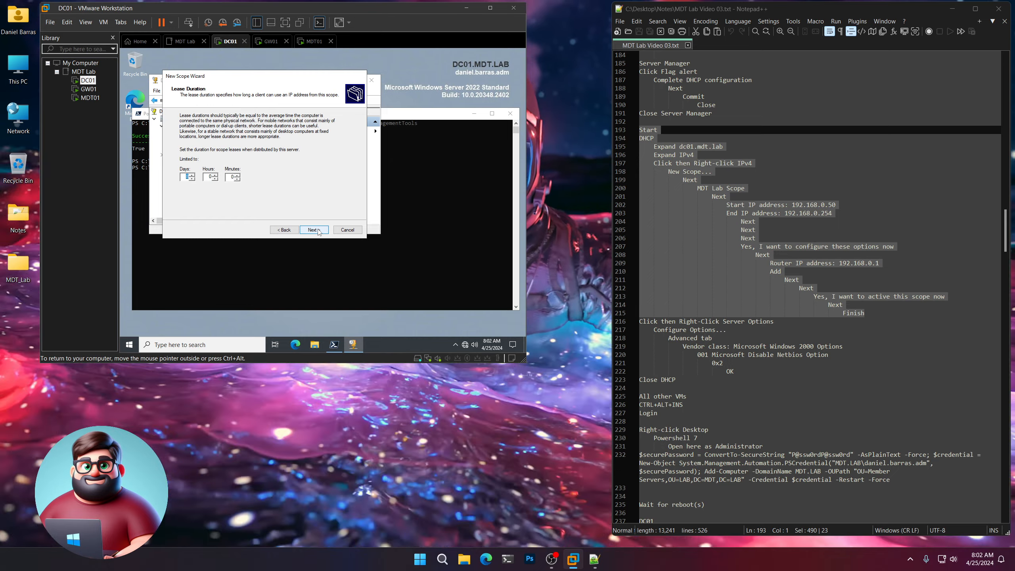
click(314, 229)
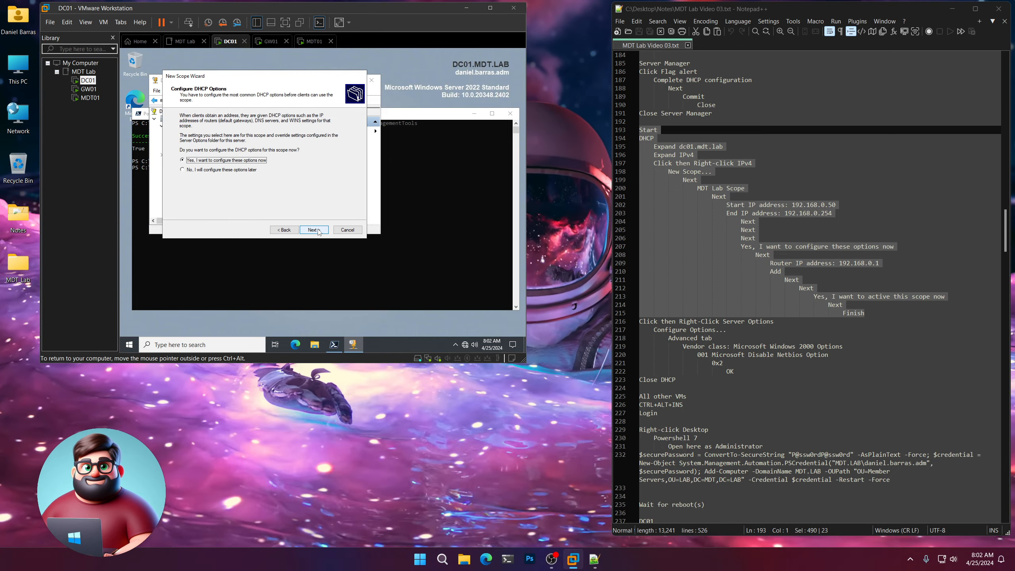
click(314, 230)
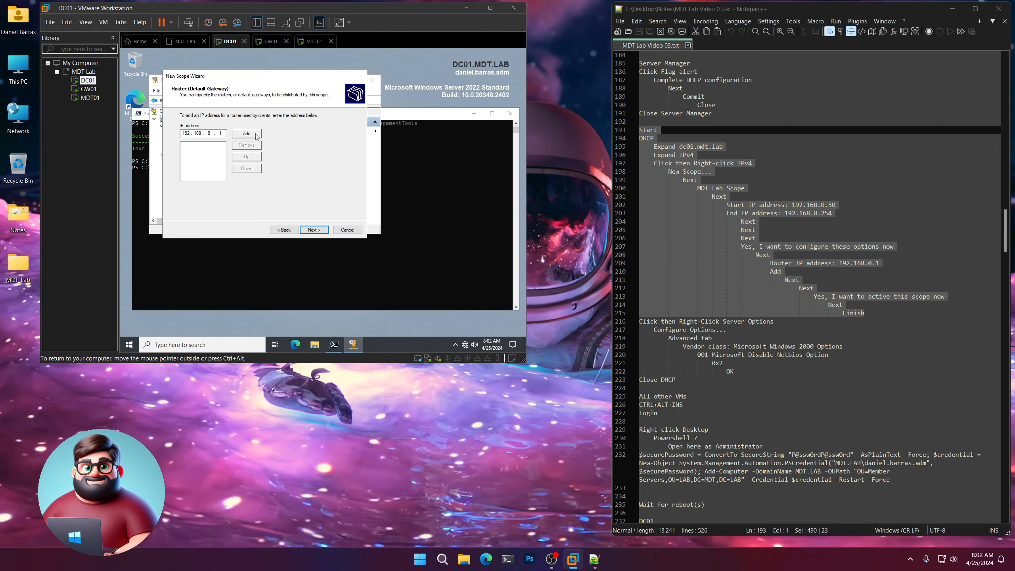
Add router 192.168.0.1, keep the DNS settings, skip WINS, and activate the scope.
click(247, 133)
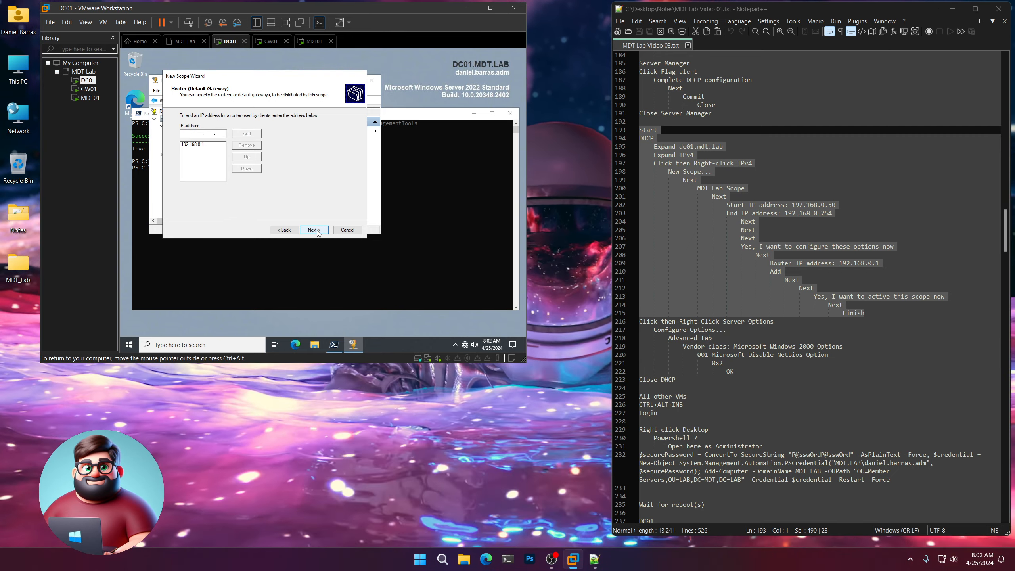
click(319, 230)
click(317, 230)
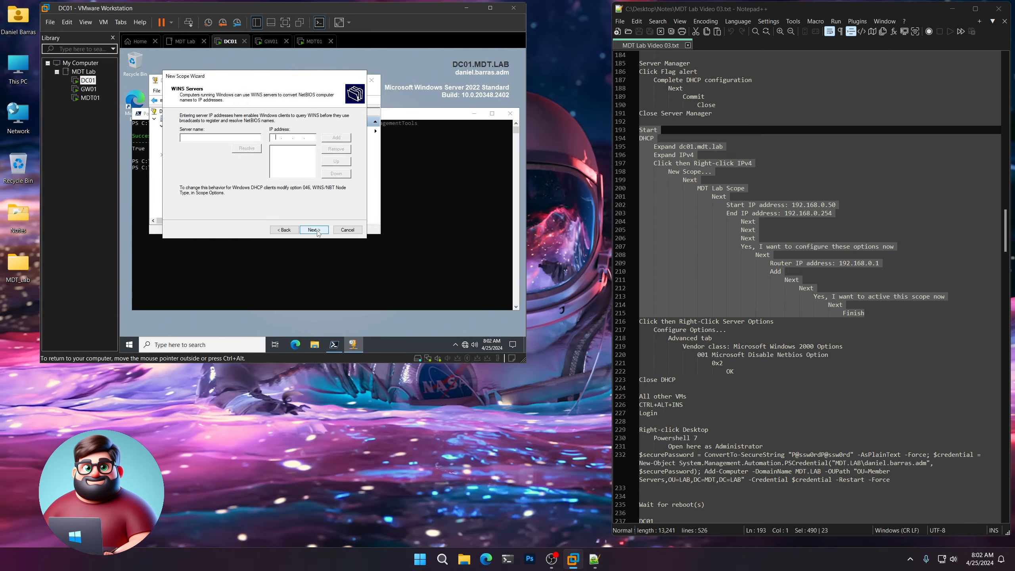
click(317, 231)
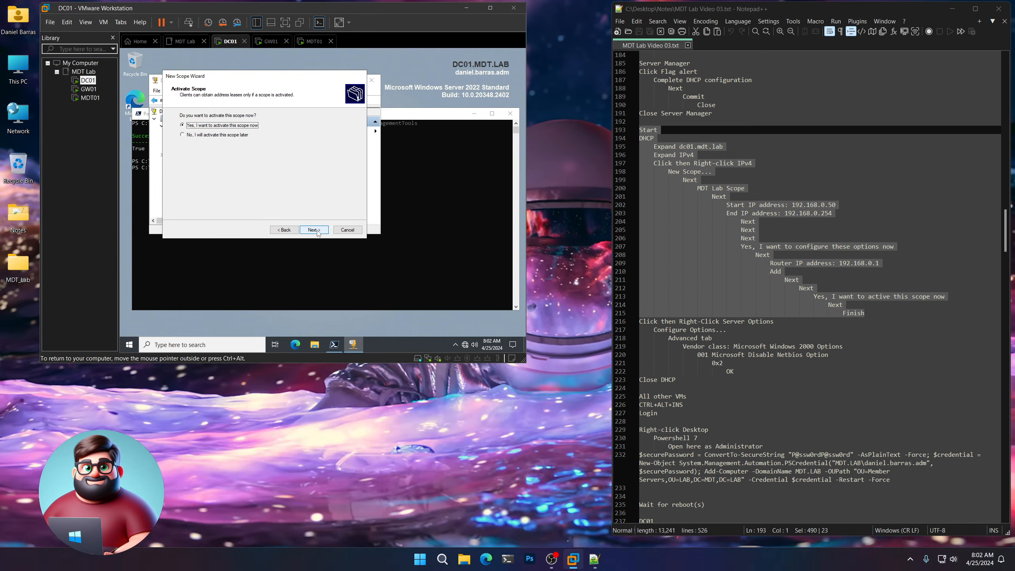
click(318, 231)
click(317, 230)
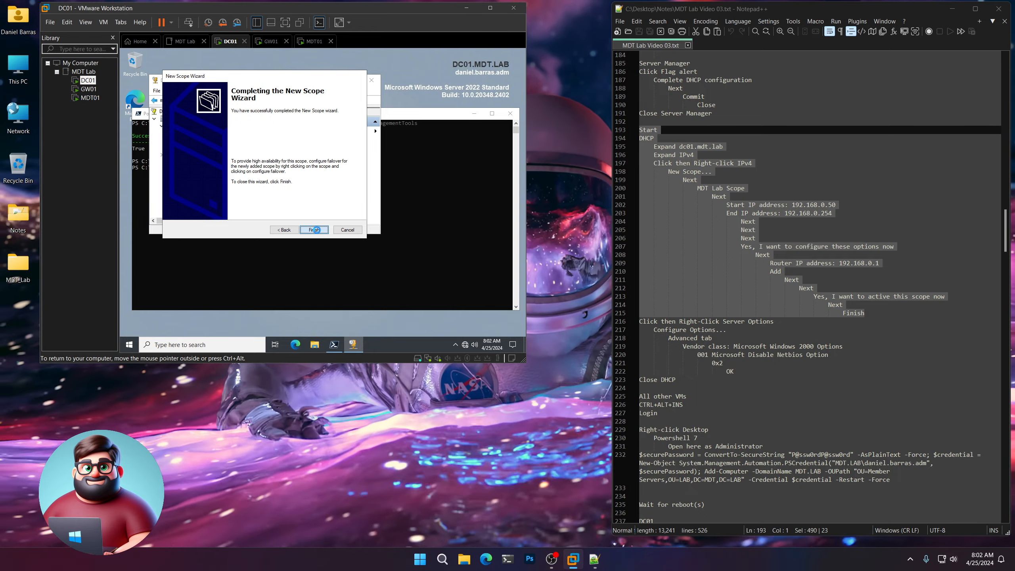
scroll(681, 254, down, 5)
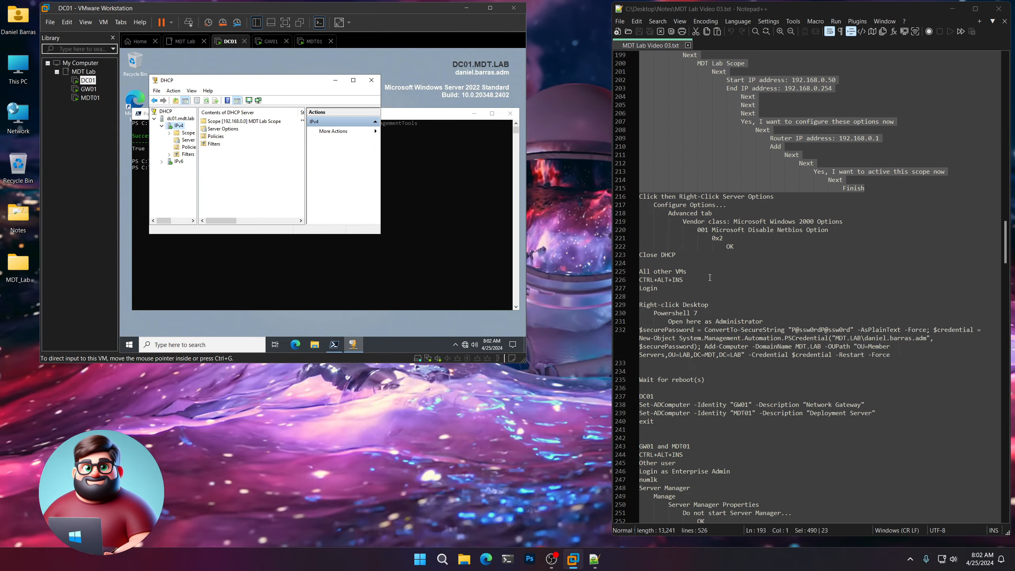
drag(682, 254, 640, 196)
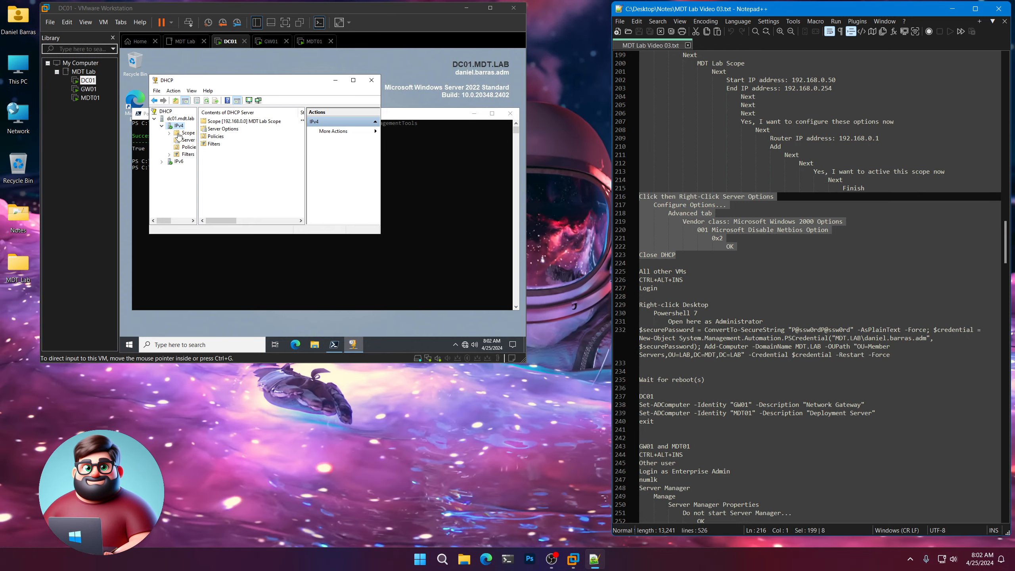
click(251, 185)
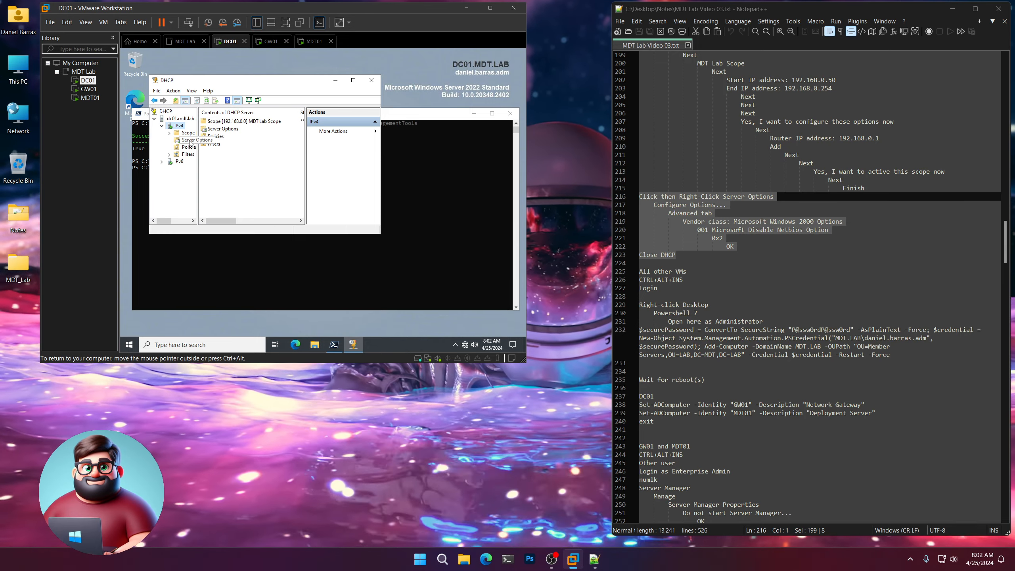
Set DHCP server option 001 Microsoft Disable Netbios Option to 0x2 under Microsoft Windows 2000 Options, then close DHCP.
click(187, 141)
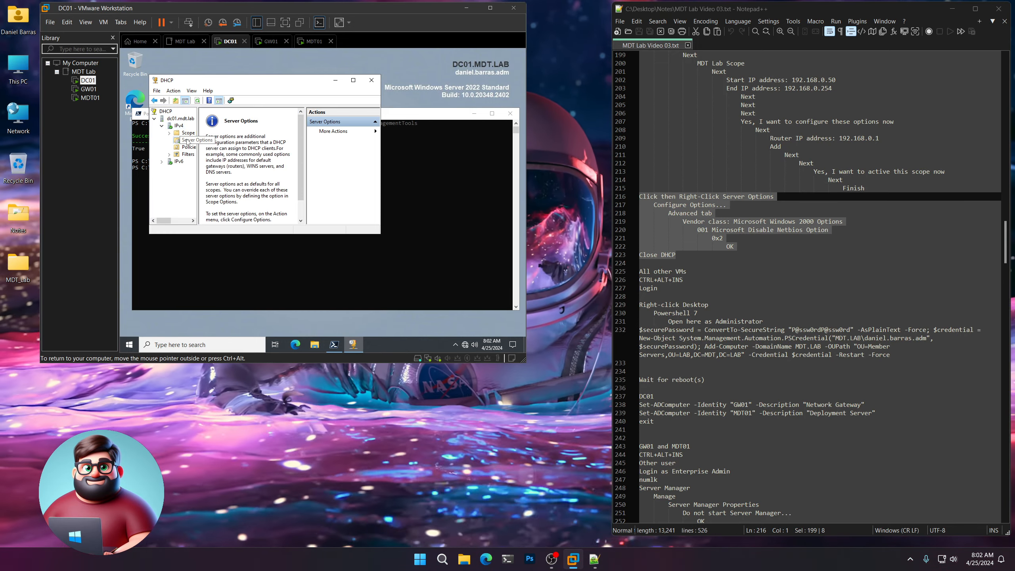
right_click(187, 141)
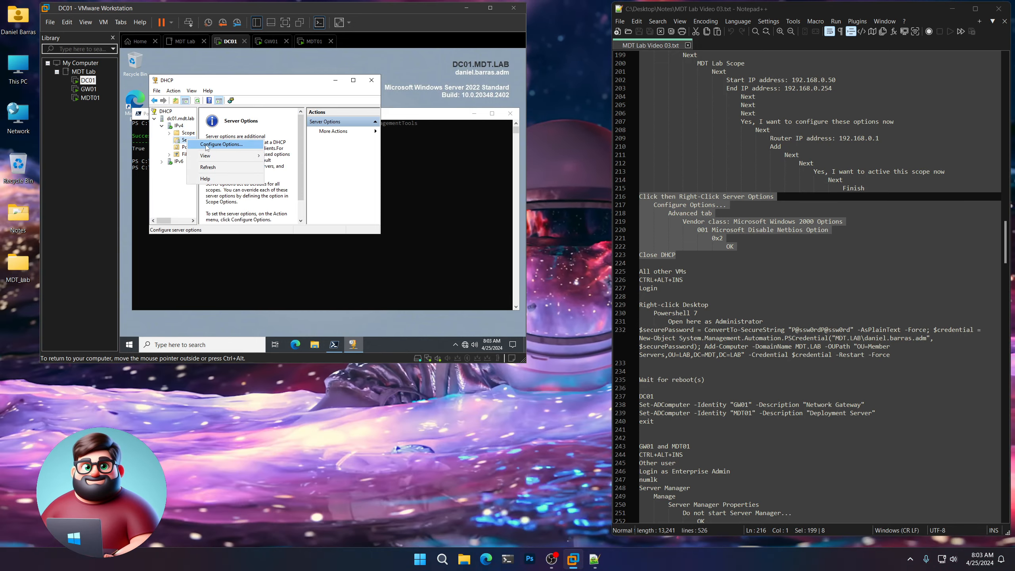
click(207, 145)
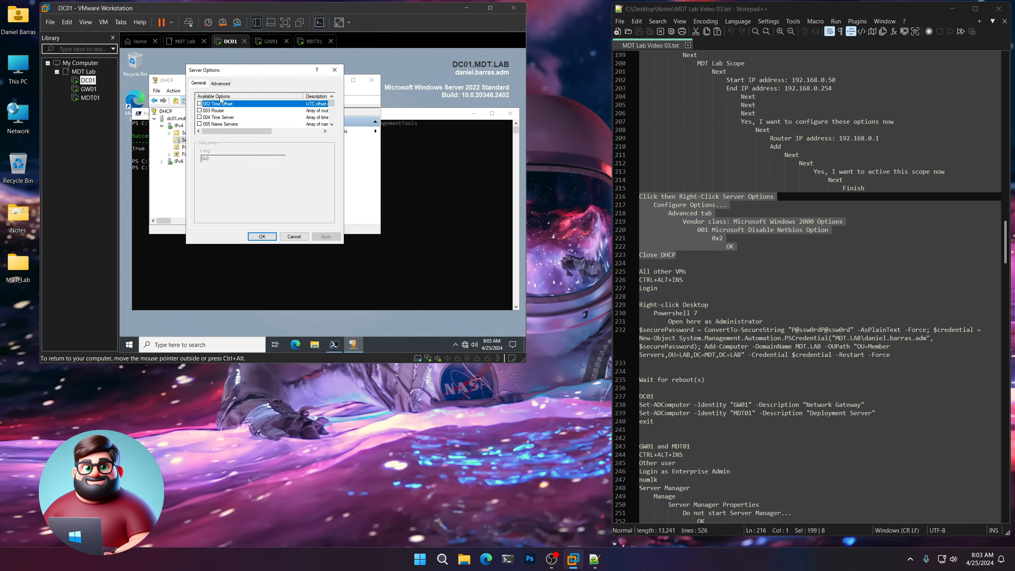
click(223, 84)
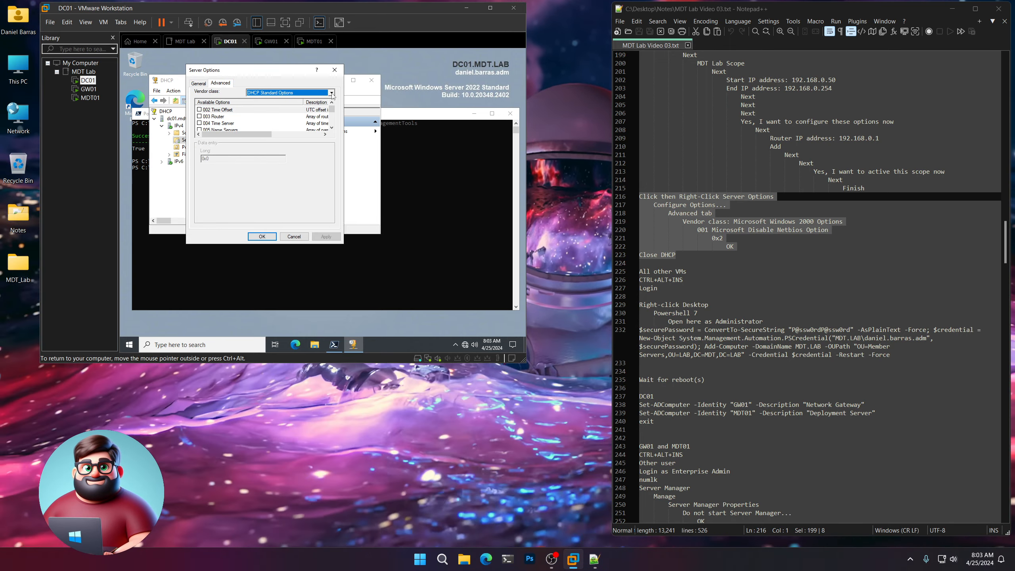
click(334, 95)
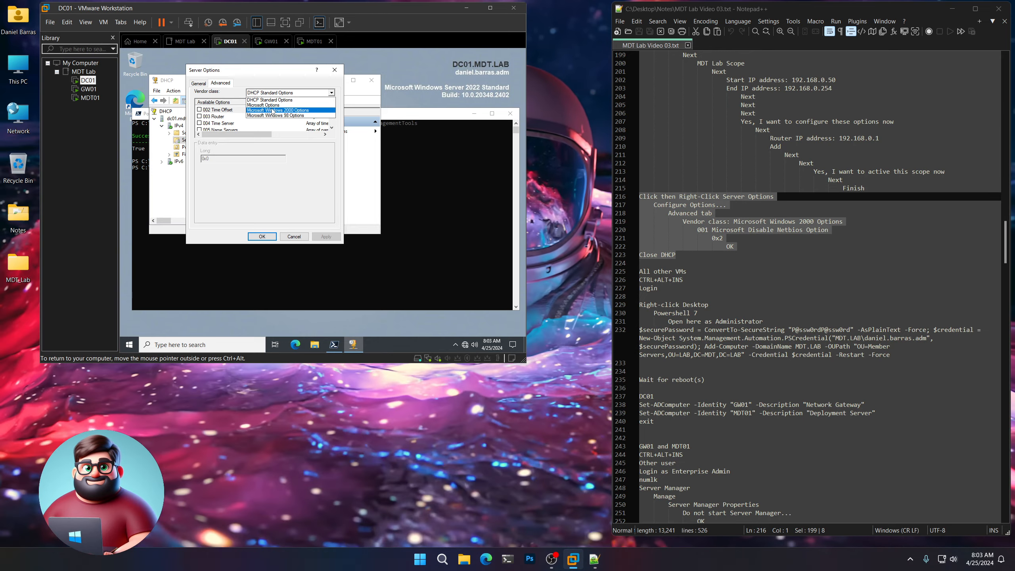
click(269, 110)
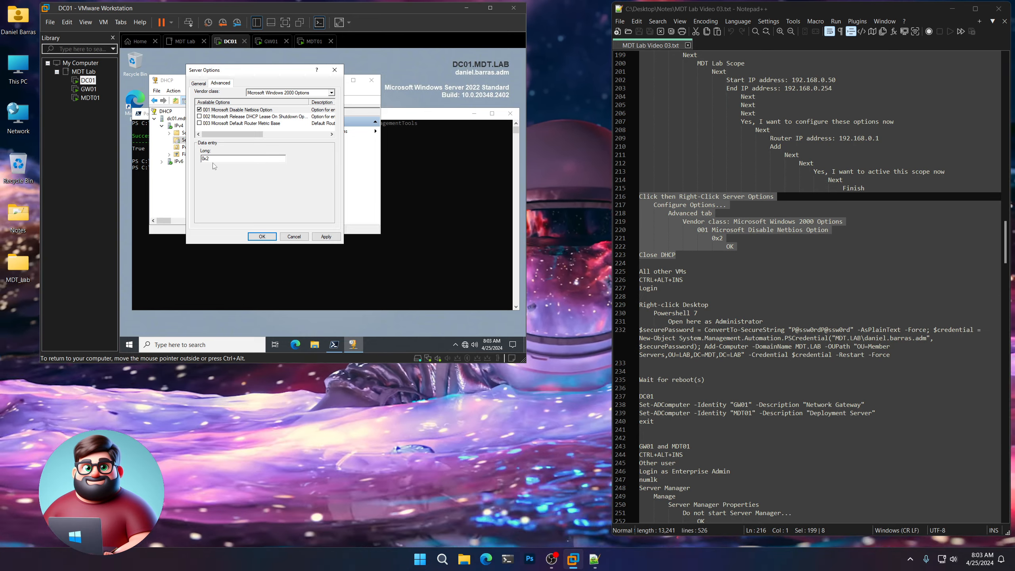
click(262, 236)
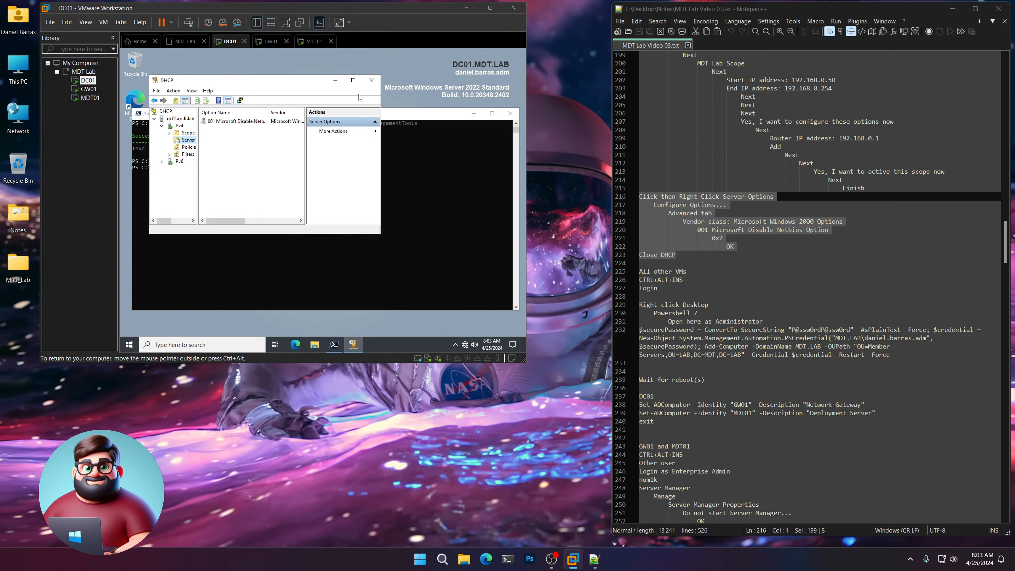
click(372, 82)
Sign in to GW01 as Administrator with the account password.
scroll(692, 238, down, 7)
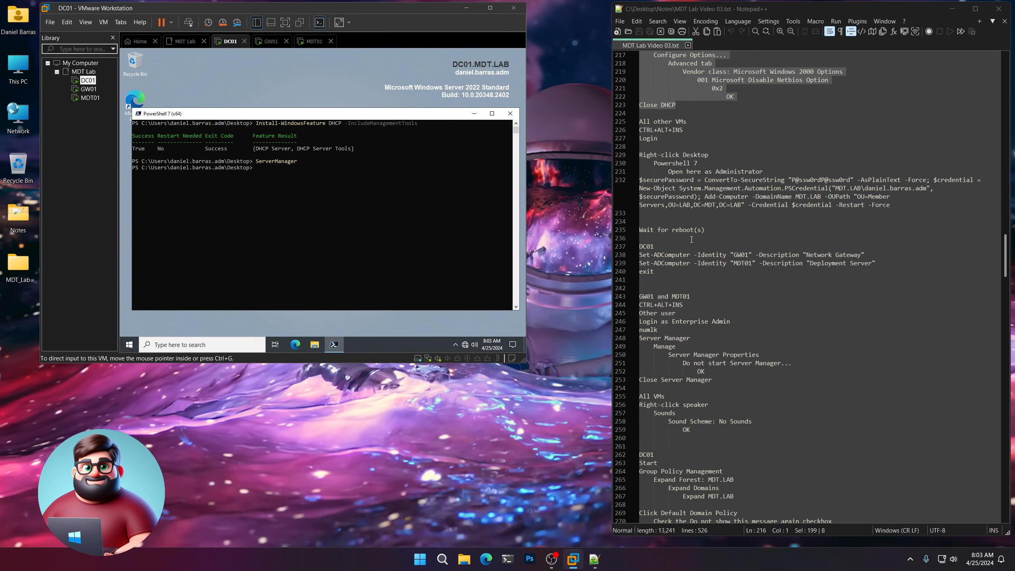
drag(659, 113, 632, 98)
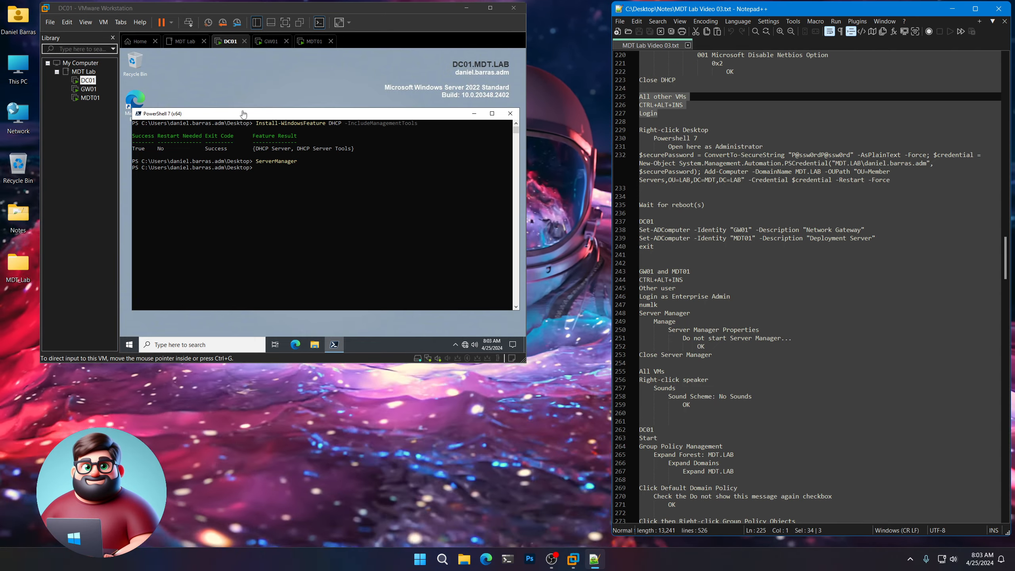
click(88, 89)
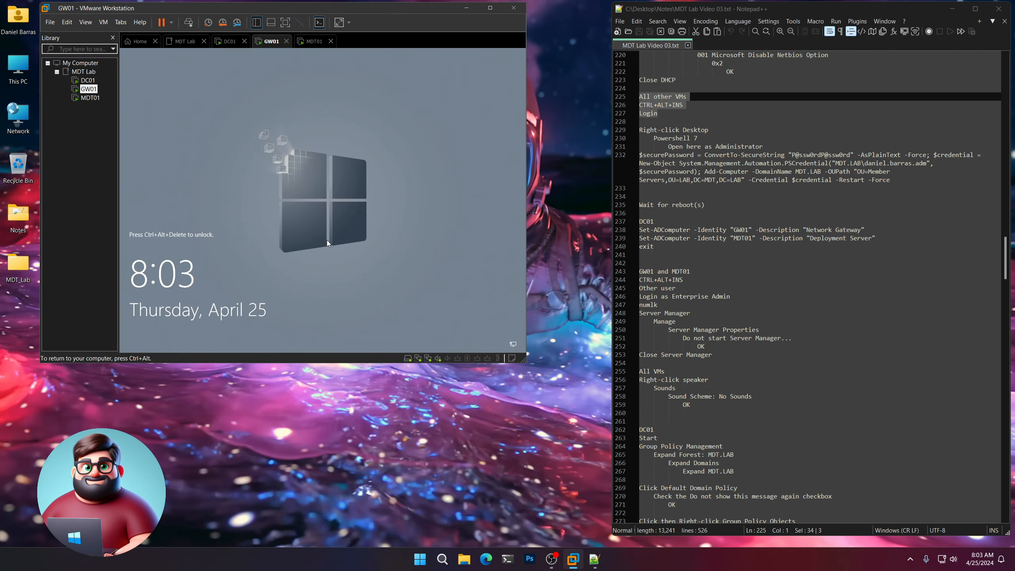
key(ctrl+alt+Insert)
text(••••••••••)
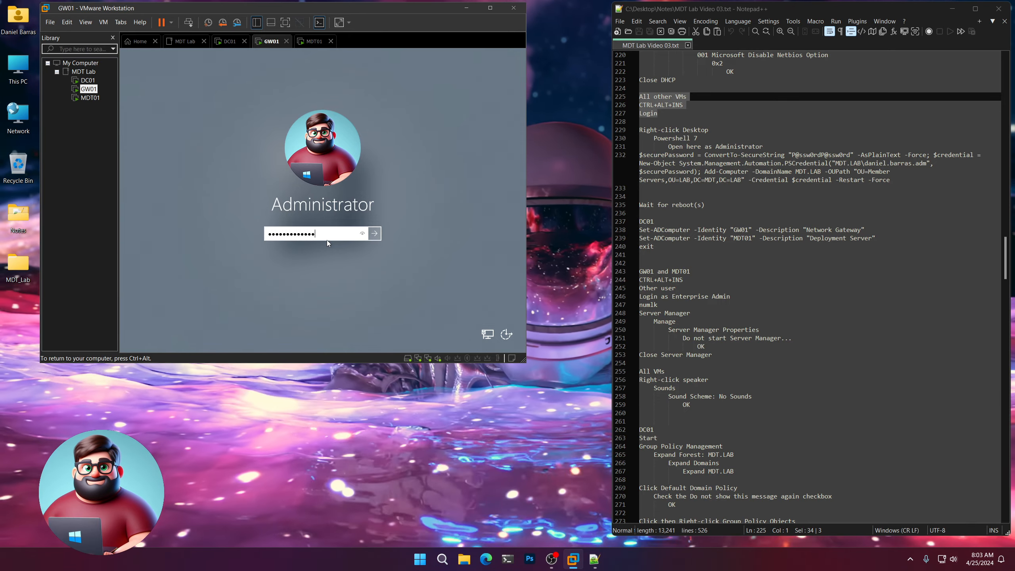
key(Return)
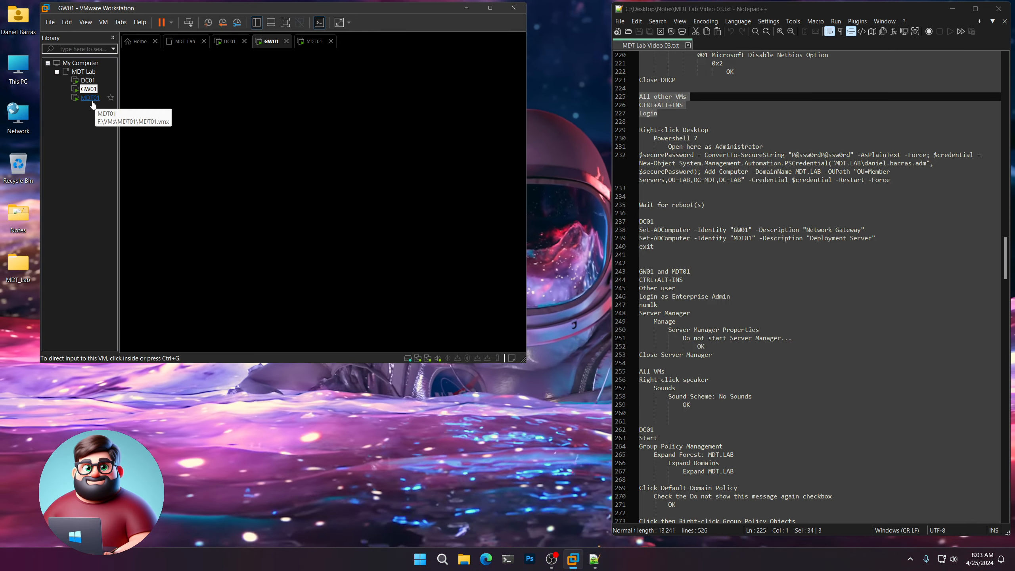
Sign in to MDT01 as Administrator with the account password and release input to the host.
click(91, 100)
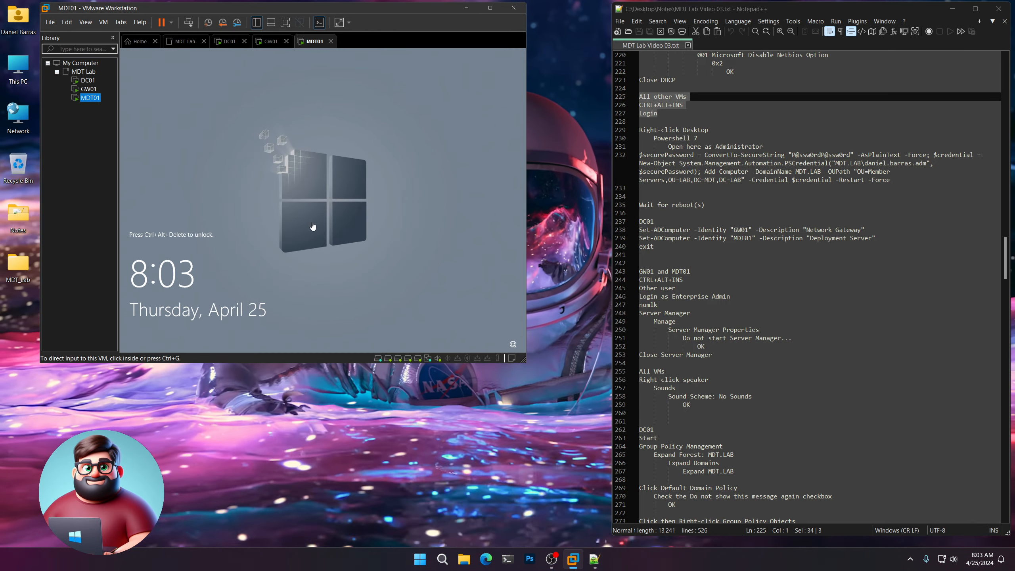
key(ctrl+alt+Insert)
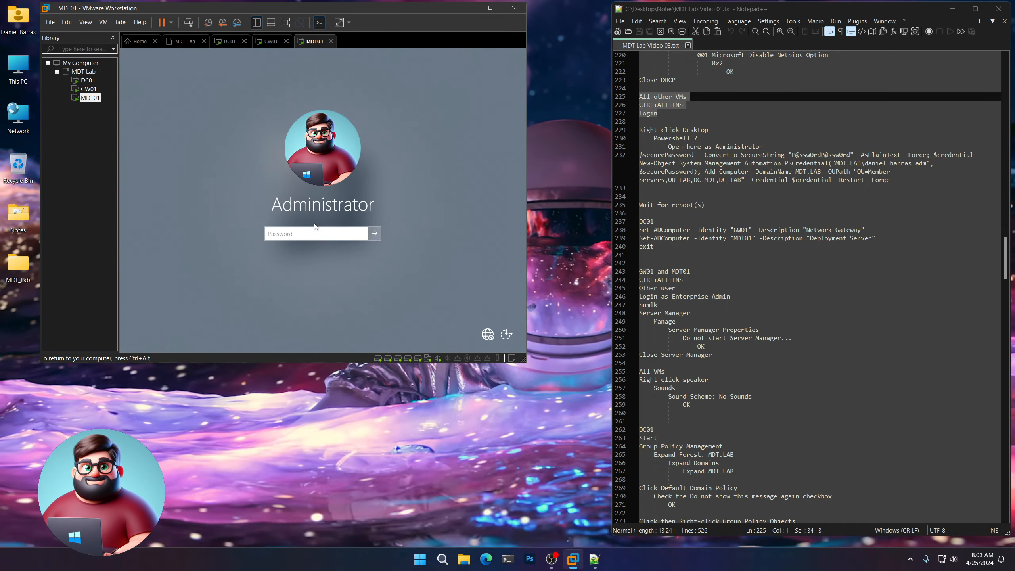
text(P@ssw0rdP@ssw0rd)
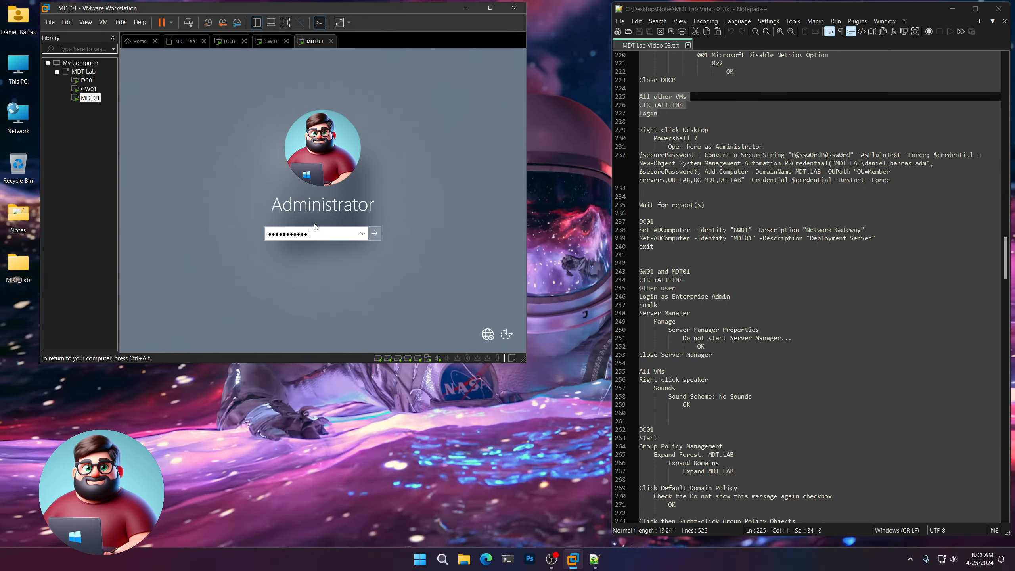
key(Return)
key(ctrl+alt)
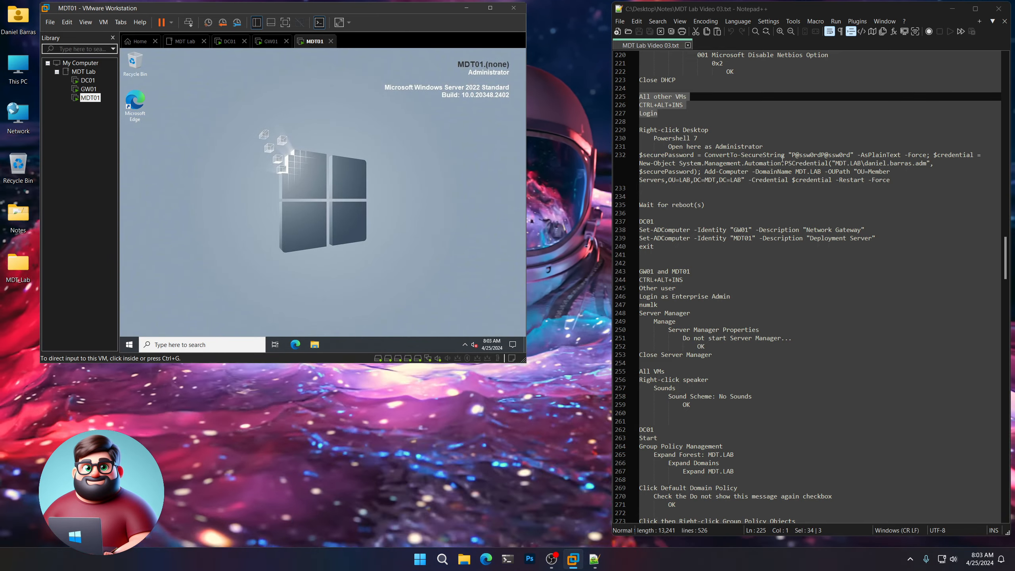
Highlight the password and the domain account name inside the Add-Computer command in Notepad++.
drag(792, 155, 848, 155)
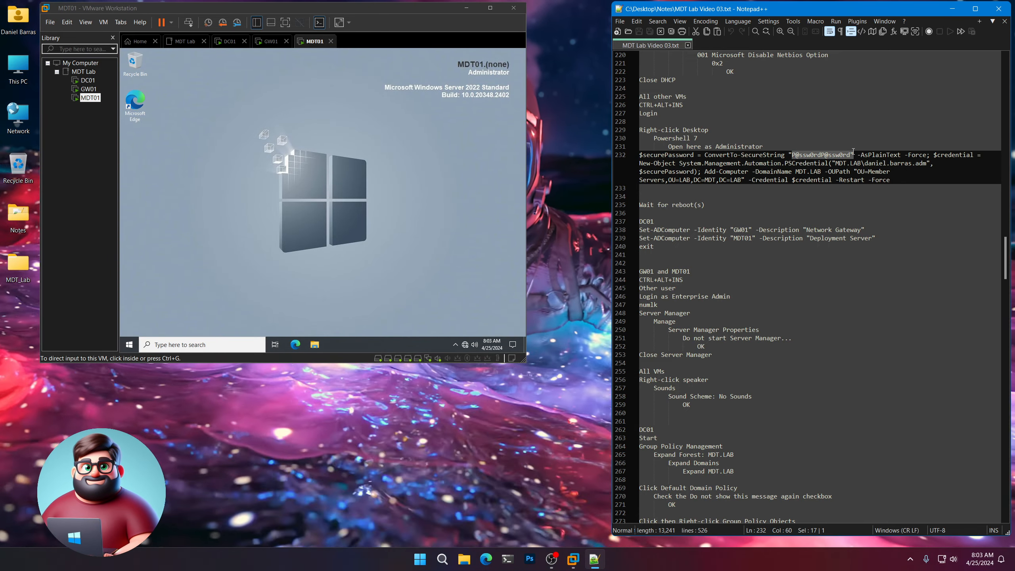
click(866, 163)
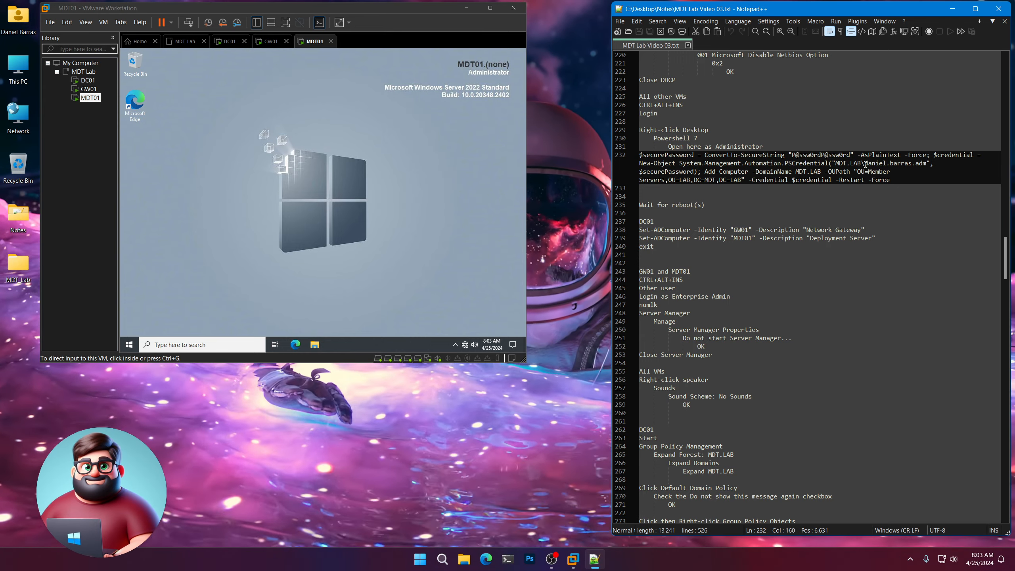
drag(864, 163, 913, 163)
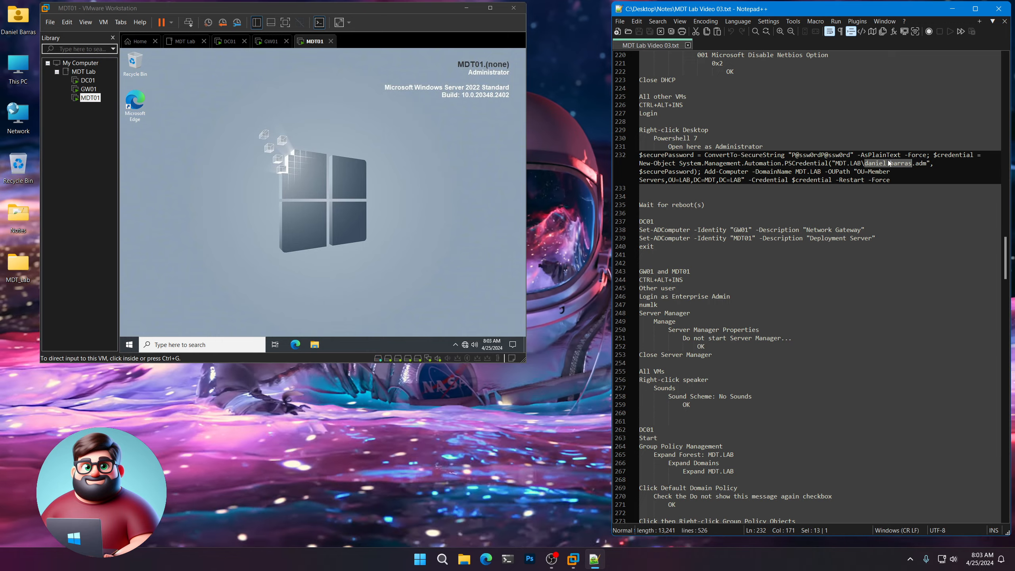
drag(913, 163, 869, 163)
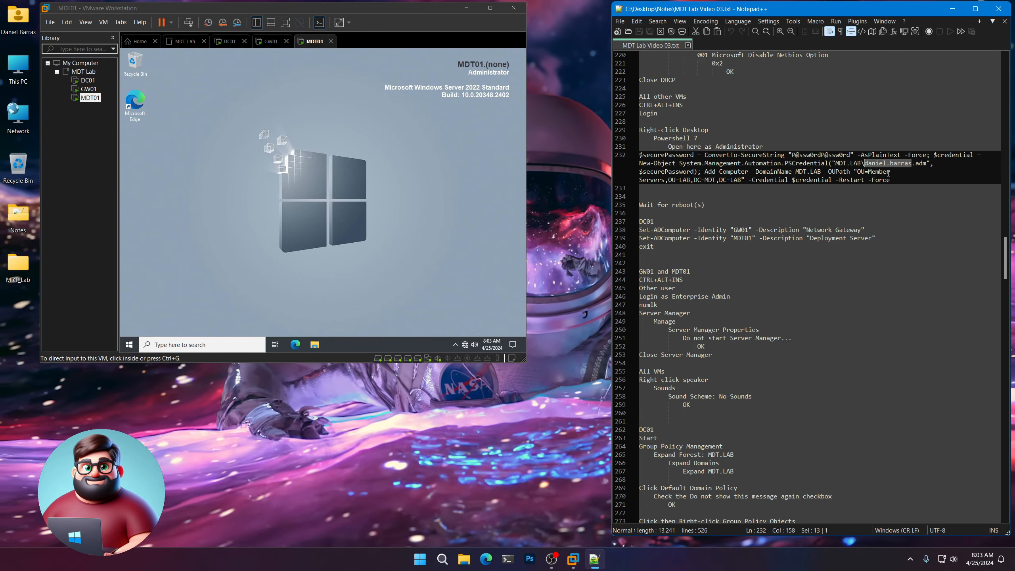
click(645, 188)
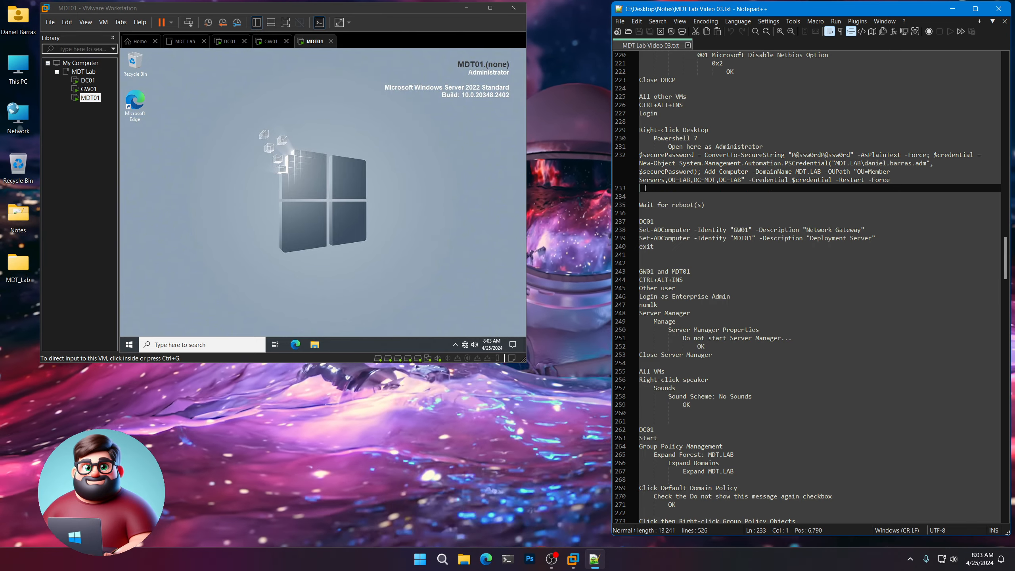
Select the whole Add-Computer command on line 232, then return to GW01.
drag(646, 188, 635, 153)
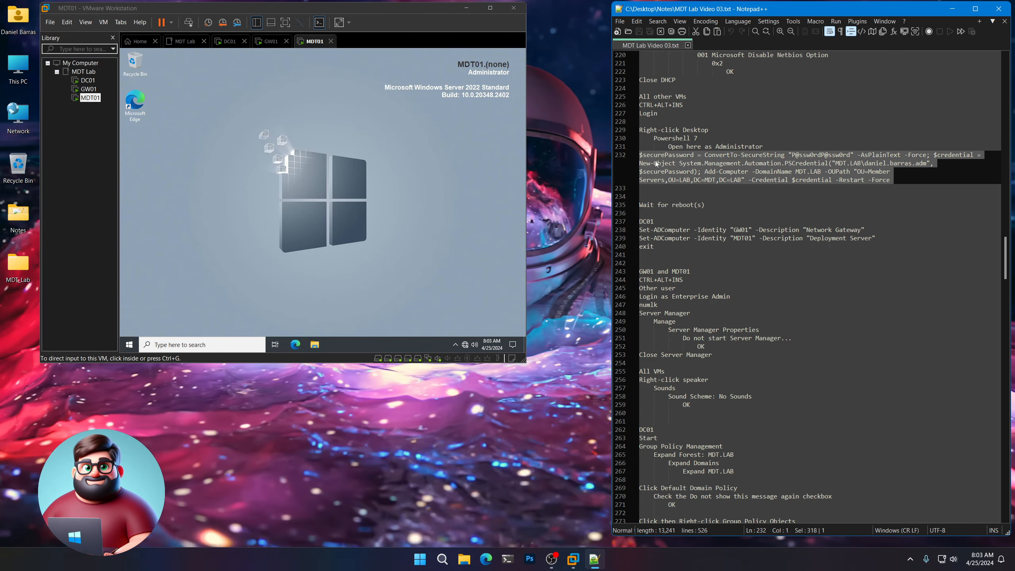
right_click(683, 170)
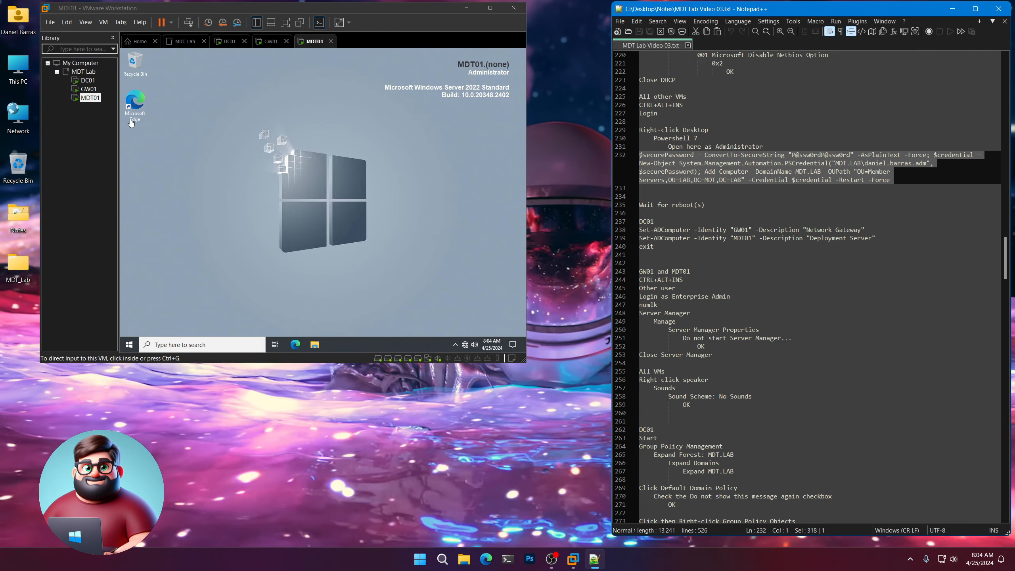
click(88, 91)
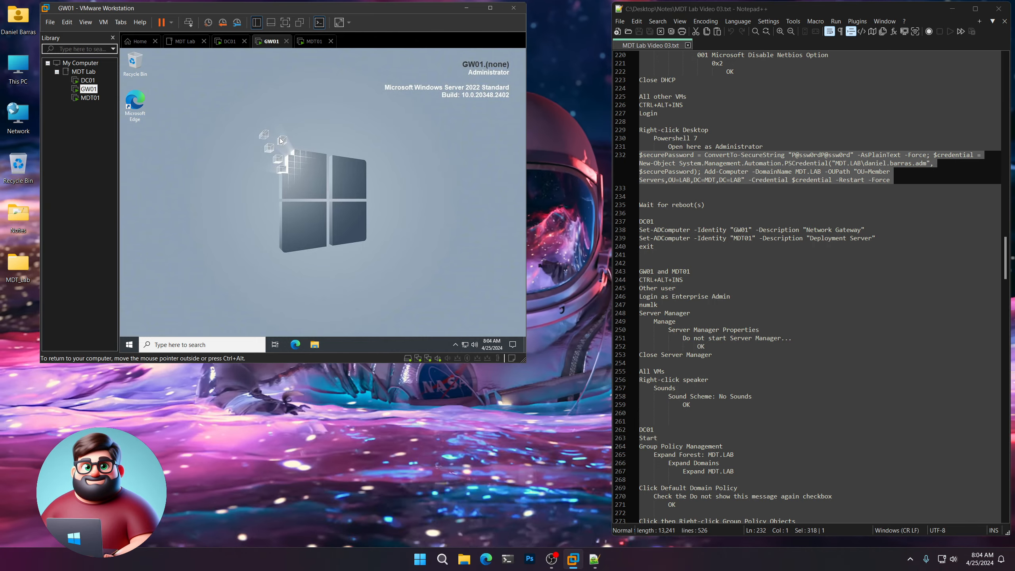
Open PowerShell 7 as Administrator from the desktop on both GW01 and MDT01.
right_click(281, 140)
mouse_move(328, 194)
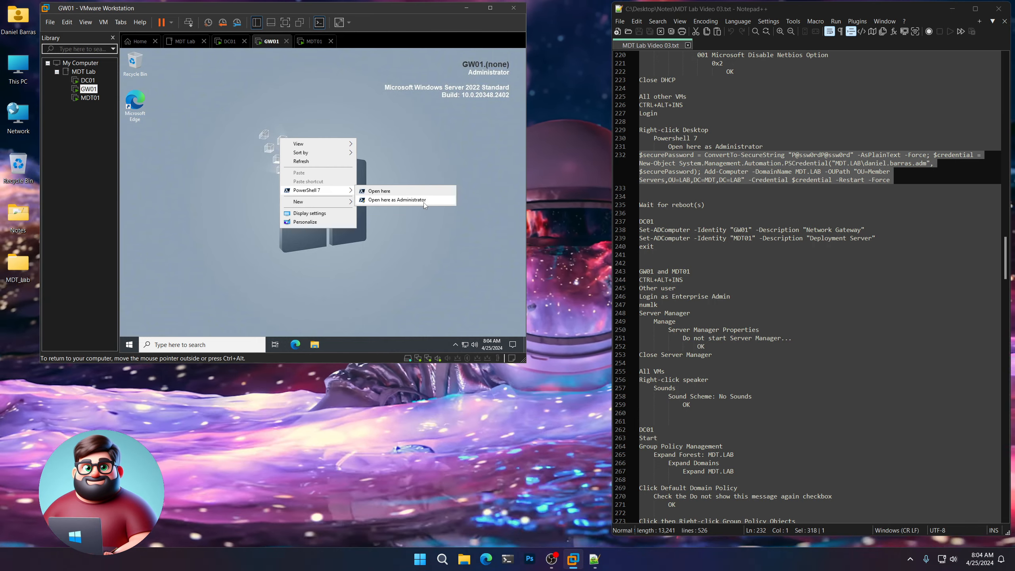
click(423, 202)
click(90, 98)
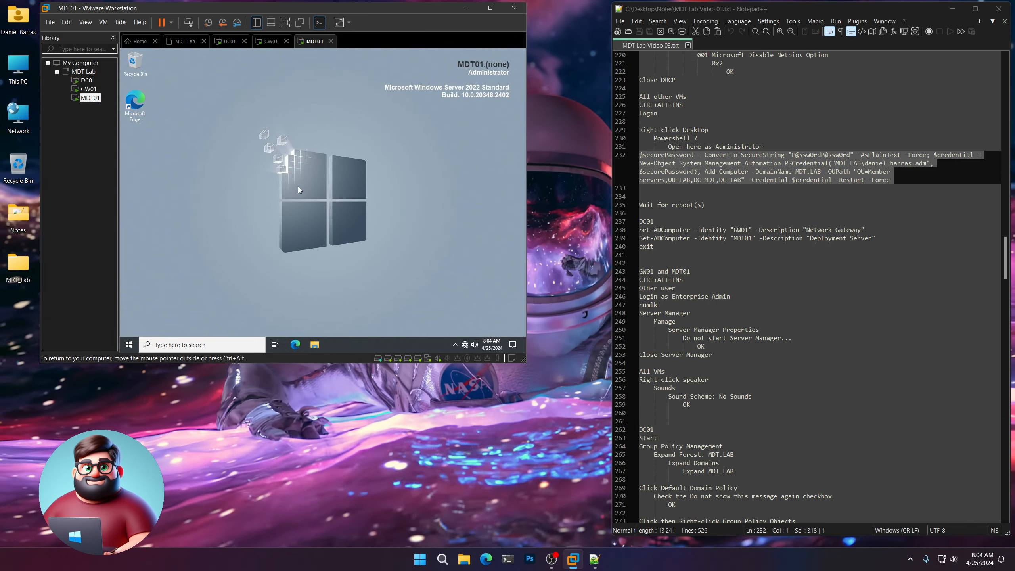
right_click(299, 187)
click(410, 247)
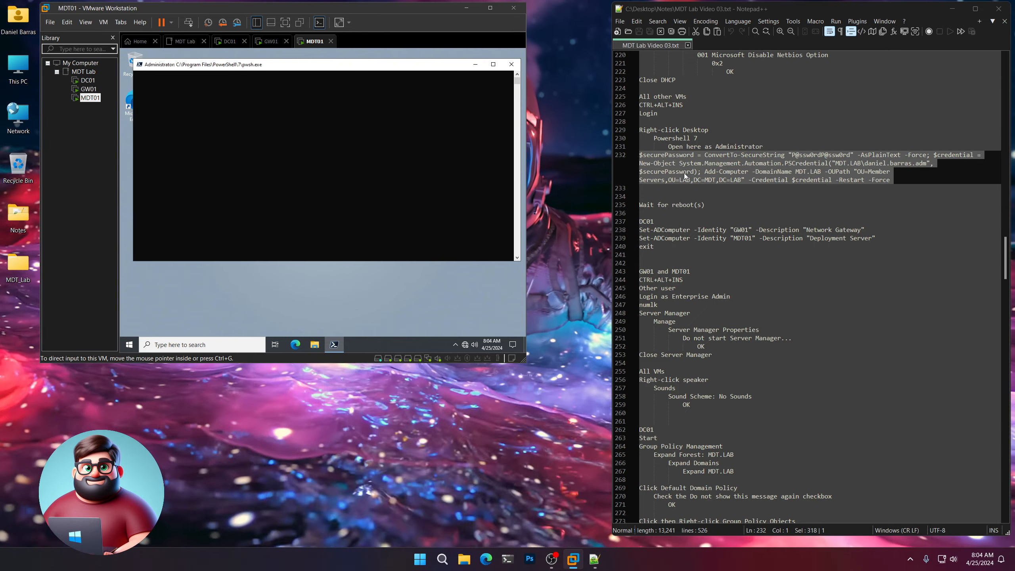
Copy the Add-Computer command and paste it into the GW01 and MDT01 consoles to join the domain.
click(85, 90)
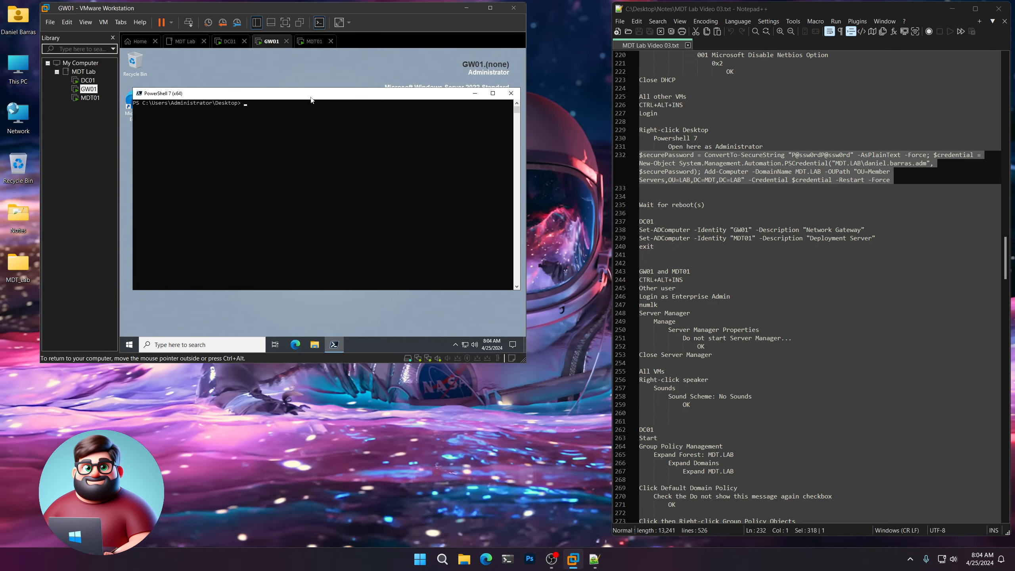
right_click(701, 160)
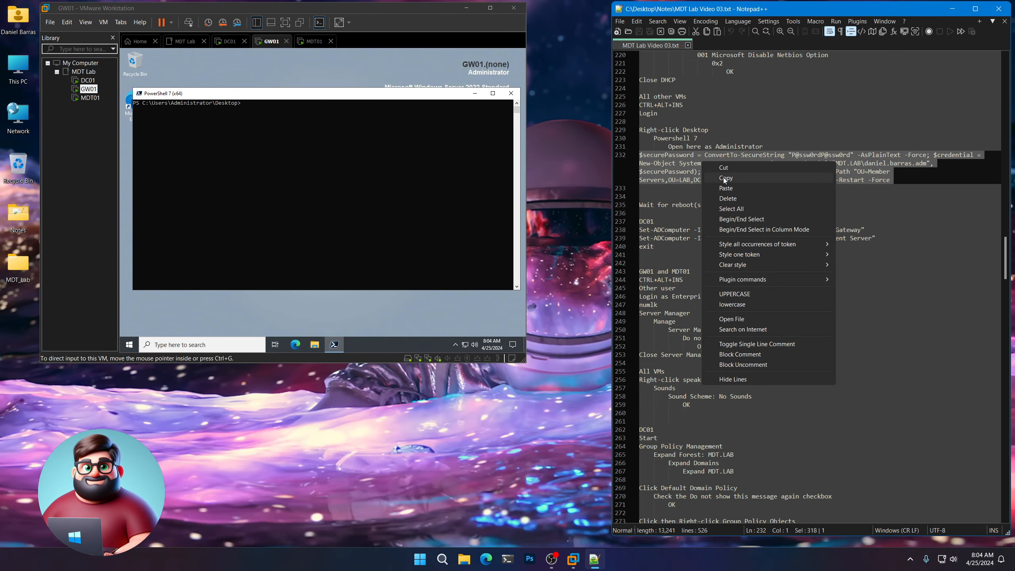
click(723, 178)
click(308, 103)
right_click(268, 109)
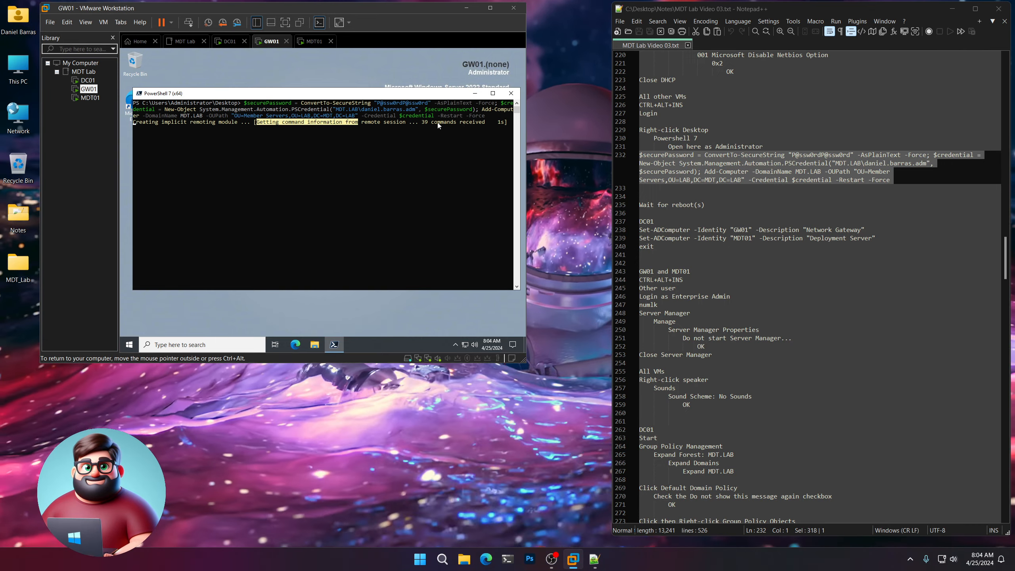
click(85, 98)
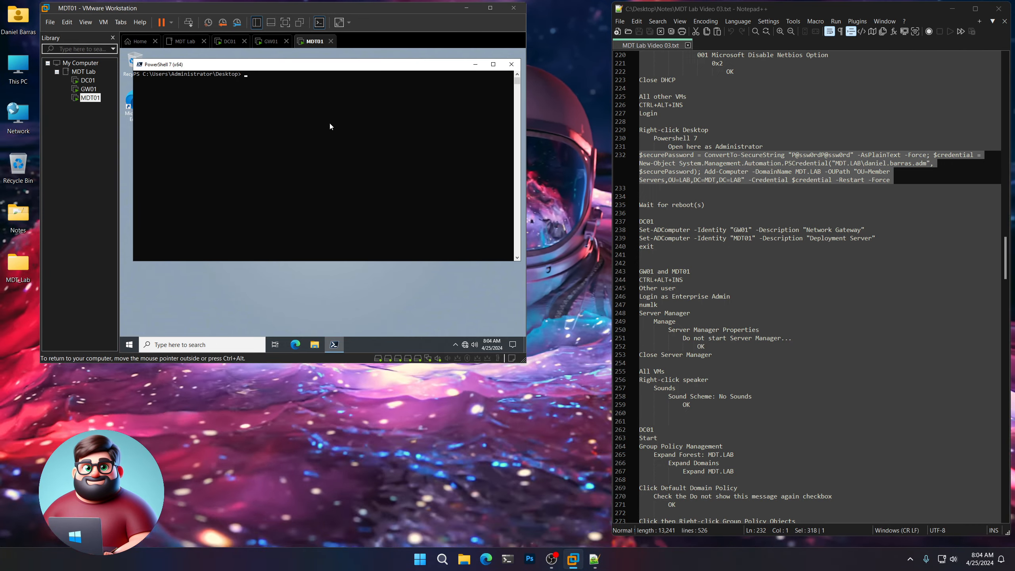
right_click(330, 126)
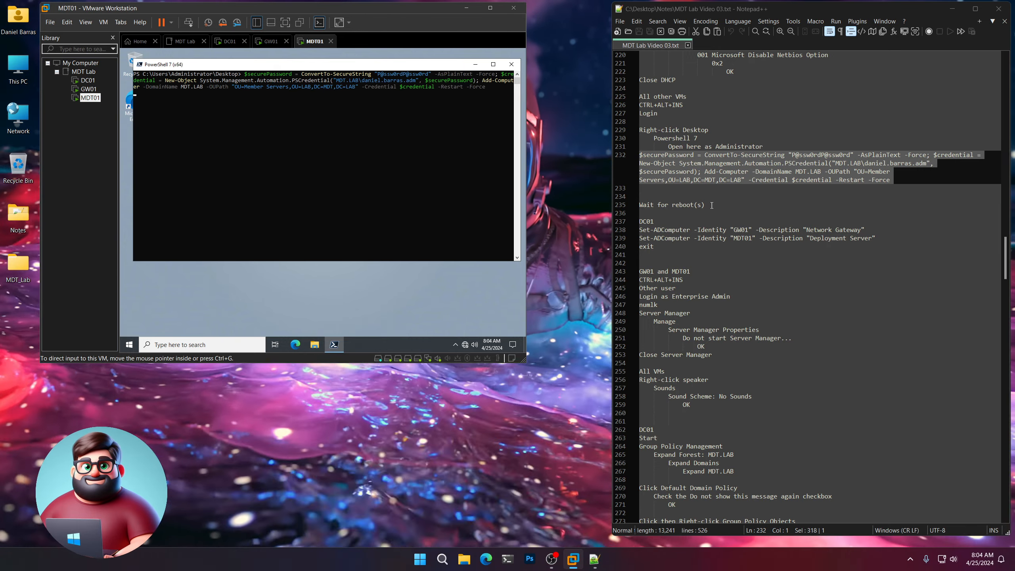
drag(705, 205, 637, 207)
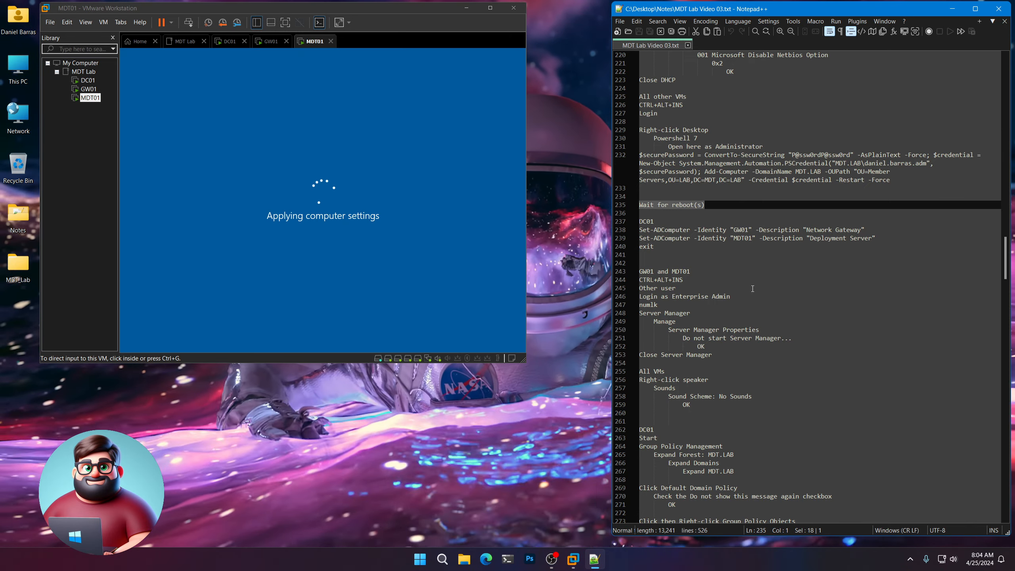
Copy the two Set-ADComputer lines plus exit from the notes, then switch to DC01.
click(642, 255)
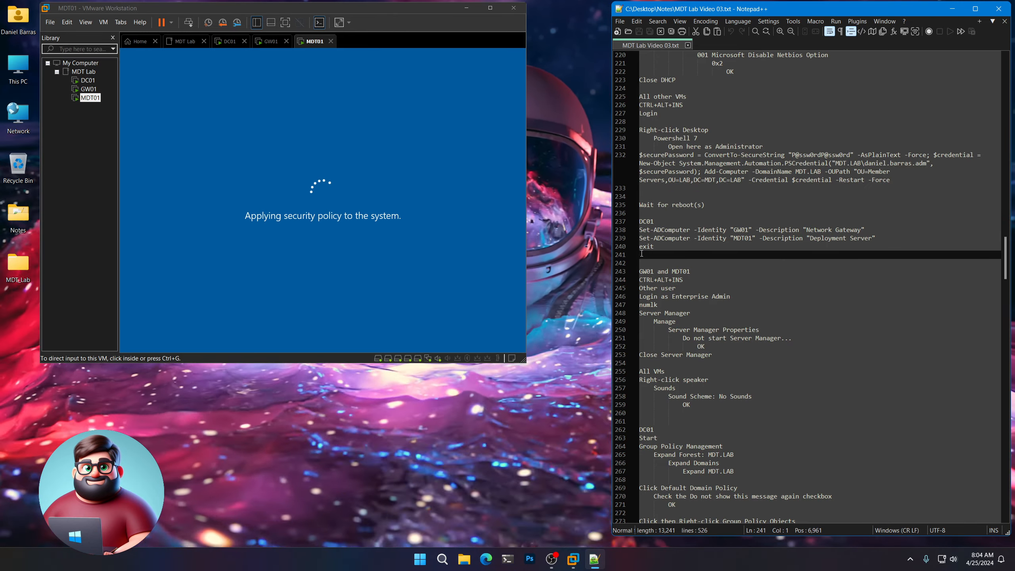
drag(642, 255, 639, 231)
right_click(672, 244)
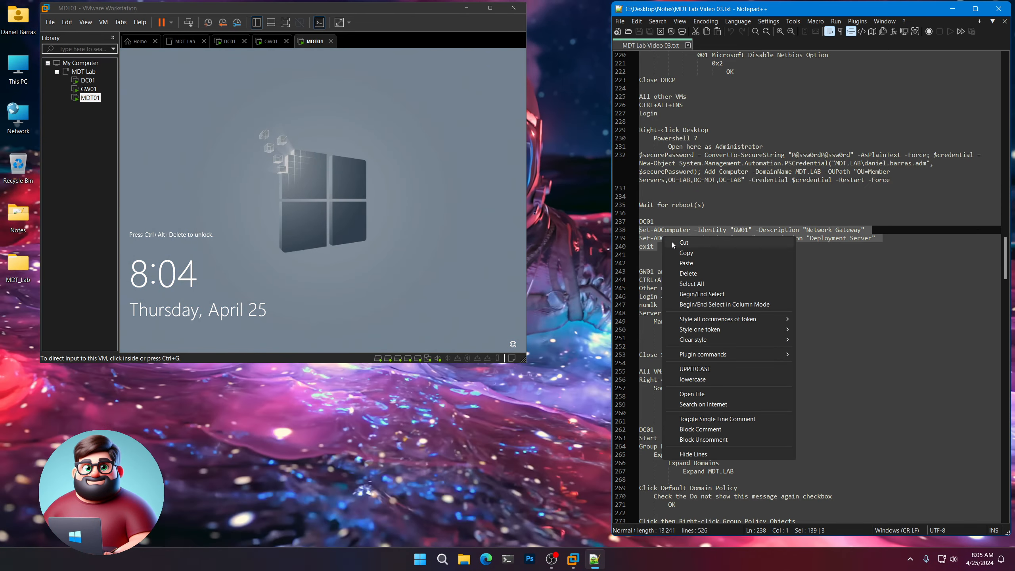
click(686, 252)
click(85, 81)
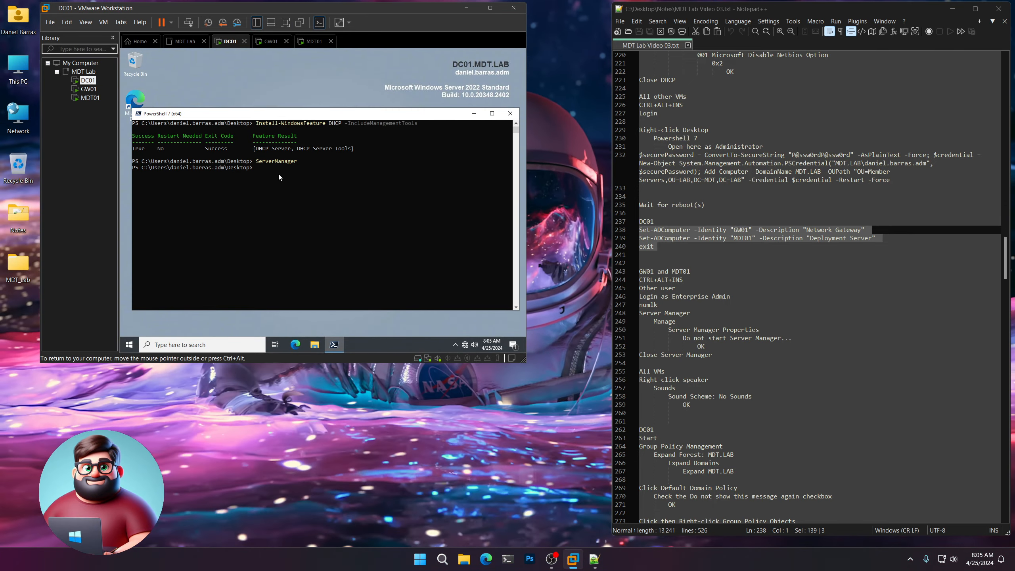
Run the Set-ADComputer commands, then verify the descriptions in MDT.LAB > LAB > Member Servers in Active Directory Users and Computers.
right_click(278, 173)
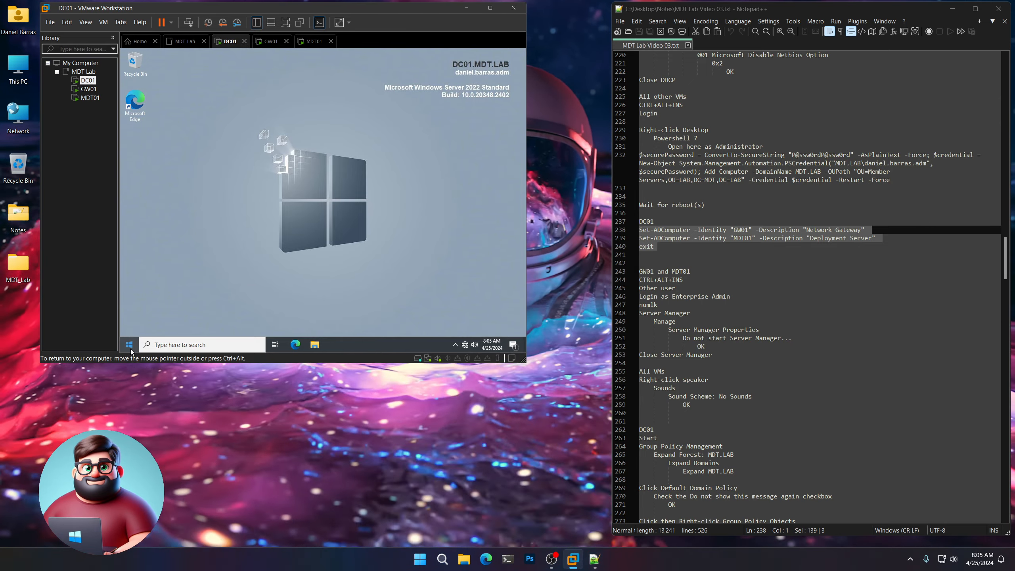
click(130, 349)
click(258, 303)
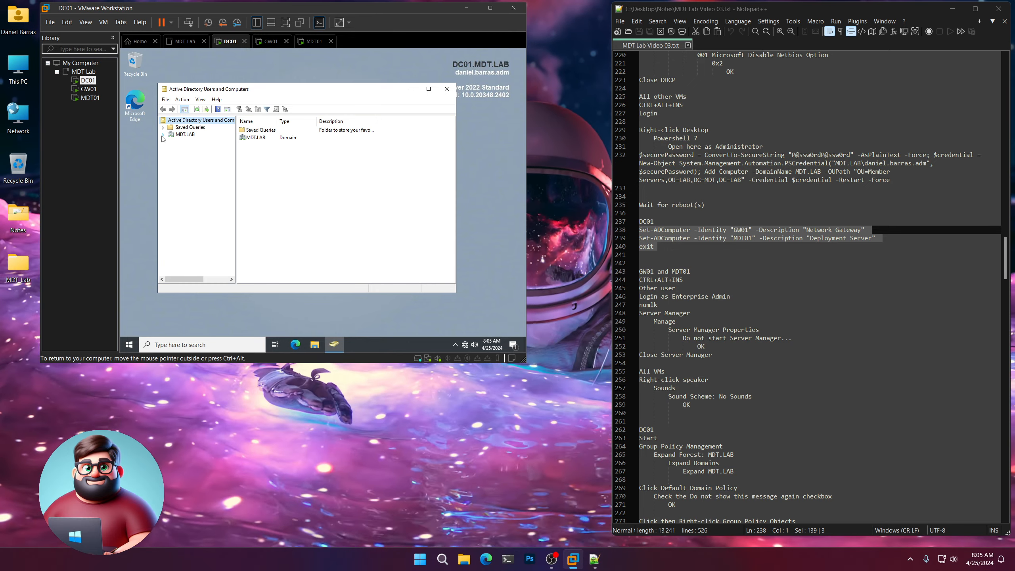
click(162, 135)
click(170, 170)
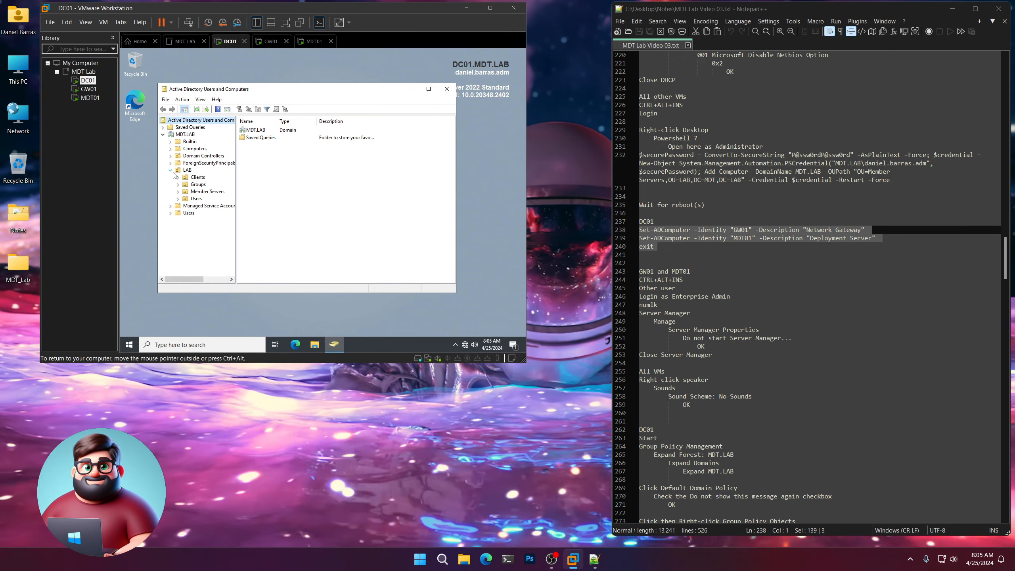
click(208, 191)
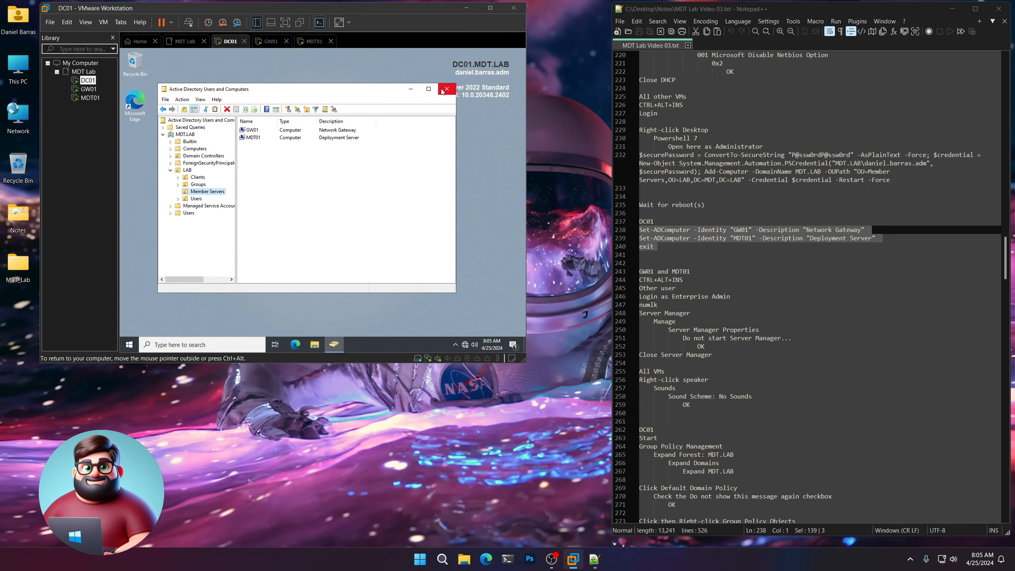
click(445, 89)
scroll(684, 279, down, 4)
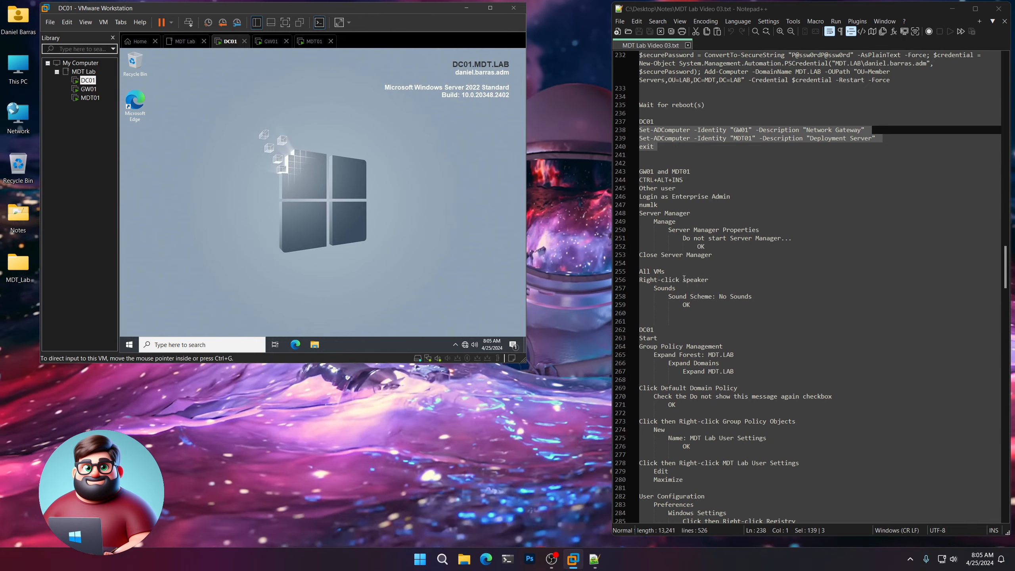
Sign in to GW01 as Other user with the domain admin account and its password.
drag(639, 171, 690, 172)
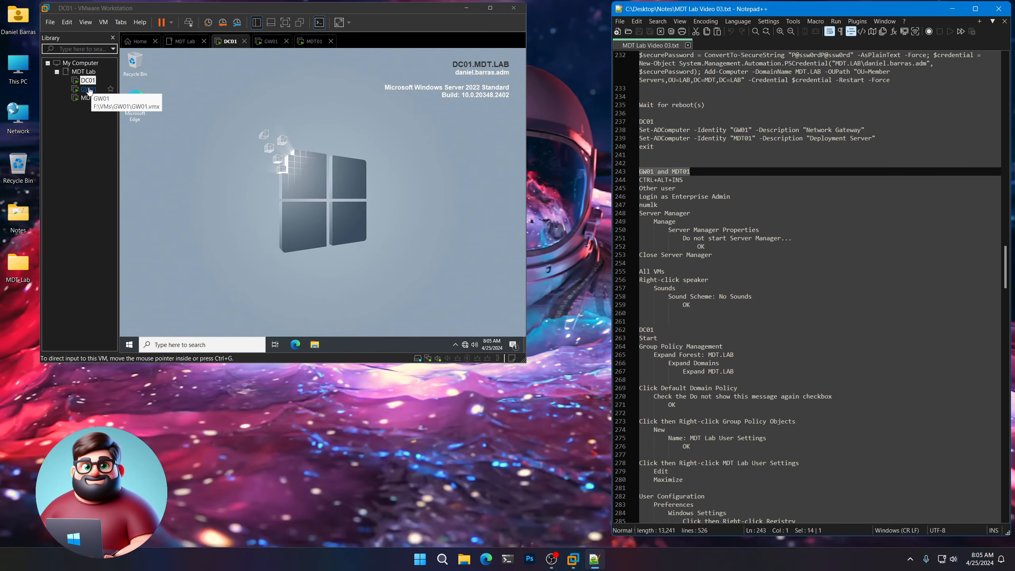
click(88, 88)
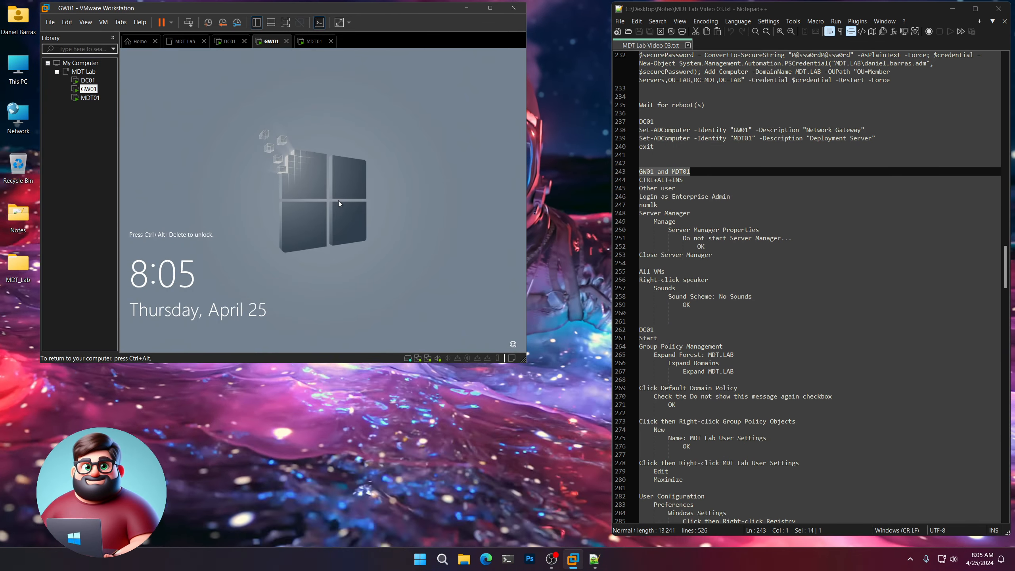
key(ctrl+alt+Insert)
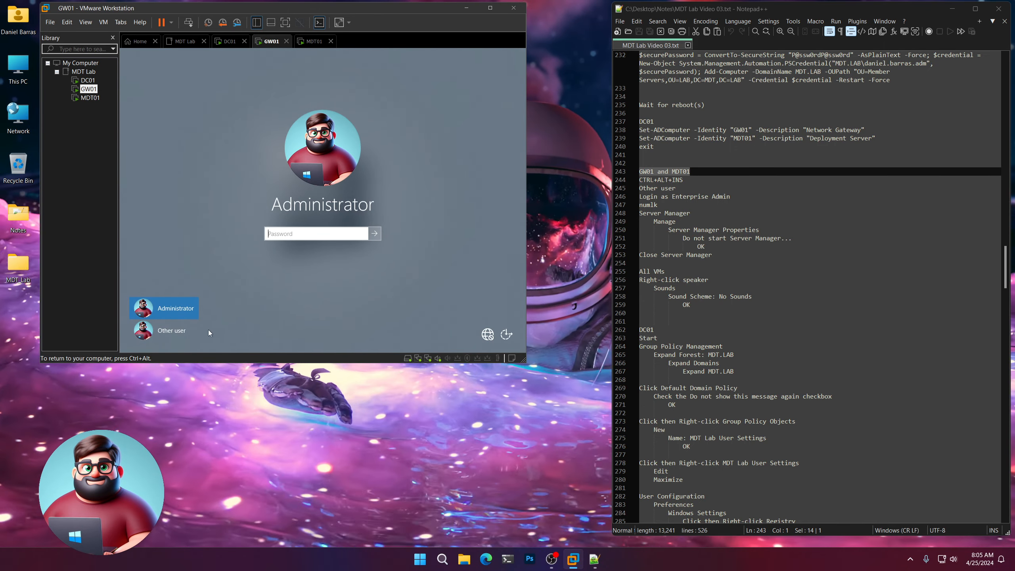
click(177, 330)
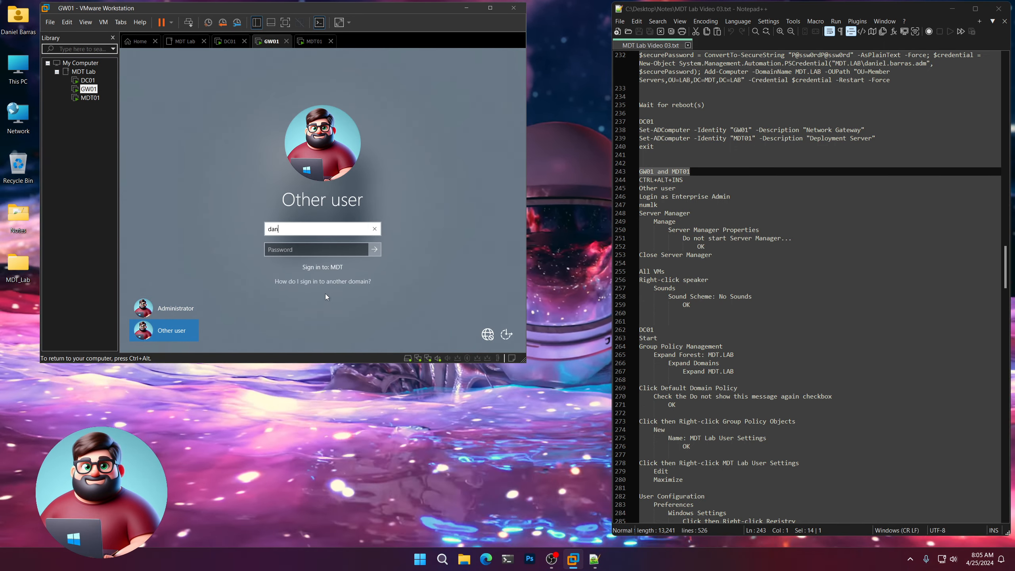
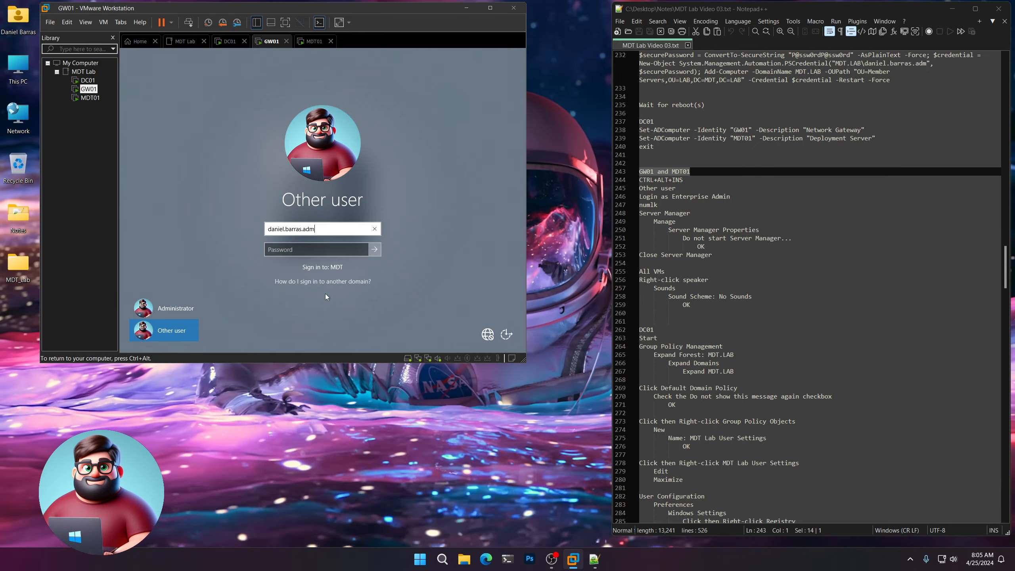
key(Tab)
text(P@ssw0rd)
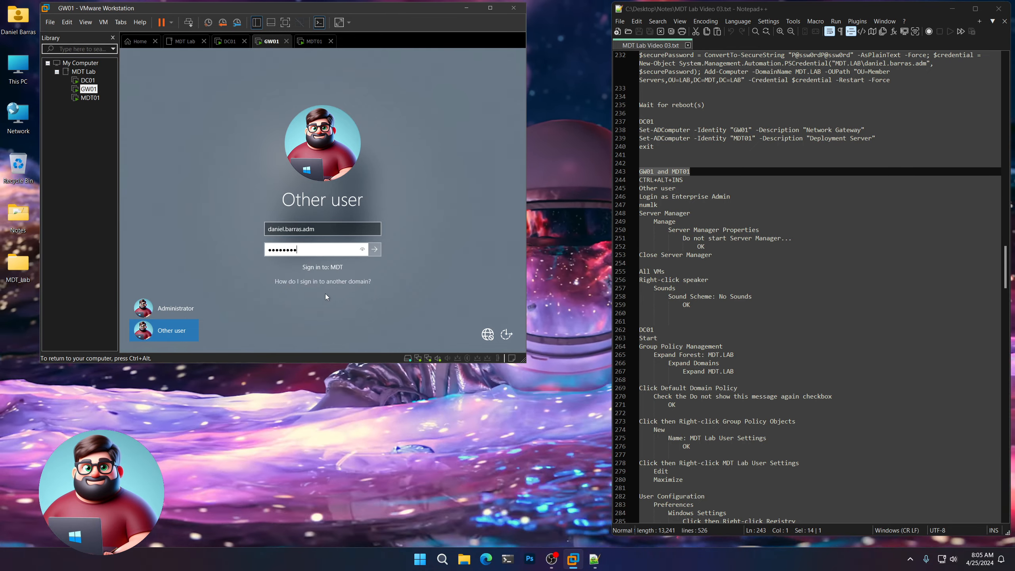
key(Return)
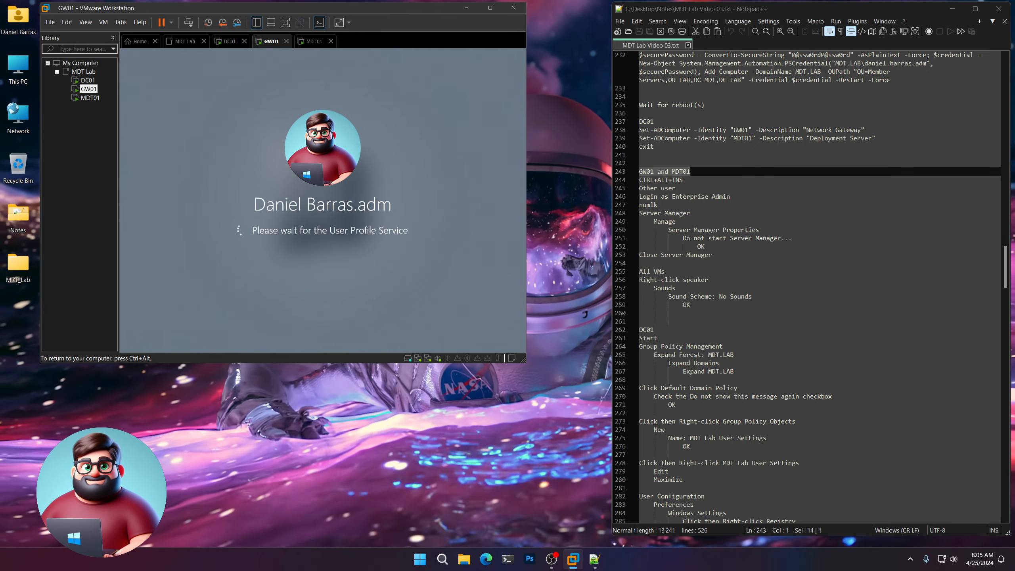
Sign in to MDT01 with the domain admin account, then return to GW01.
click(91, 97)
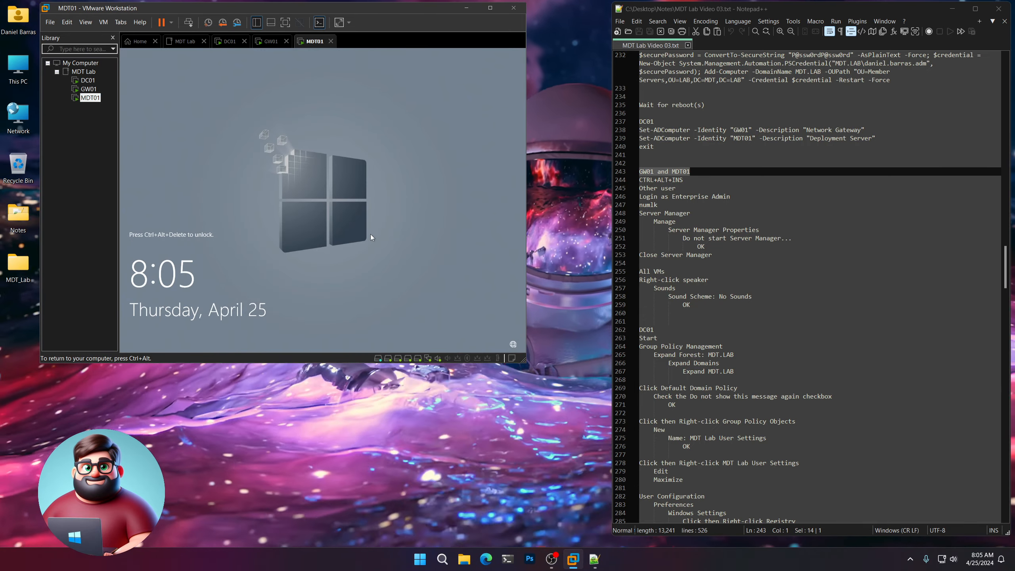
key(ctrl+alt+Insert)
click(173, 332)
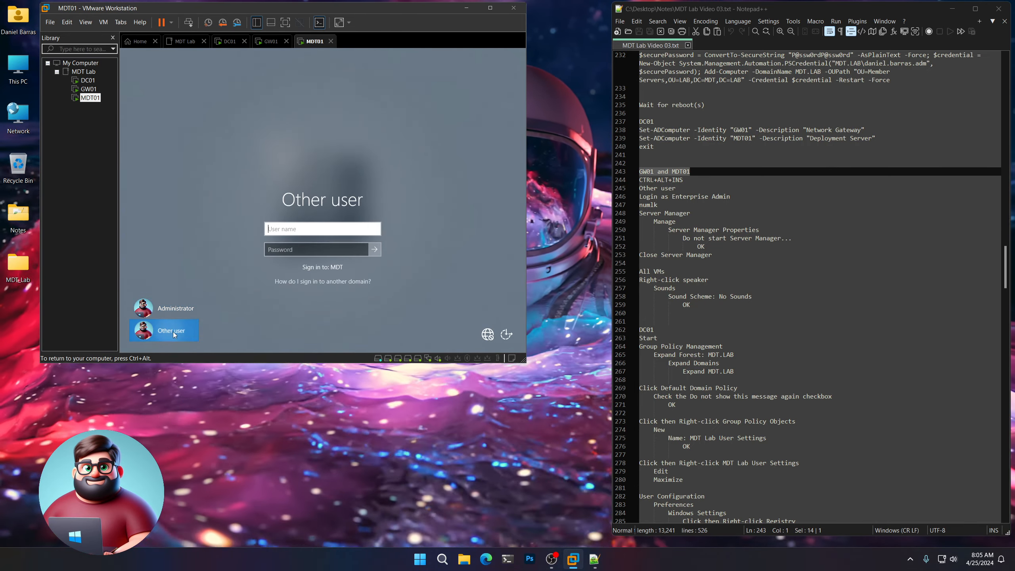
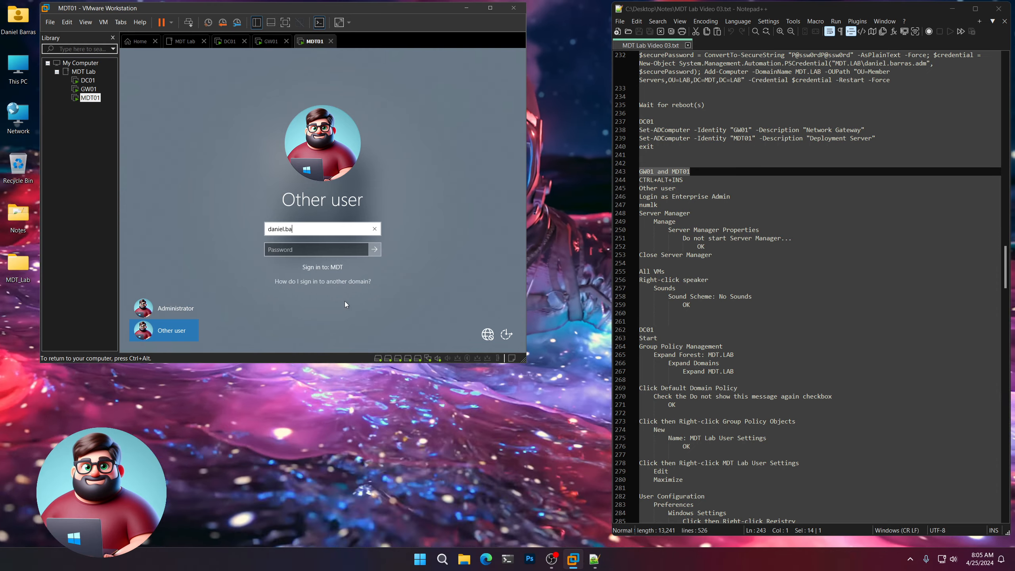
key(Tab)
text(P@)
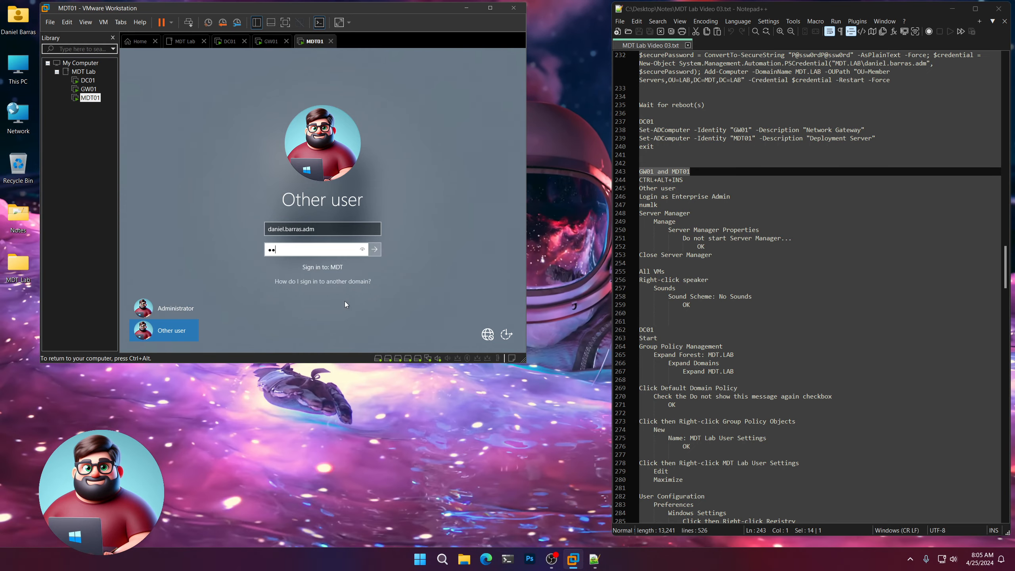
text(ssw0rdP@ss)
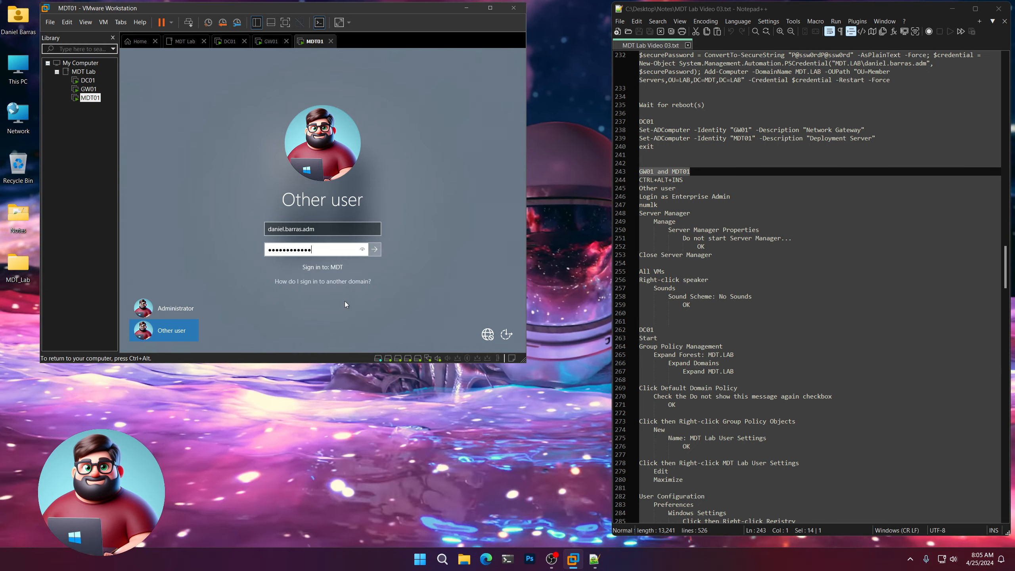
text(w0rd)
key(Return)
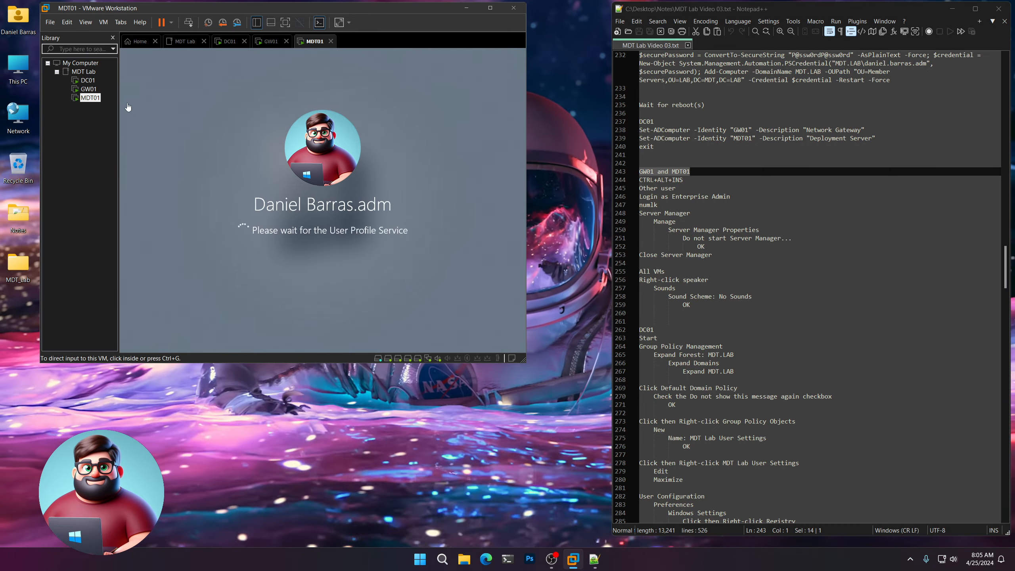
click(89, 88)
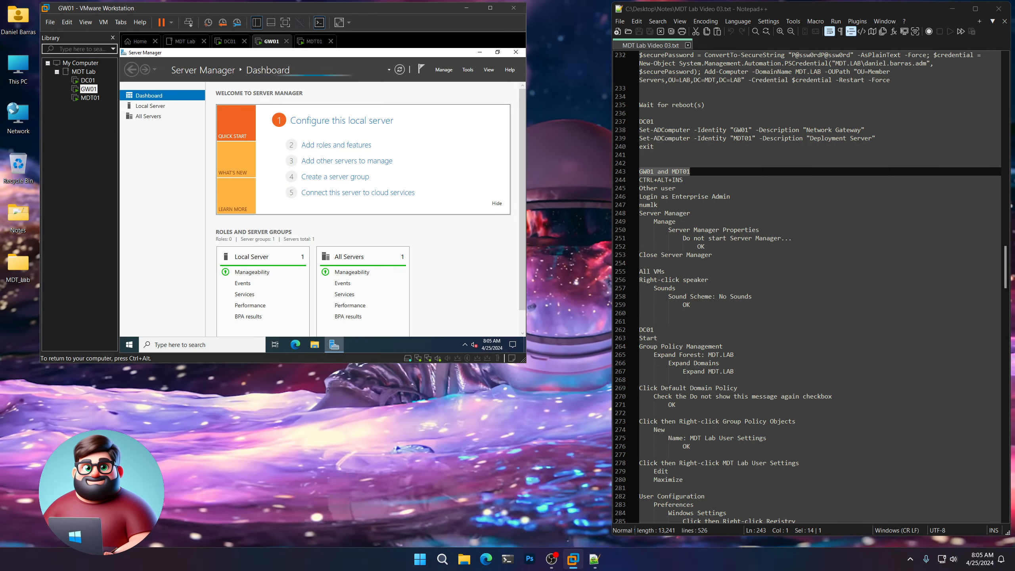
On GW01, tick 'Do not start Server Manager automatically at logon' and close Server Manager.
click(694, 214)
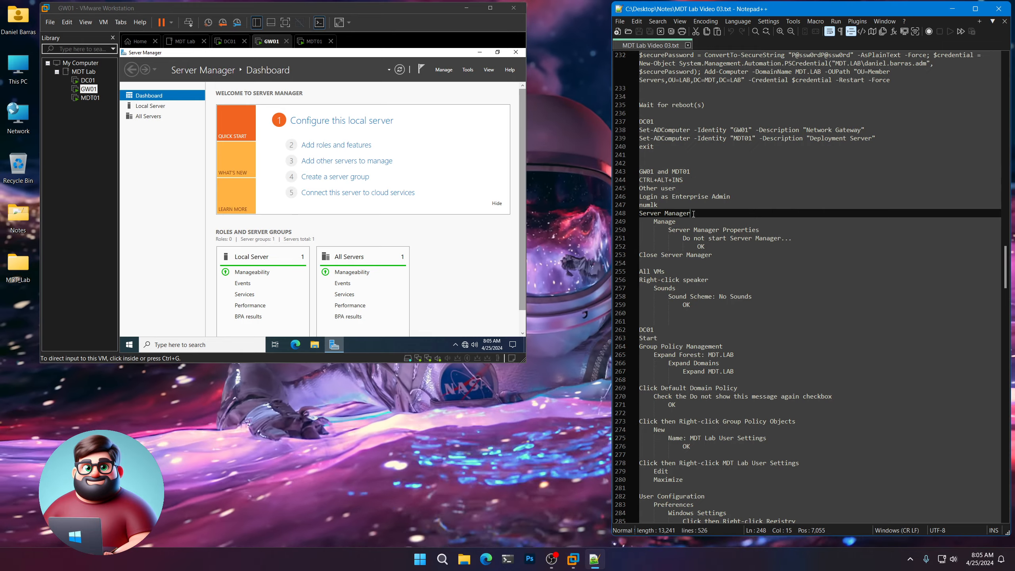
drag(693, 214, 639, 205)
click(445, 272)
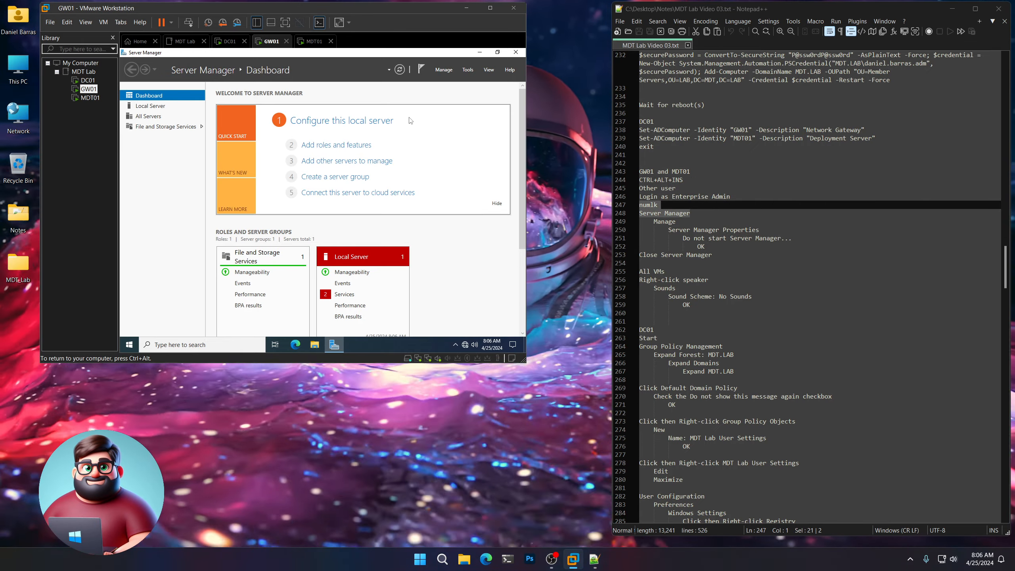
click(442, 69)
click(458, 119)
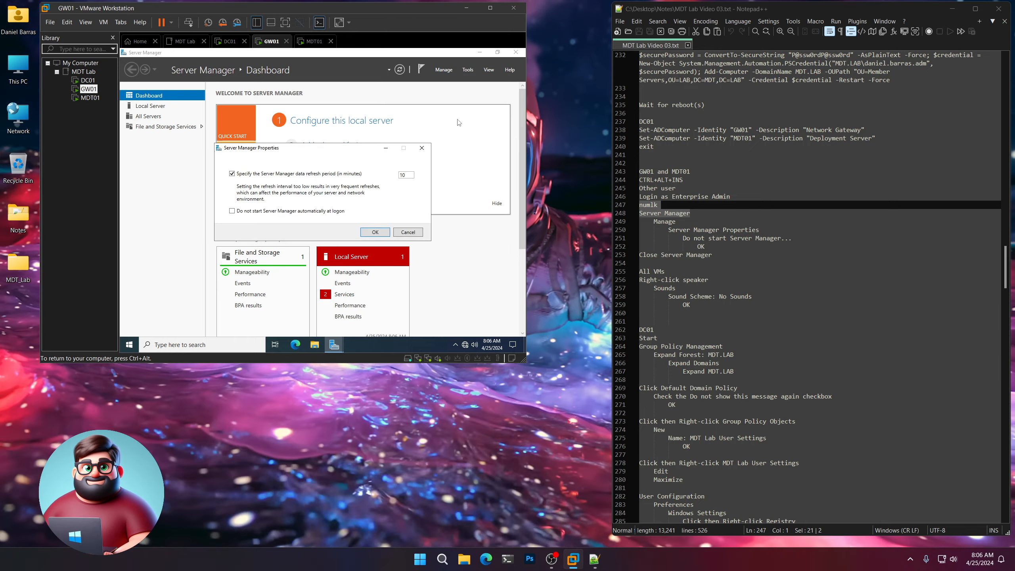
click(232, 211)
click(375, 232)
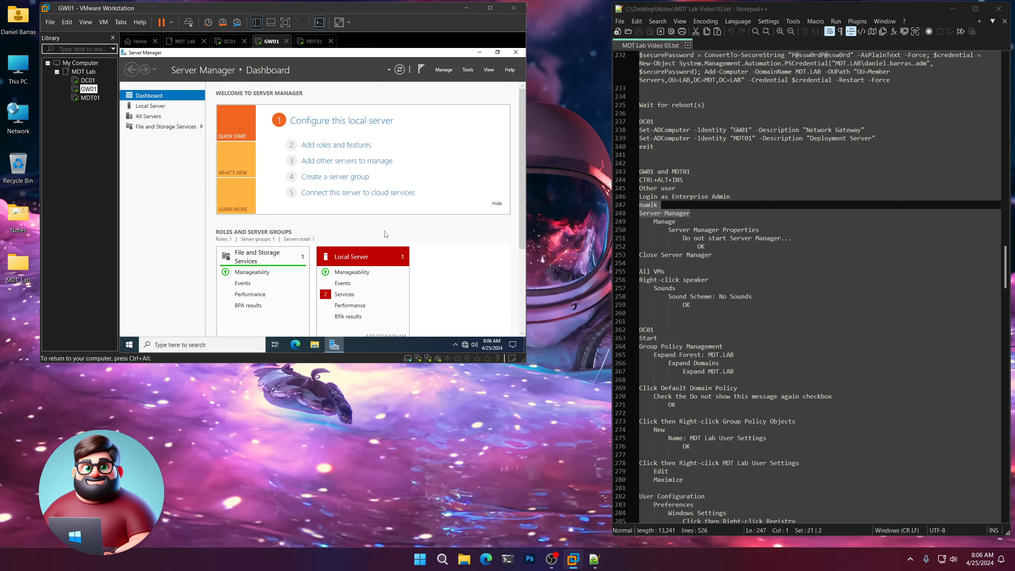
click(519, 57)
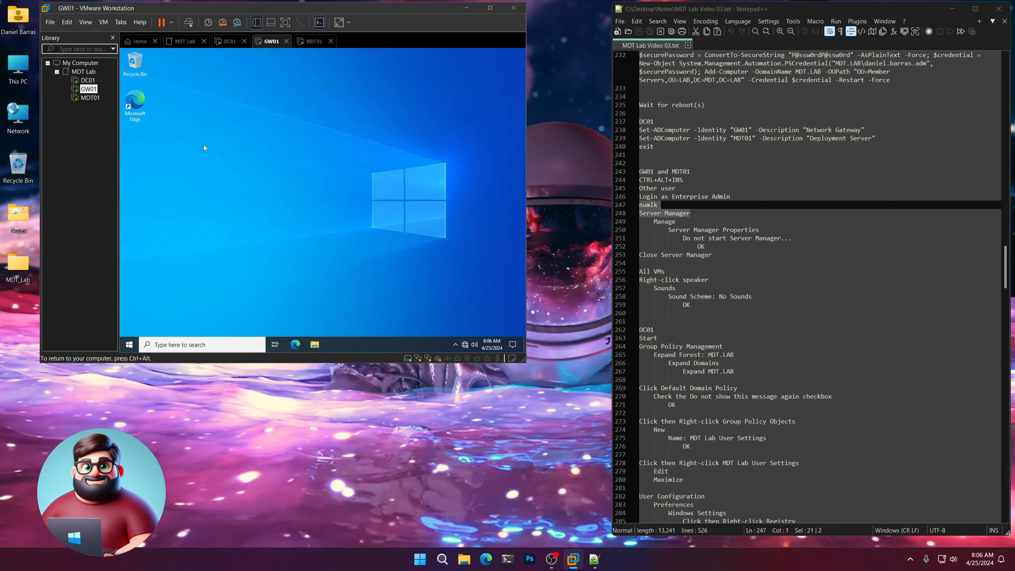
Disable Server Manager autostart at logon on MDT01 and close it.
click(90, 98)
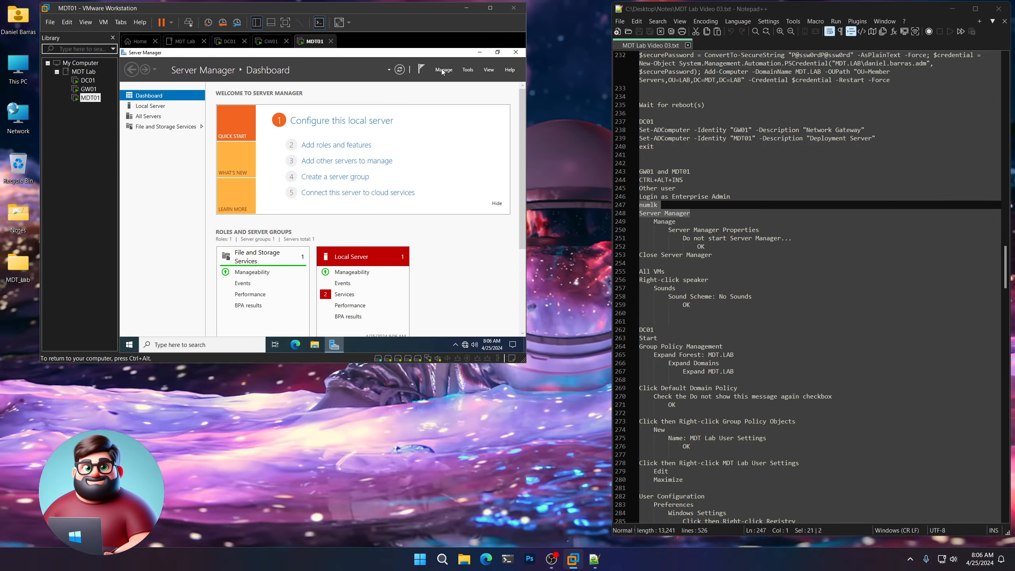
click(466, 120)
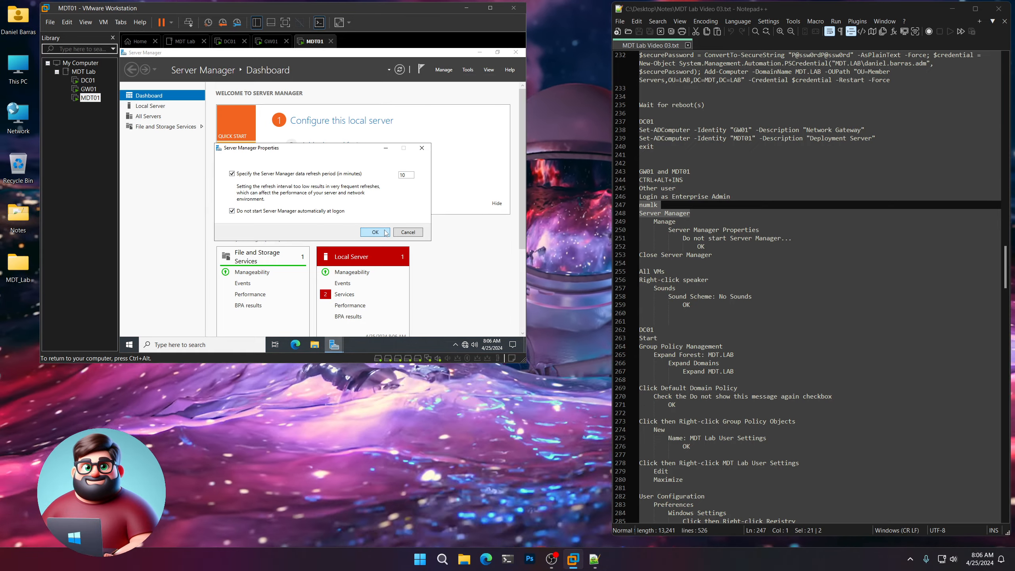
click(385, 232)
click(520, 54)
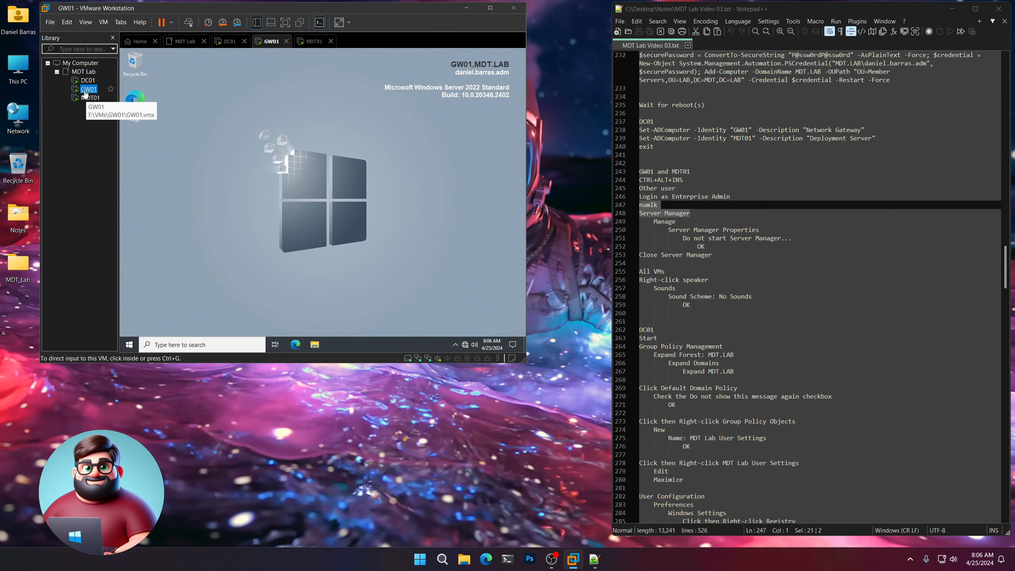
Apply the No Sounds scheme on DC01.
click(86, 80)
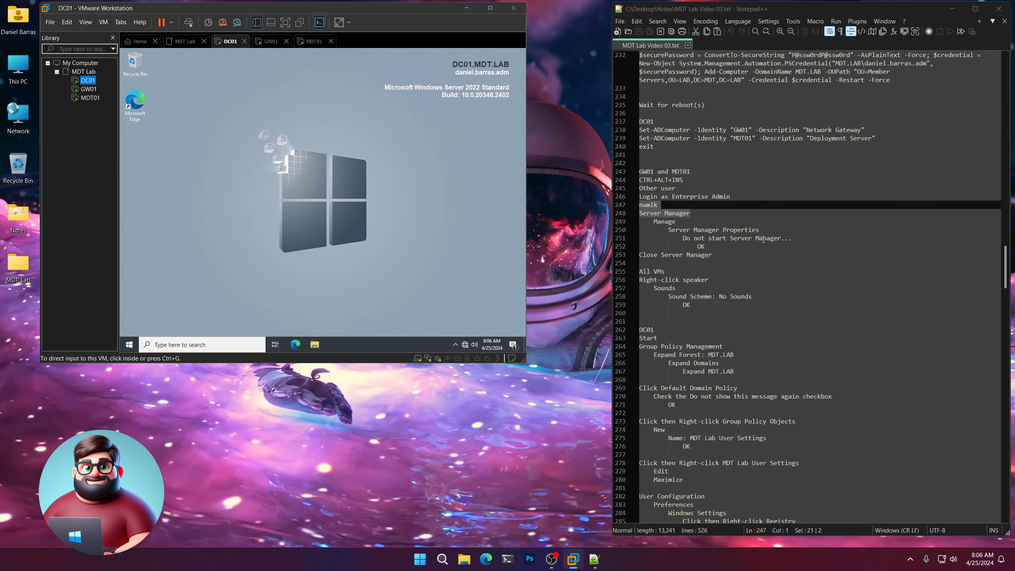
scroll(700, 204, down, 4)
drag(700, 204, 638, 171)
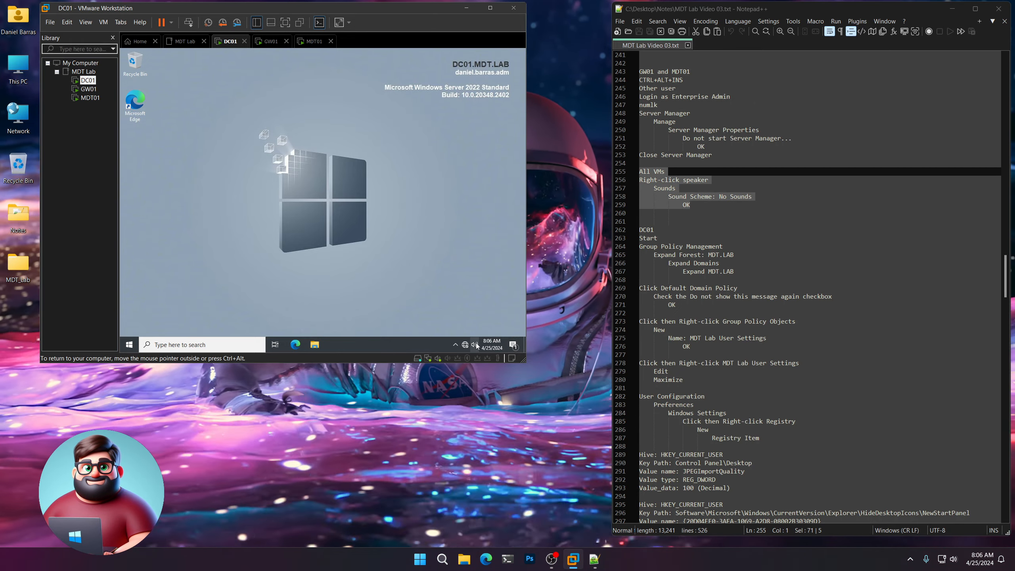
right_click(474, 344)
click(459, 333)
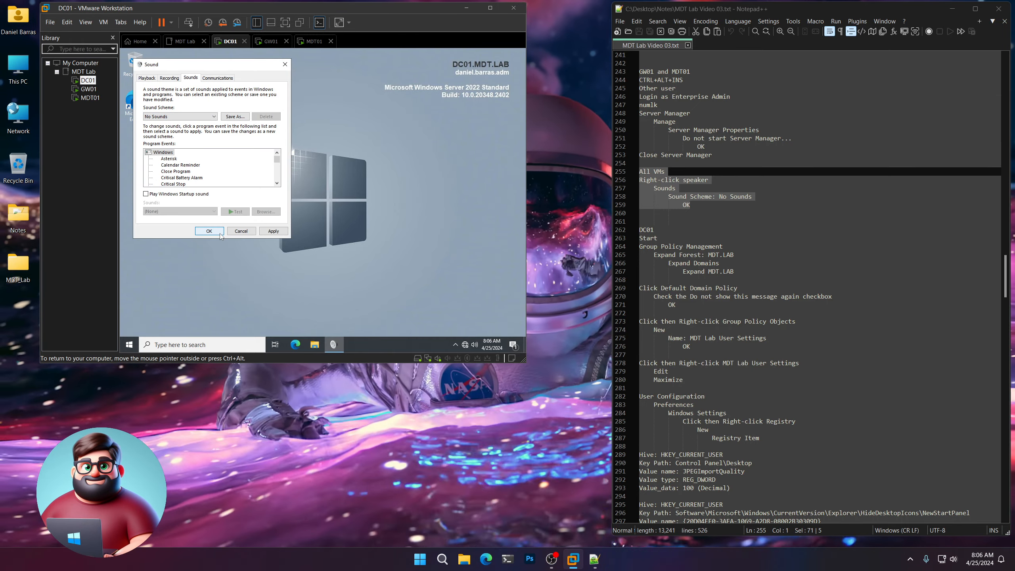
click(209, 231)
Set GW01's sound scheme to No Sounds.
click(89, 89)
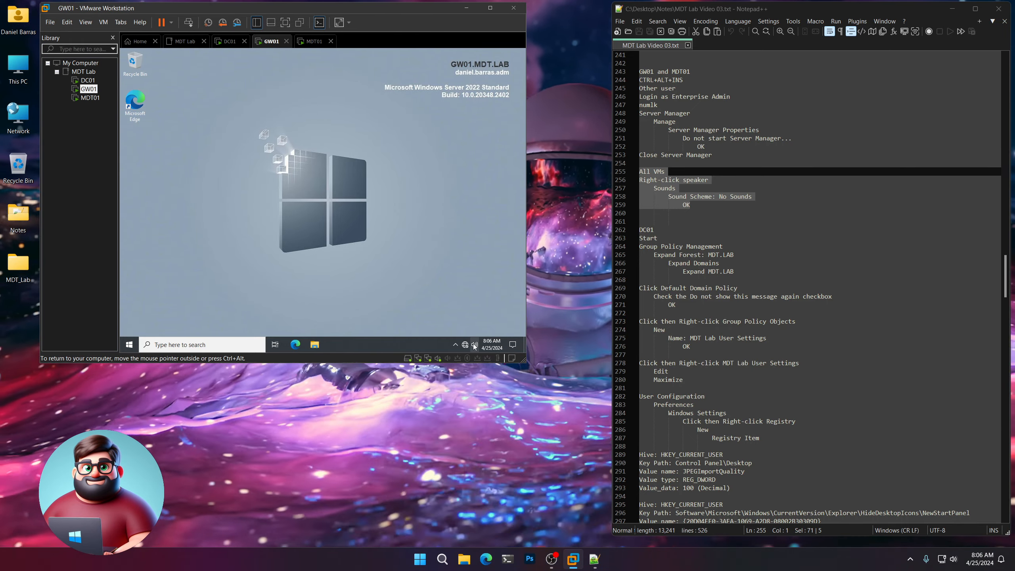
right_click(474, 344)
click(463, 335)
click(214, 138)
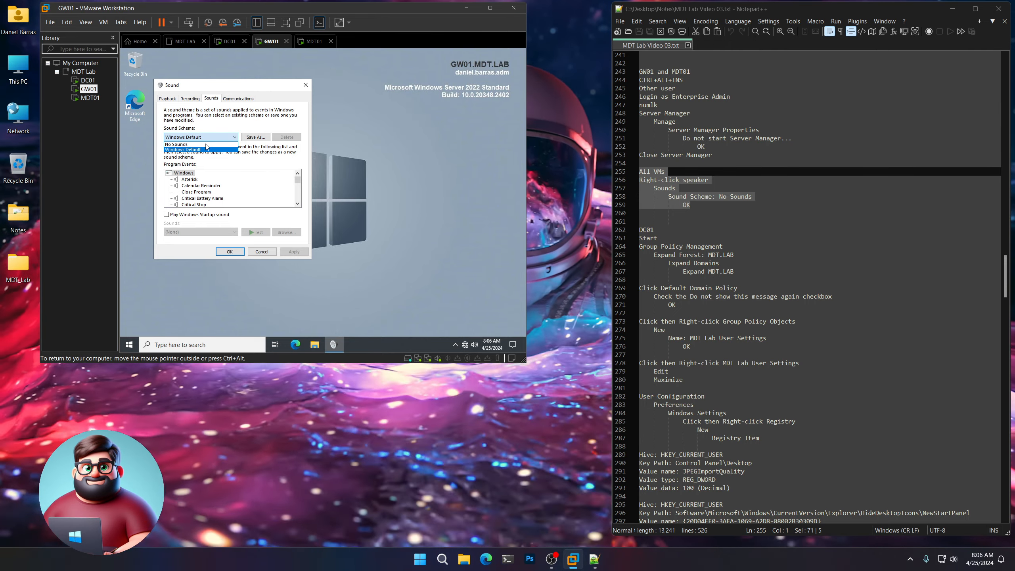
click(207, 144)
click(229, 251)
Set MDT01's sound scheme to No Sounds.
click(79, 98)
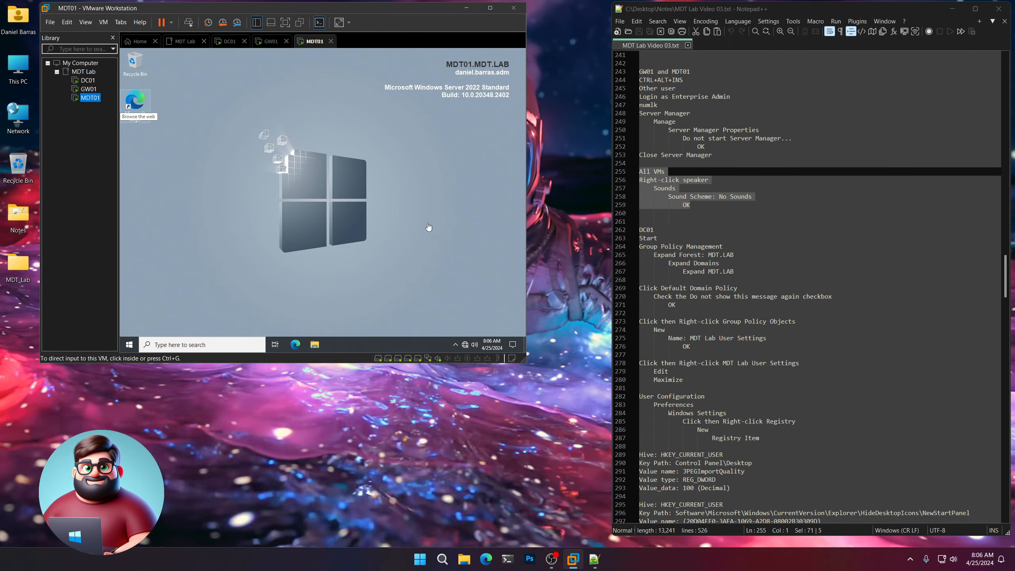
right_click(475, 345)
click(457, 335)
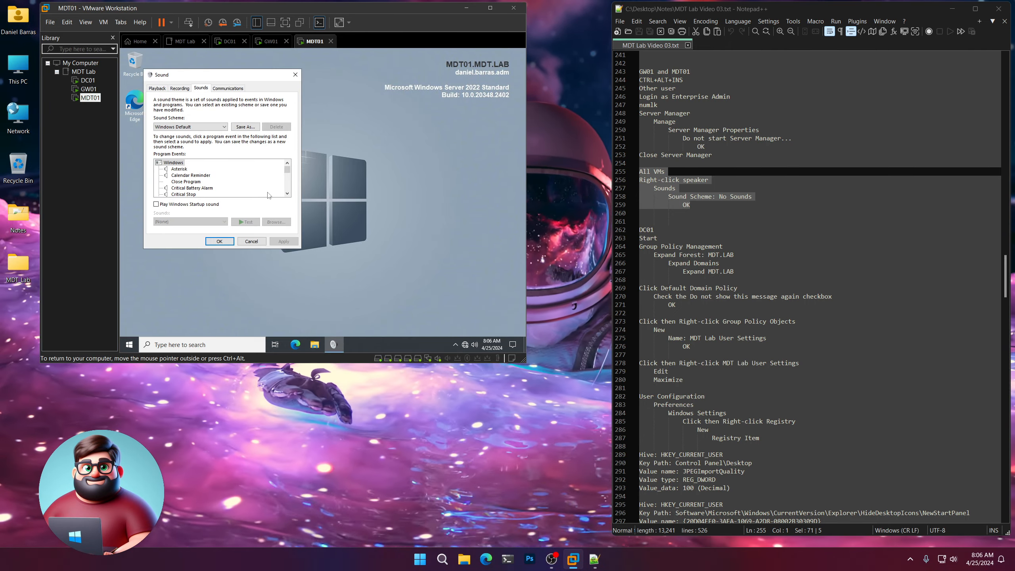
click(207, 126)
click(192, 136)
click(219, 241)
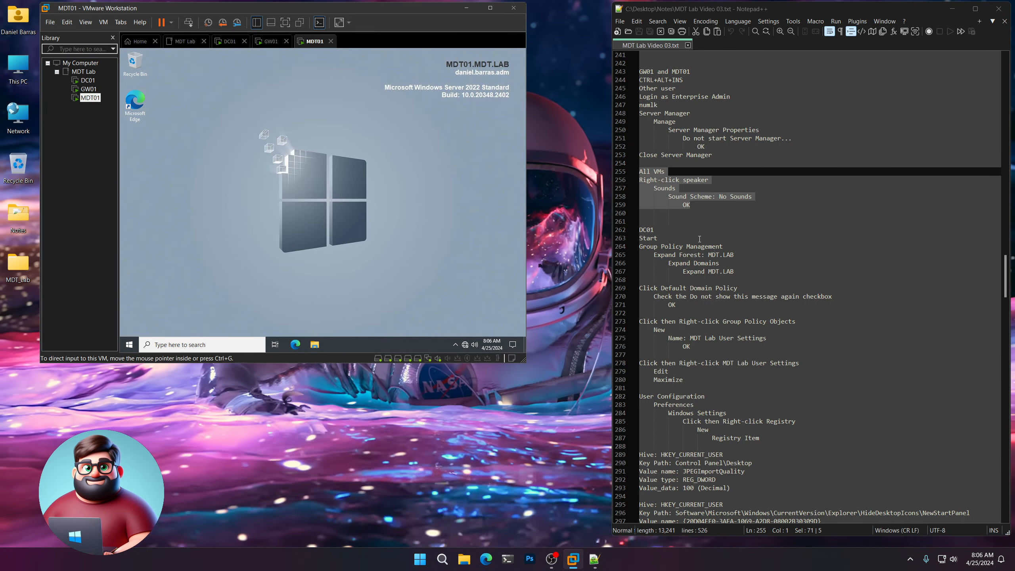
scroll(735, 197, down, 3)
drag(735, 196, 619, 152)
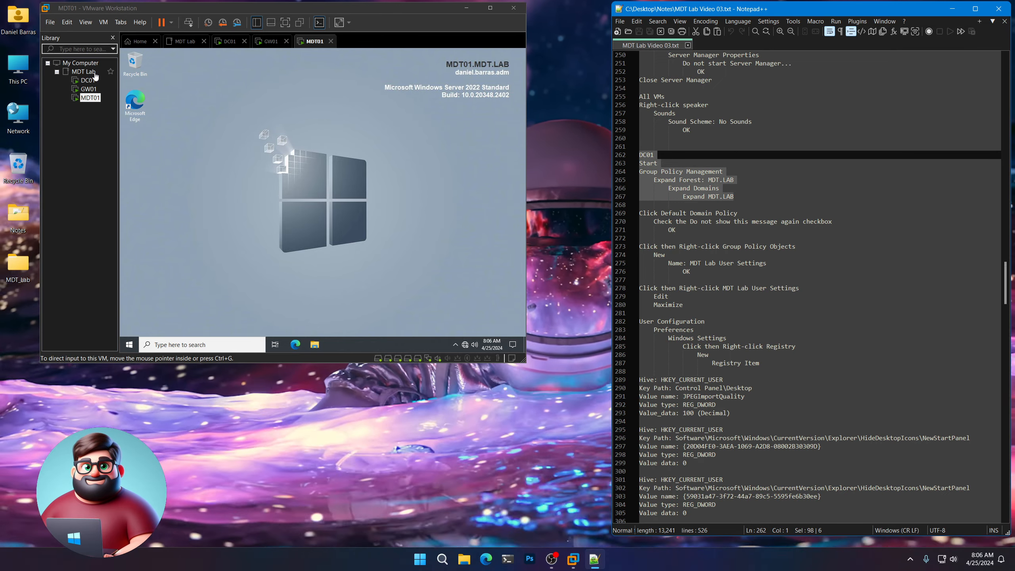
Launch Group Policy Management from the Start menu on DC01.
click(88, 80)
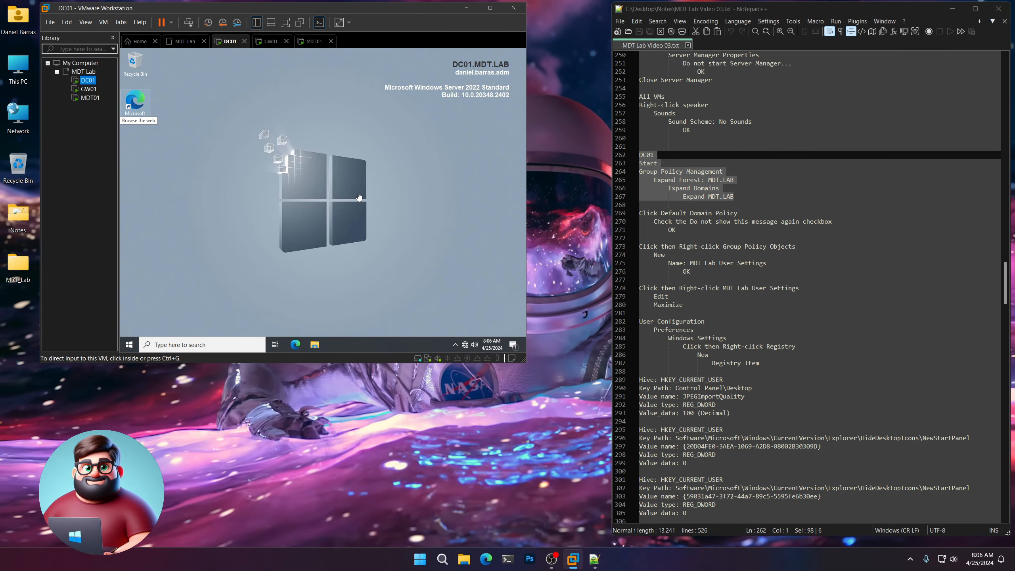
click(212, 282)
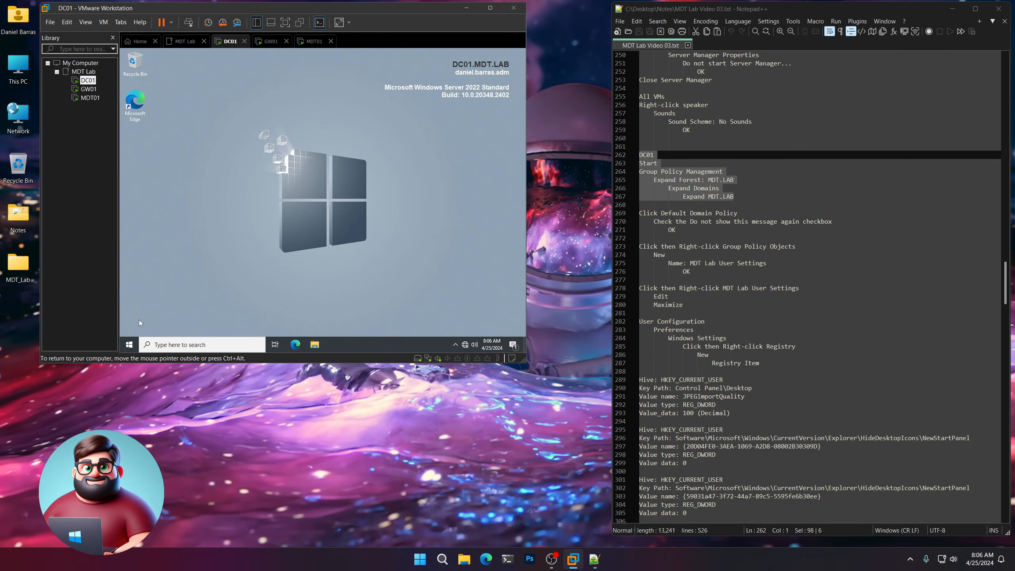
click(129, 344)
scroll(306, 274, down, 2)
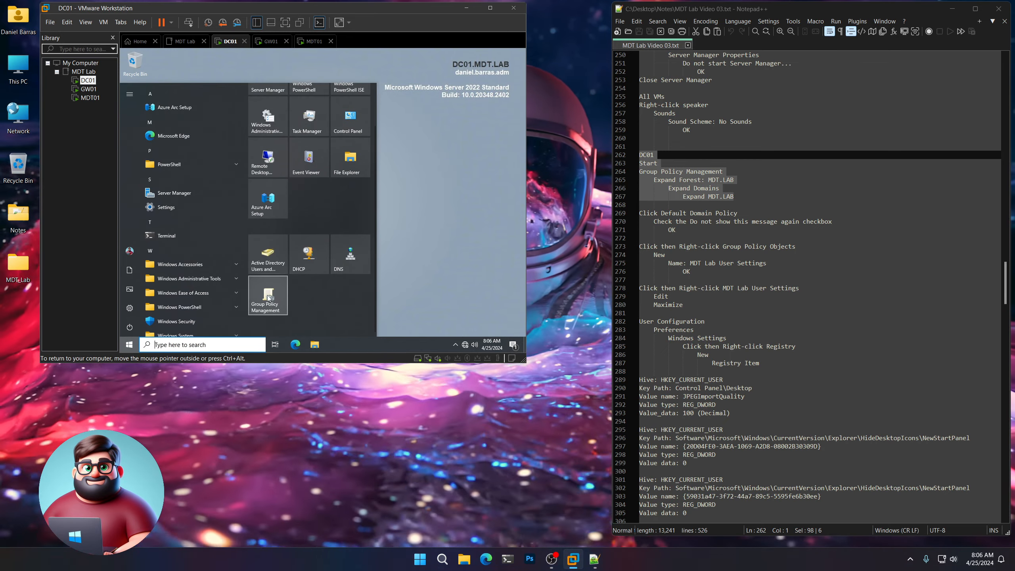
click(267, 299)
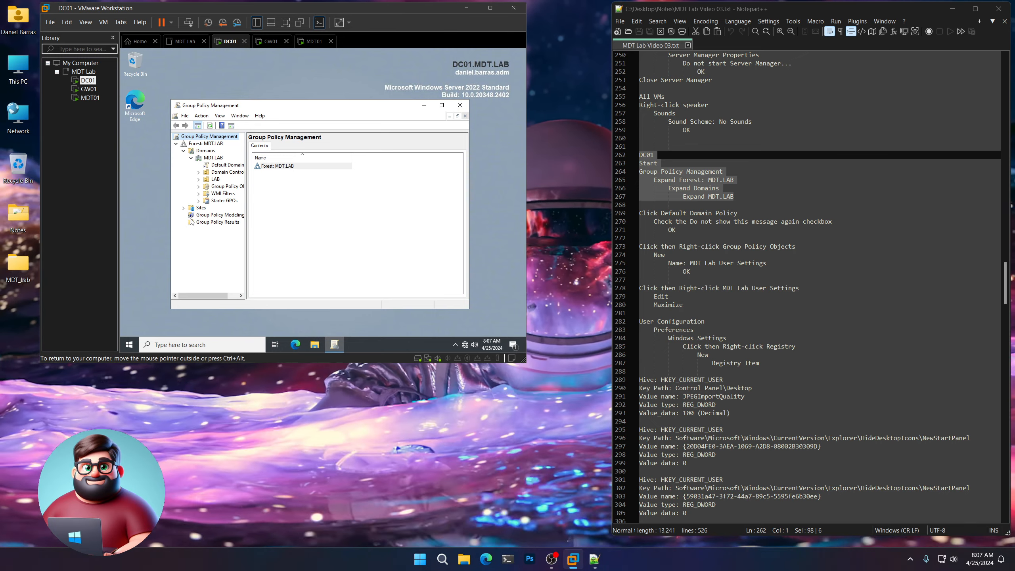
Suppress the Default Domain Policy link warning permanently and list MDT.LAB's Group Policy Objects.
click(230, 166)
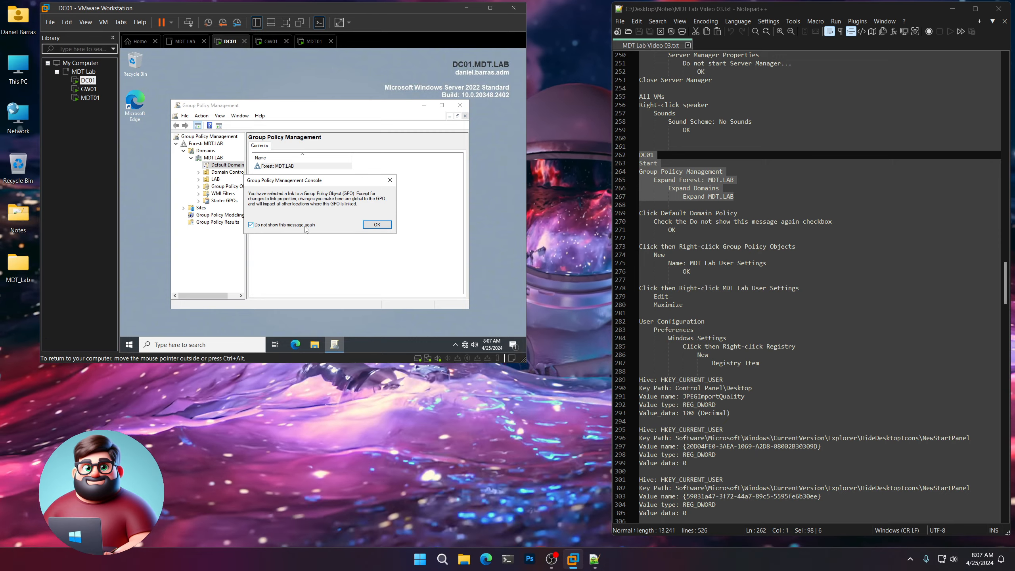
click(376, 225)
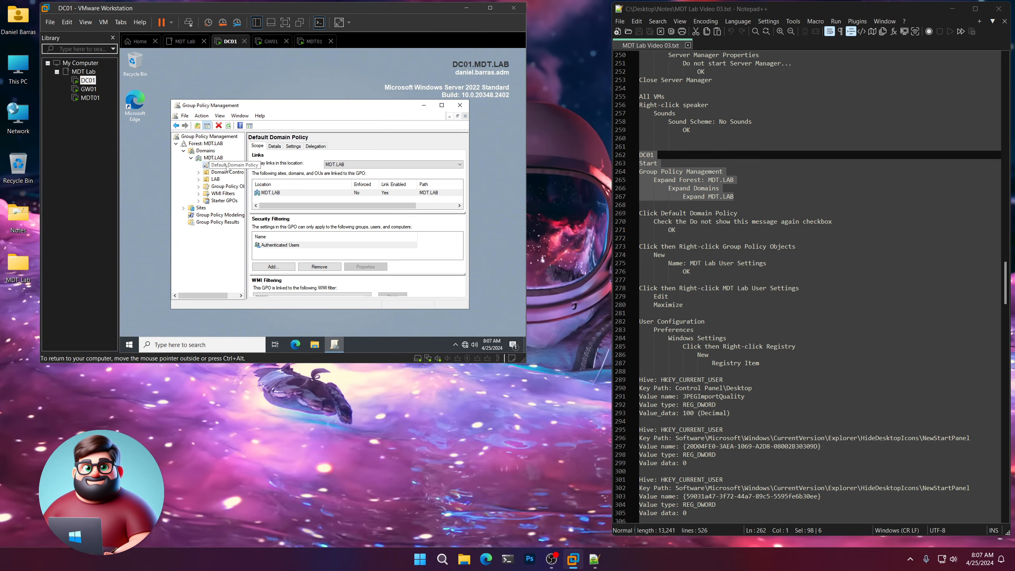
right_click(226, 167)
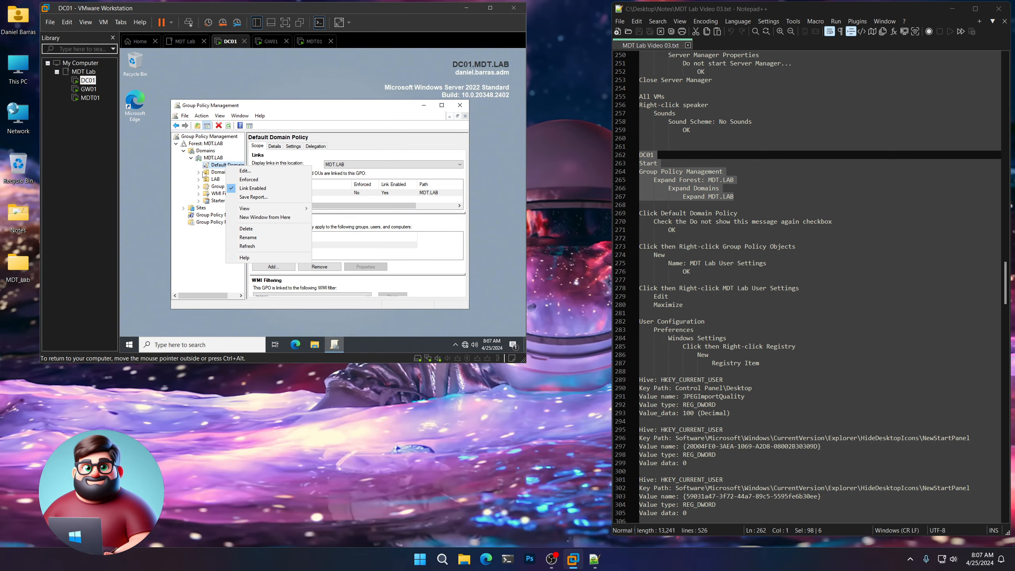
click(185, 202)
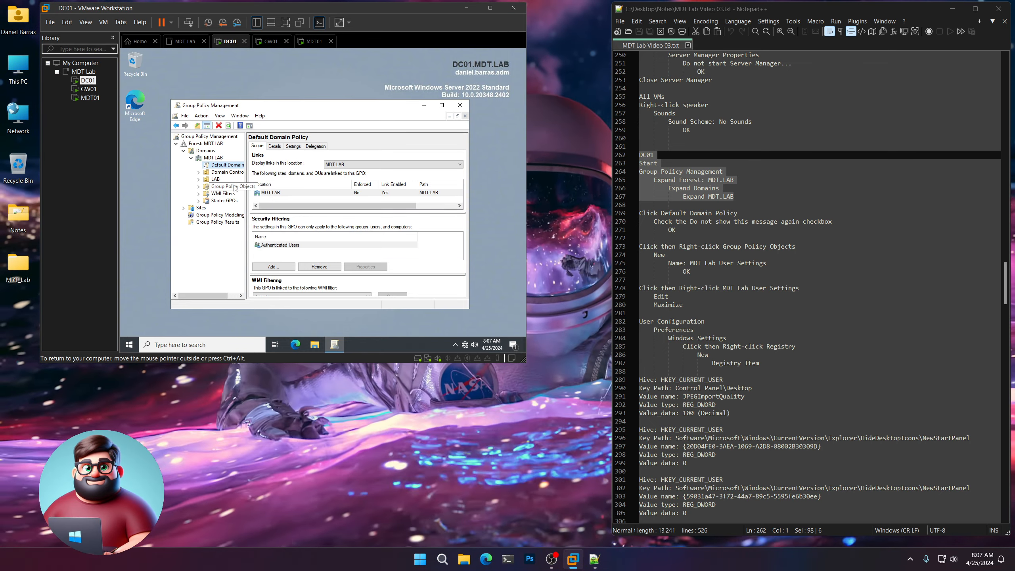
click(226, 186)
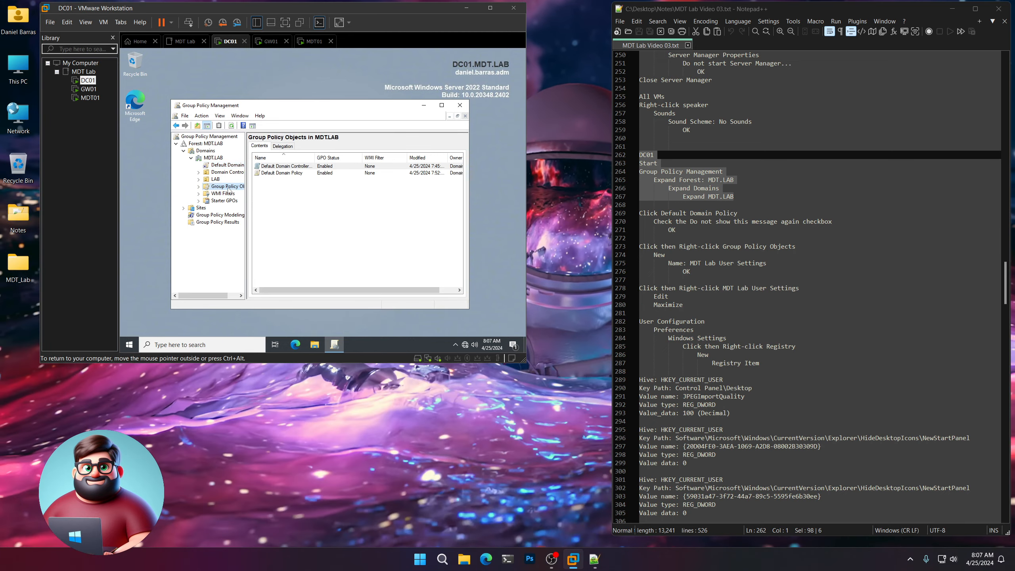
Create a new GPO named 'MDT Lab User Settings' on DC01 and select it in the list.
drag(691, 272, 623, 246)
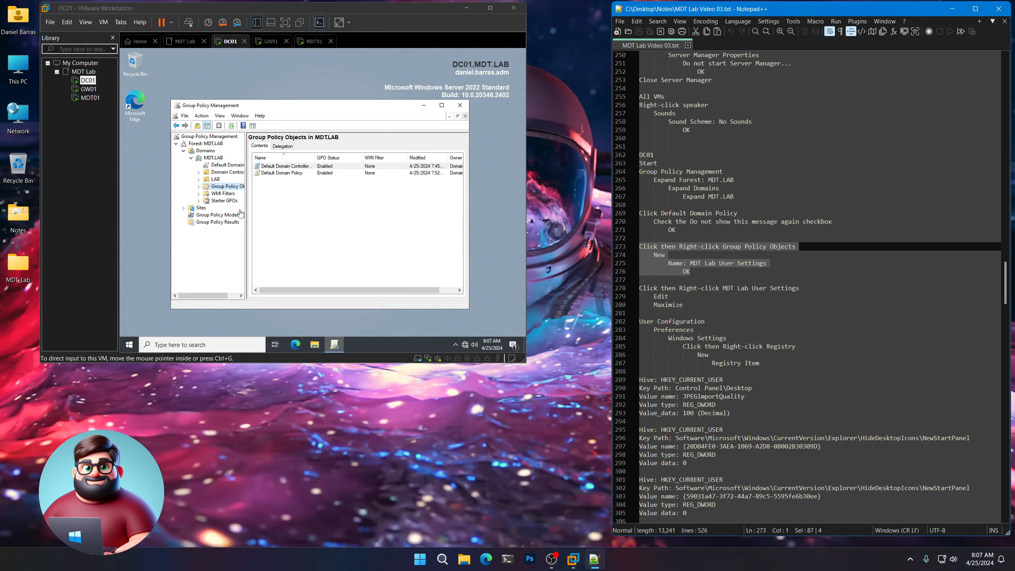
click(229, 189)
right_click(229, 189)
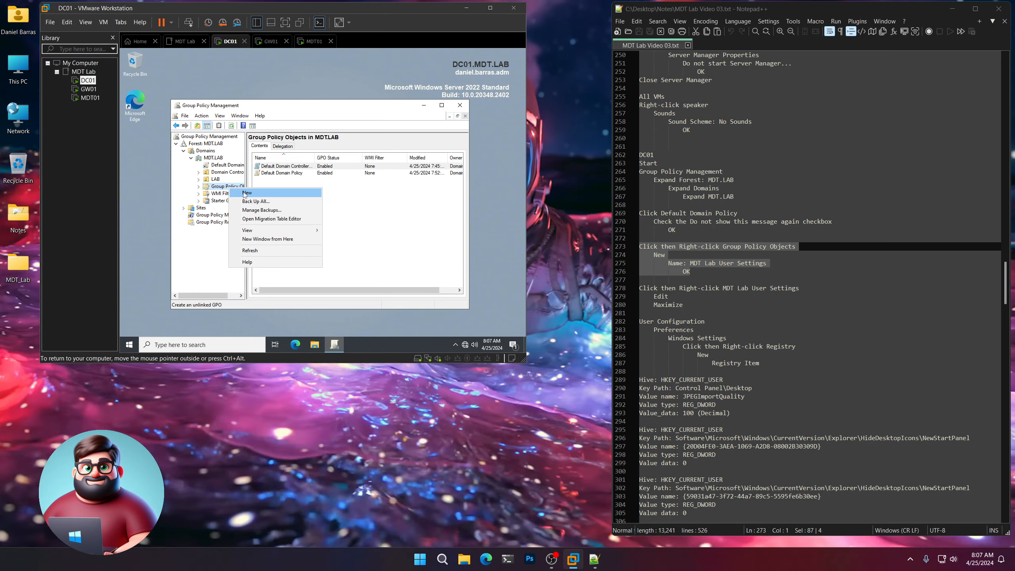
click(247, 193)
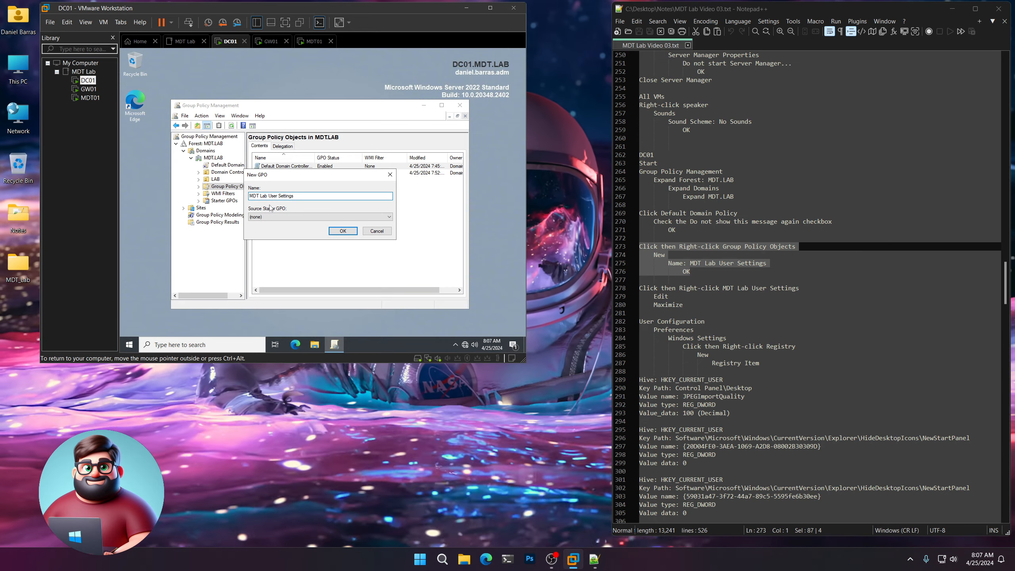
click(343, 231)
scroll(709, 273, down, 3)
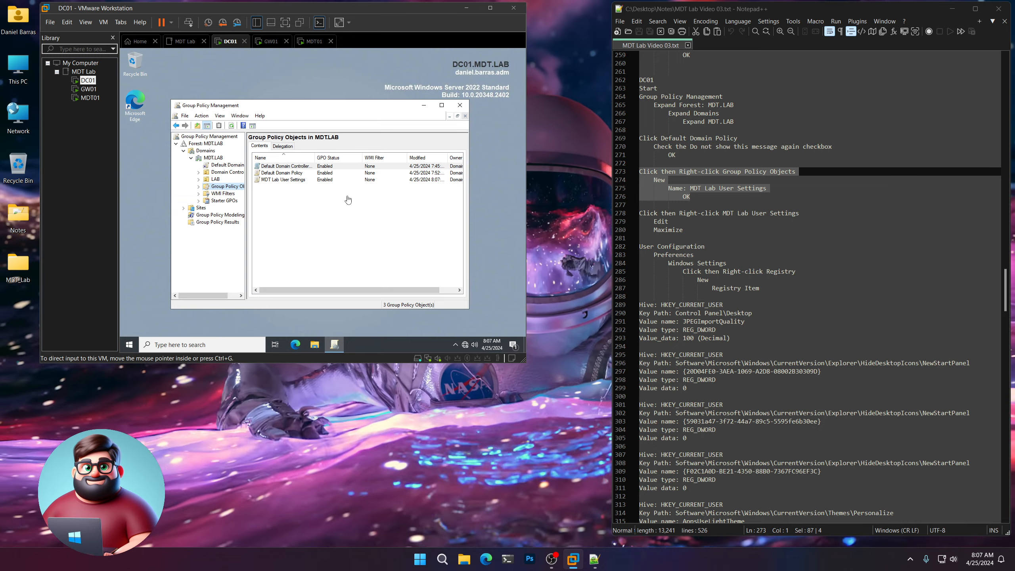
click(291, 180)
Open the MDT Lab User Settings GPO in the policy editor, maximized.
right_click(292, 179)
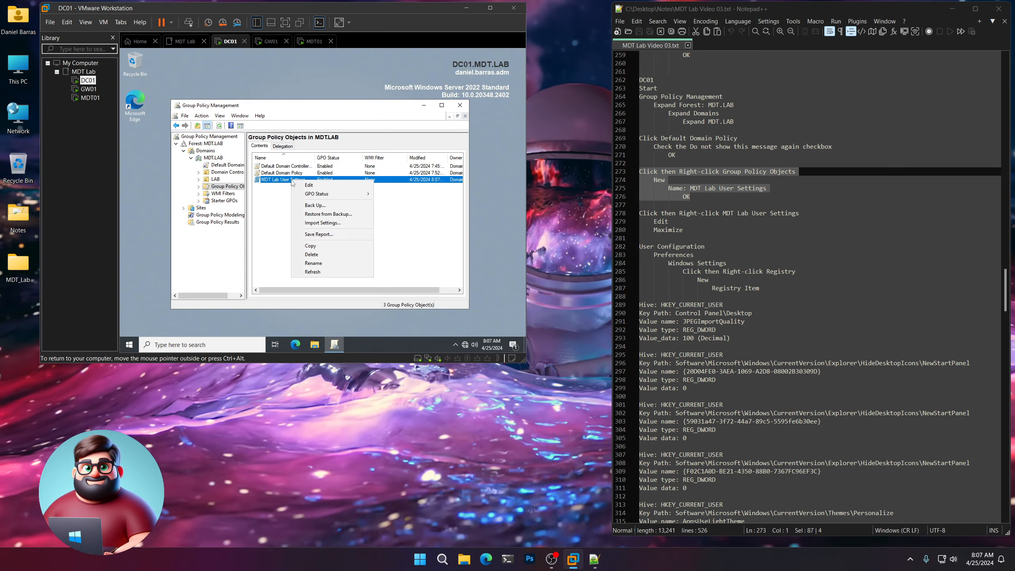
click(308, 185)
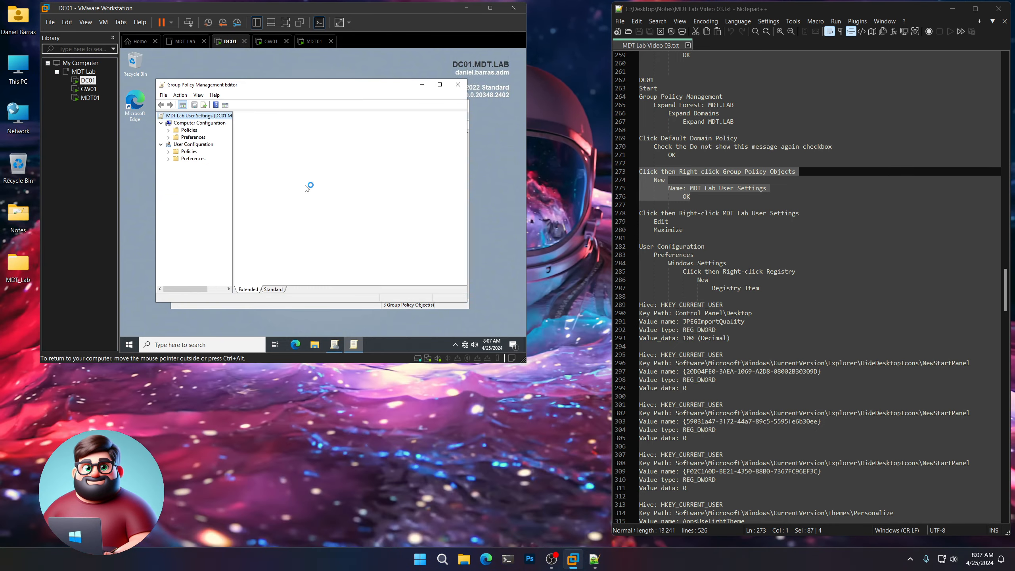
click(440, 85)
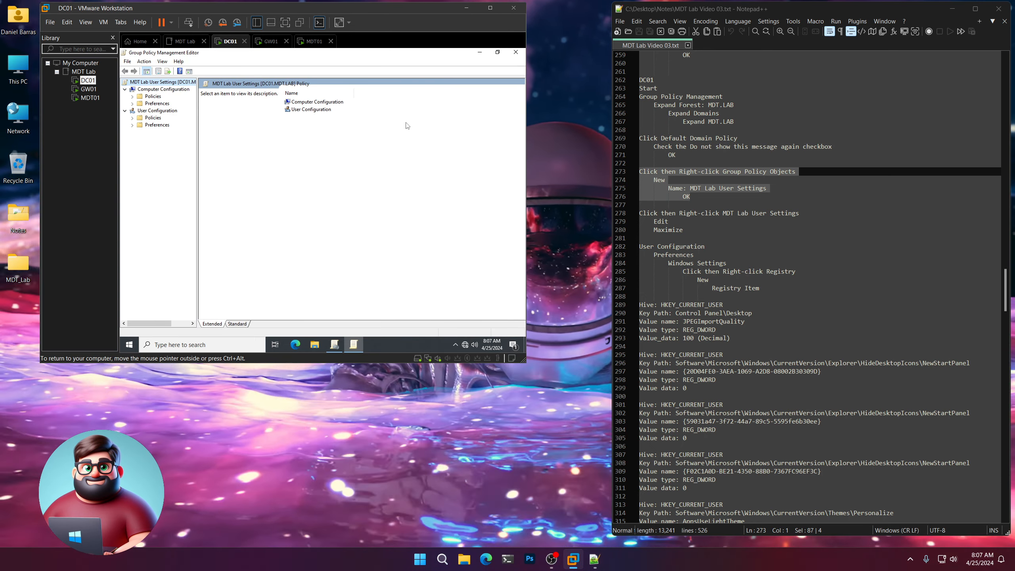
scroll(715, 260, down, 3)
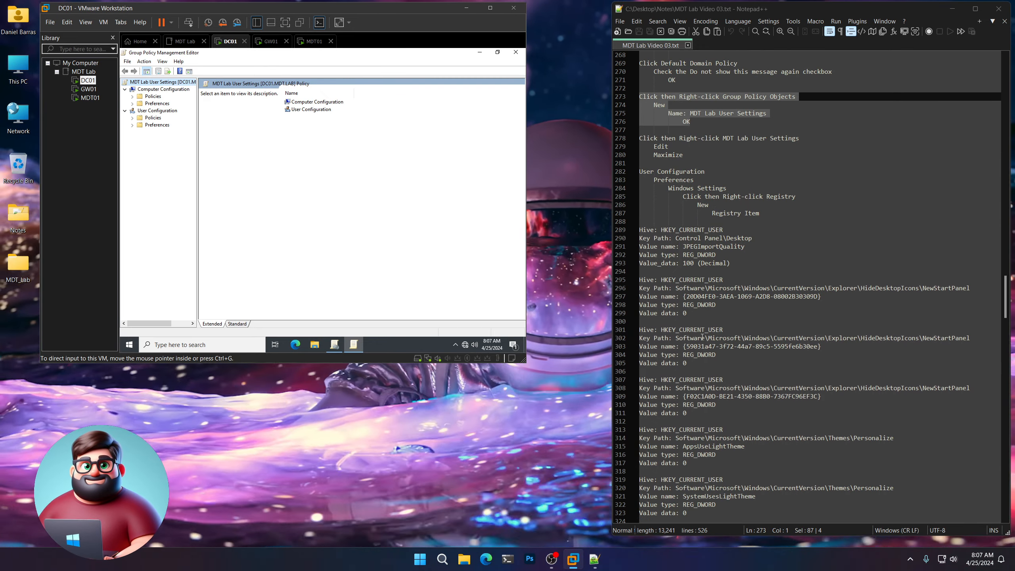
scroll(702, 337, down, 20)
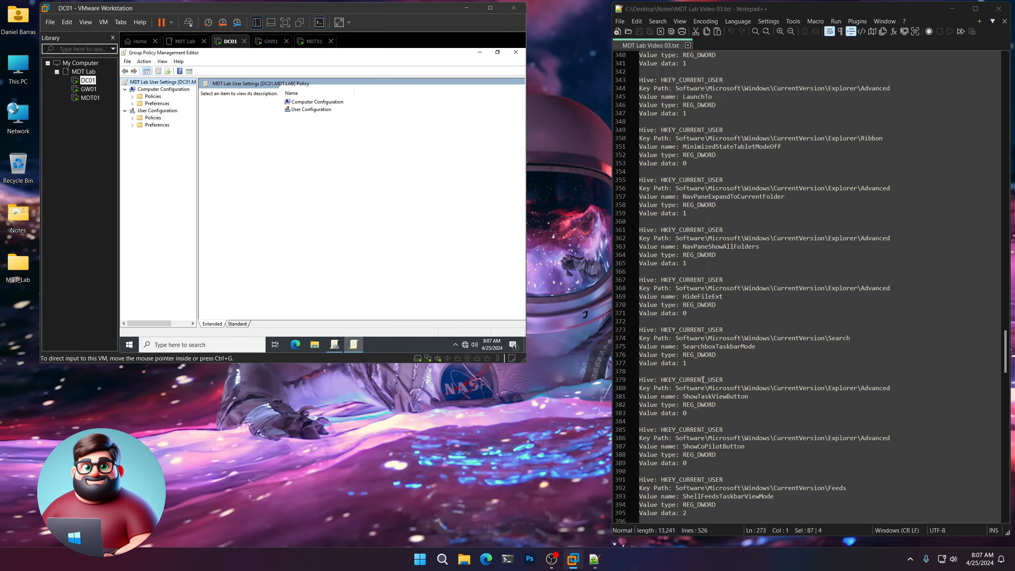
scroll(702, 379, down, 12)
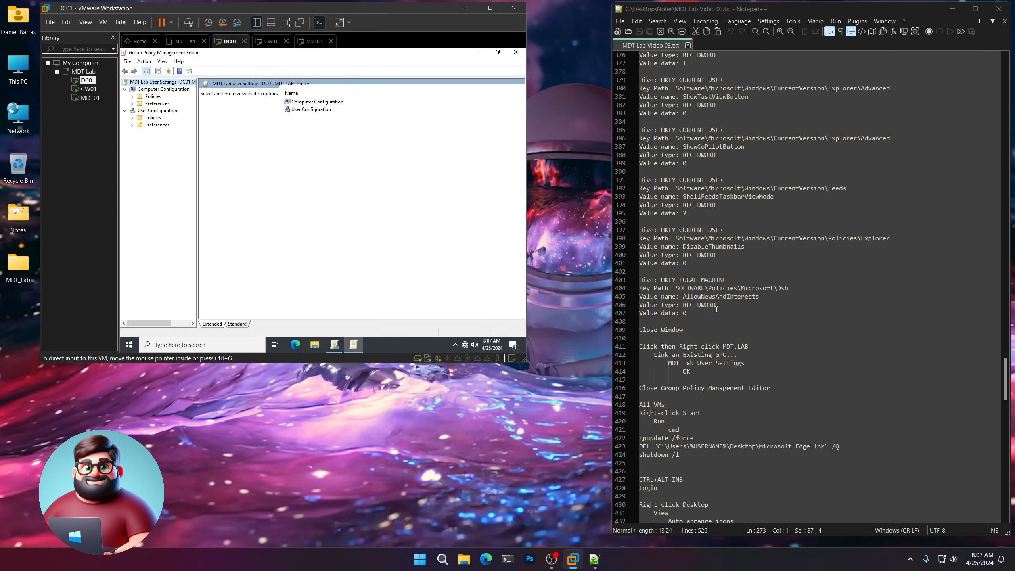
scroll(715, 320, up, 20)
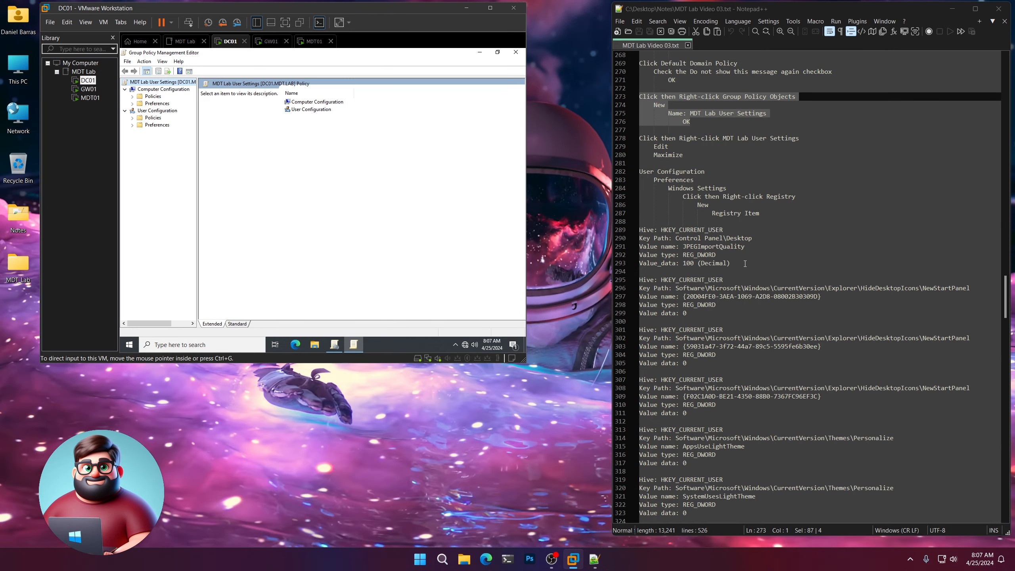
Note the first registry setting, then minimize the editor and Group Policy Management to show DC01's desktop.
drag(745, 263, 639, 229)
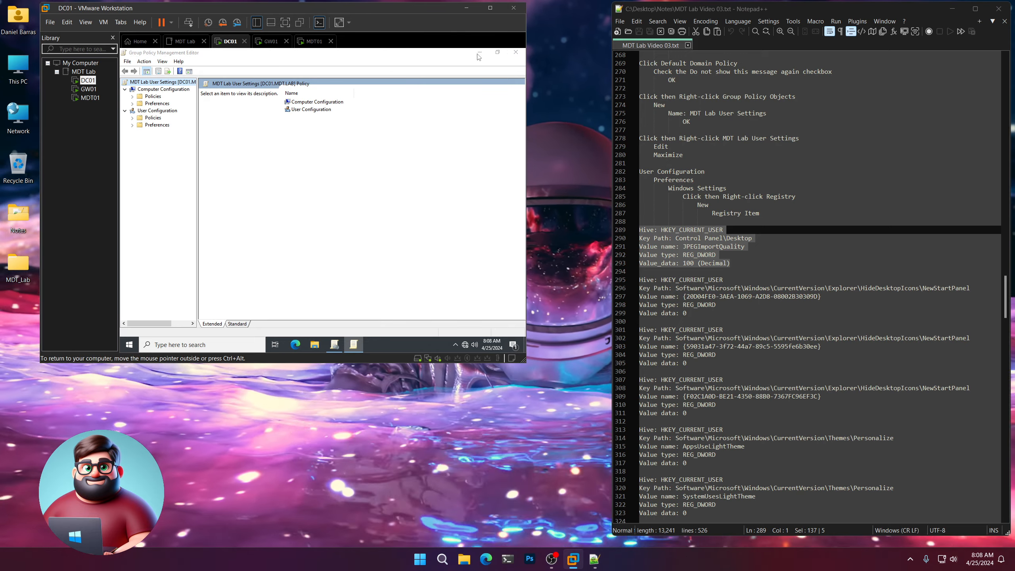
click(478, 54)
click(423, 106)
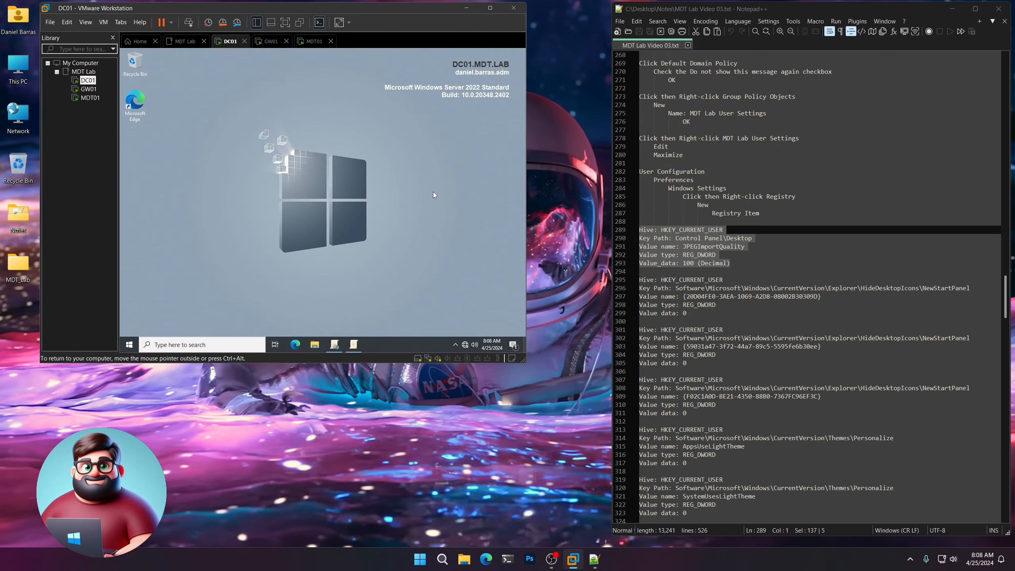
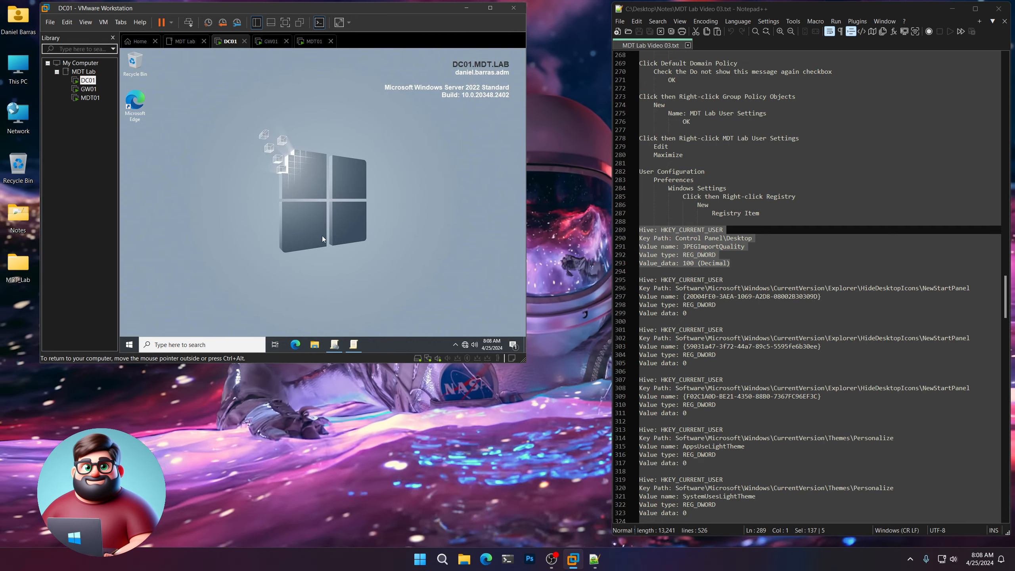
Restore the MDT Lab User Settings editor and show User Configuration > Preferences > Windows Settings > Registry.
click(355, 344)
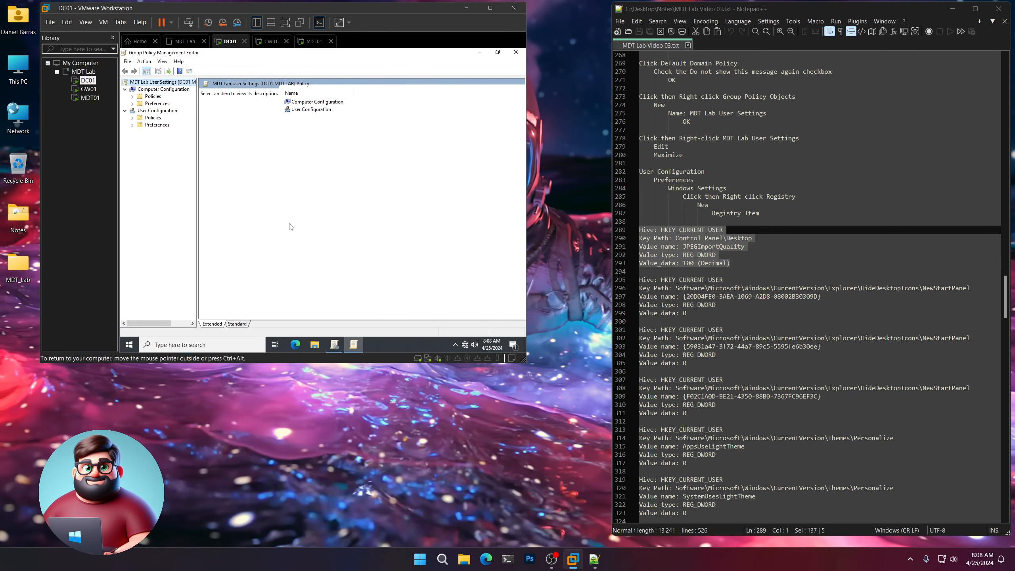
drag(771, 212, 614, 178)
click(170, 166)
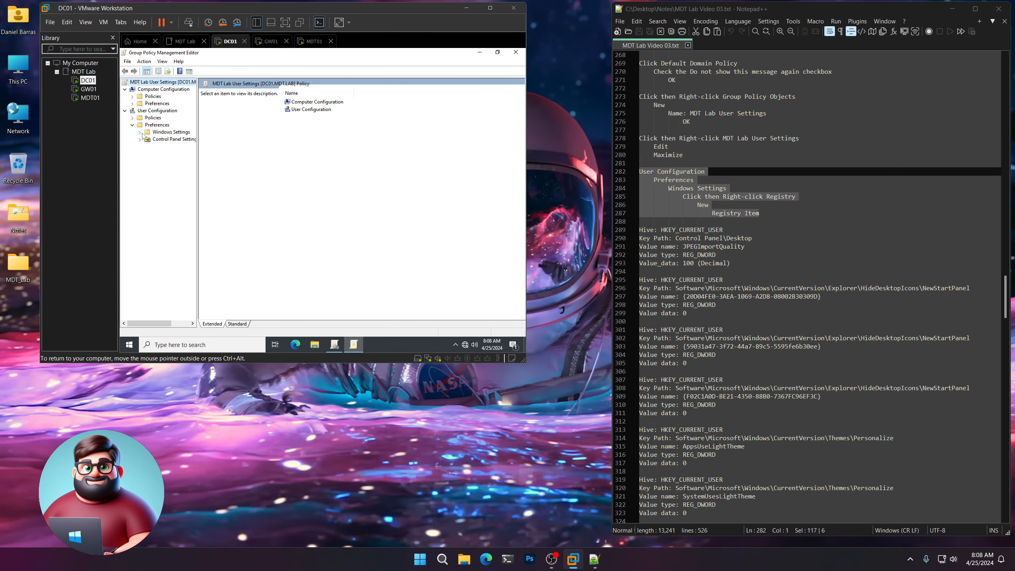
click(141, 132)
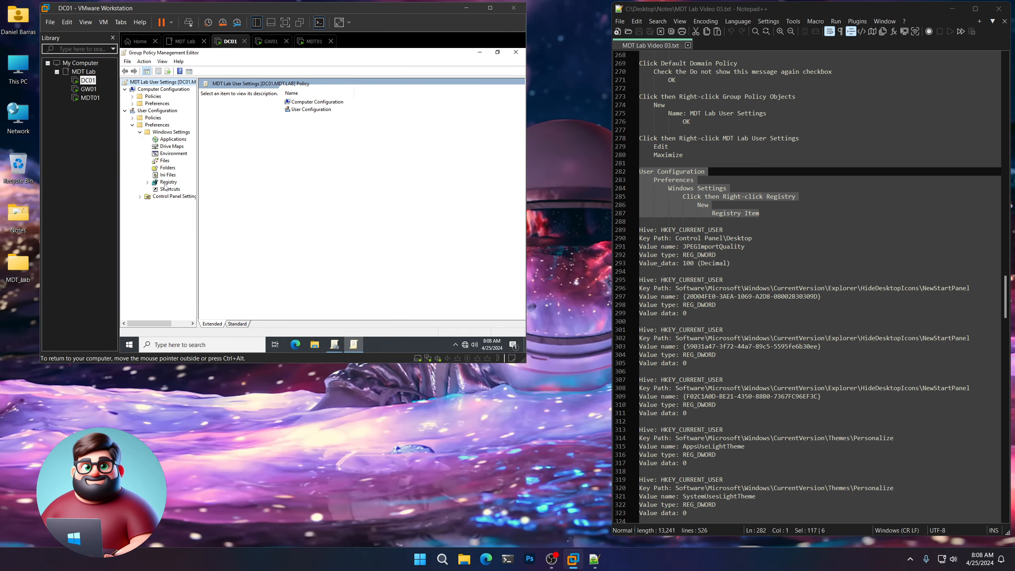
click(167, 182)
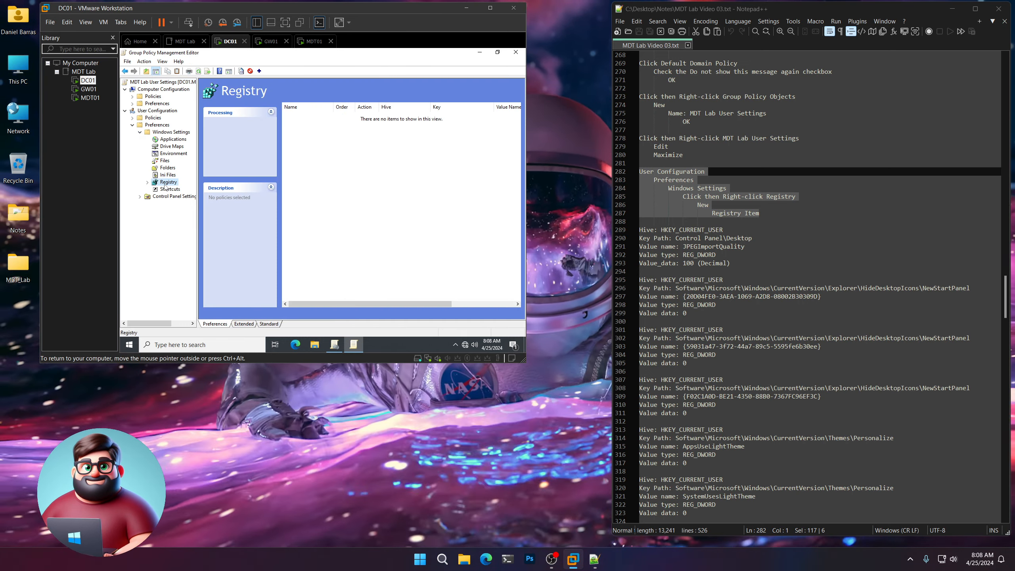
Start a new registry item and copy the Control Panel\Desktop key path into it from the notes.
right_click(166, 185)
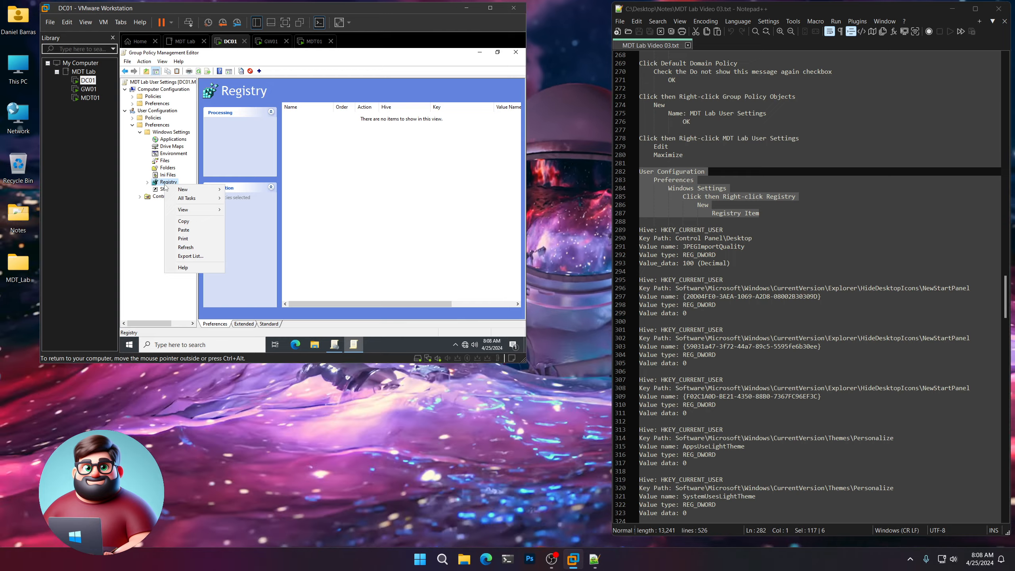
mouse_move(191, 189)
click(252, 191)
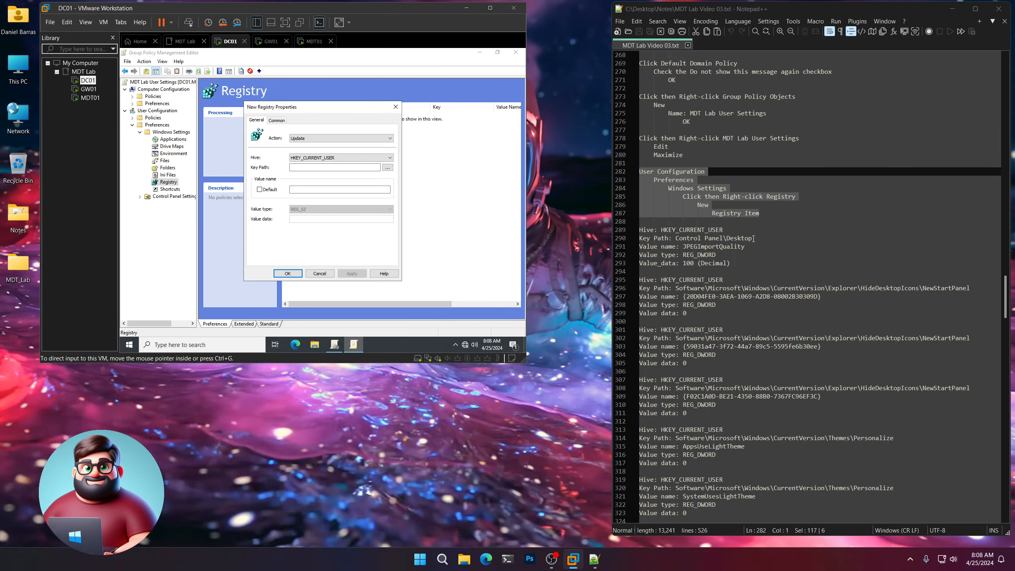
drag(758, 239, 742, 239)
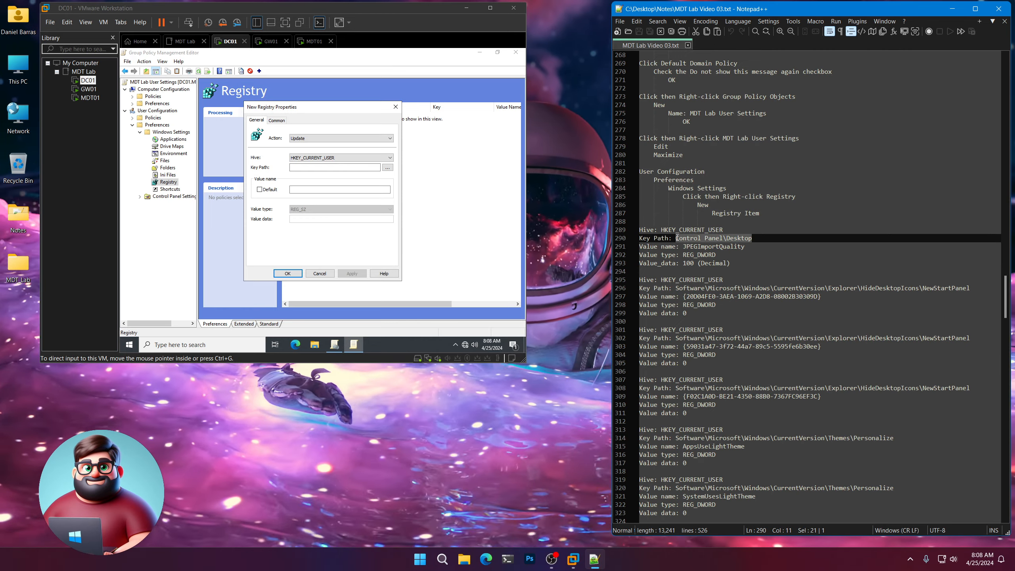
right_click(688, 241)
click(706, 258)
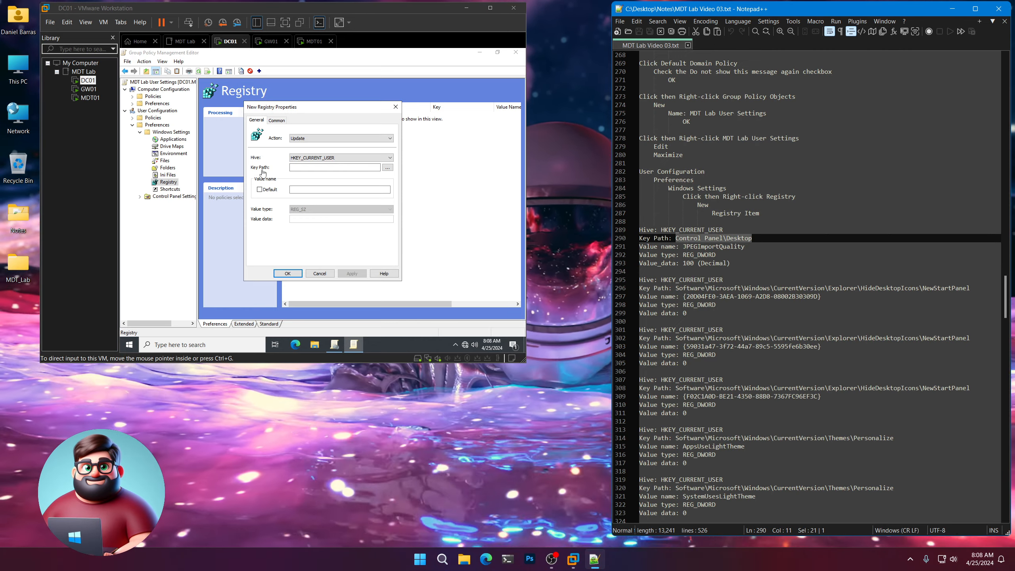
click(311, 167)
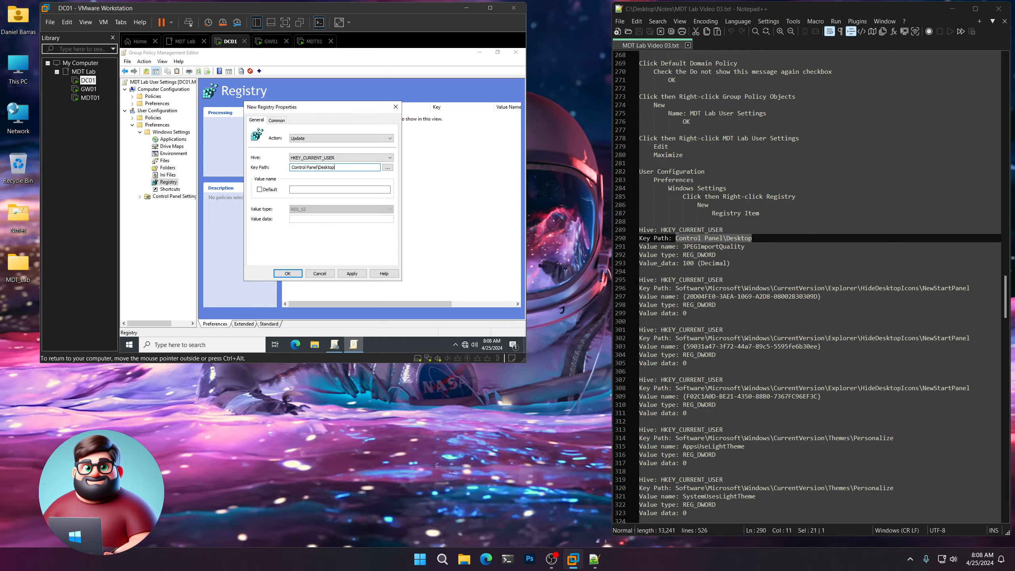
Set value name JPEGImportQuality as REG_DWORD with data 100 decimal and save the item.
click(747, 246)
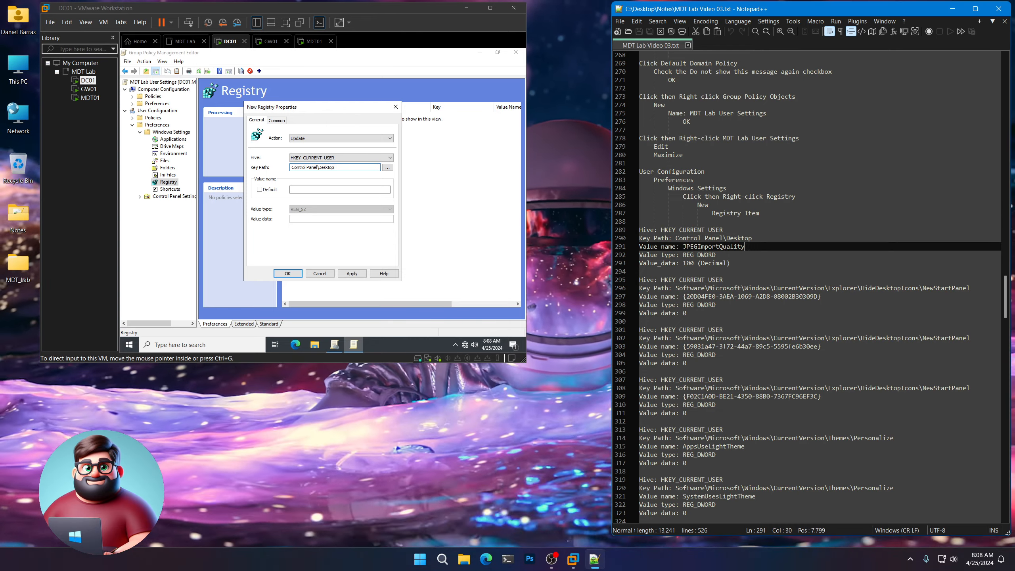
right_click(696, 248)
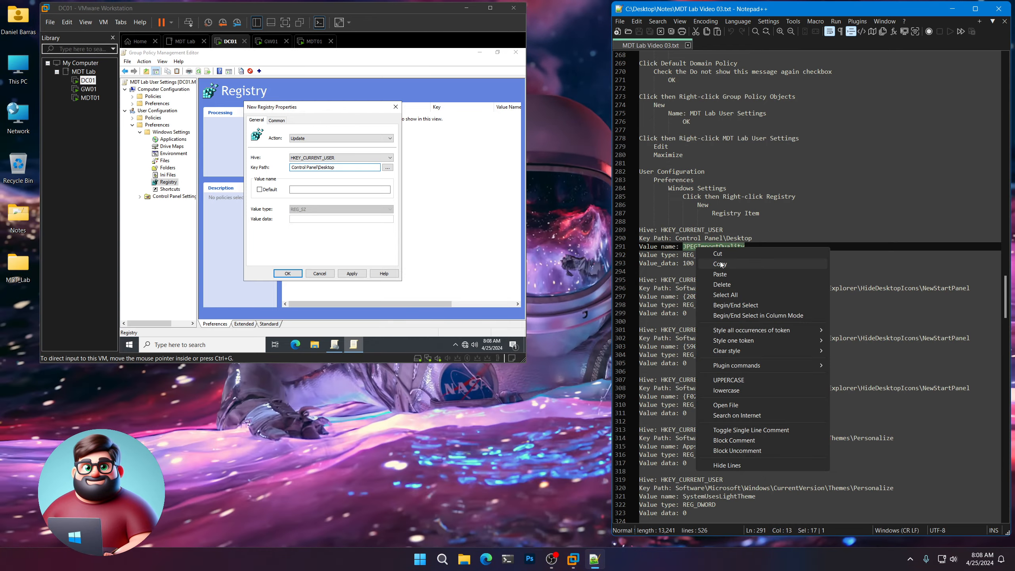
click(720, 264)
click(323, 193)
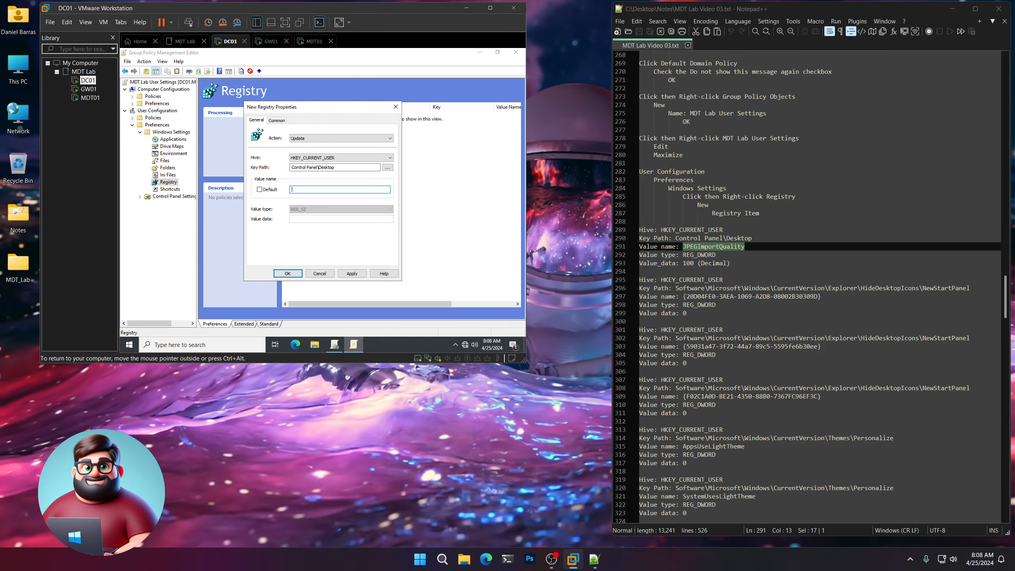
key(ctrl+v)
click(318, 211)
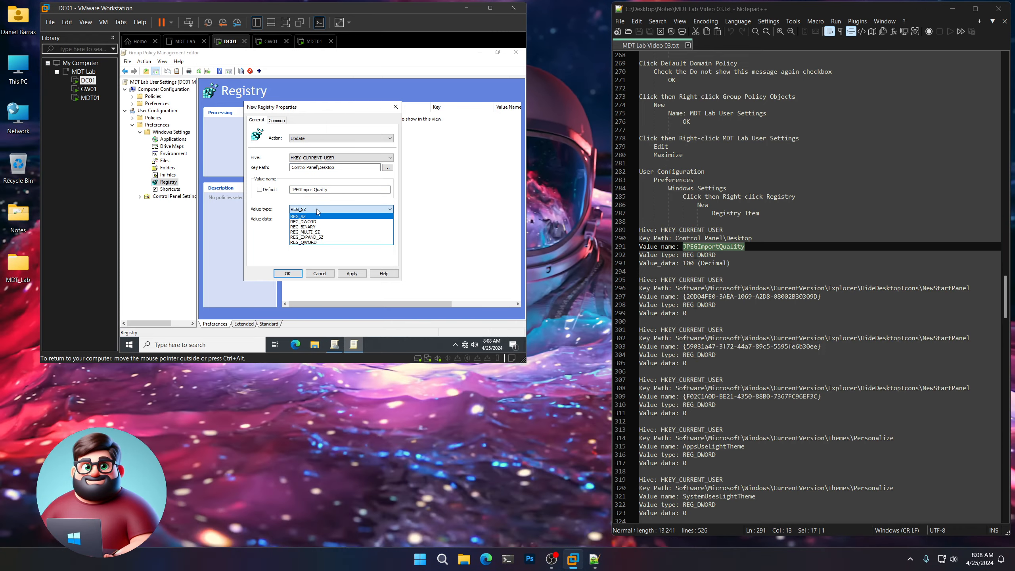
click(313, 222)
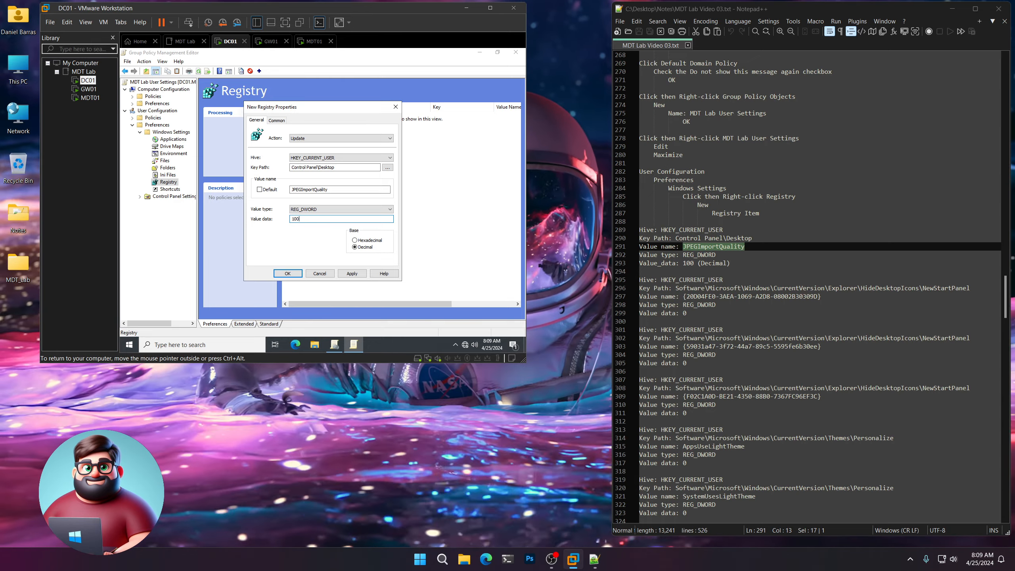
click(287, 274)
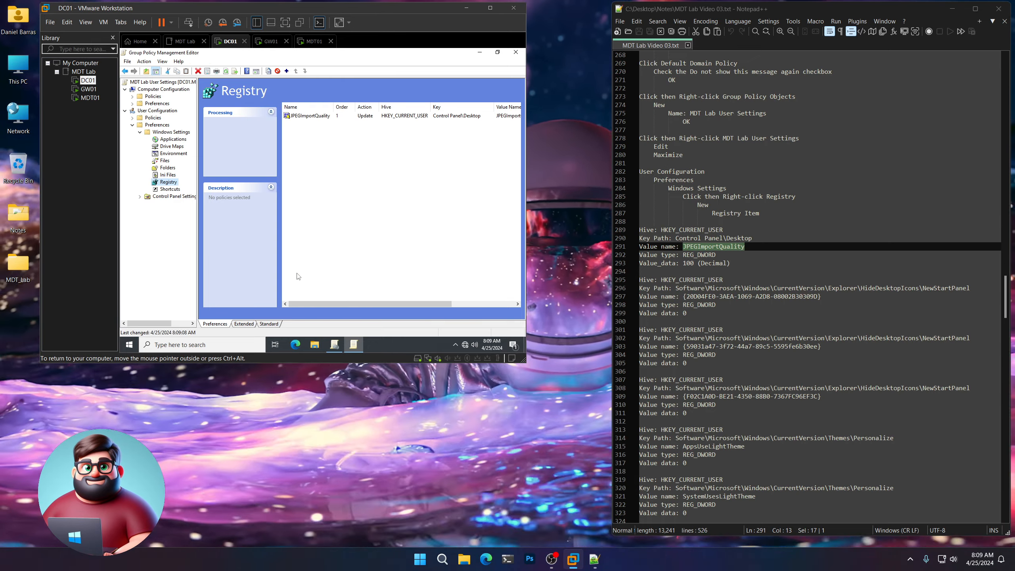
scroll(726, 192, down, 4)
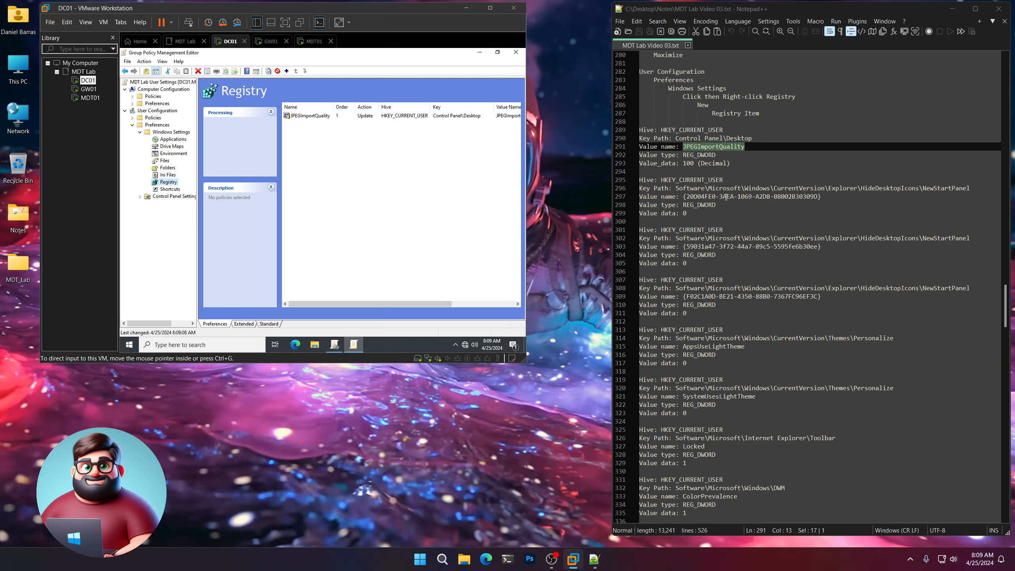
Start another registry item and paste the HideDesktopIcons\NewStartPanel key path from line 296.
right_click(168, 182)
mouse_move(192, 191)
click(254, 187)
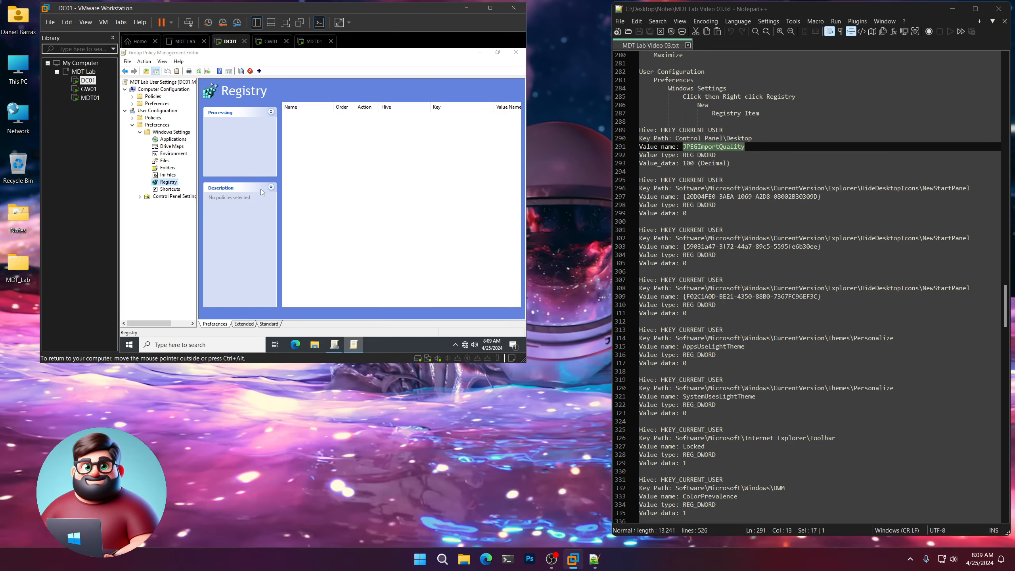
drag(969, 188, 675, 188)
right_click(689, 188)
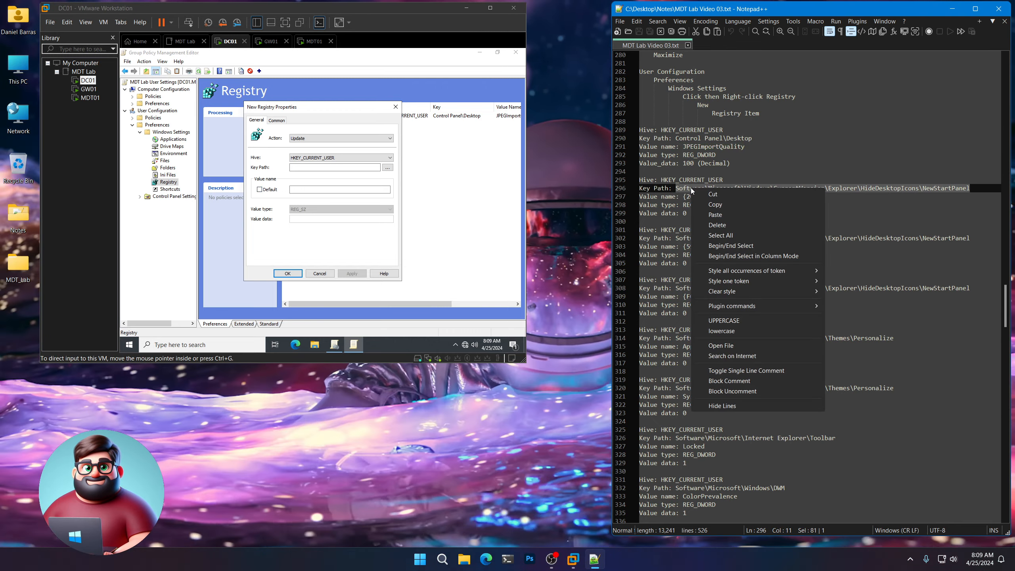
click(709, 205)
key(ctrl+v)
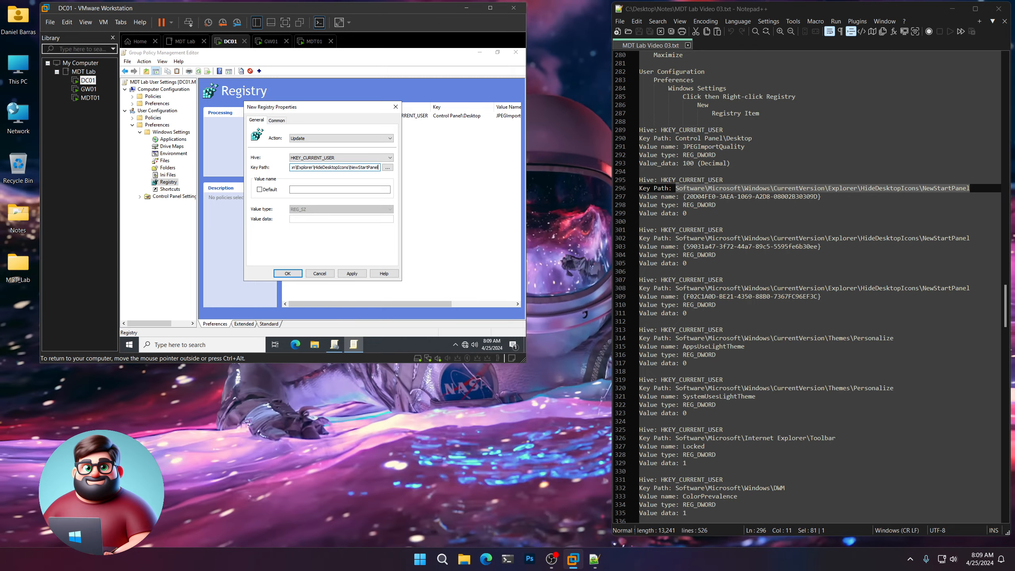
Enter value name {20D04FE0-3AEA-1069-A2D8-08002B30309D} as REG_DWORD 0 and save the item.
click(823, 197)
drag(823, 196, 683, 196)
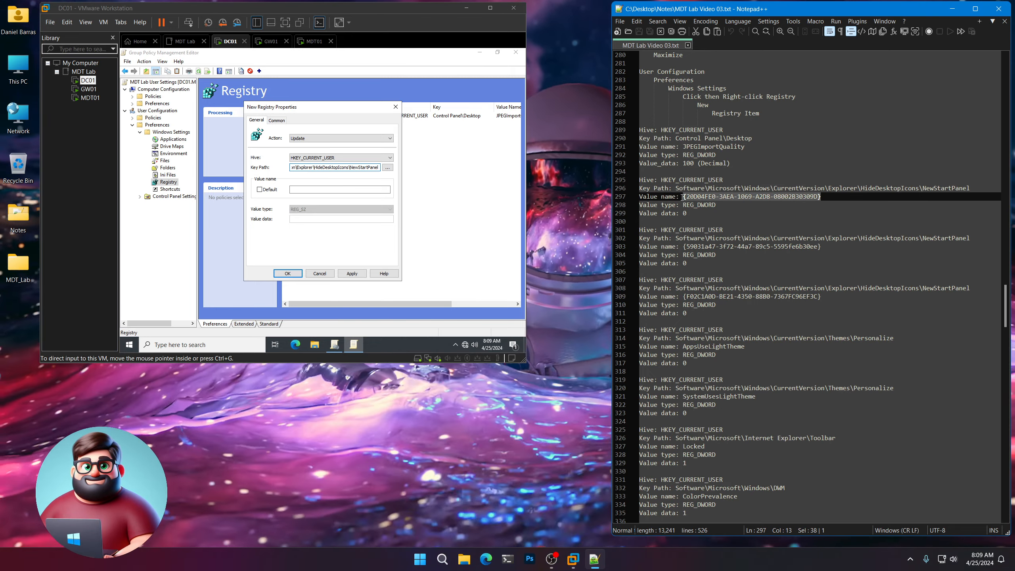
right_click(702, 197)
click(725, 215)
click(340, 189)
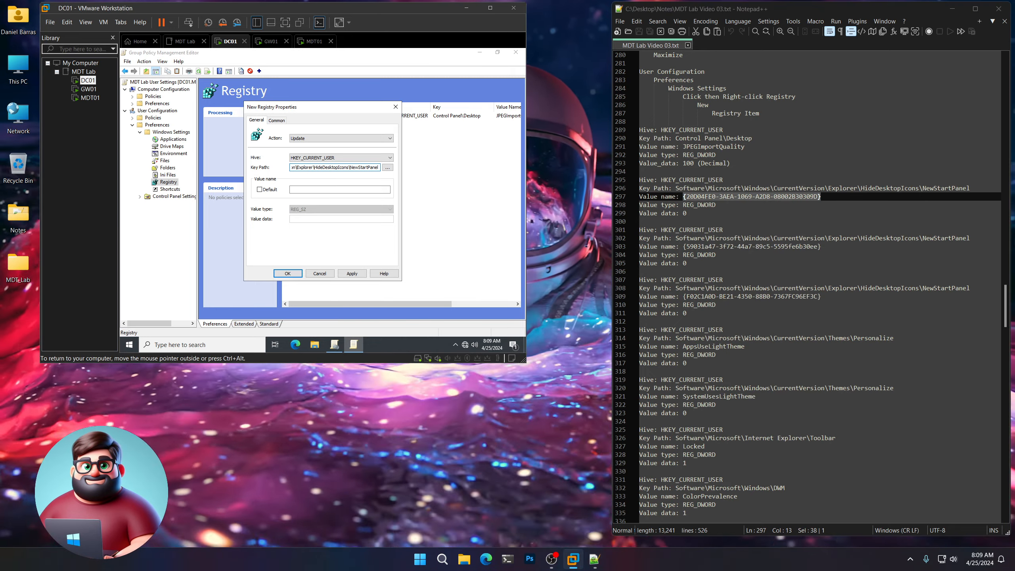
key(ctrl+v)
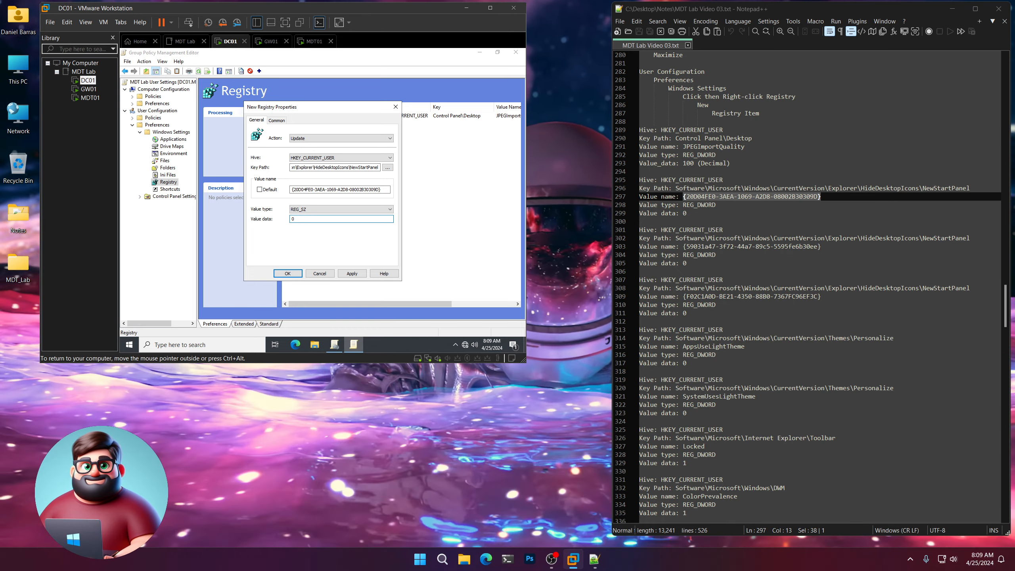
click(326, 209)
click(323, 233)
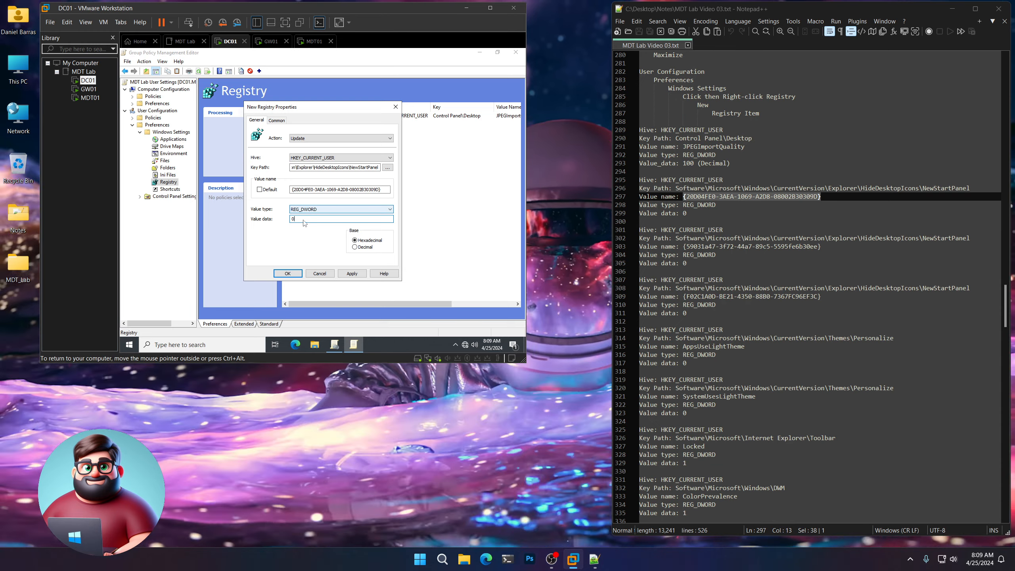
click(289, 274)
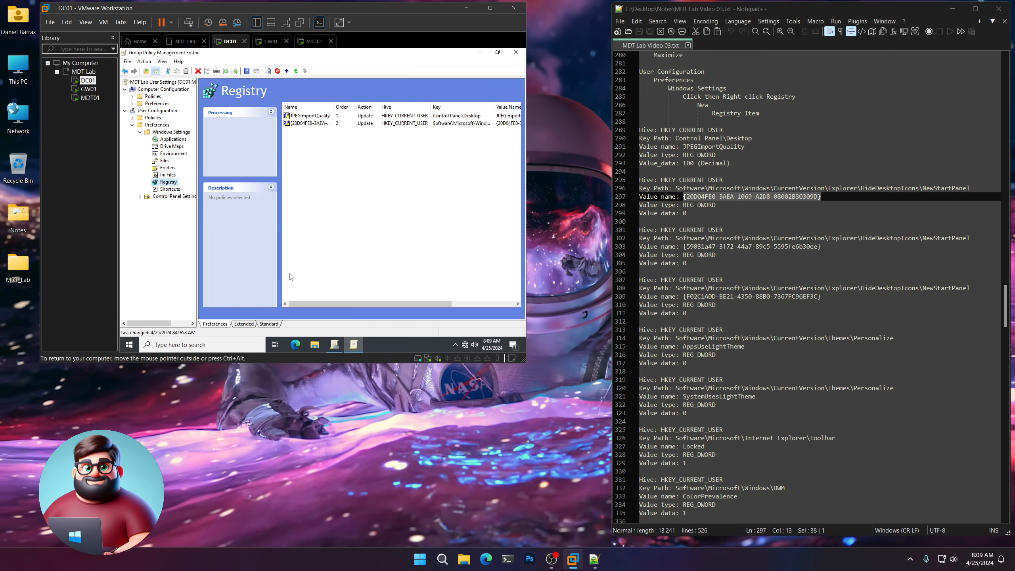
Create a third registry item with the NewStartPanel key path copied from line 302.
drag(965, 239, 729, 236)
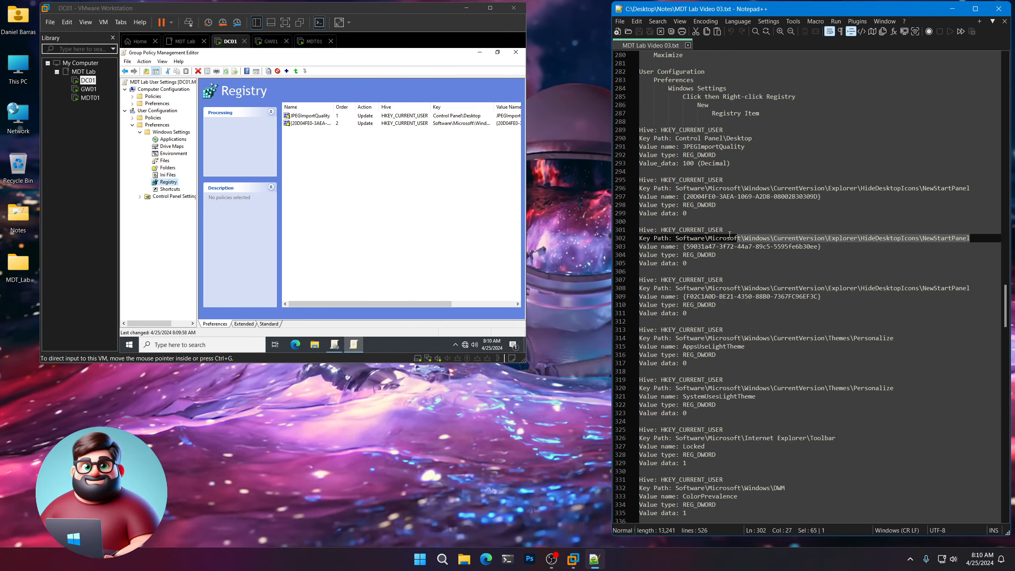
right_click(682, 239)
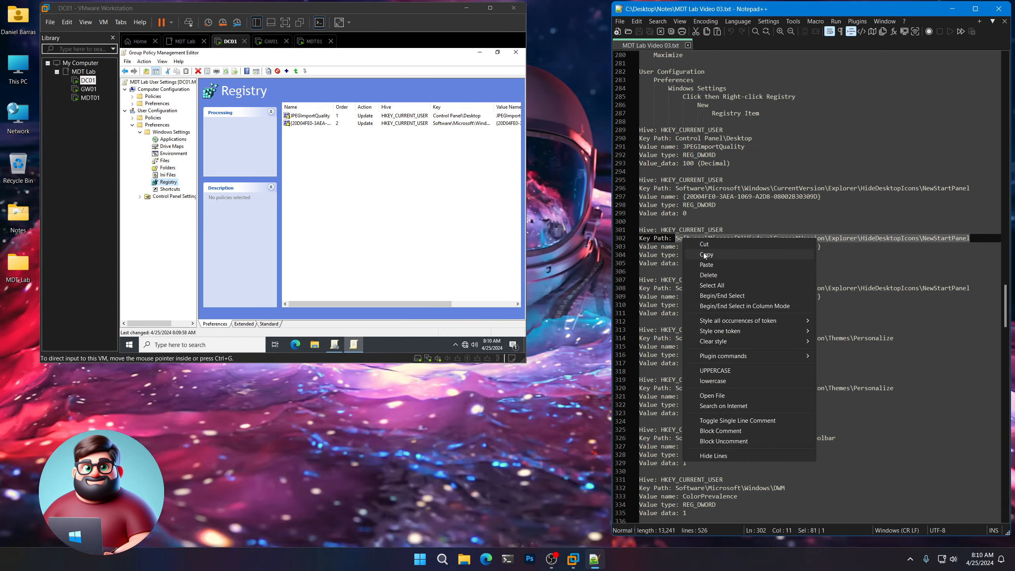
click(705, 256)
click(168, 182)
right_click(159, 180)
mouse_move(182, 188)
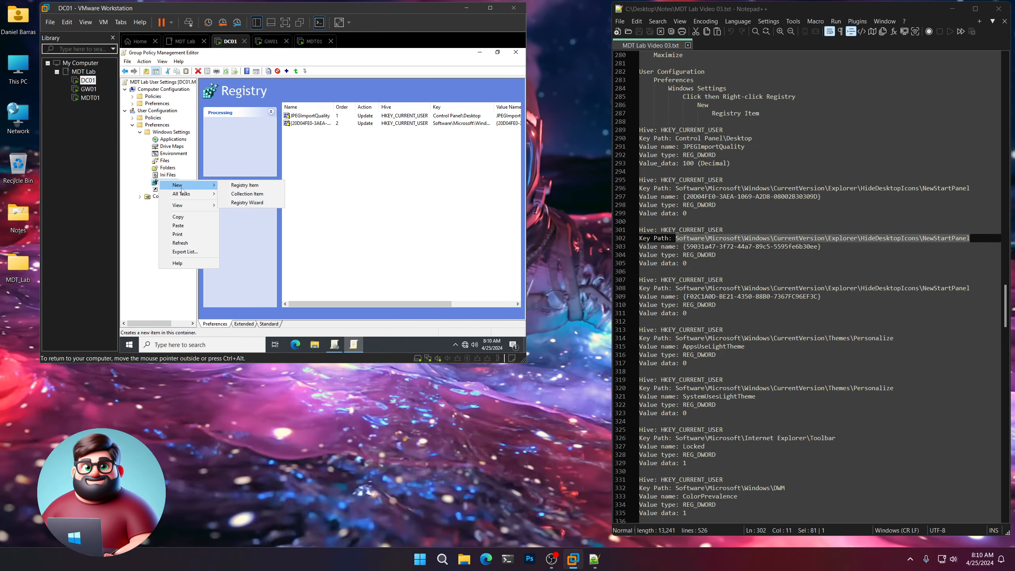
click(245, 185)
click(334, 167)
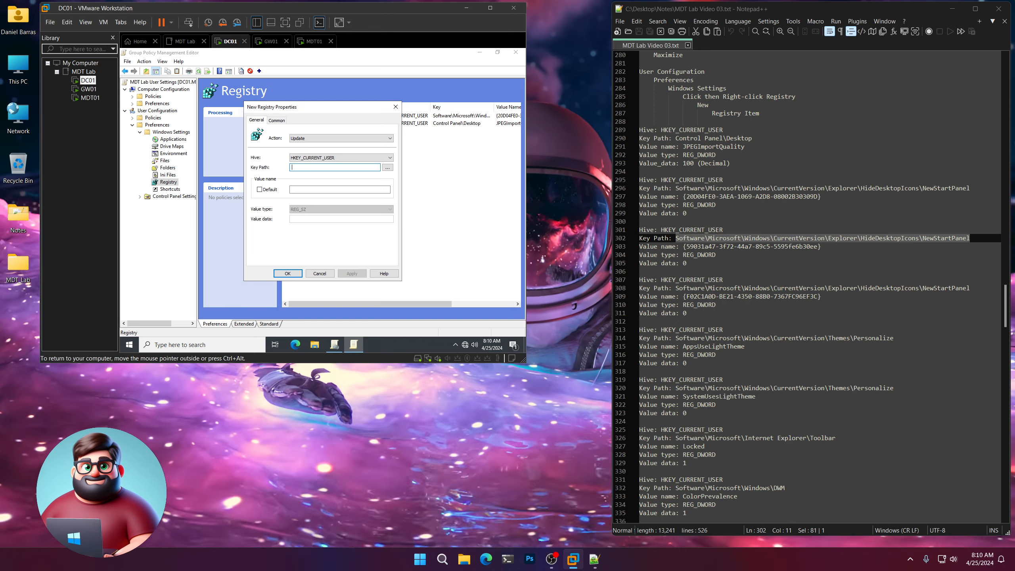
key(ctrl+v)
Set value name {59031a47-3F72-44a7-89C5-5595Fe6b30ee} as REG_DWORD with data 0 and save it.
click(823, 246)
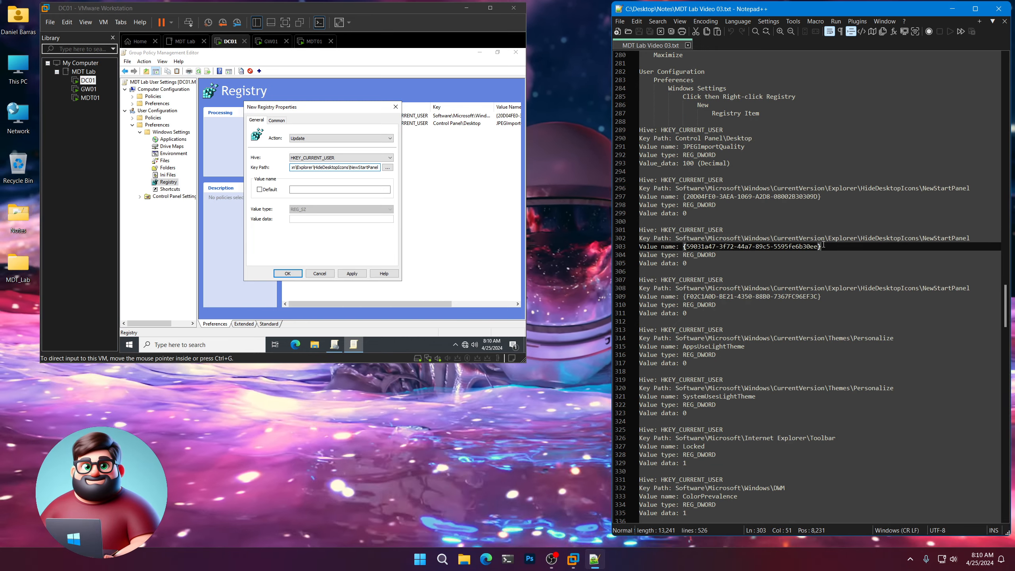
drag(823, 245, 683, 246)
right_click(695, 247)
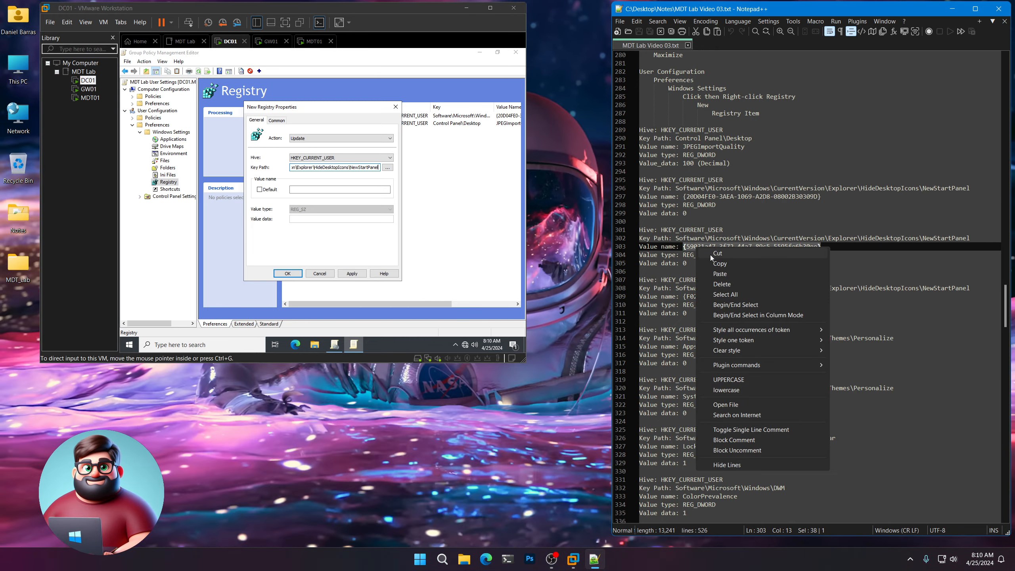
click(715, 262)
click(340, 189)
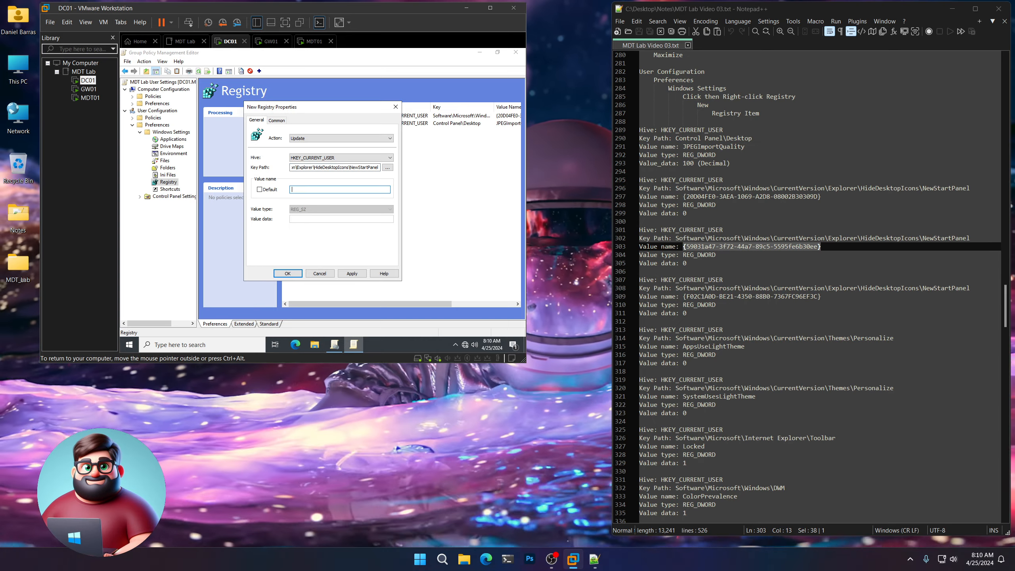
key(ctrl+v)
click(340, 209)
click(320, 234)
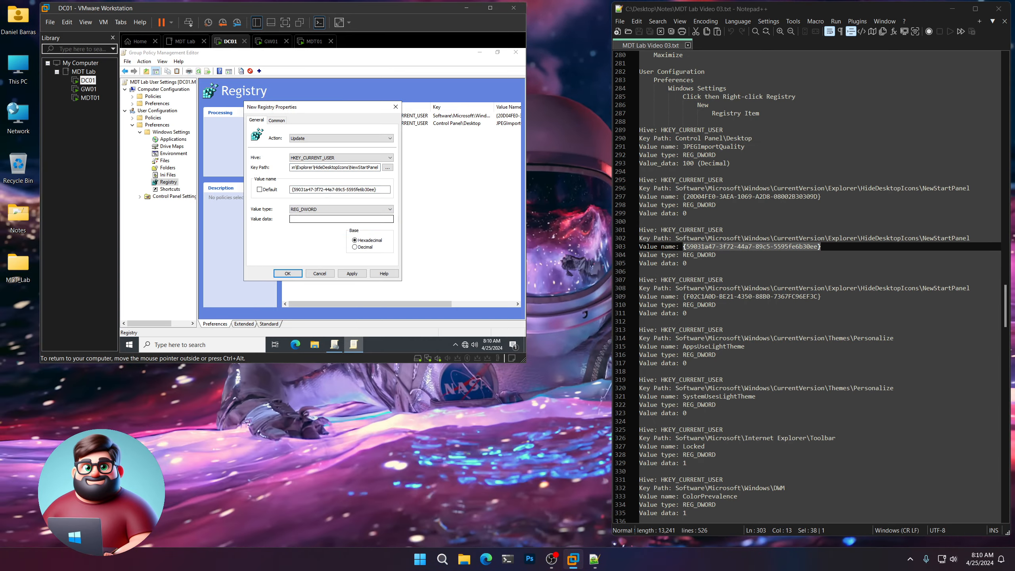
click(311, 219)
text(0)
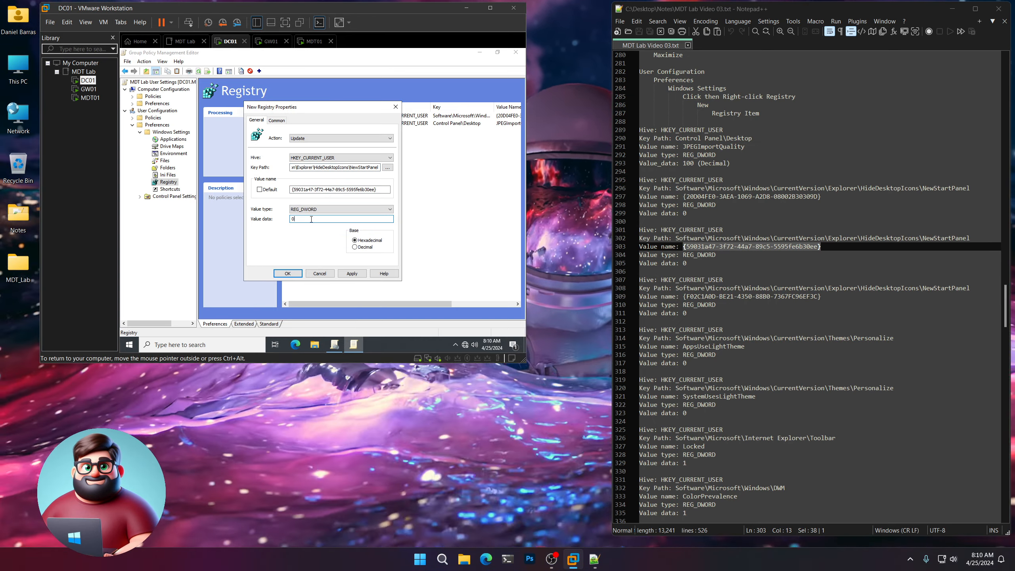
click(287, 273)
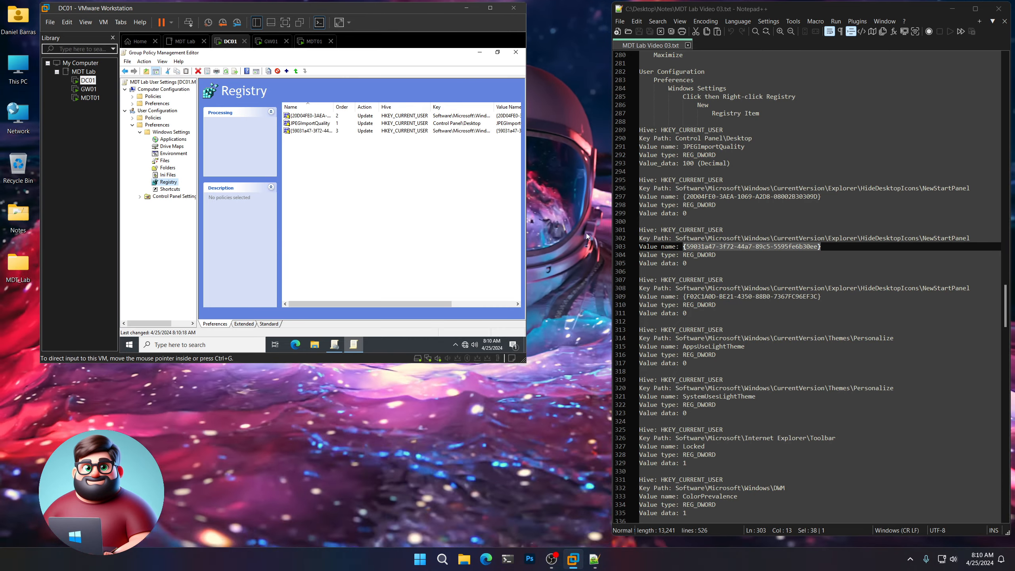
scroll(917, 184, down, 5)
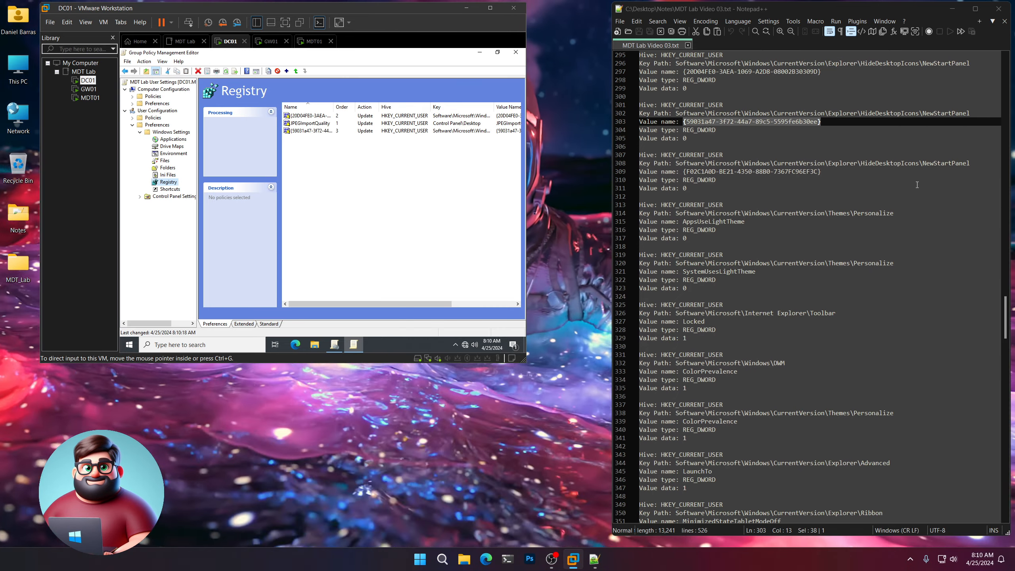
Start a fourth registry item with the line 308 NewStartPanel key path pasted in.
drag(970, 163, 677, 166)
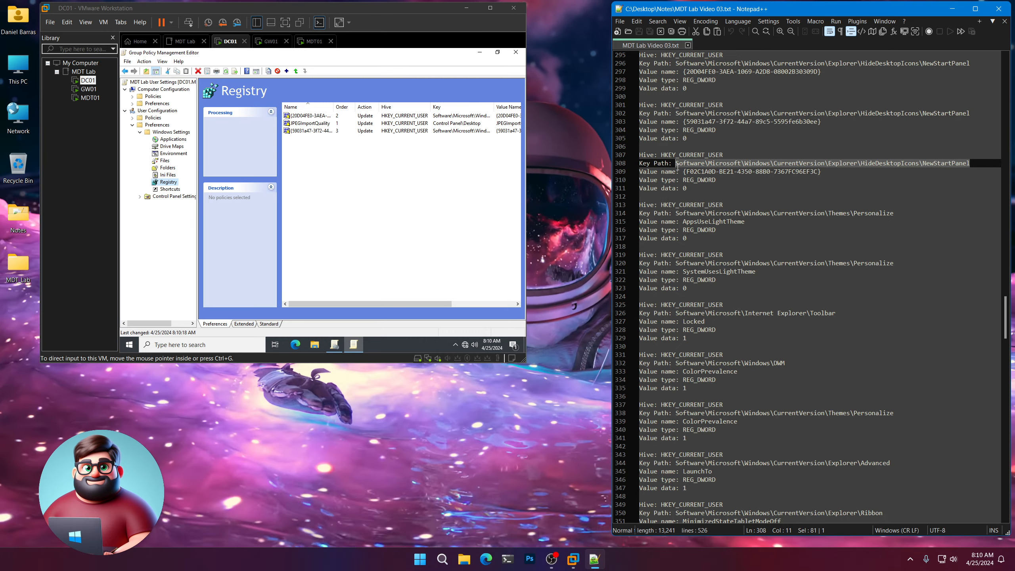
right_click(688, 163)
click(710, 181)
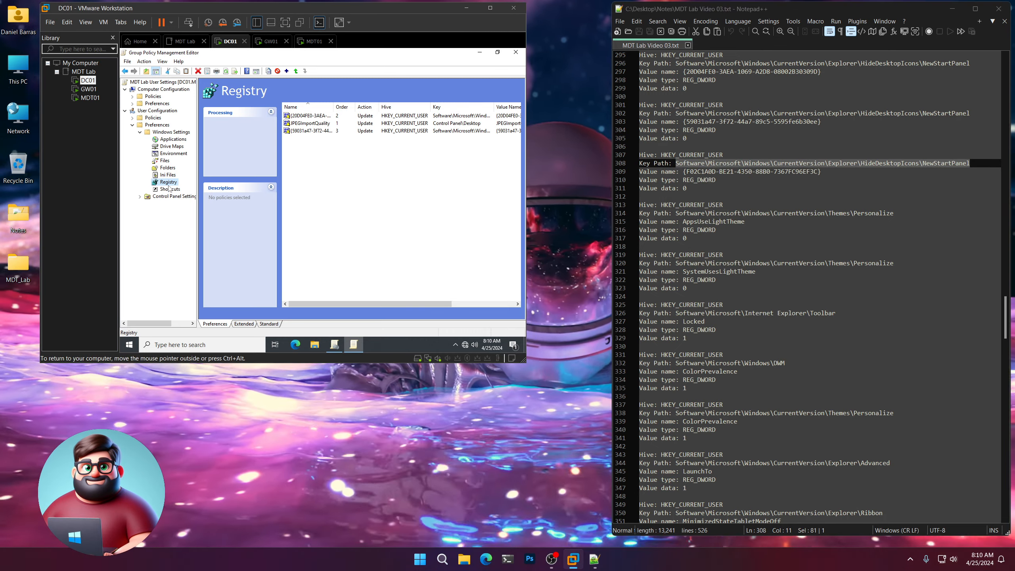
right_click(168, 180)
mouse_move(190, 184)
click(249, 184)
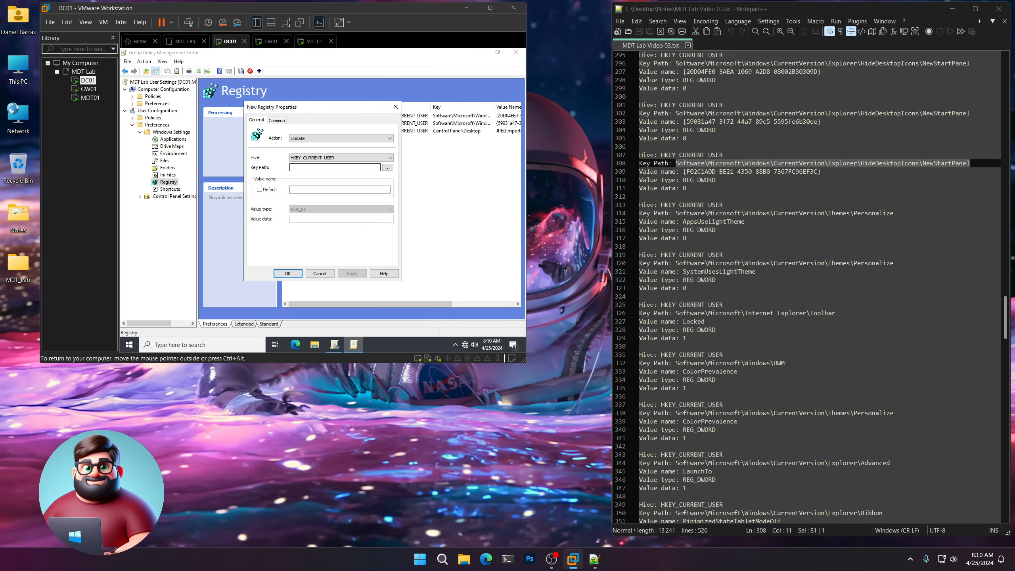
key(ctrl+v)
Copy the line 309 GUID into the form, where it mistakenly lands in the key path.
drag(821, 171, 684, 173)
right_click(689, 173)
click(711, 187)
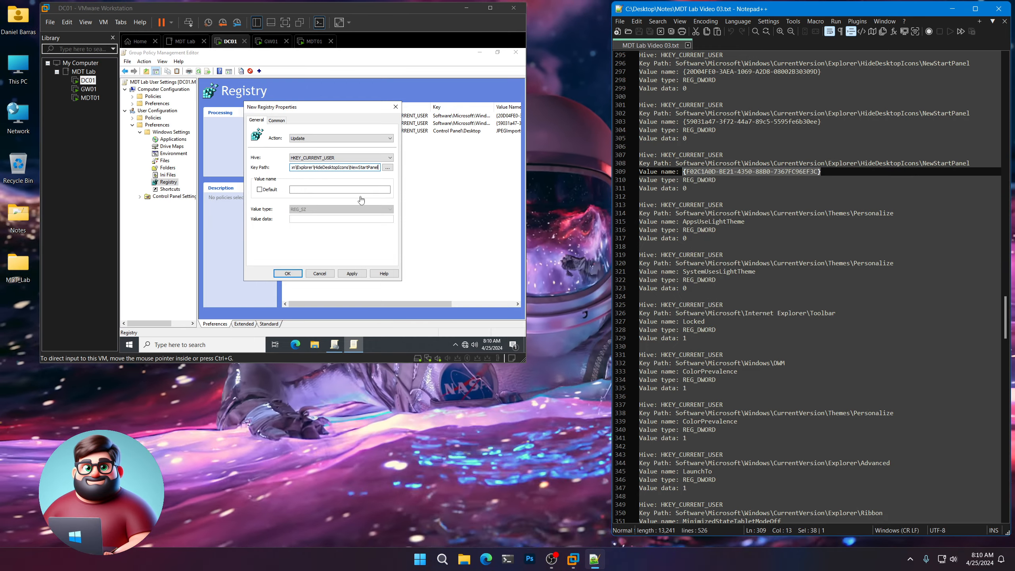
click(361, 200)
key(ctrl+v)
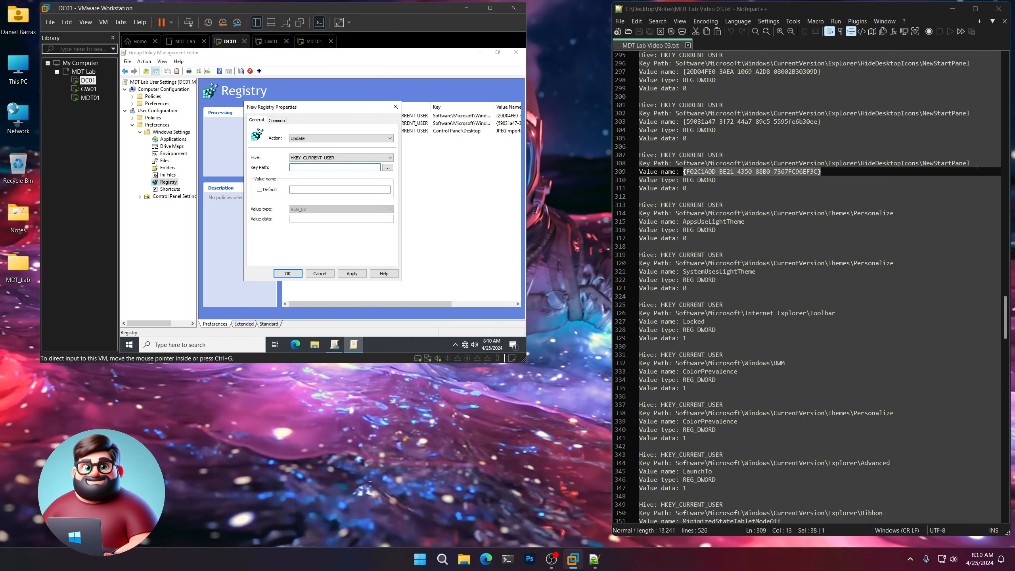
Re-enter the NewStartPanel key path and {F02C1A0D-BE21-4350-88B0-7367FC96EF3C} value name, then save as REG_DWORD 0.
drag(976, 167, 926, 162)
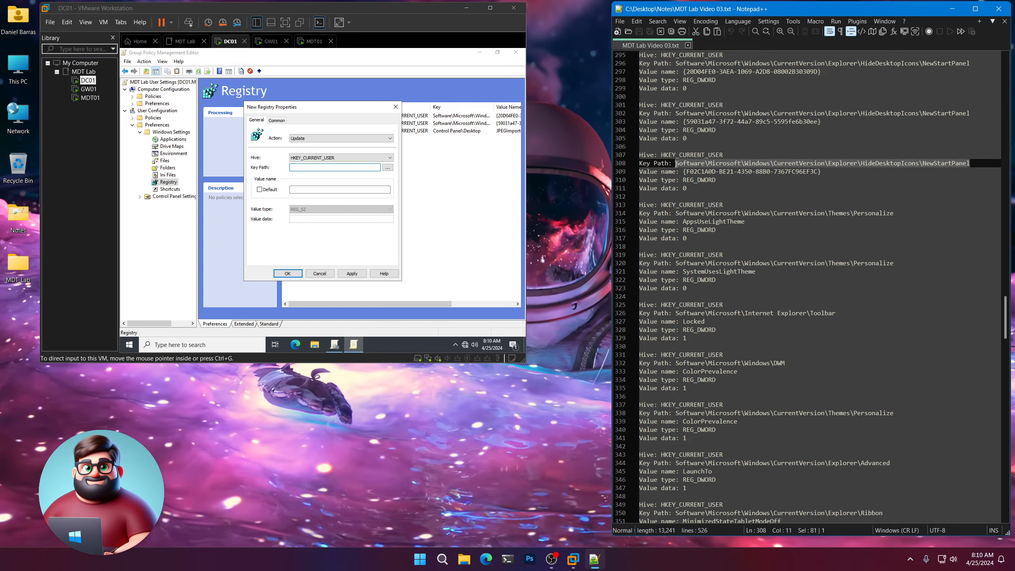
right_click(689, 164)
click(712, 181)
click(335, 168)
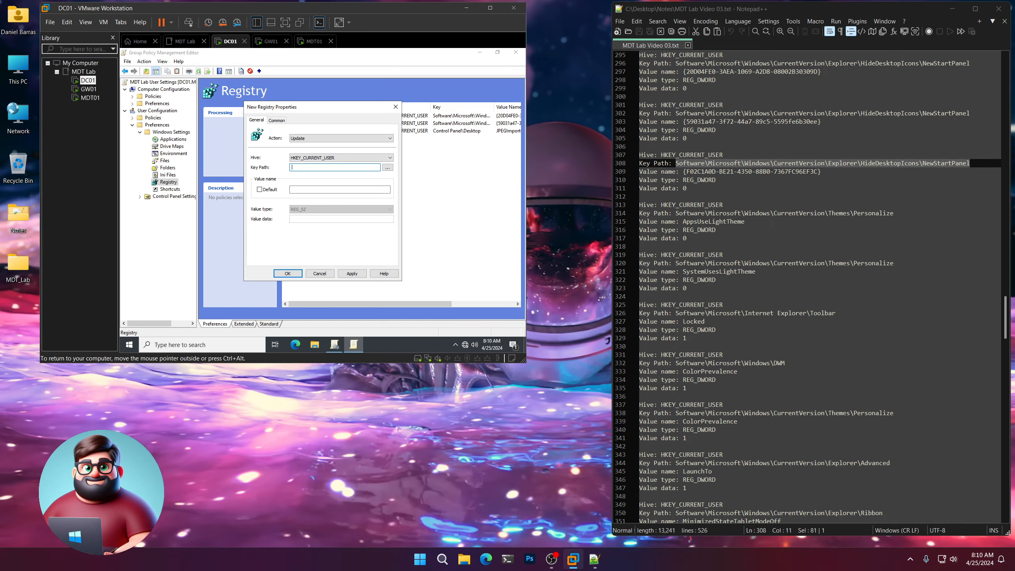
drag(830, 174, 773, 172)
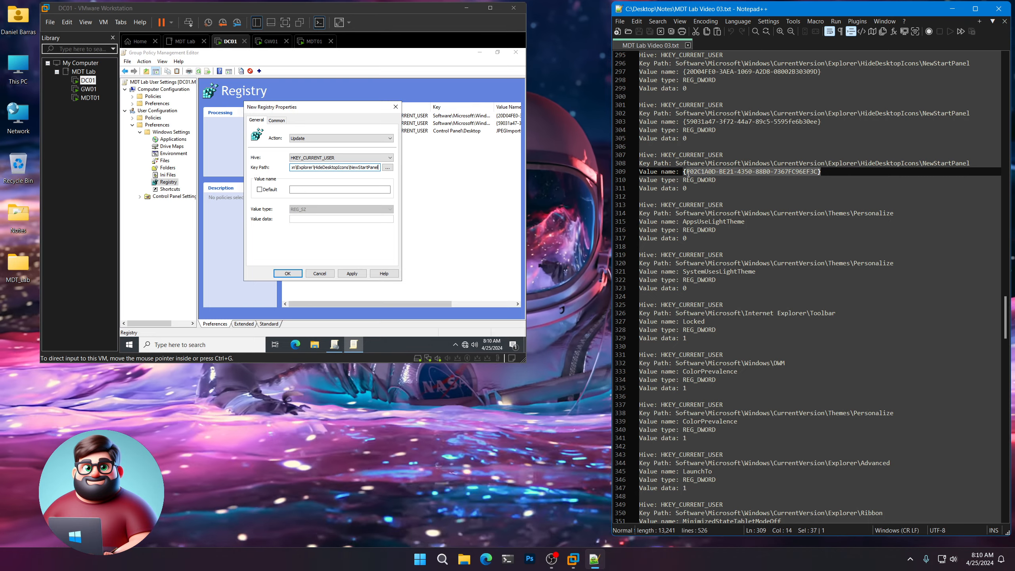
right_click(695, 172)
click(719, 190)
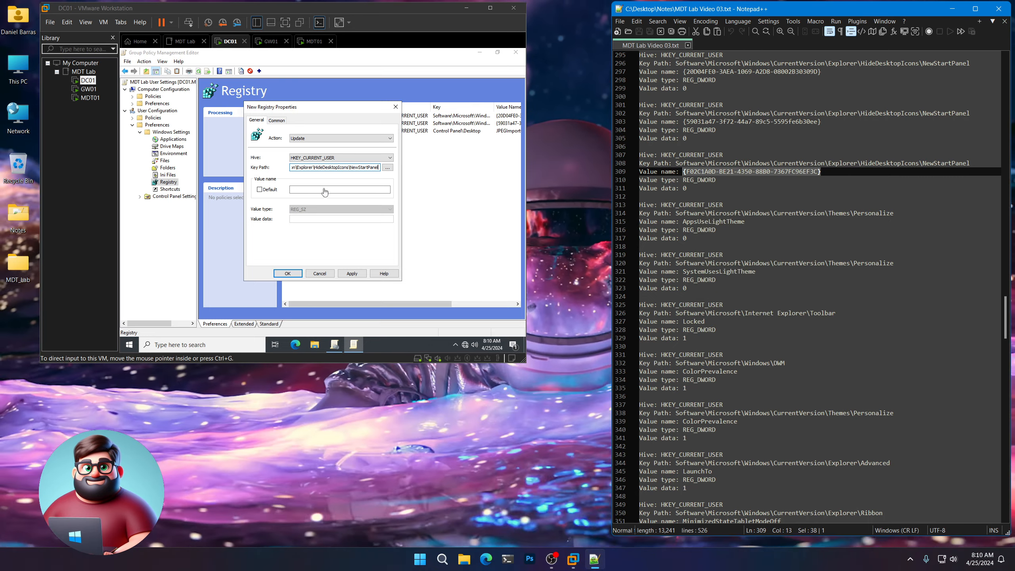
click(324, 190)
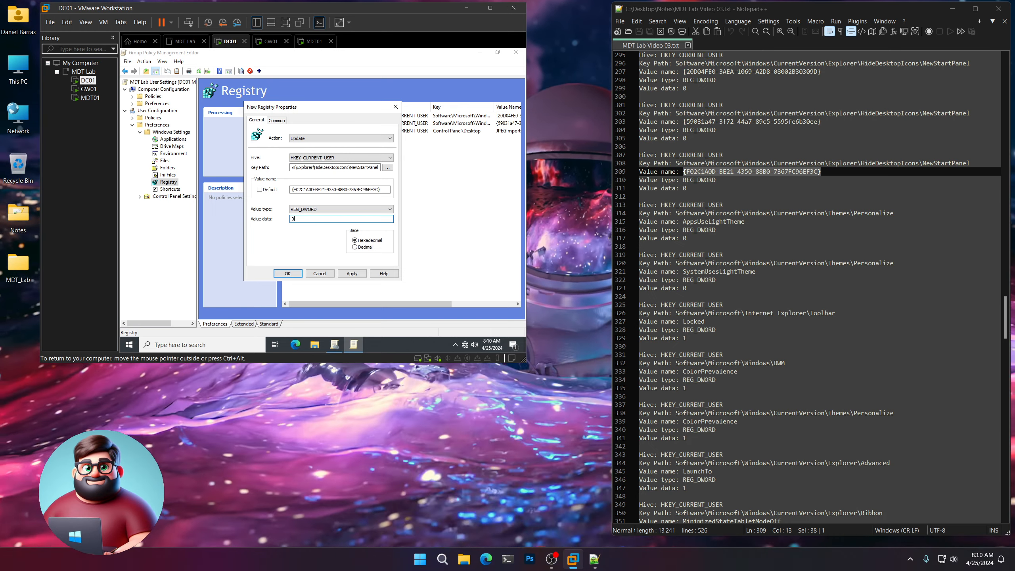
click(287, 273)
scroll(775, 213, down, 4)
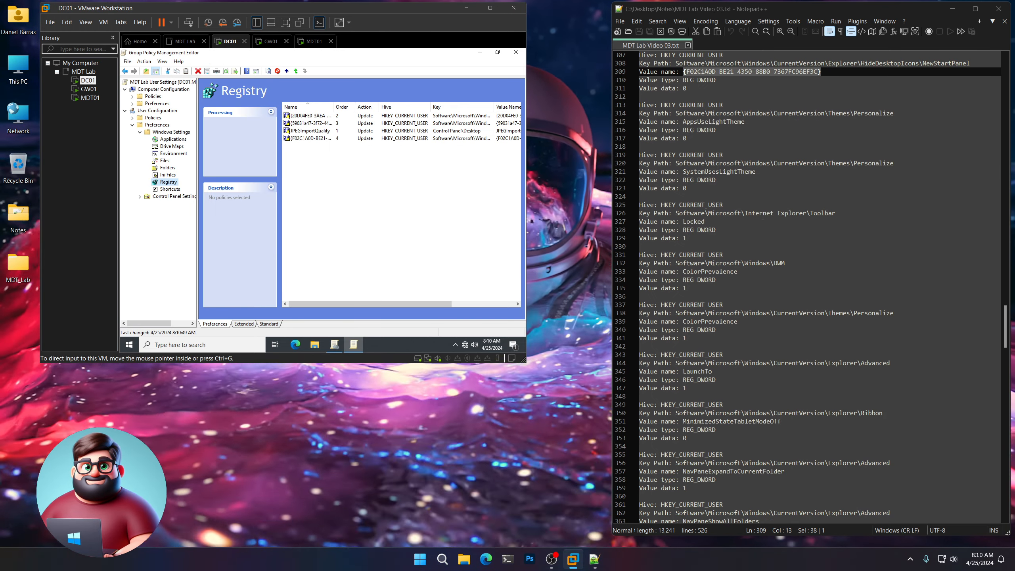
Start a new registry item with the Themes\Personalize key path from line 314.
drag(694, 136, 634, 109)
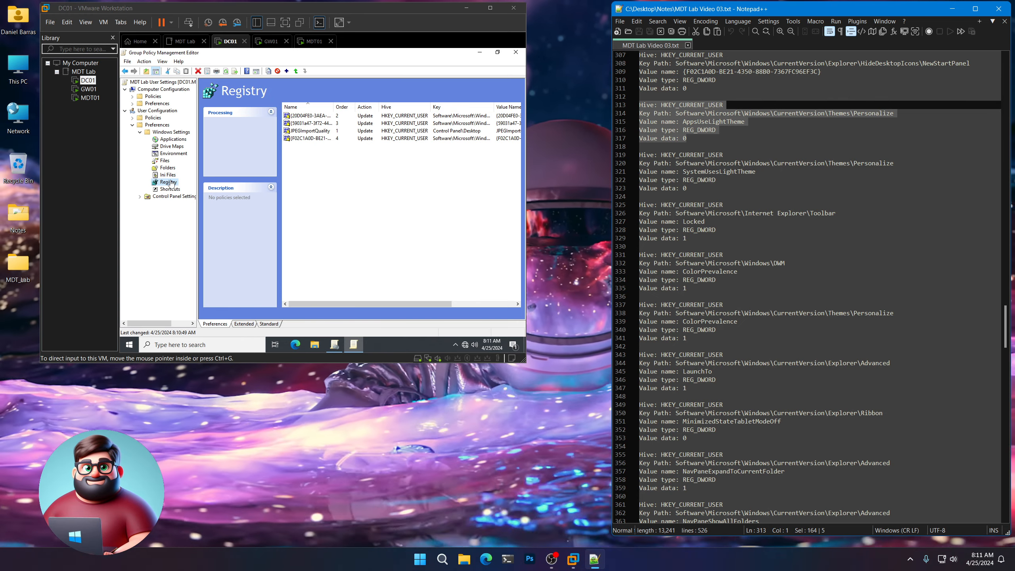
right_click(169, 183)
mouse_move(200, 187)
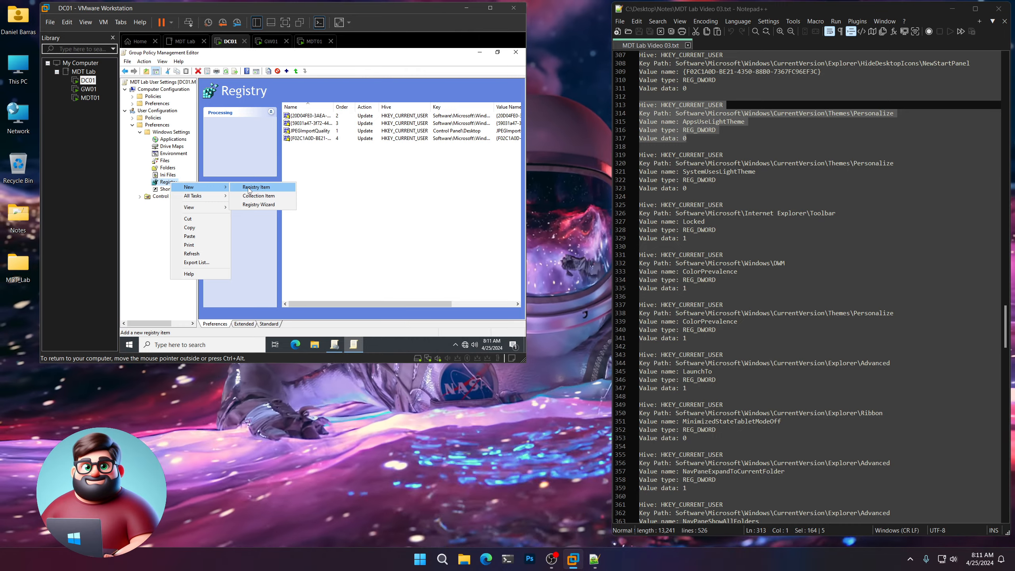
click(248, 187)
click(893, 113)
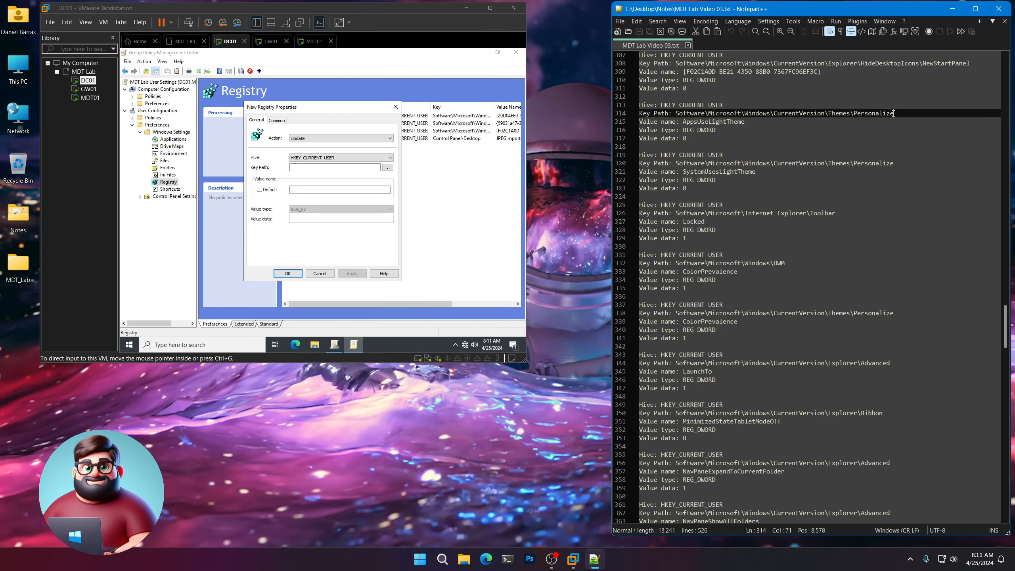
drag(893, 114, 850, 113)
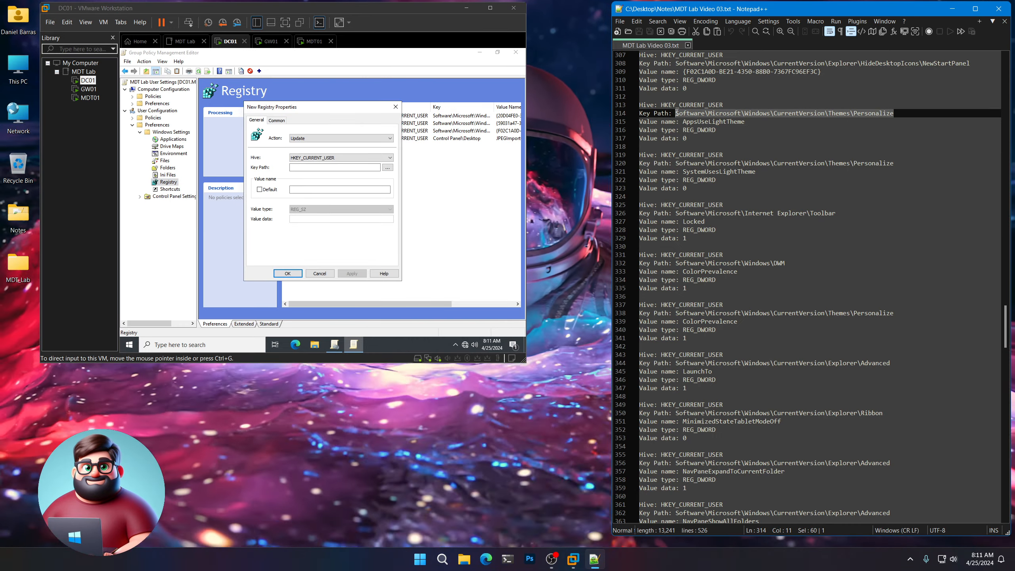
right_click(687, 114)
click(711, 130)
click(350, 168)
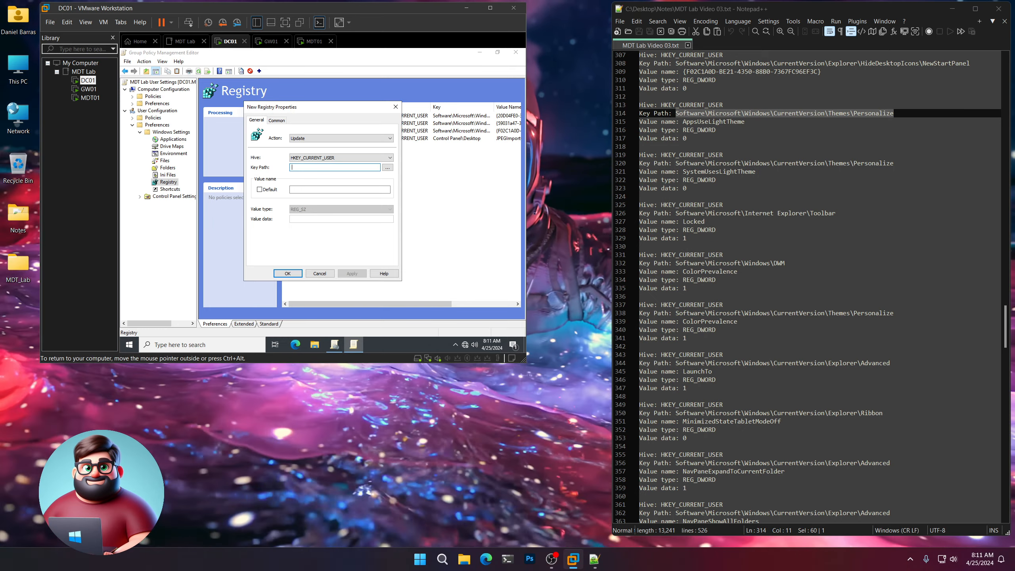
Save value AppsUseLightTheme as REG_DWORD 0, then copy the line 320 key path.
drag(744, 122, 686, 122)
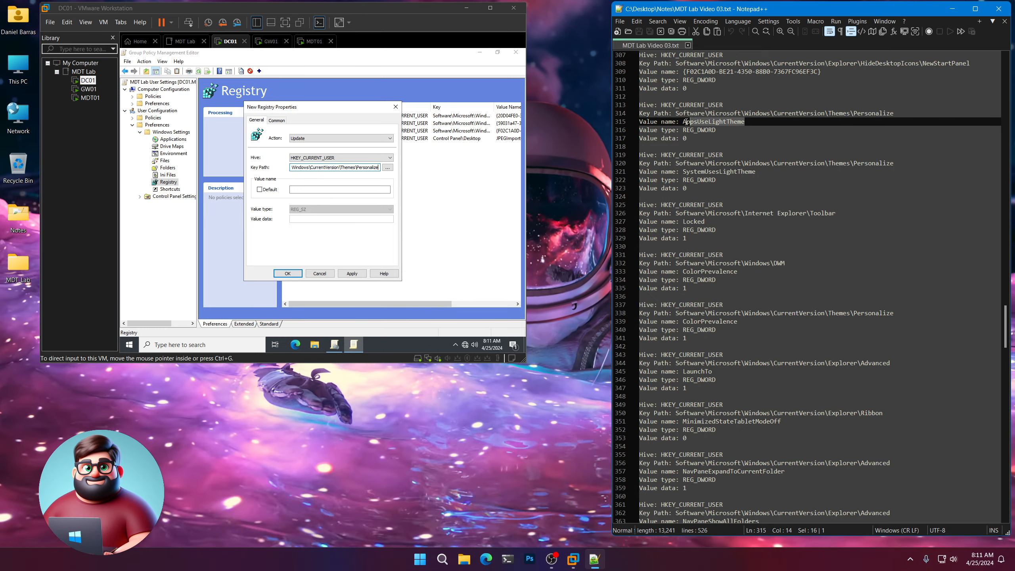
right_click(694, 124)
click(719, 137)
click(340, 189)
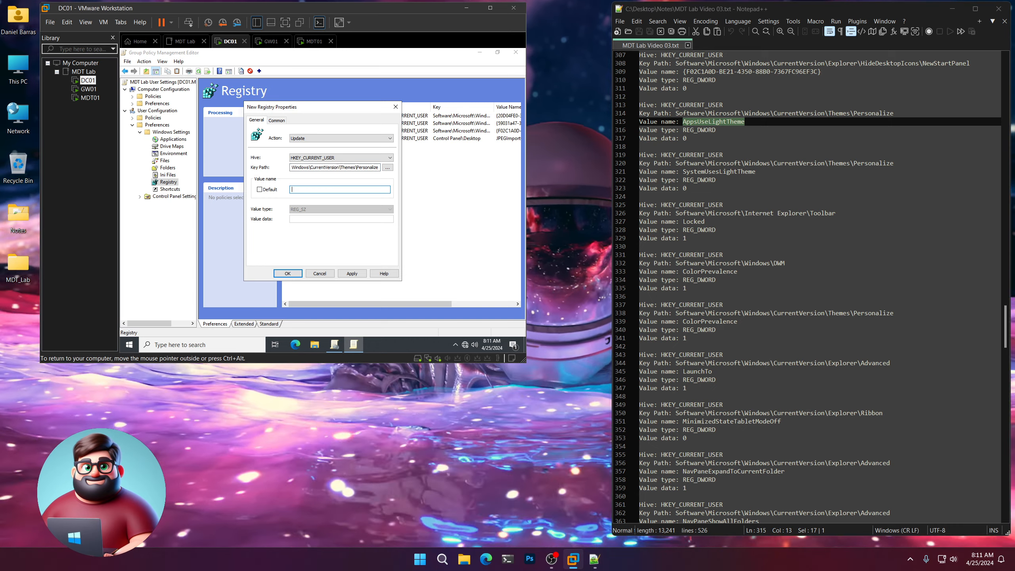
click(326, 208)
click(326, 225)
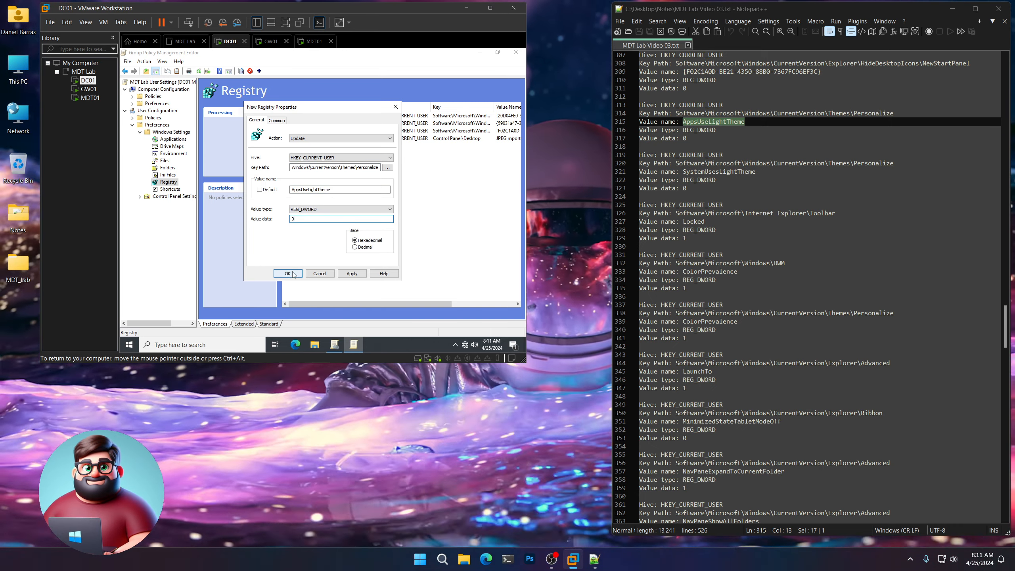
click(288, 273)
drag(901, 162, 675, 163)
right_click(694, 172)
click(710, 178)
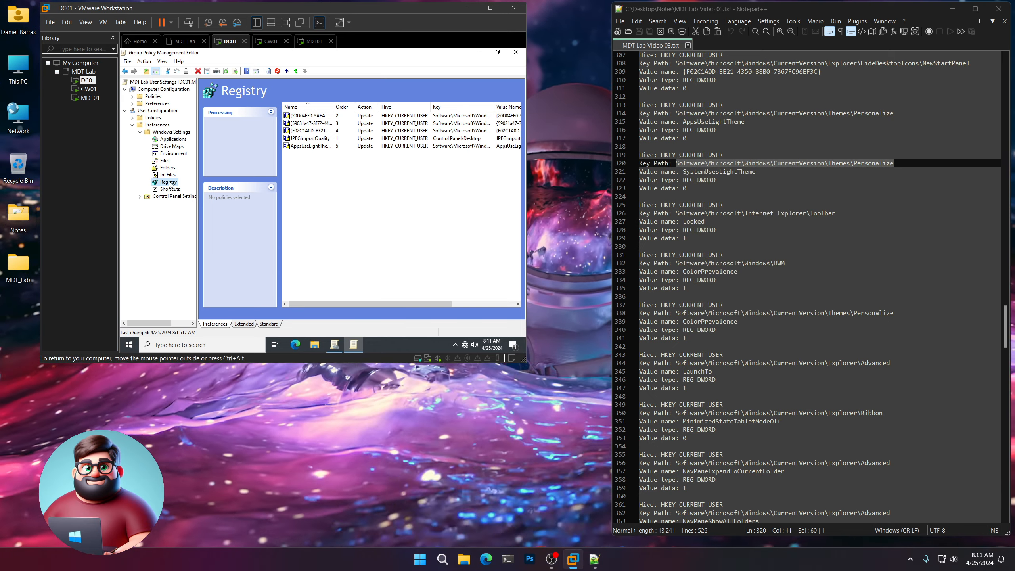
Start a sixth registry item with the Themes\Personalize key path pasted in.
right_click(168, 181)
mouse_move(218, 191)
click(255, 187)
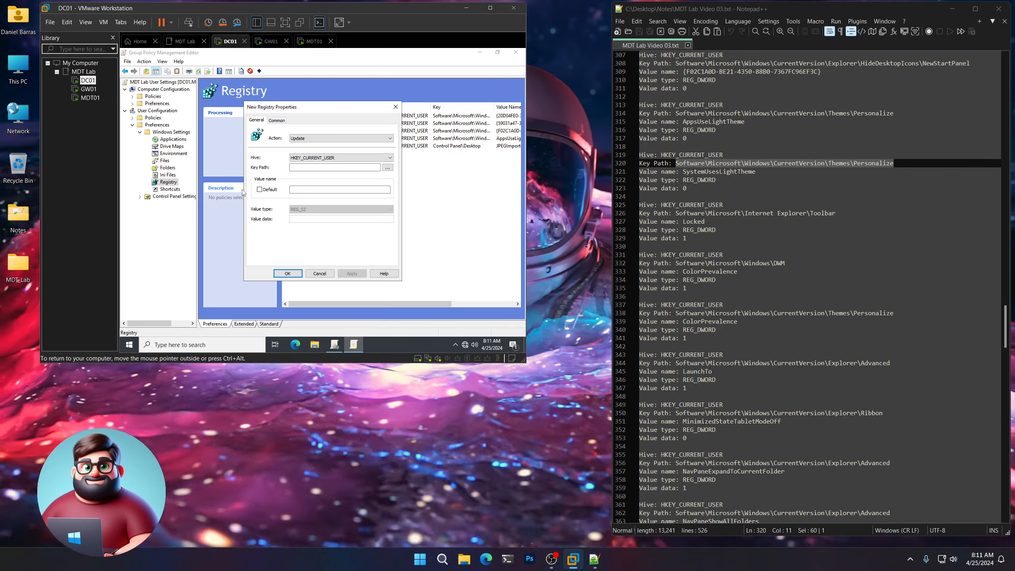
key(ctrl+v)
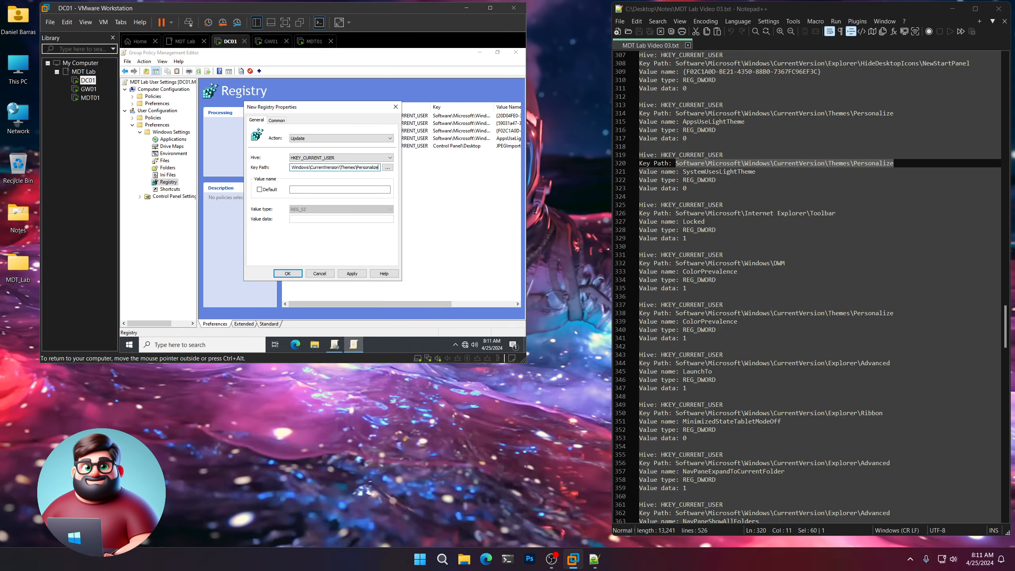
Set value name SystemUsesLightTheme as REG_DWORD with data 0 and save the item.
drag(755, 171, 680, 171)
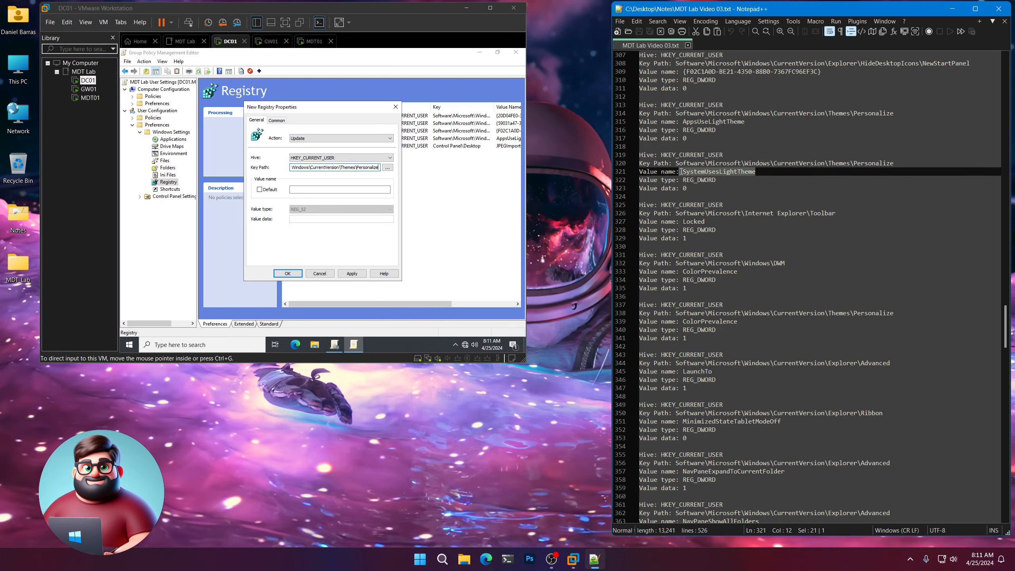
right_click(698, 175)
click(715, 190)
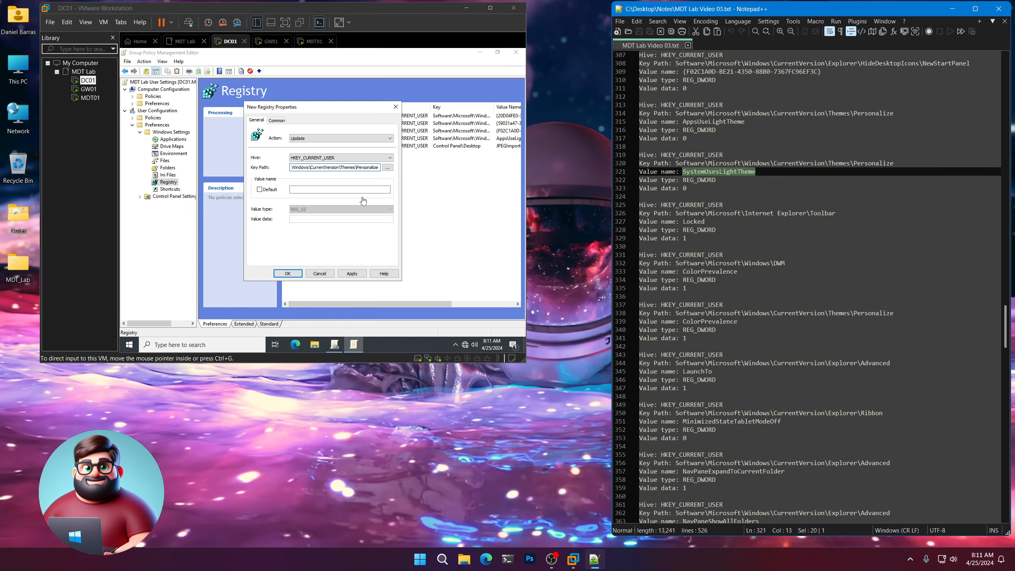
click(340, 189)
key(ctrl+v)
click(313, 208)
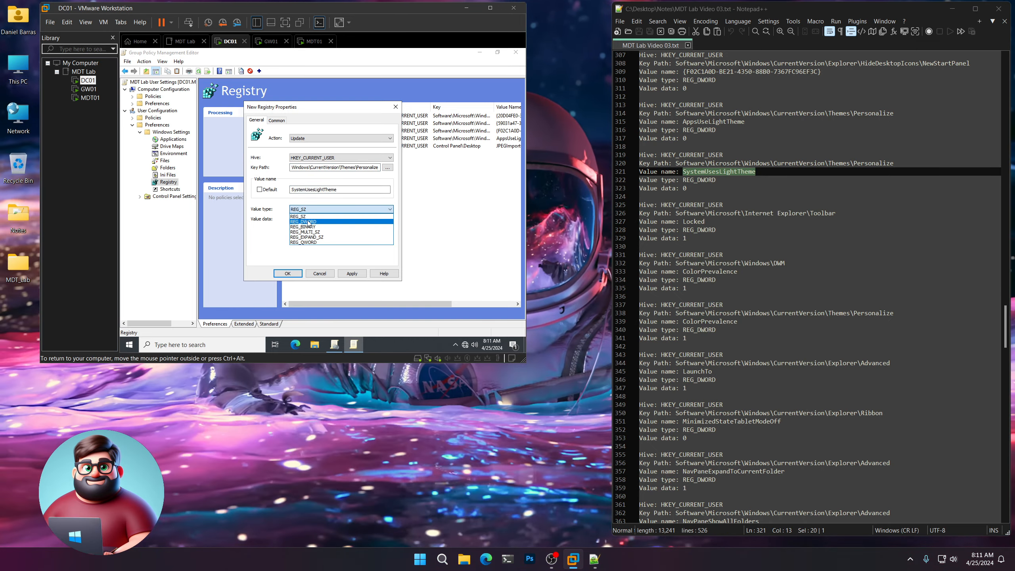
click(304, 232)
click(340, 218)
text(0)
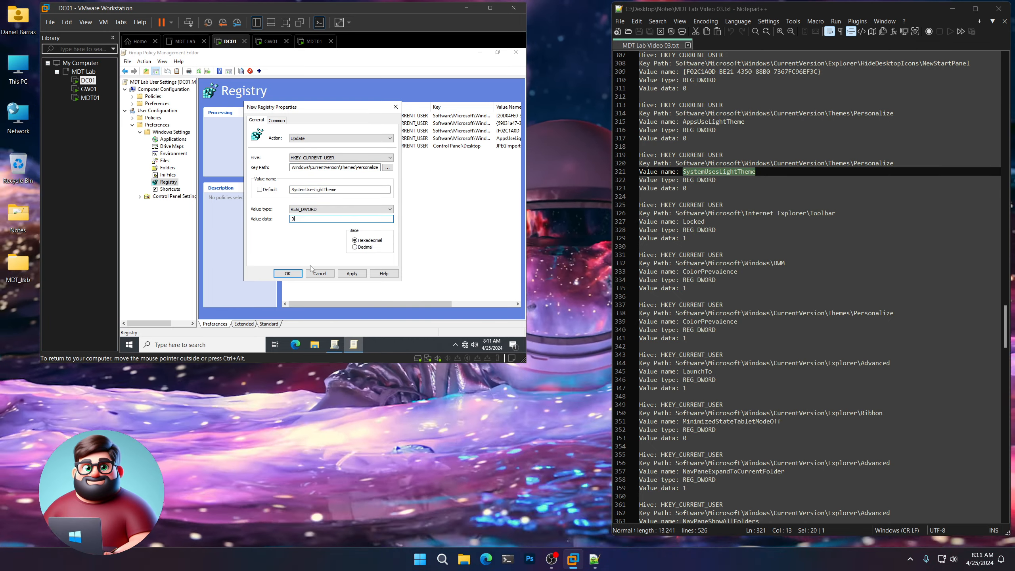
key(Return)
scroll(769, 189, down, 2)
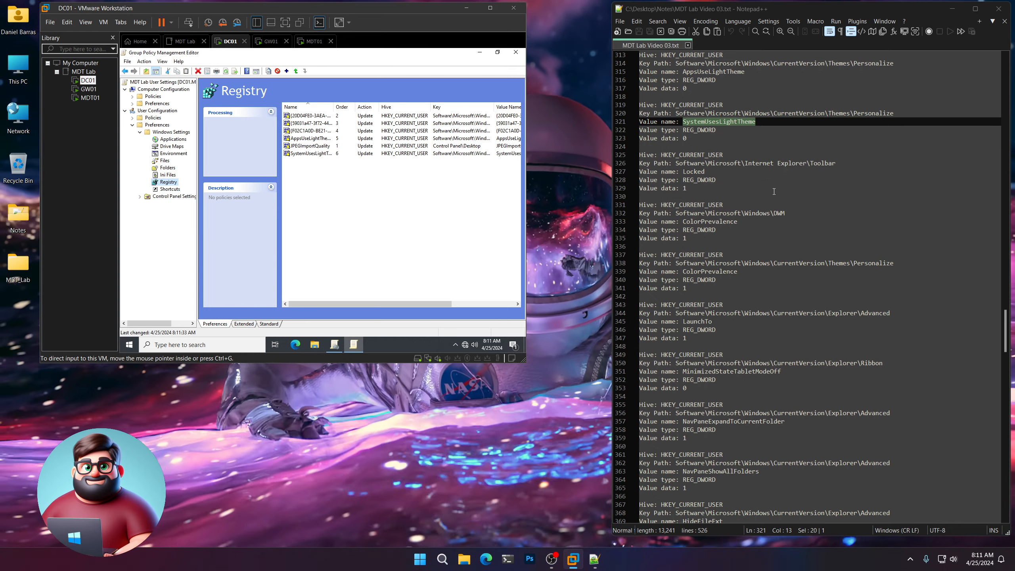
click(839, 163)
Start a new registry item with the Software\Microsoft\Internet Explorer\Toolbar key path.
drag(839, 163, 678, 168)
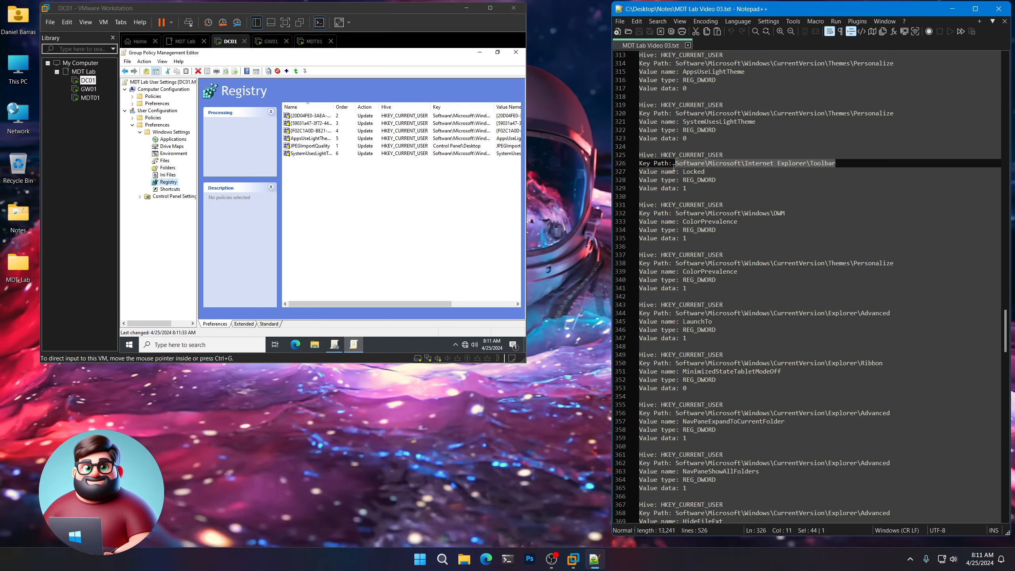
click(162, 183)
right_click(161, 184)
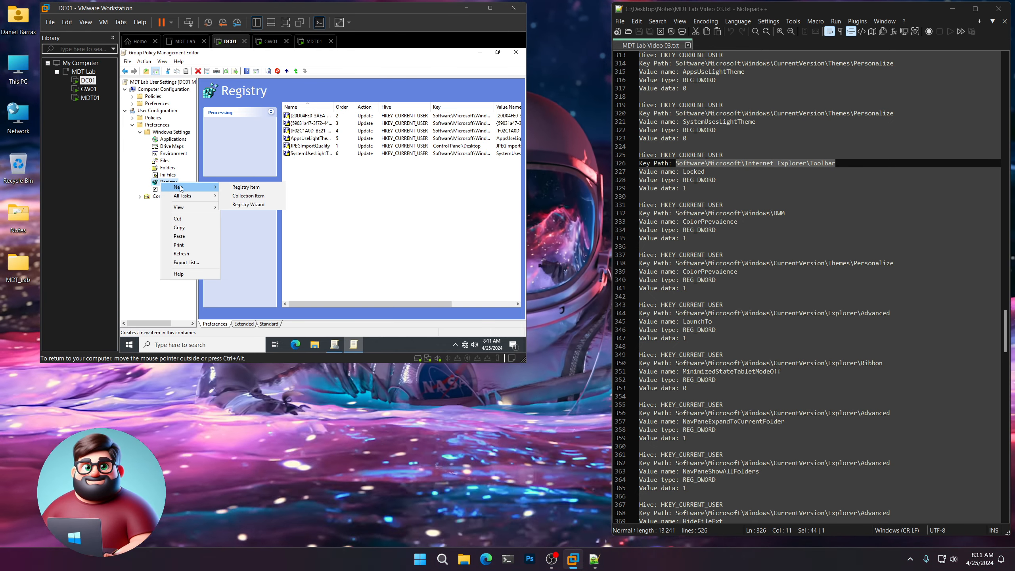
click(242, 187)
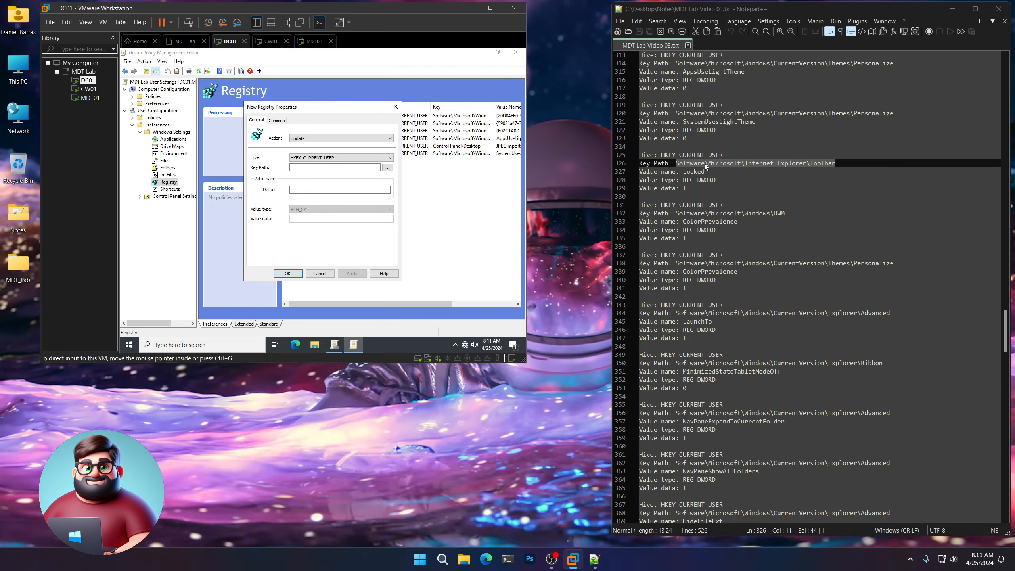
right_click(704, 163)
click(759, 179)
click(319, 174)
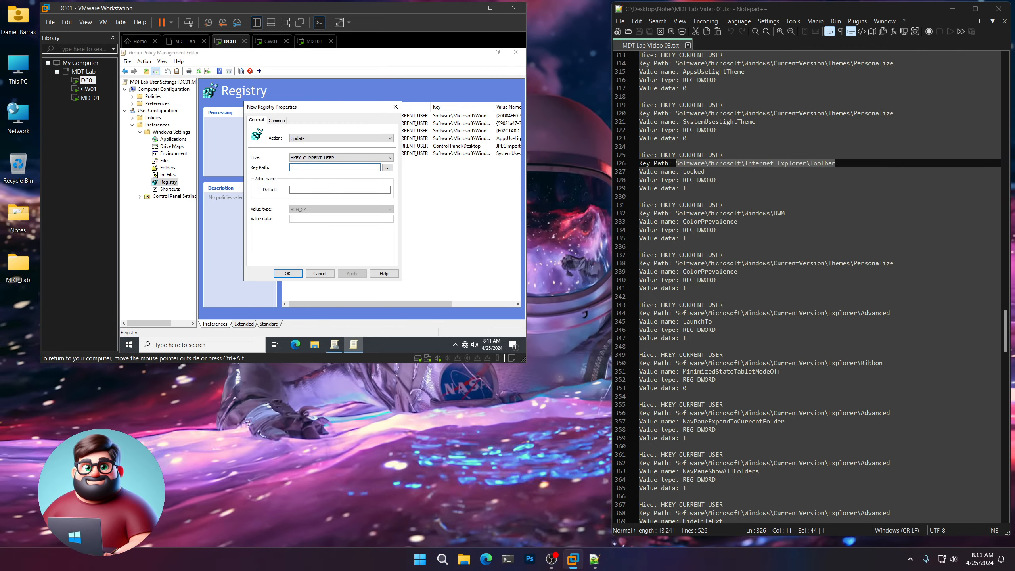
Set value name Locked as REG_DWORD with data 1 and save the item.
click(704, 172)
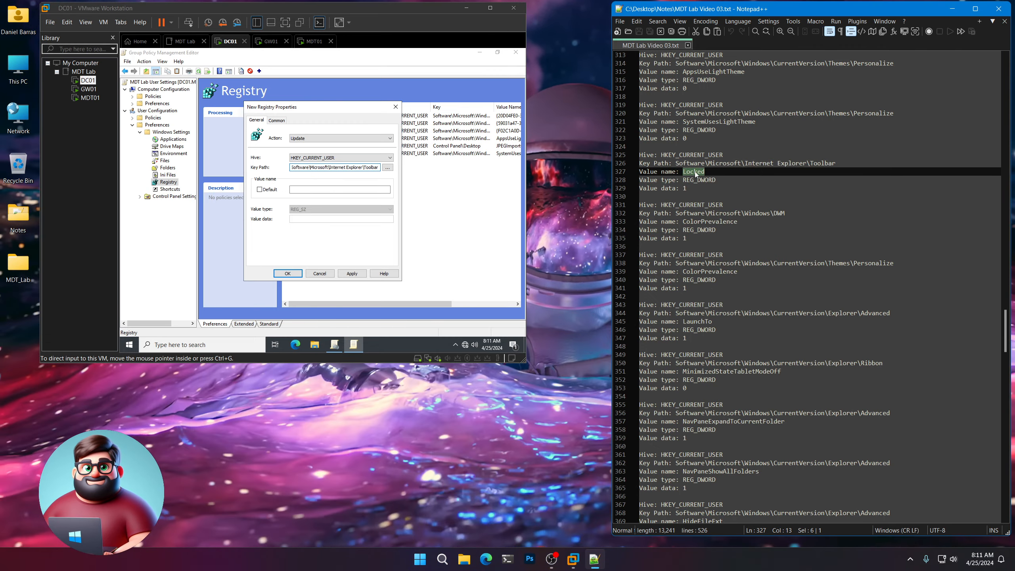
right_click(695, 172)
click(708, 187)
click(319, 189)
key(ctrl+v)
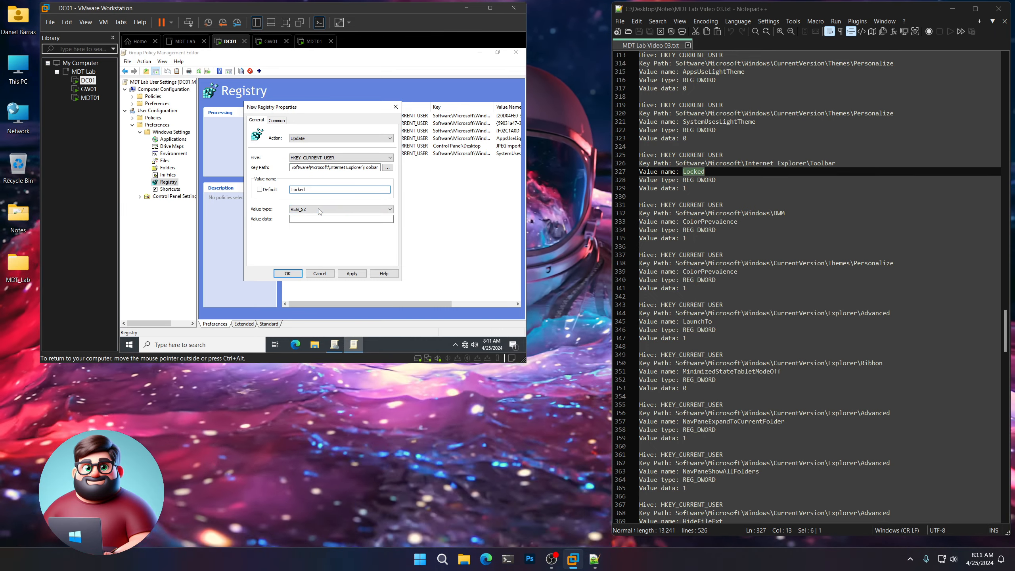
click(319, 209)
click(320, 231)
click(320, 218)
text(1)
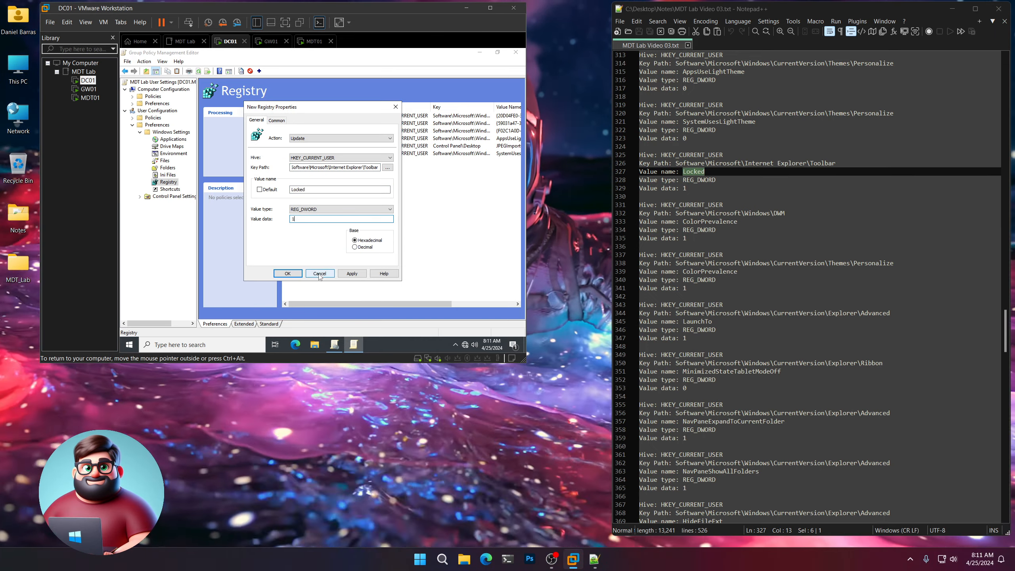
click(288, 273)
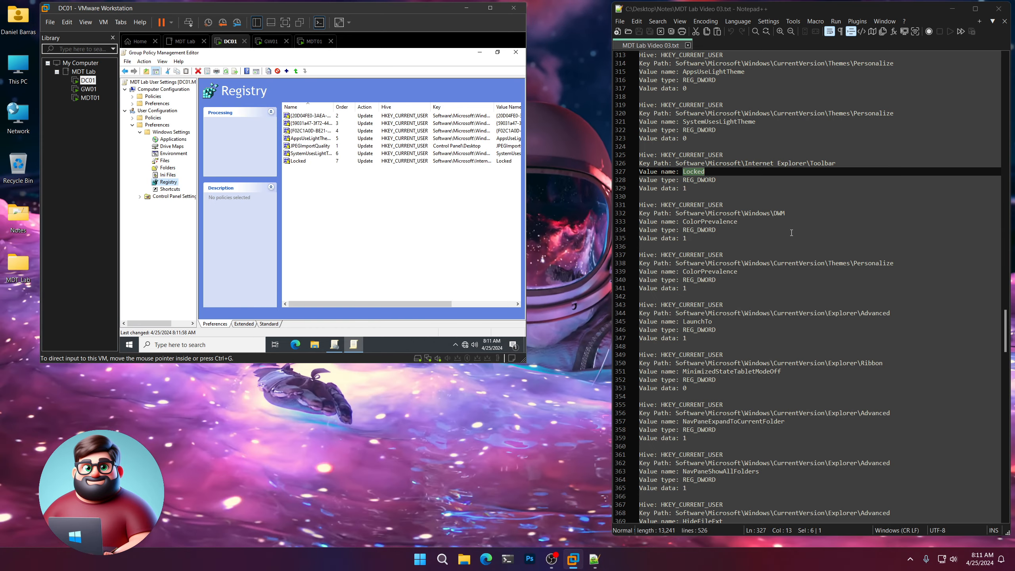
scroll(791, 233, down, 3)
drag(784, 138, 675, 138)
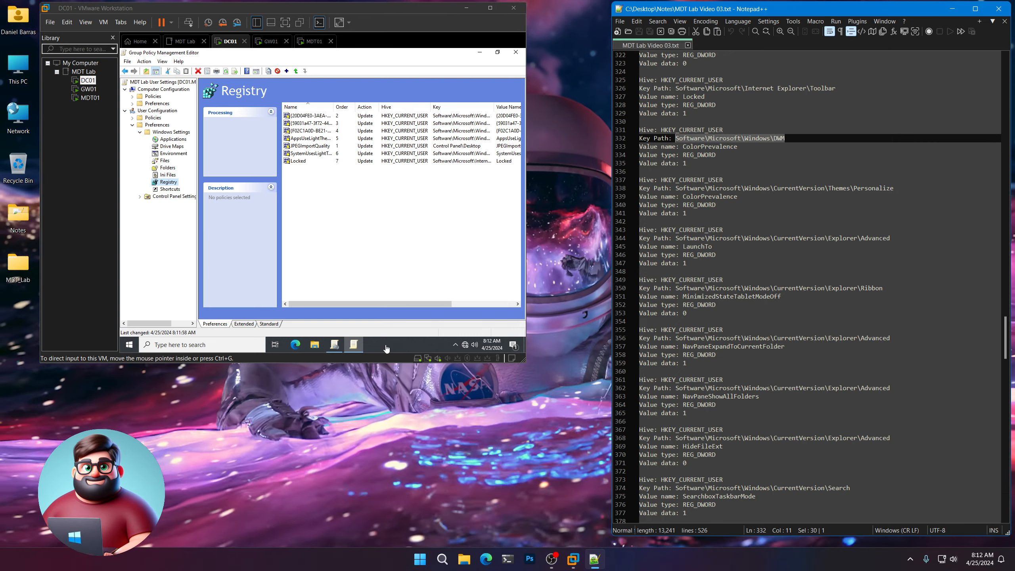
click(389, 346)
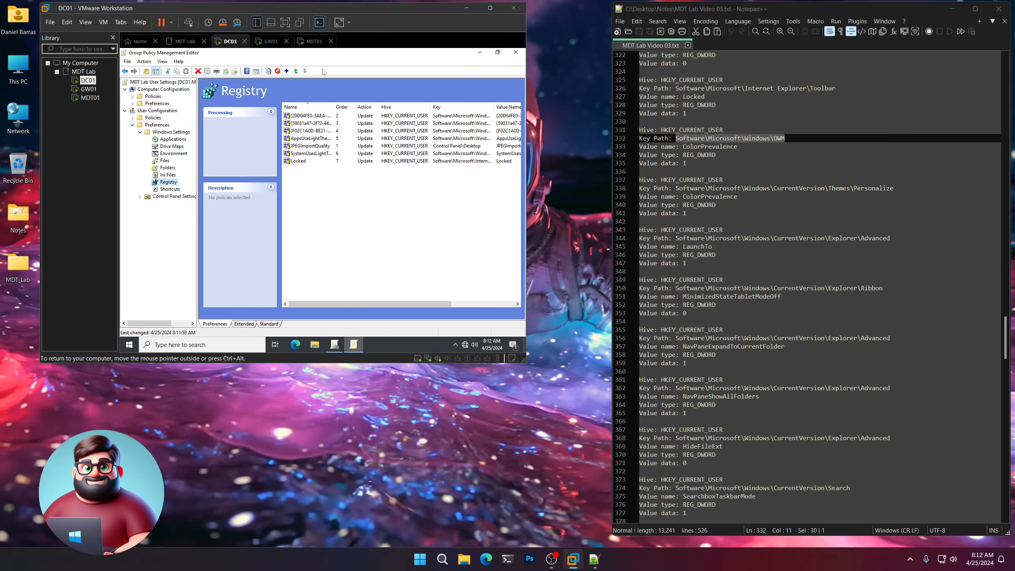
click(130, 344)
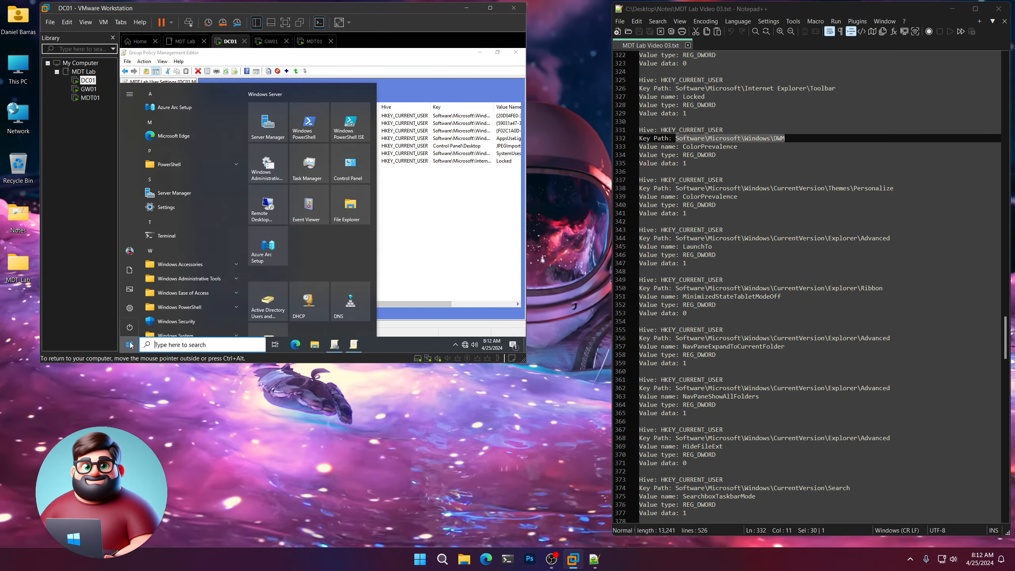
click(130, 345)
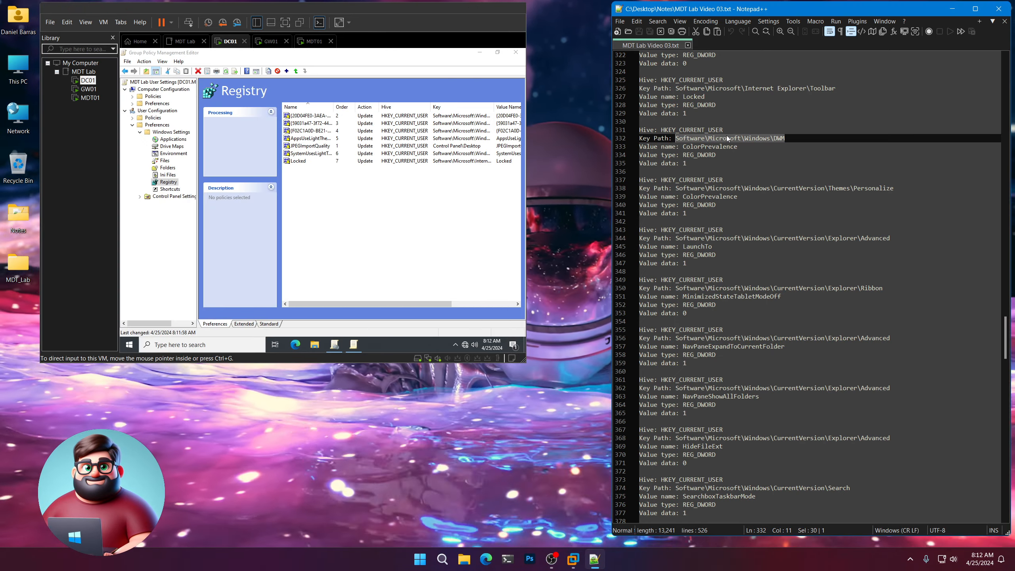
right_click(726, 135)
click(747, 154)
right_click(170, 183)
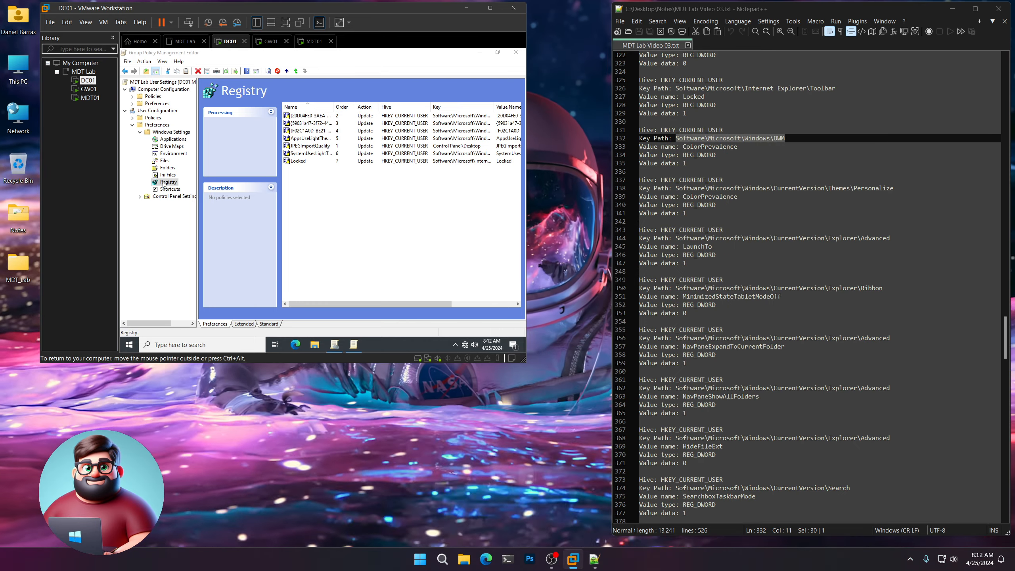
Add ColorPrevalence under the Windows\DWM key as a REG_DWORD item with data 1.
click(249, 186)
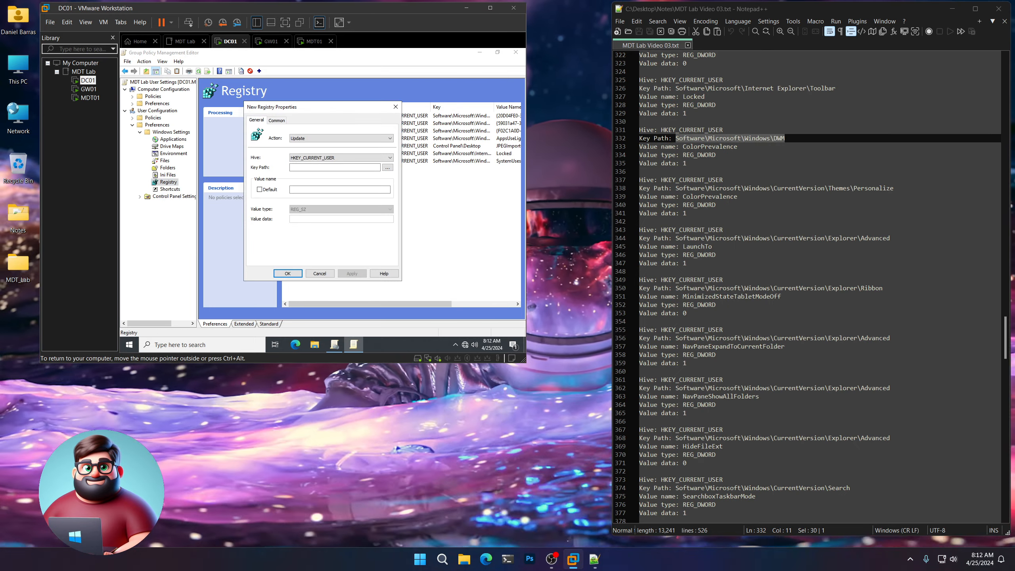
drag(741, 150, 693, 147)
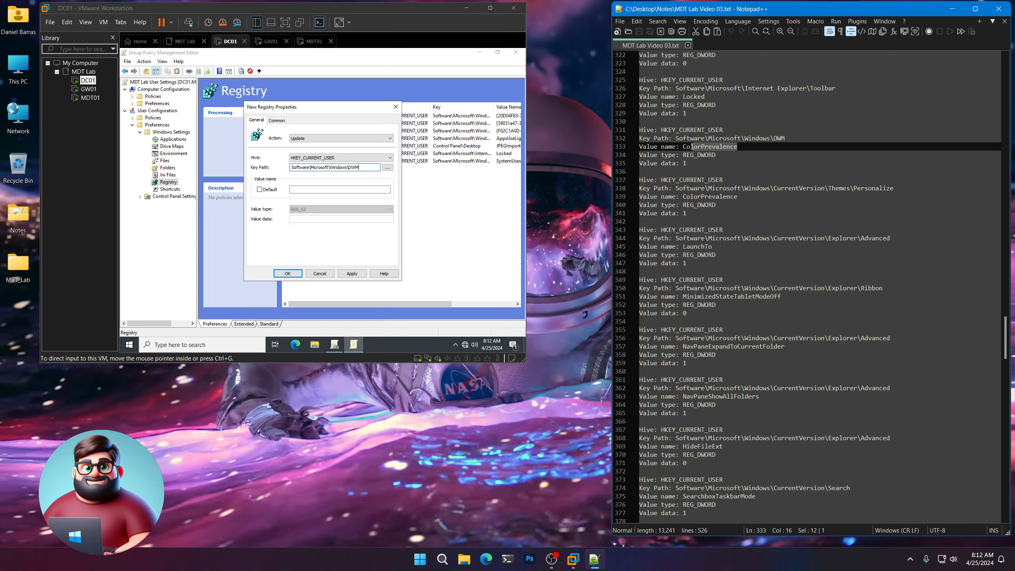
right_click(696, 150)
click(709, 163)
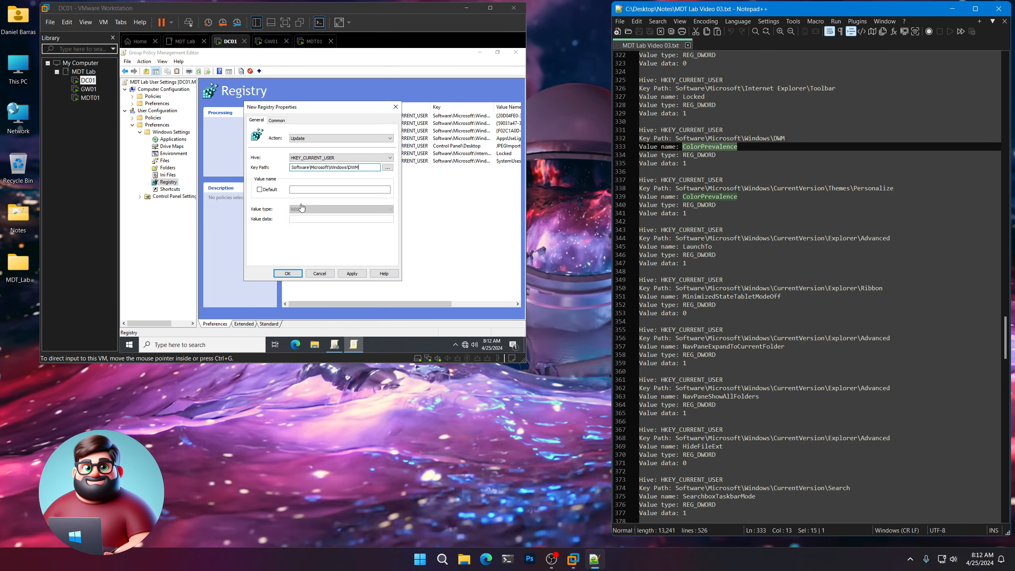
click(340, 189)
key(ctrl+v)
click(308, 209)
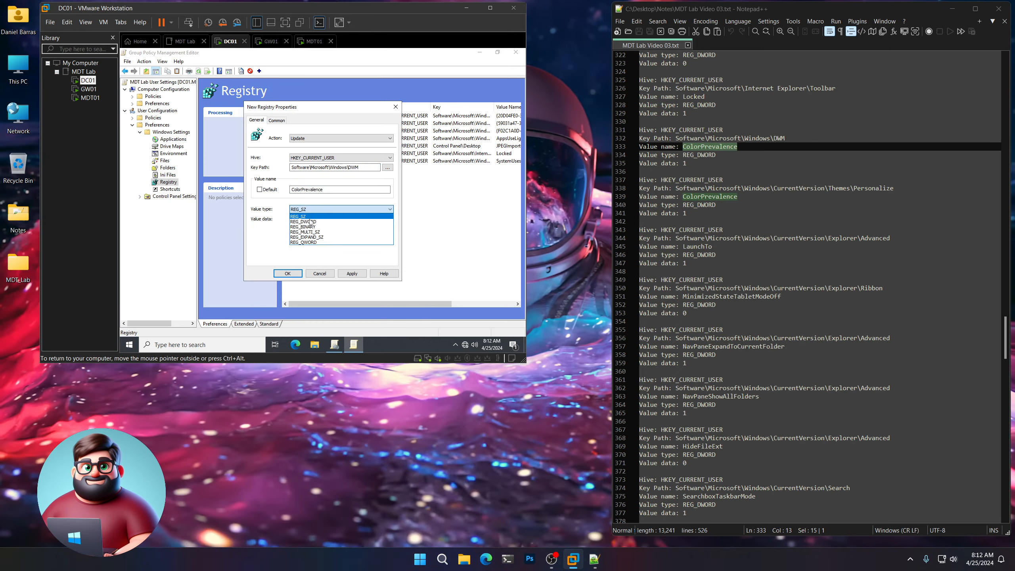
click(306, 222)
click(305, 219)
text(1)
click(294, 273)
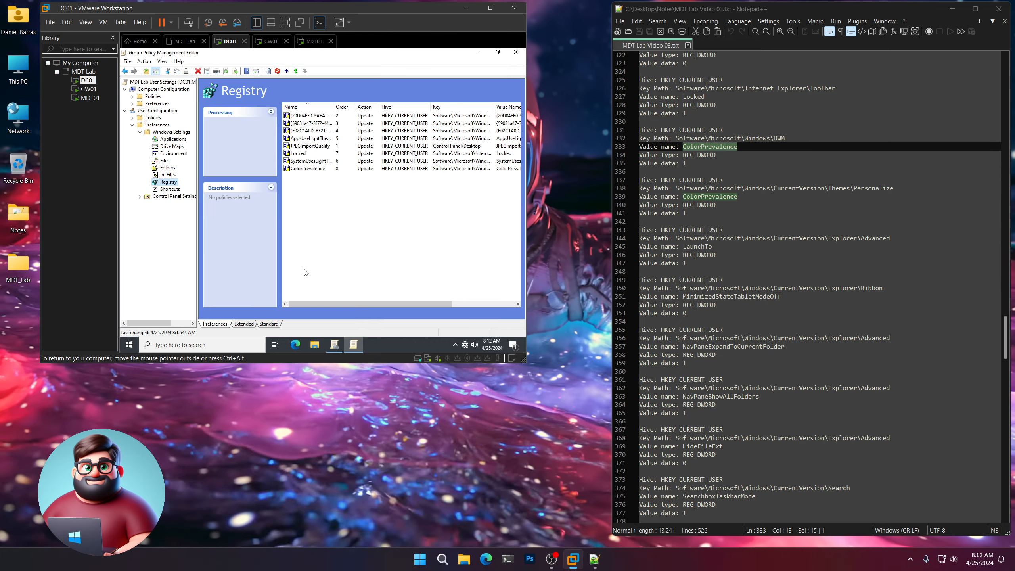
Start a second registry item and paste the Themes\Personalize key path from the notes.
right_click(167, 183)
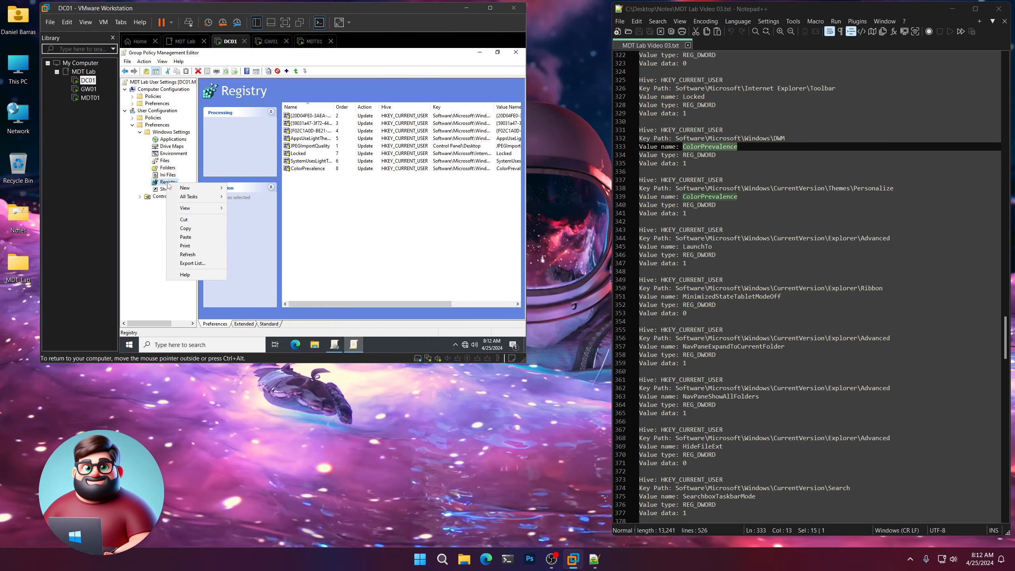
mouse_move(199, 188)
click(258, 190)
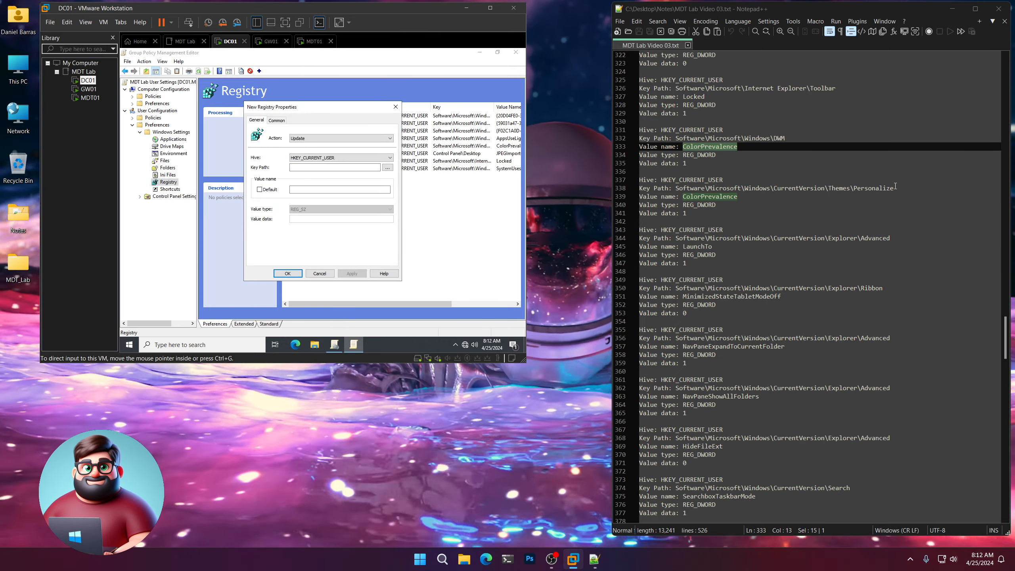
drag(893, 188, 675, 188)
right_click(689, 188)
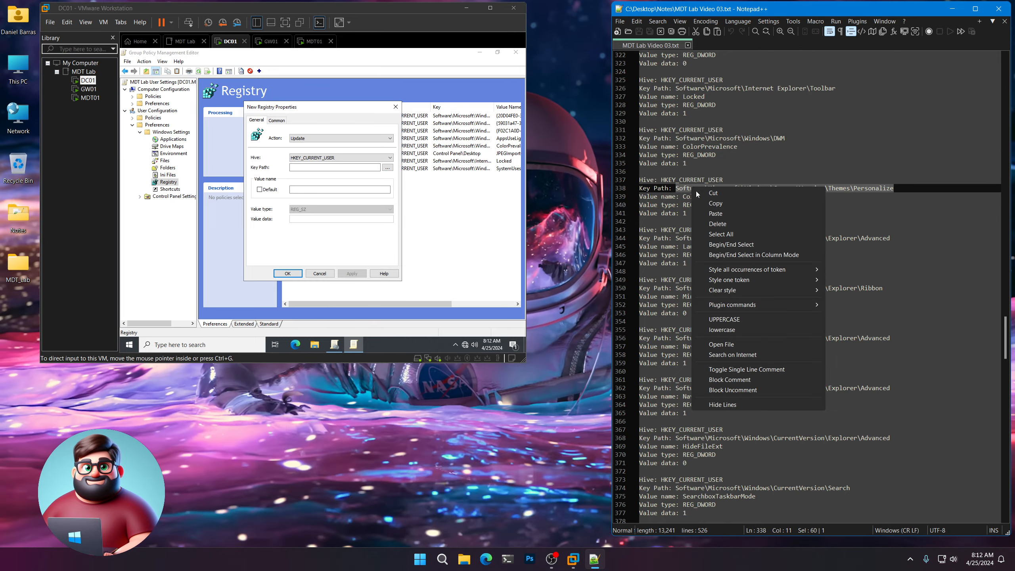
click(705, 201)
key(ctrl+v)
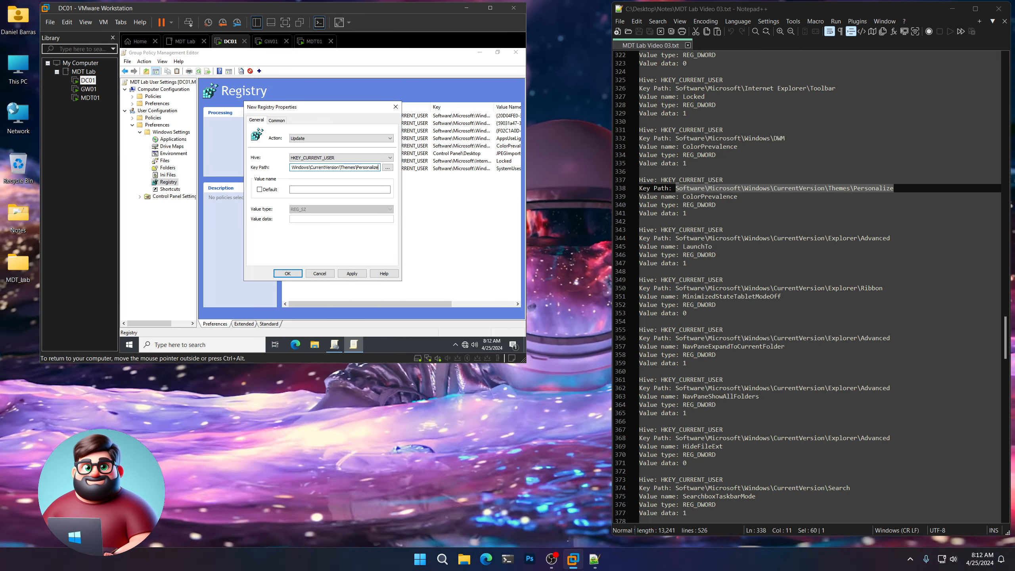
Name its value ColorPrevalence, set REG_DWORD with data 1, and save the item.
click(746, 197)
drag(746, 197, 682, 197)
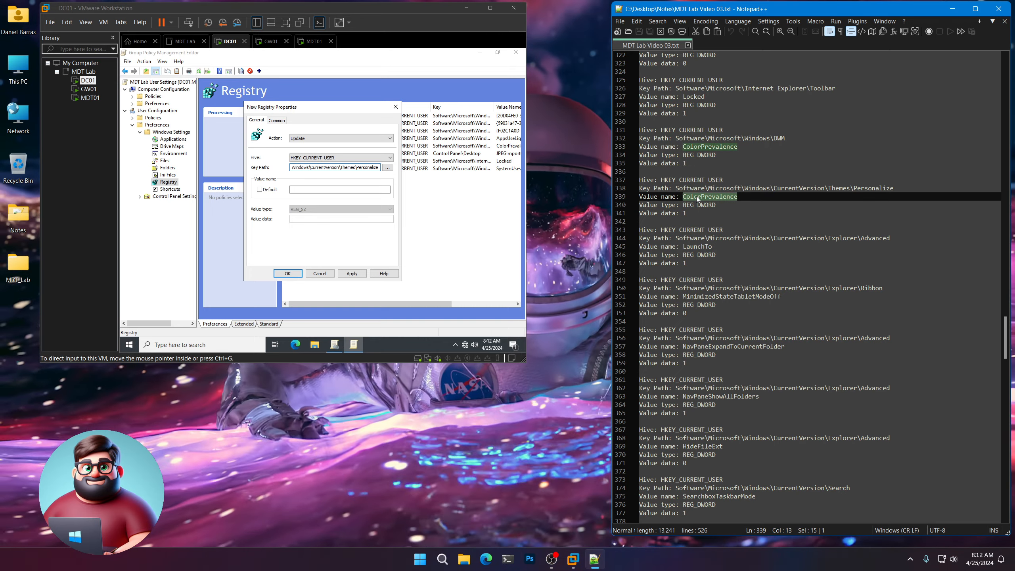
right_click(697, 195)
click(712, 208)
click(335, 191)
key(ctrl+v)
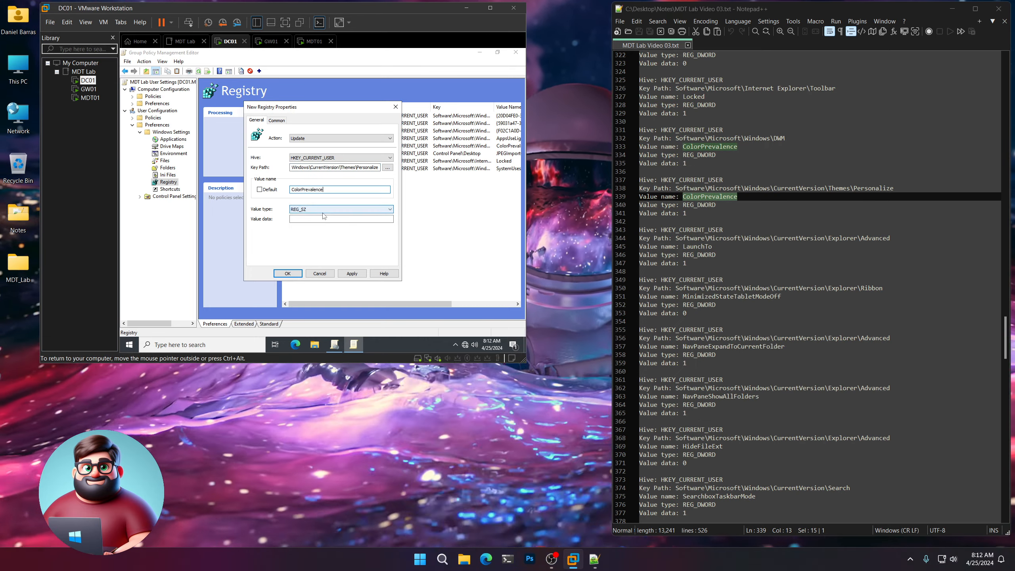
click(324, 210)
click(322, 220)
click(322, 220)
text(1)
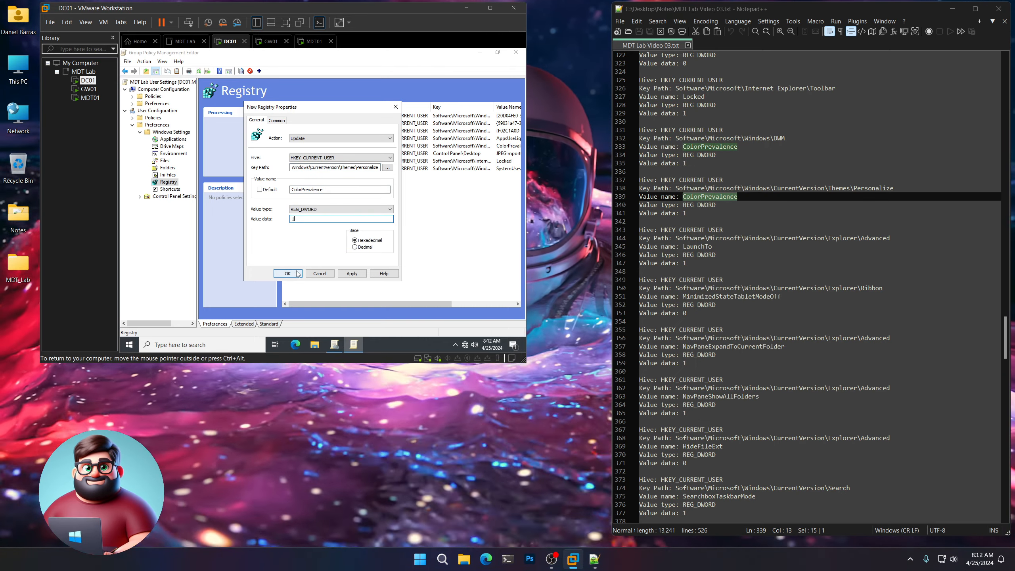
click(293, 274)
scroll(749, 236, down, 3)
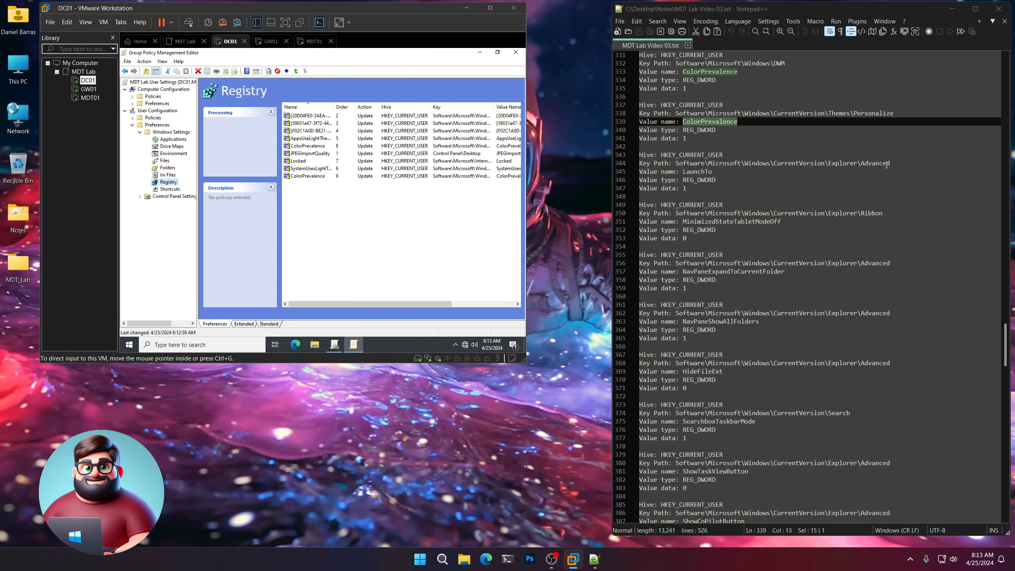
Copy the Explorer\Advanced key path from the notes after briefly opening File Explorer in the VM.
drag(890, 163, 674, 163)
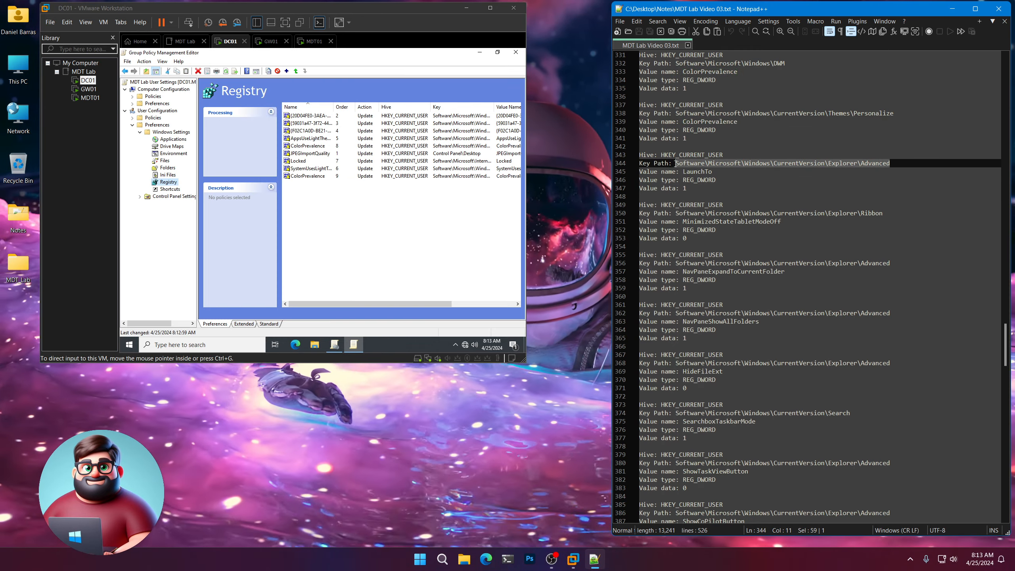
click(388, 345)
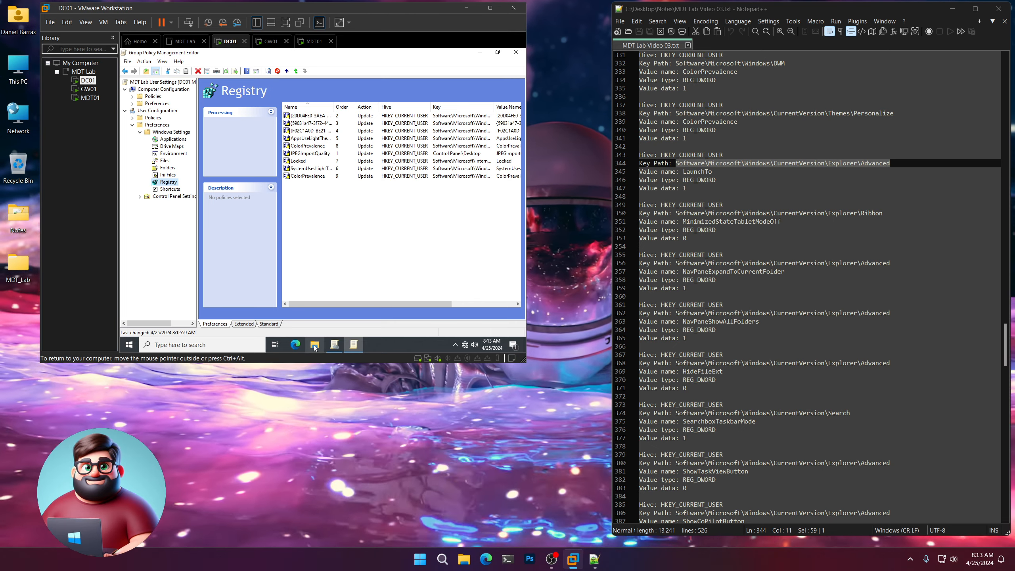
click(314, 346)
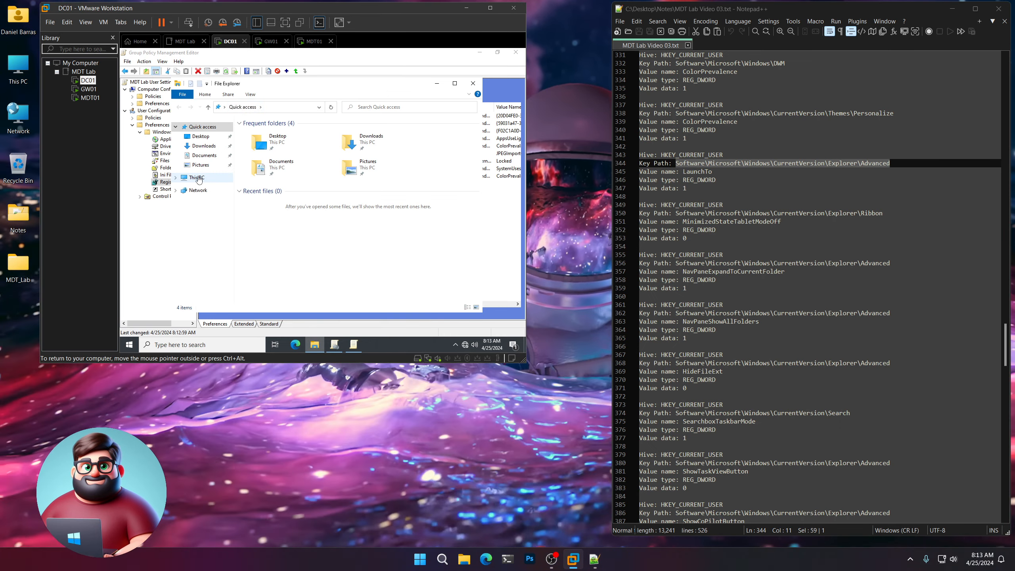
click(468, 85)
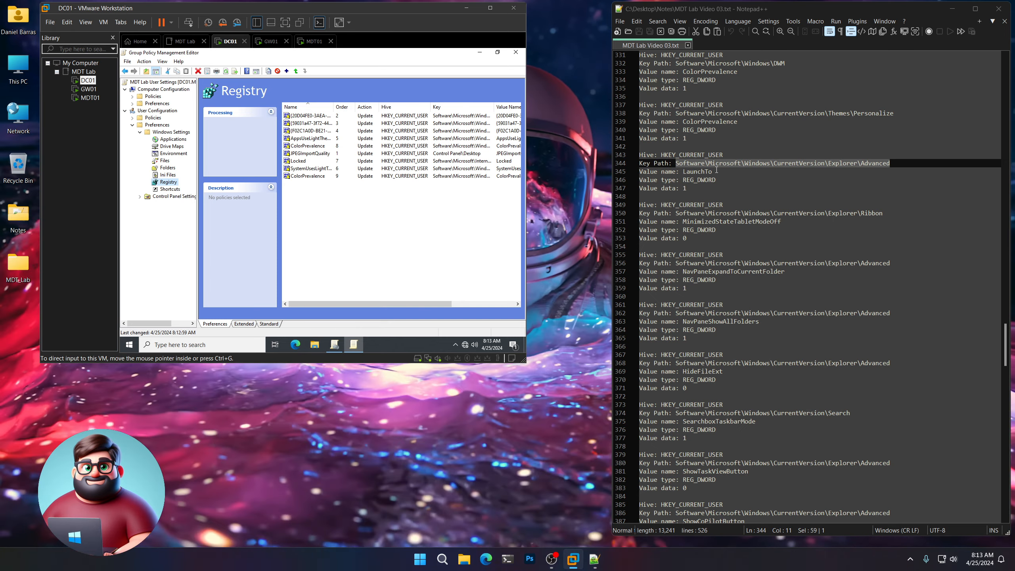
right_click(696, 162)
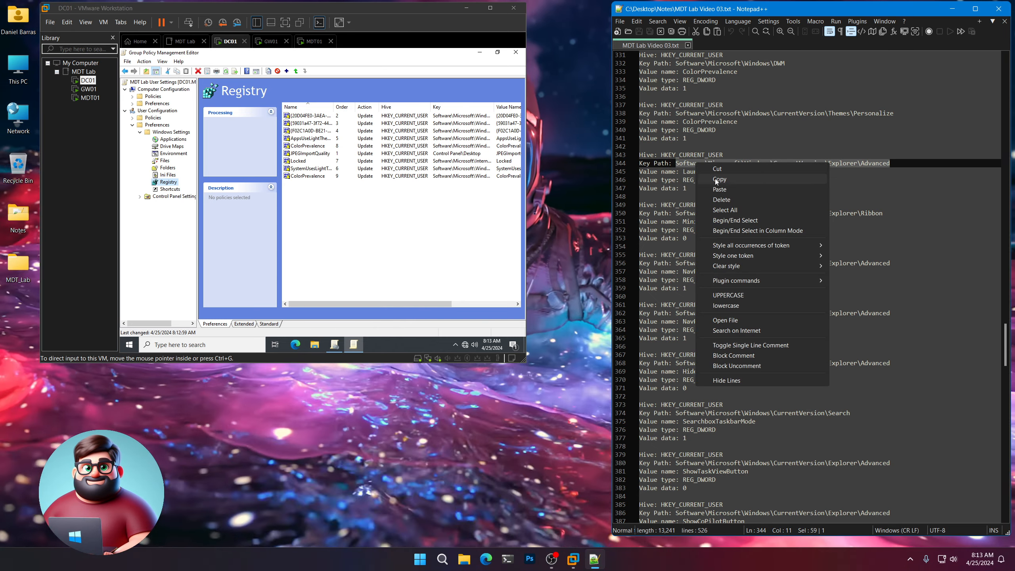
click(715, 178)
Create the LaunchTo registry item under Explorer\Advanced as REG_DWORD with data 1.
right_click(168, 182)
mouse_move(204, 187)
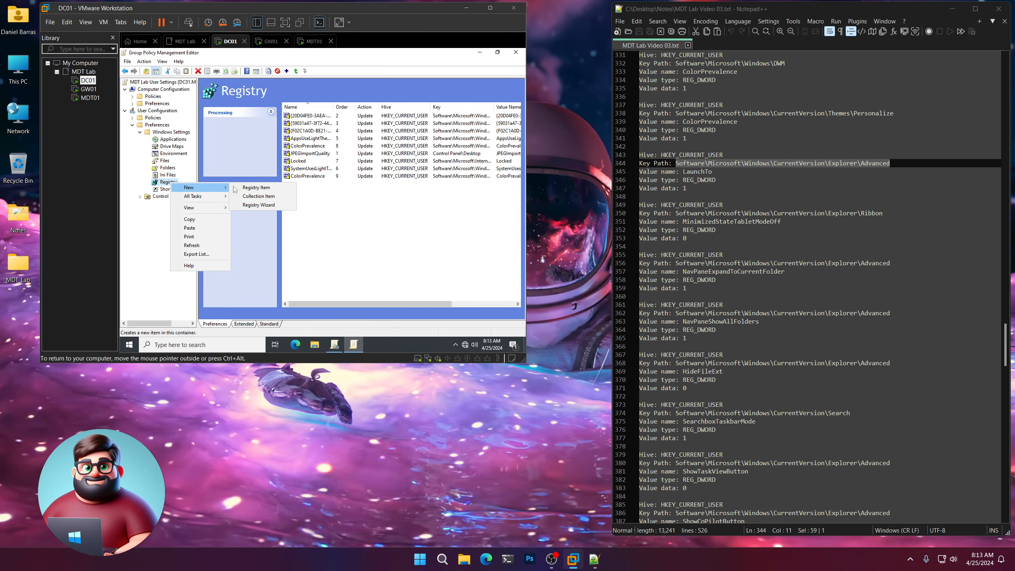
click(235, 188)
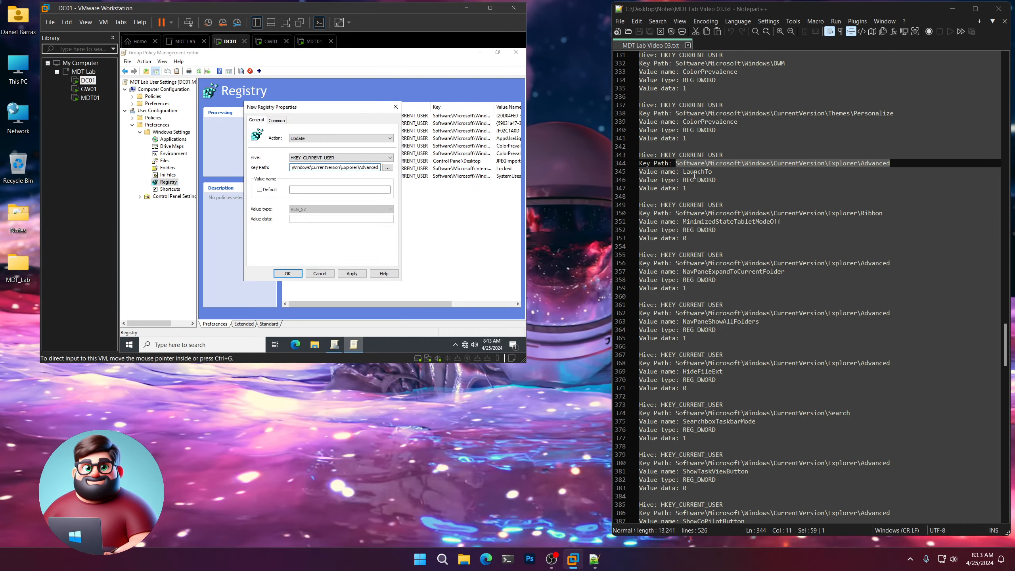
drag(714, 171, 691, 173)
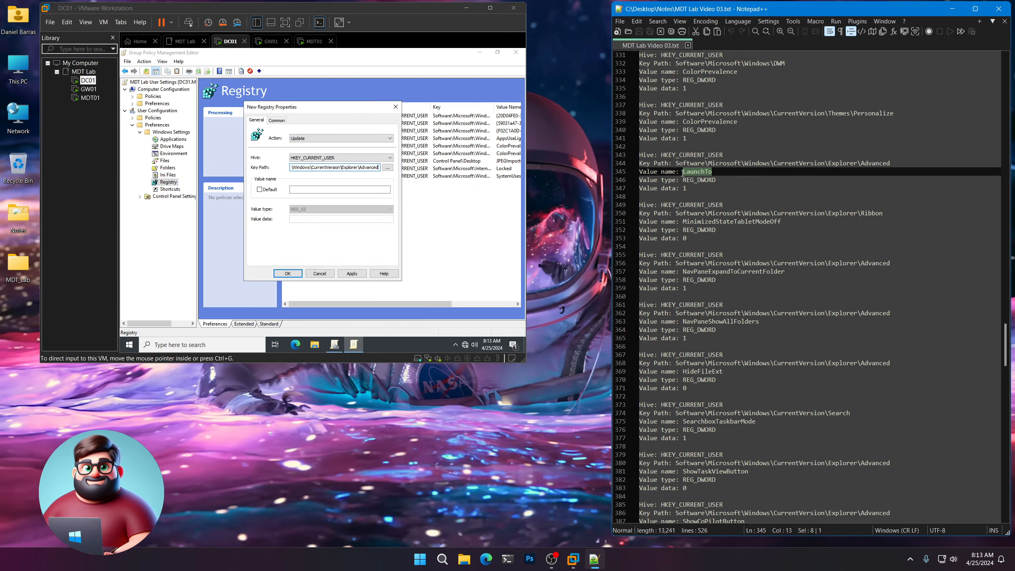
right_click(693, 176)
click(719, 190)
click(333, 189)
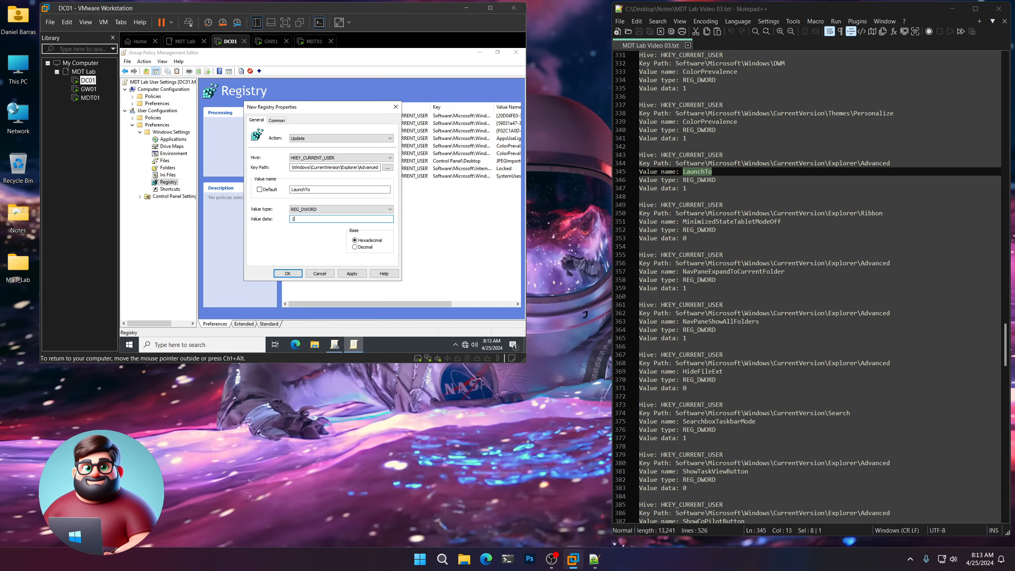
click(287, 274)
scroll(743, 224, down, 2)
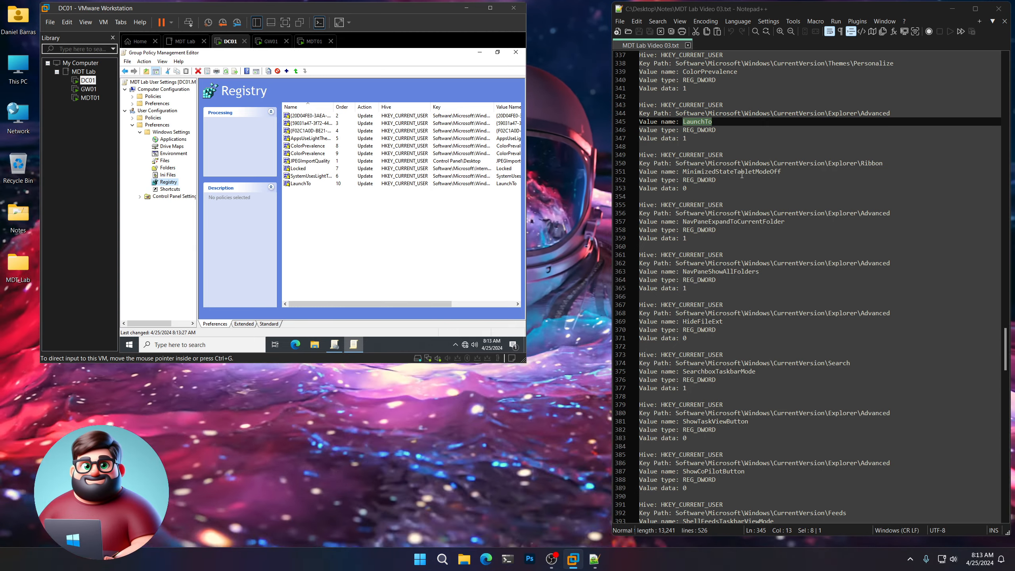
Open File Explorer in the VM, expand and collapse its ribbon, then close it.
click(315, 344)
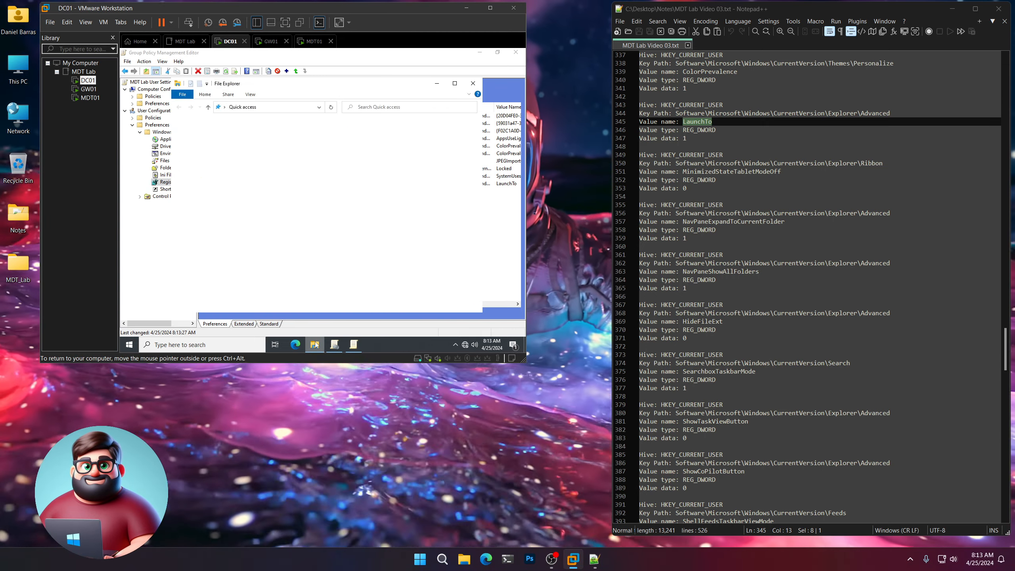
click(469, 94)
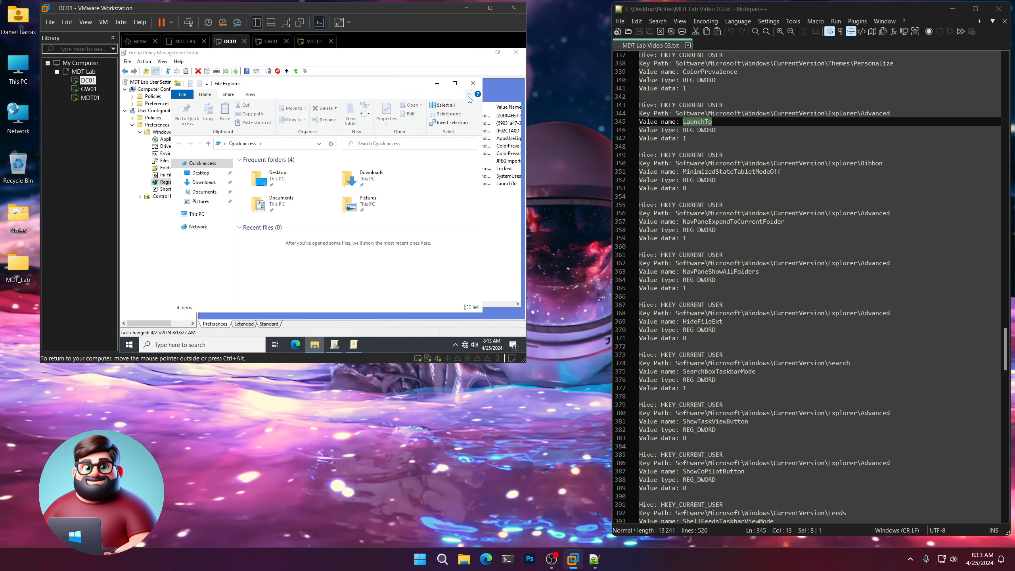
click(469, 94)
click(473, 83)
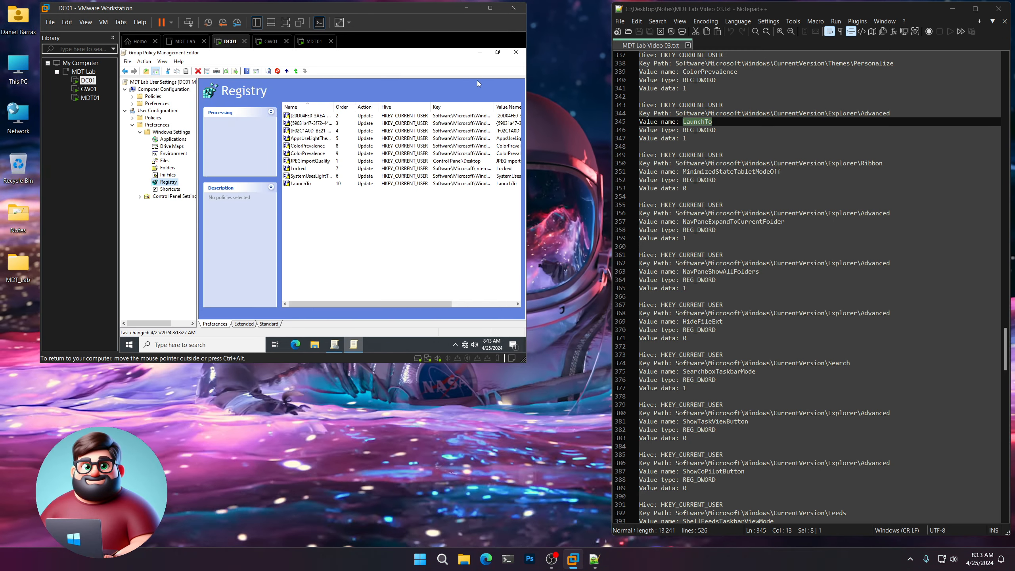
Add MinimizedStateTabletModeOff under Explorer\Ribbon as a REG_DWORD item with data 0.
right_click(166, 185)
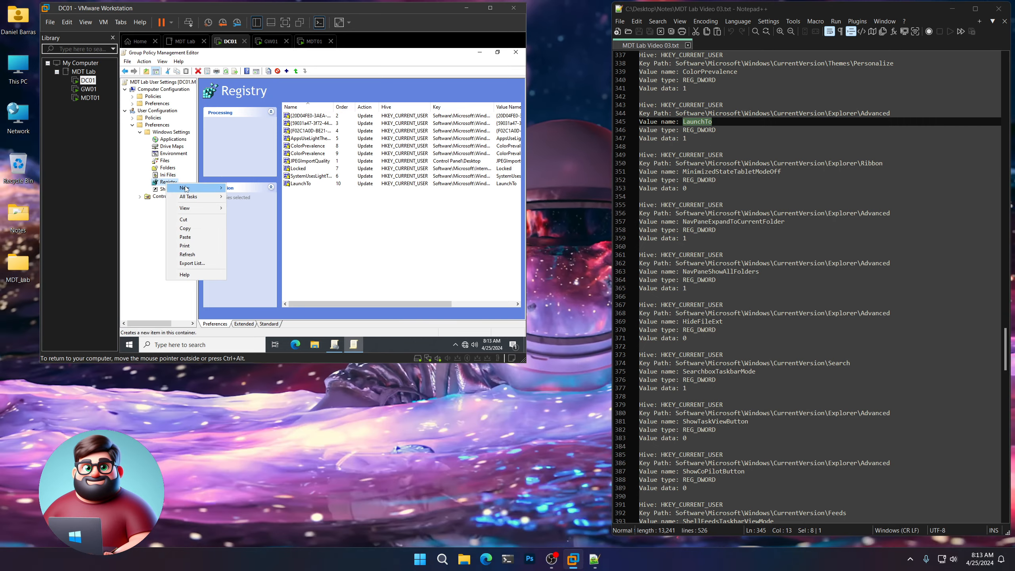
click(244, 187)
drag(882, 163, 694, 156)
right_click(684, 165)
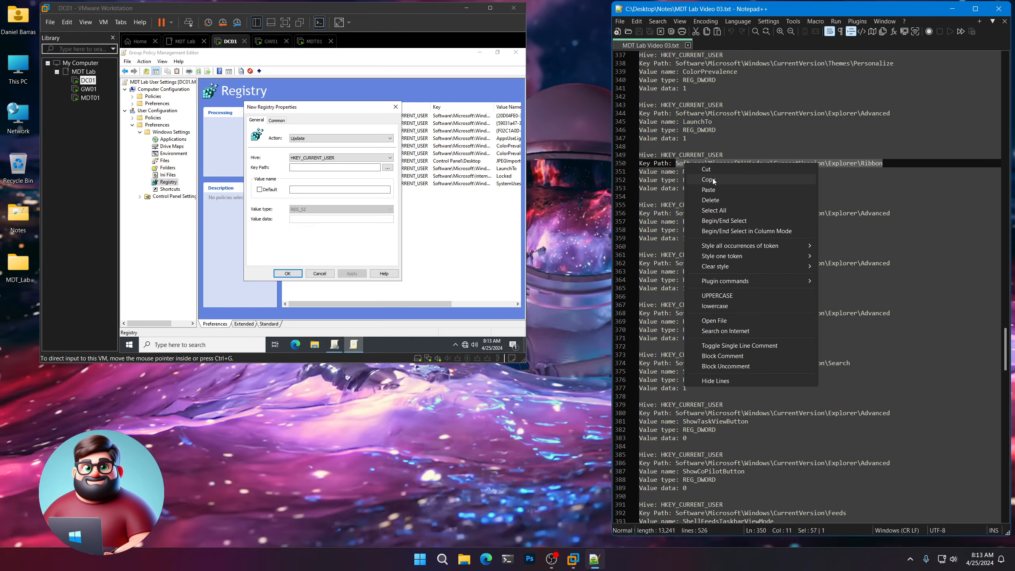
click(703, 180)
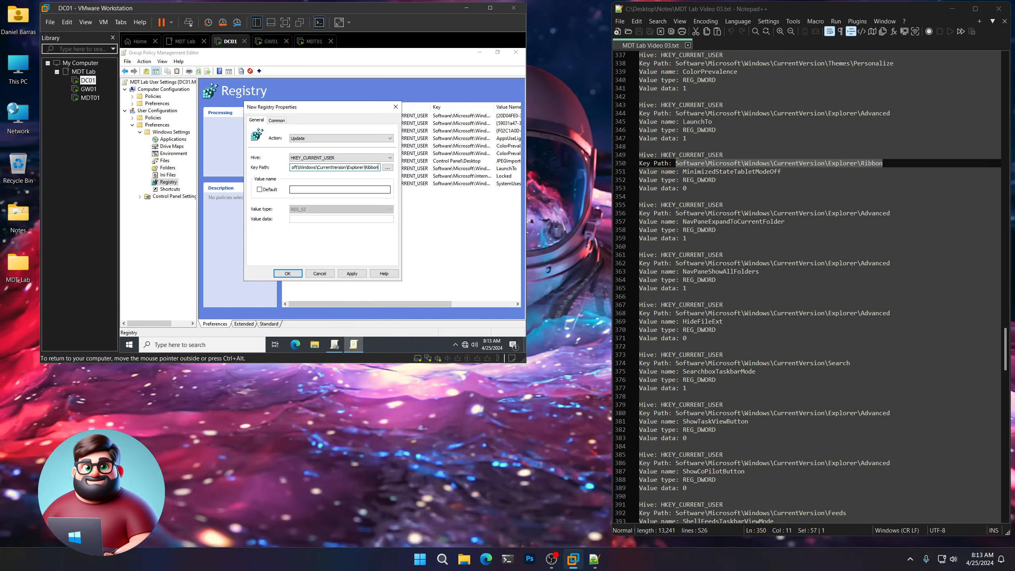
click(787, 172)
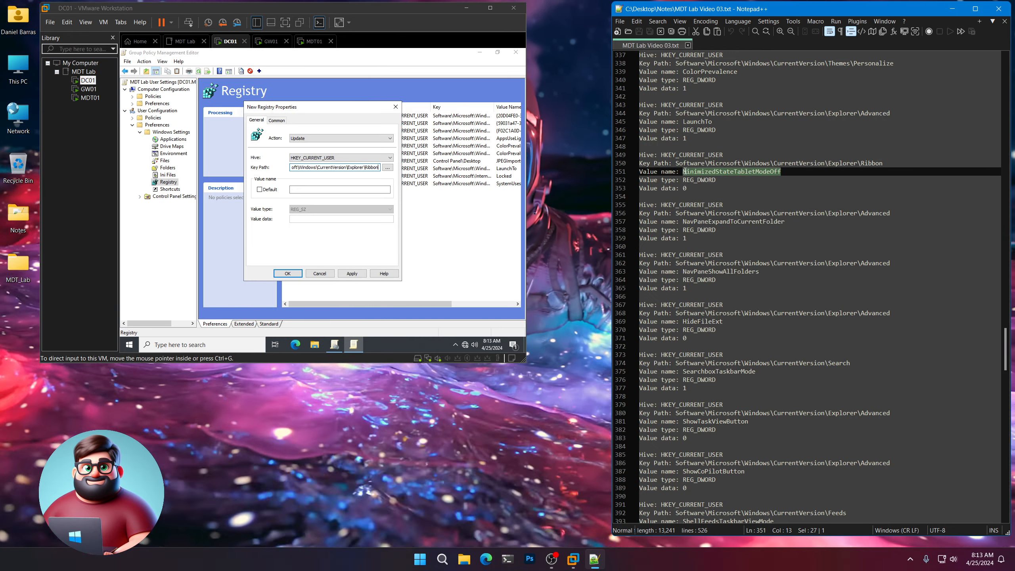
right_click(692, 171)
click(711, 183)
click(314, 189)
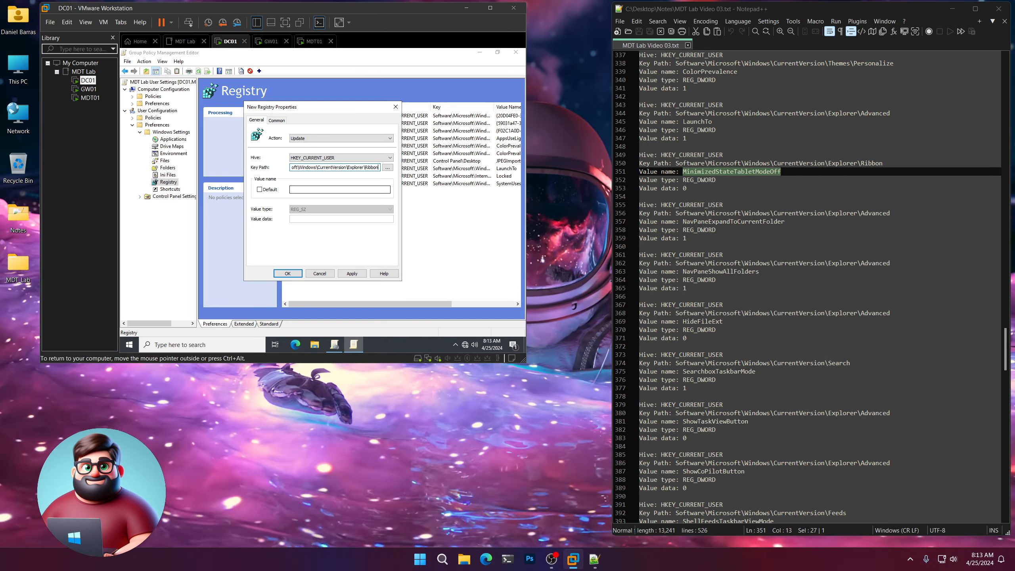
click(315, 222)
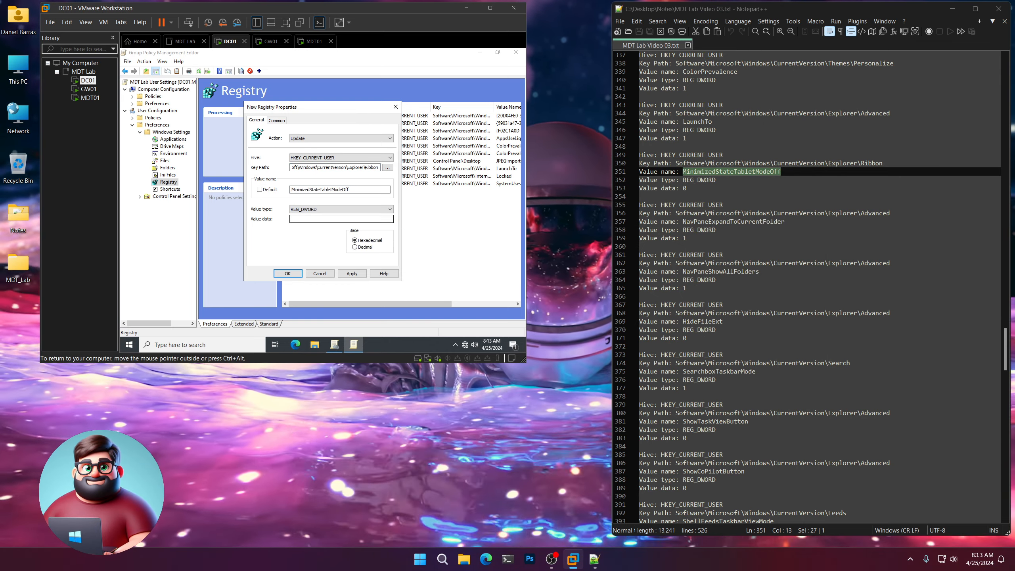
click(288, 274)
scroll(746, 201, down, 2)
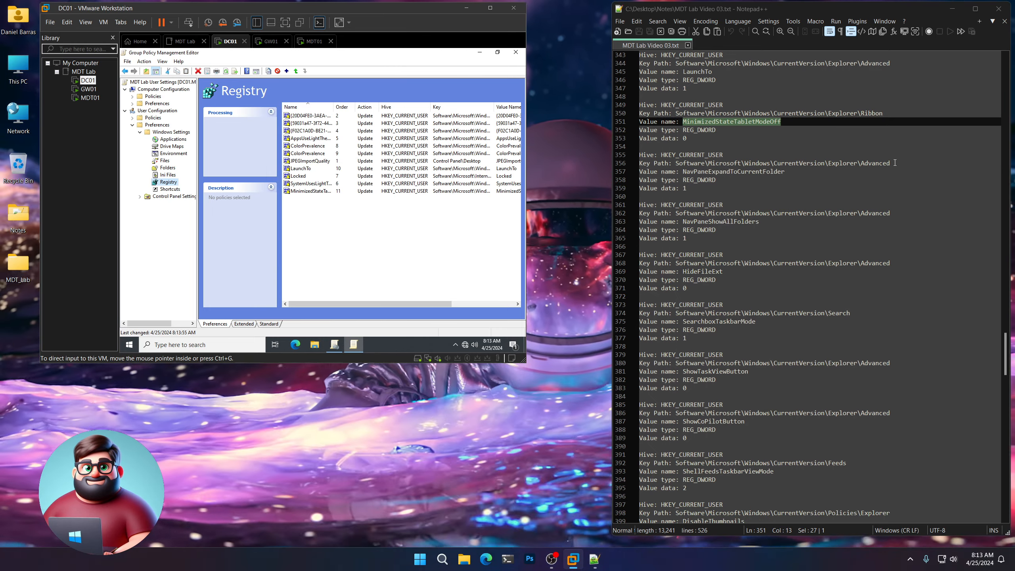
Start a new registry item with the Explorer\Advanced key path pasted from the notes.
drag(895, 163, 708, 163)
right_click(701, 163)
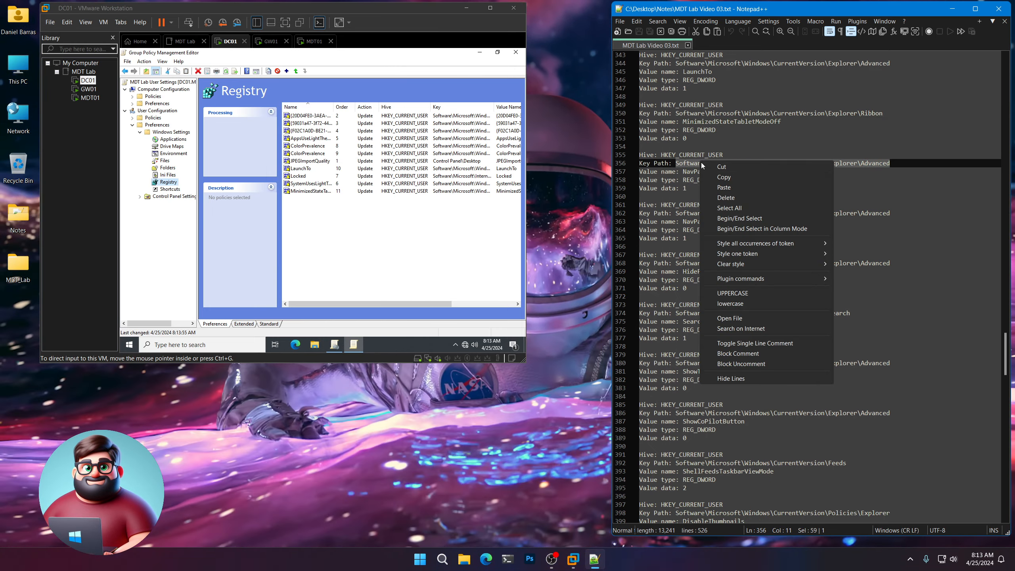
click(715, 177)
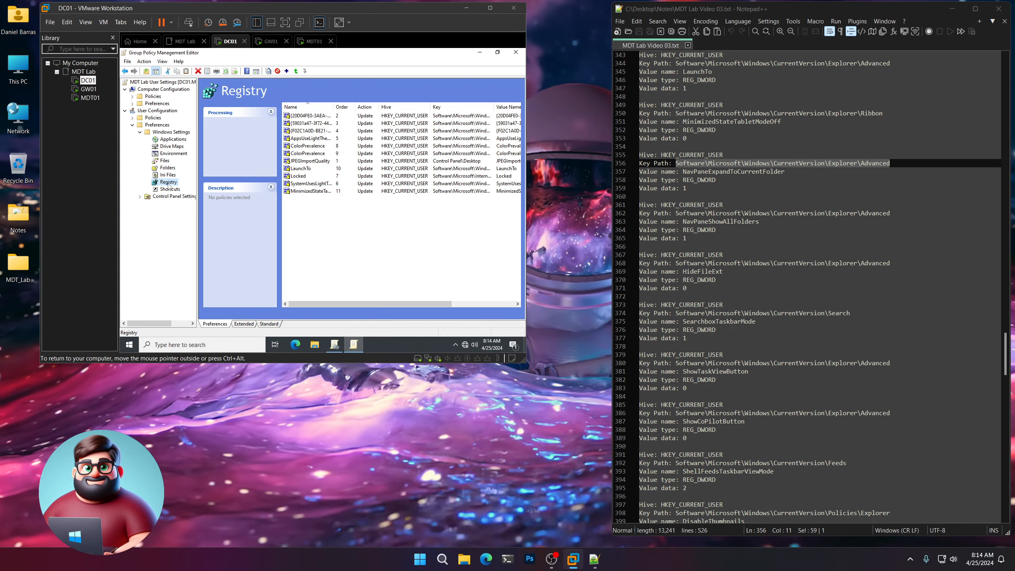
right_click(168, 183)
mouse_move(215, 188)
click(251, 188)
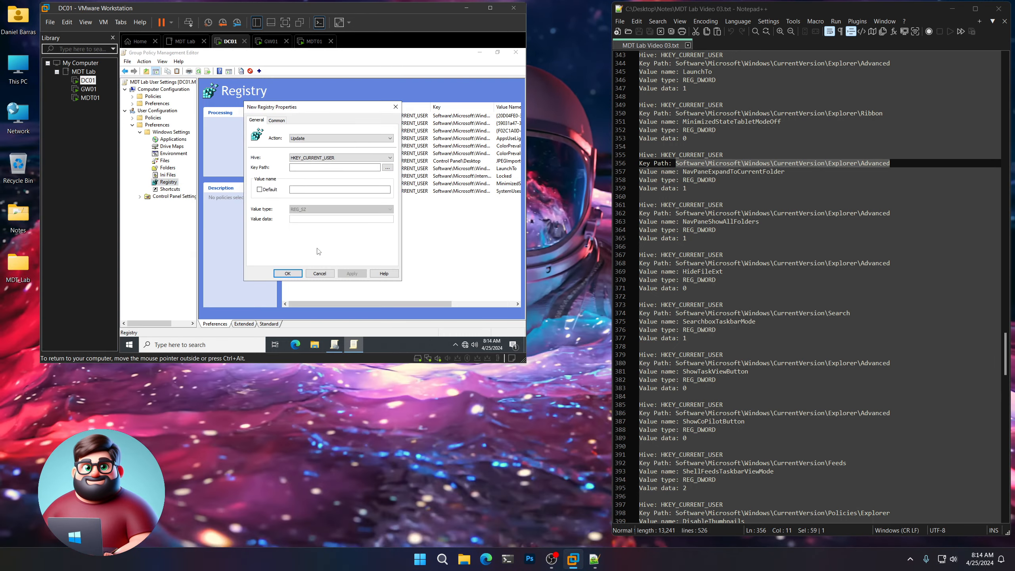
click(335, 167)
key(ctrl+v)
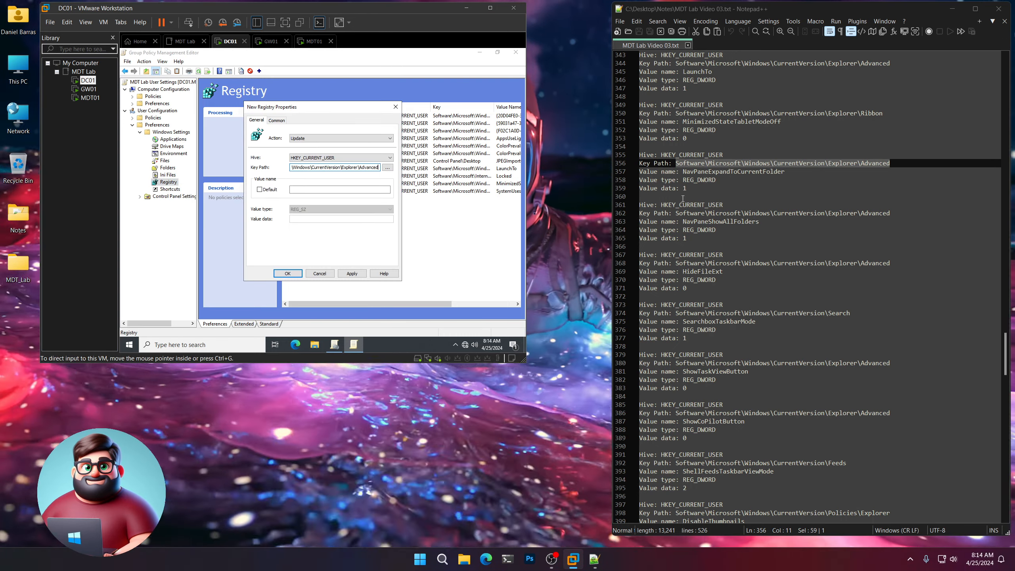
Set the value NavPaneExpandToCurrentFolder as REG_DWORD 1, save it, and open File Explorer.
drag(784, 172, 683, 171)
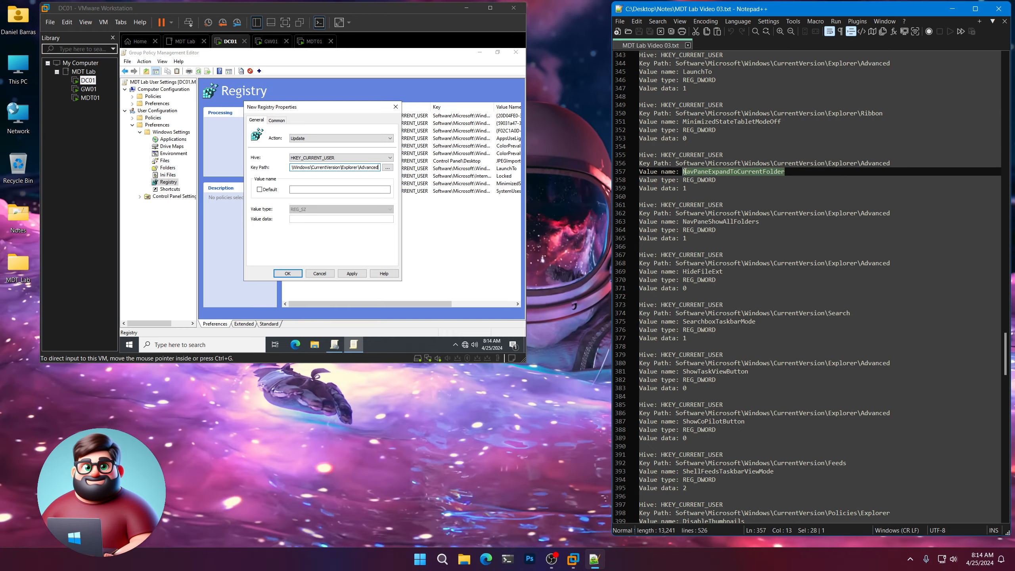
right_click(700, 175)
click(719, 191)
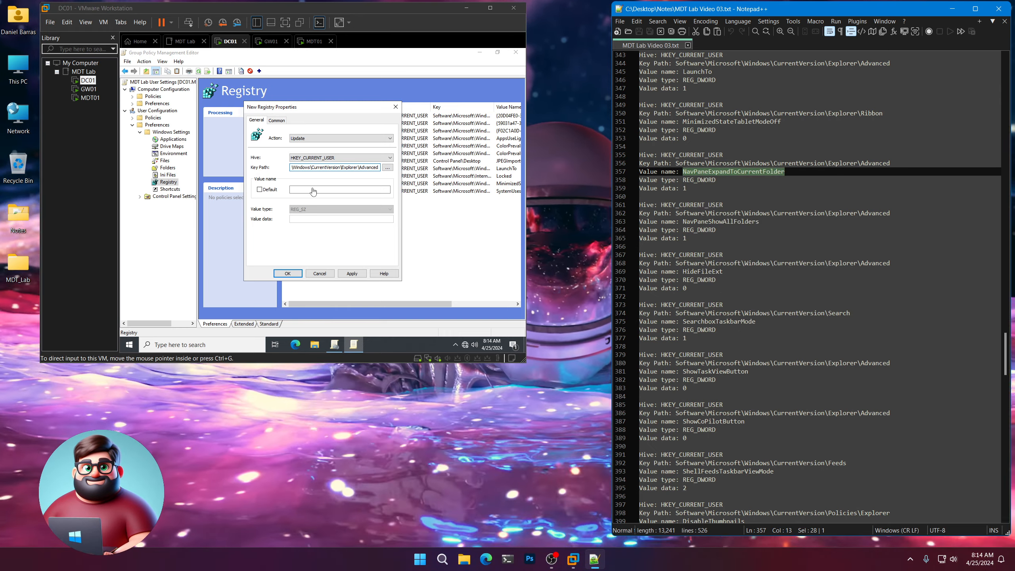
click(339, 189)
key(ctrl+v)
click(312, 209)
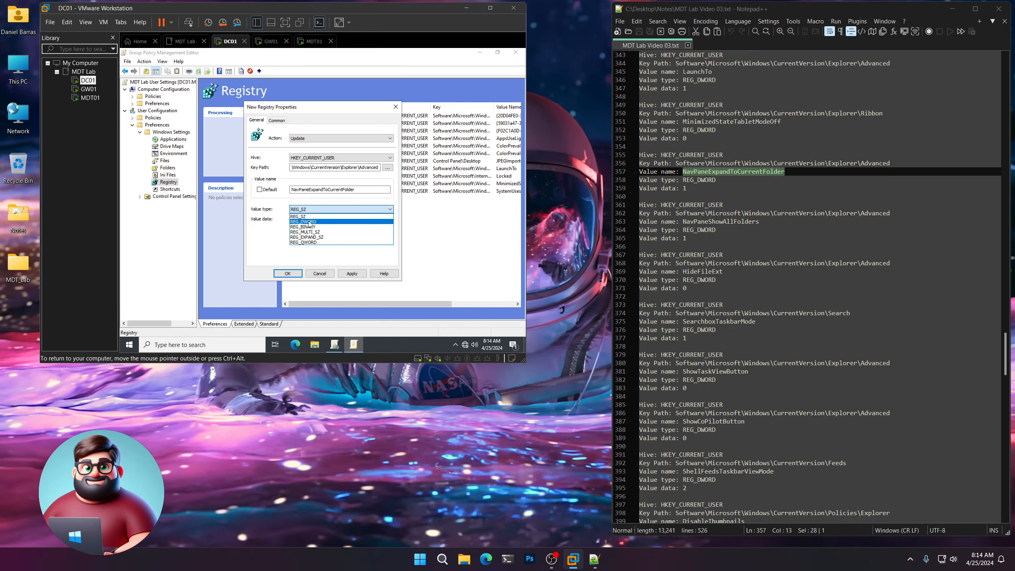
click(311, 221)
click(312, 219)
text(1)
key(Return)
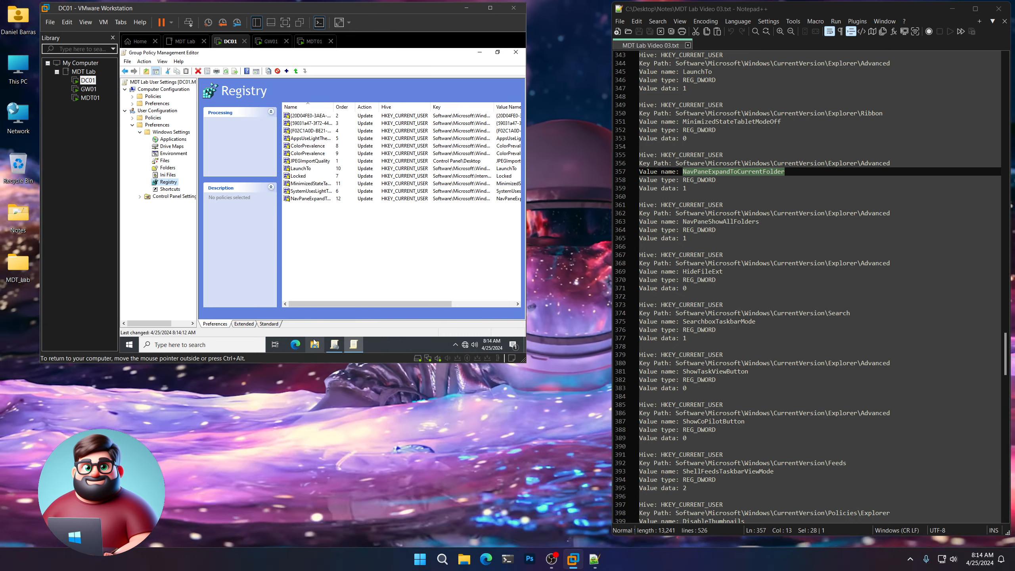
click(315, 344)
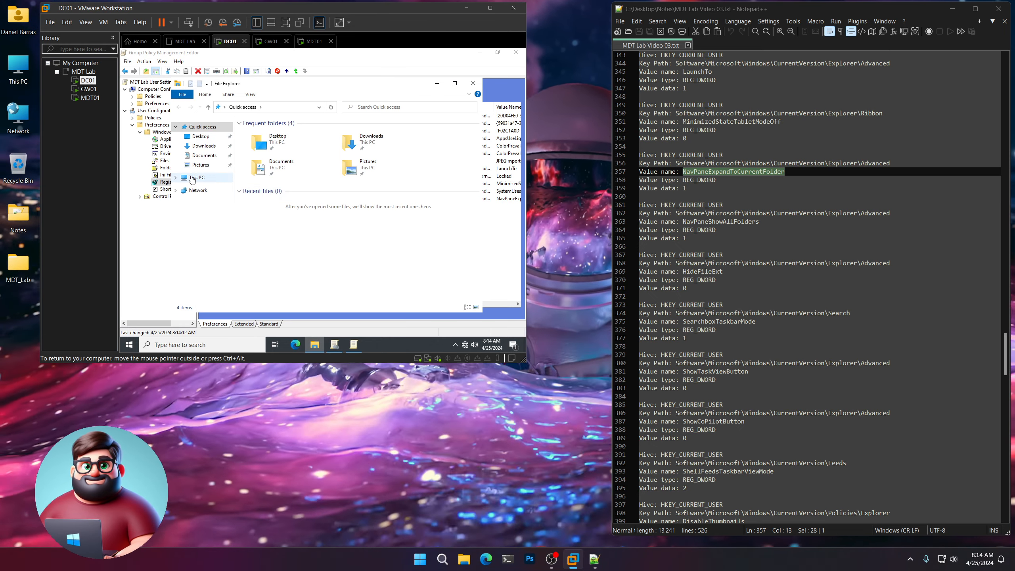
Browse to This PC > C: > Users > the administrator's profile folder, then close File Explorer.
click(196, 177)
double_click(265, 240)
double_click(264, 157)
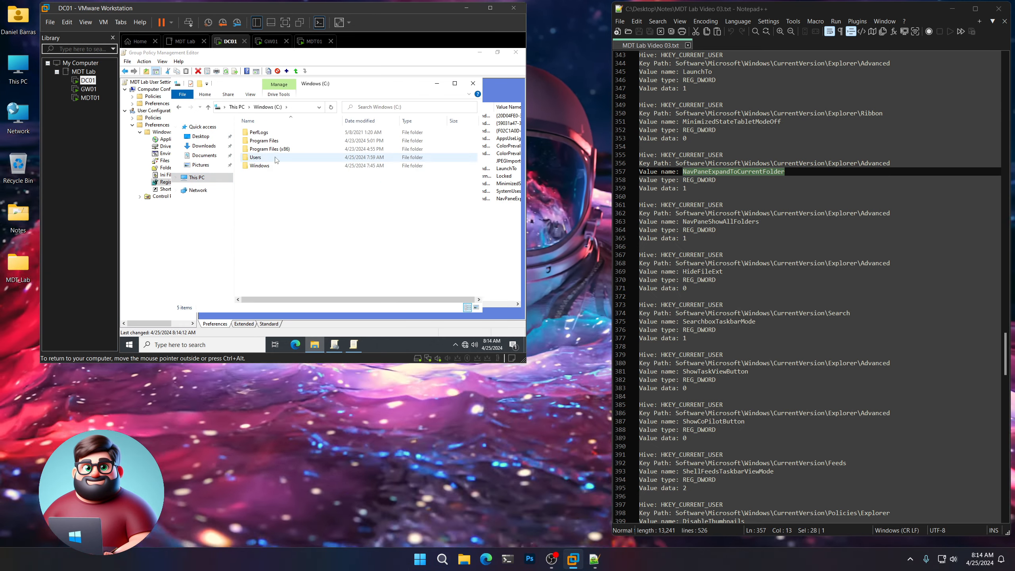
double_click(267, 143)
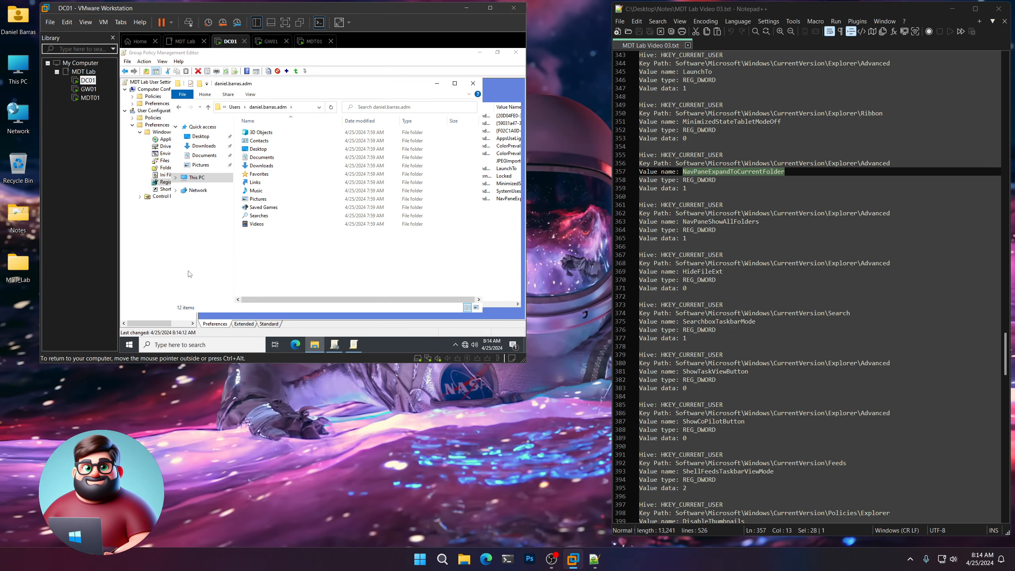
click(473, 83)
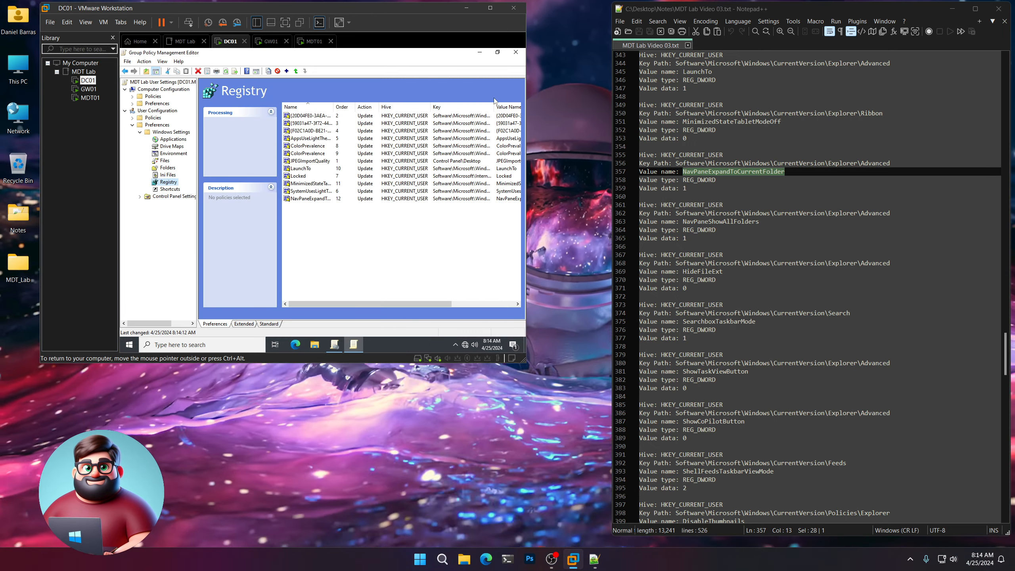
Start a new HKCU registry item and select the key path on notes line 362 for copying.
scroll(780, 254, down, 2)
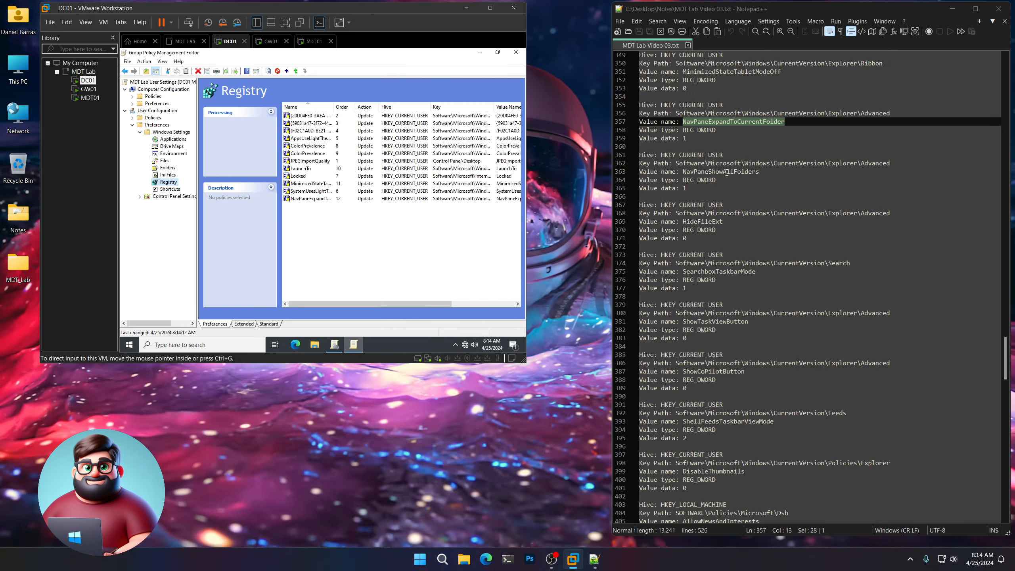
right_click(177, 185)
mouse_move(196, 187)
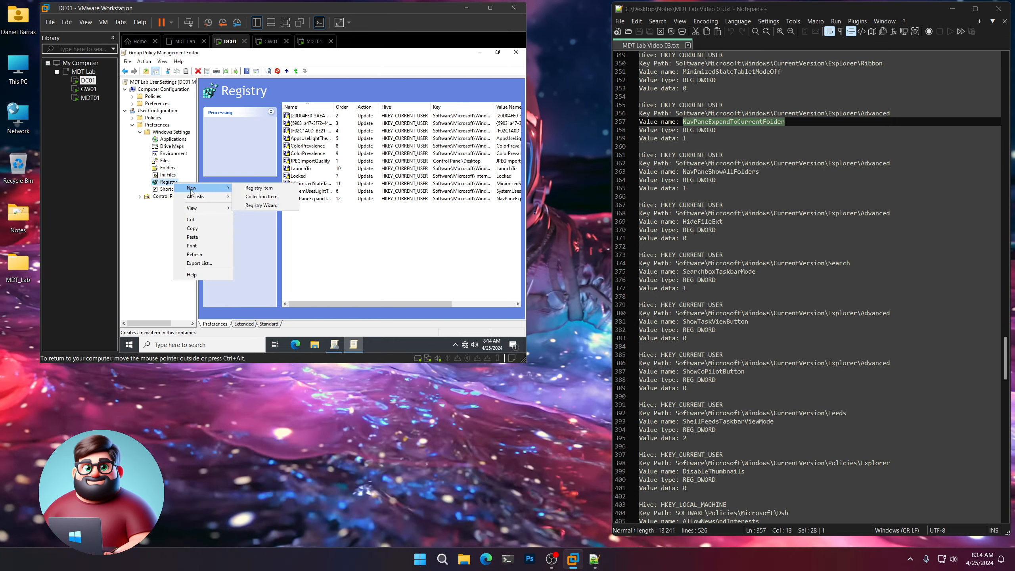
click(256, 187)
drag(899, 162, 676, 163)
right_click(692, 165)
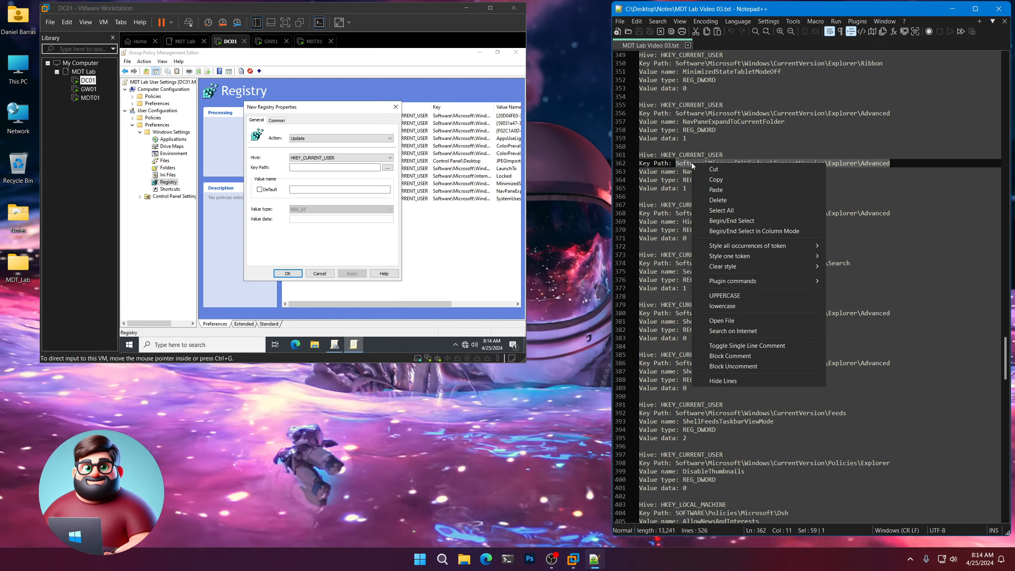
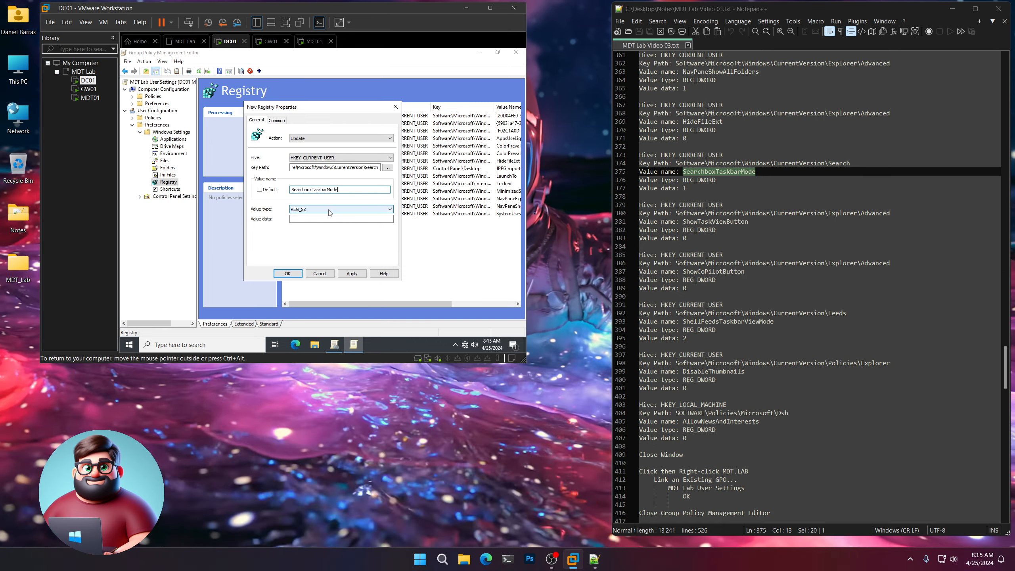
Make SearchboxTaskbarMode a REG_DWORD value and save the registry item.
click(330, 212)
click(307, 227)
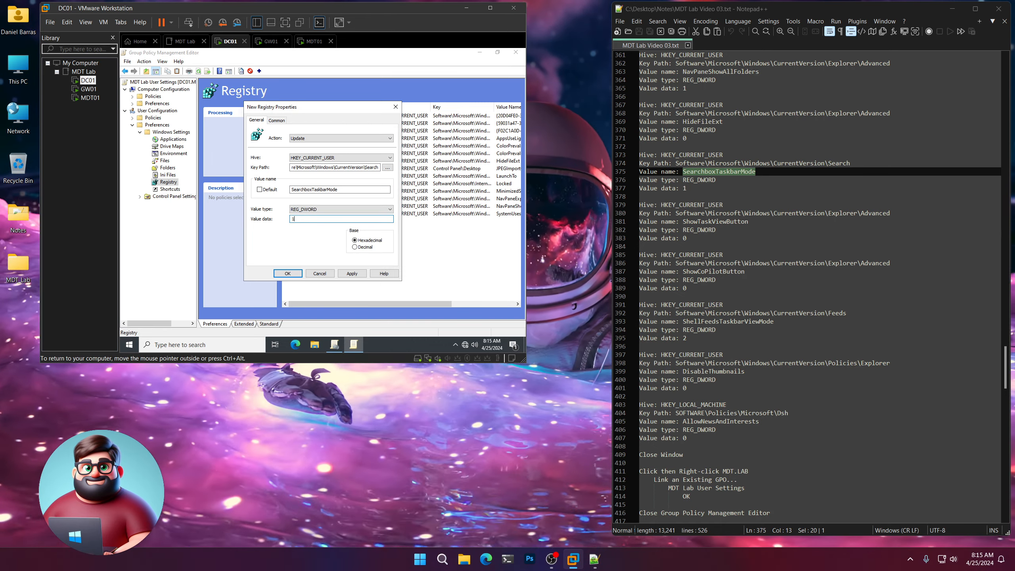
click(292, 275)
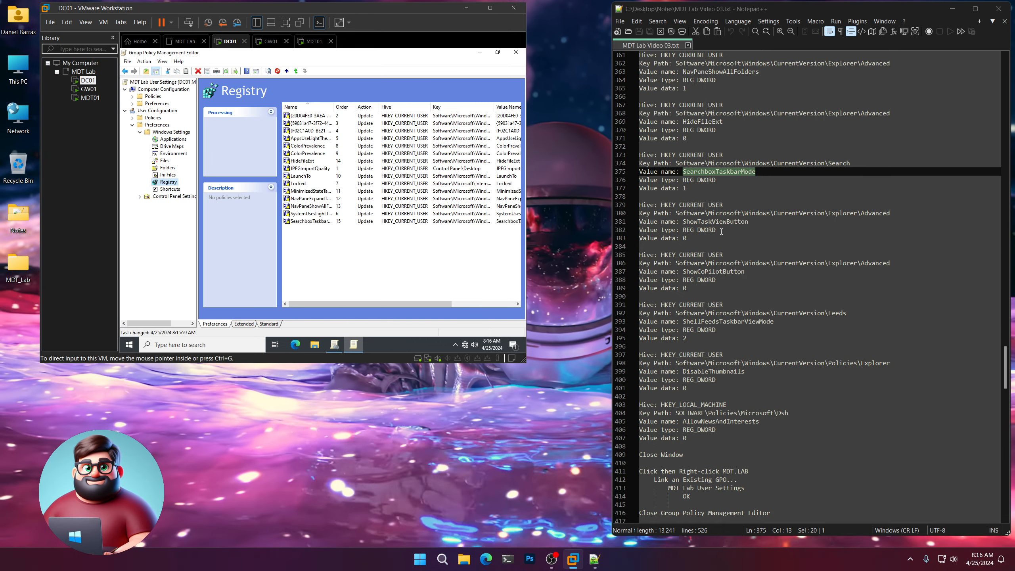
scroll(746, 231, down, 2)
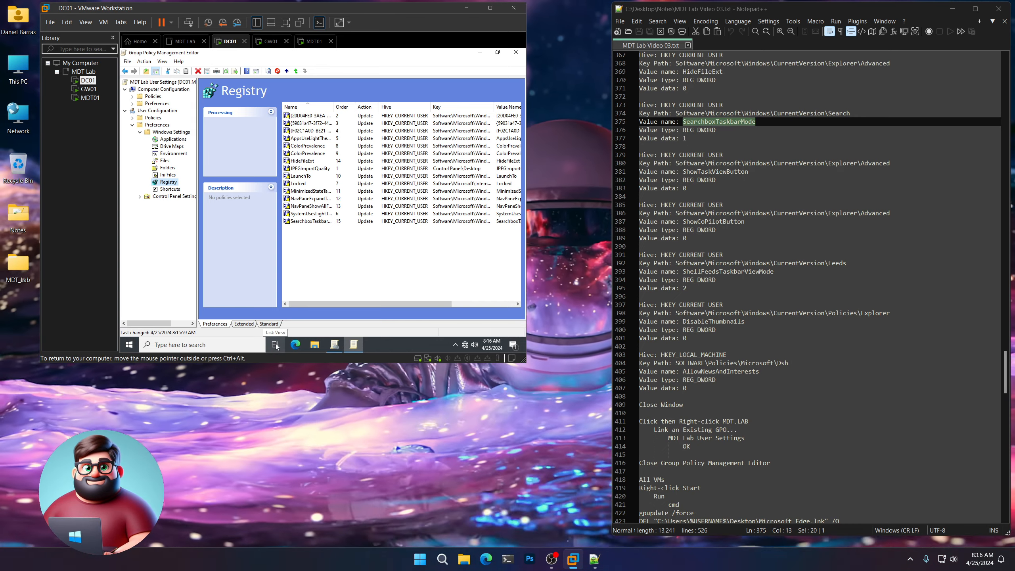
Start a new registry item with the Explorer\Advanced key path and copy ShowTaskViewButton from the notes.
right_click(359, 260)
drag(675, 163, 889, 163)
key(ctrl+v)
double_click(695, 171)
right_click(694, 172)
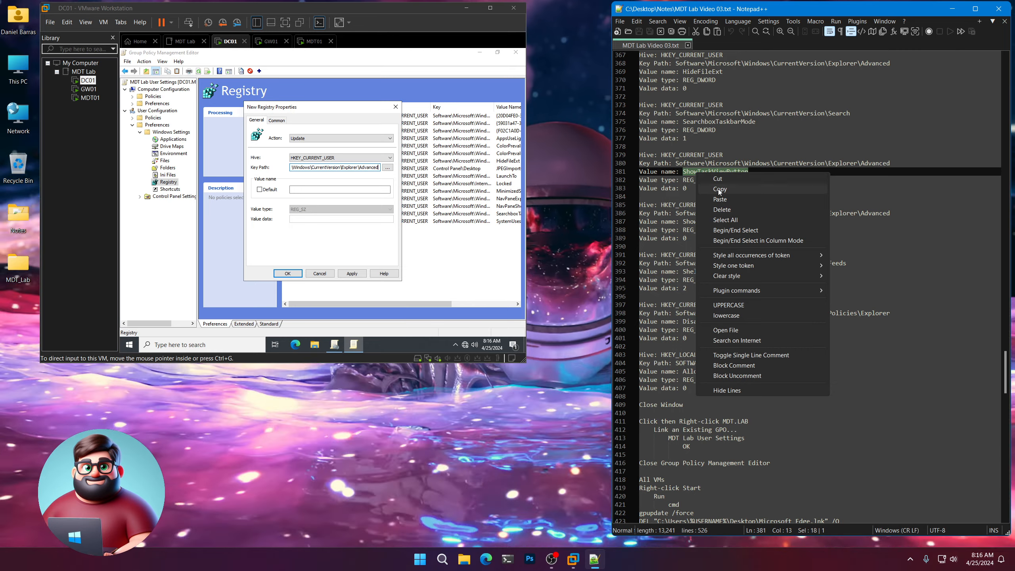
click(720, 191)
Set ShowTaskViewButton as a REG_DWORD with data 0 and save it.
click(345, 190)
key(ctrl+v)
click(340, 209)
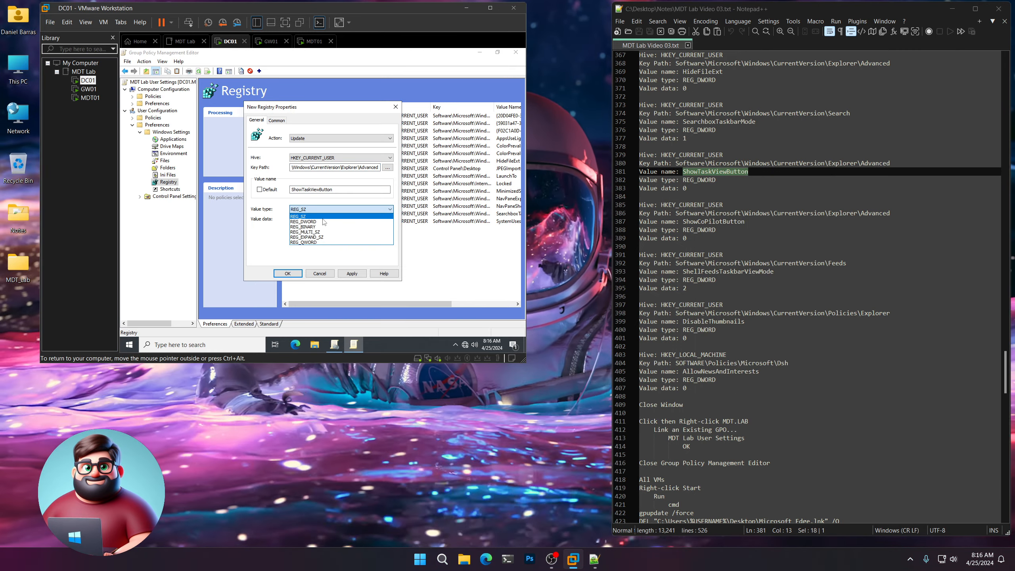
click(303, 233)
click(341, 219)
text(0)
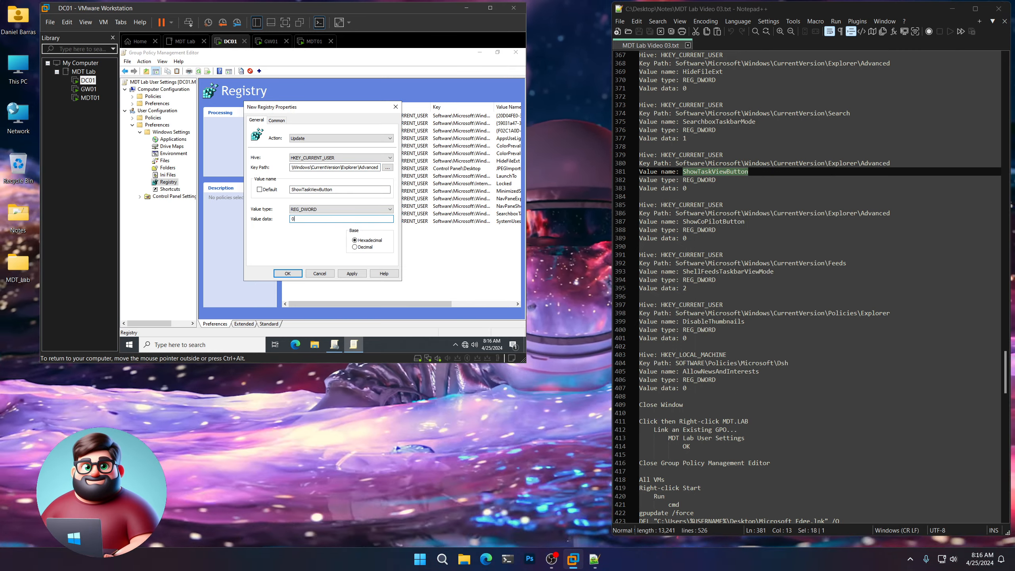
click(294, 274)
drag(674, 213, 889, 213)
right_click(703, 213)
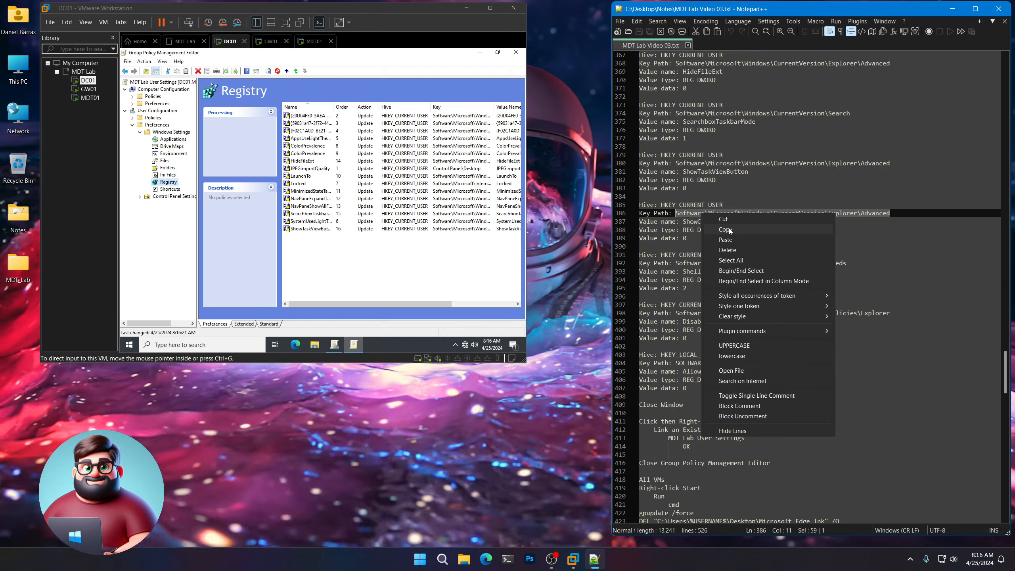
Start a new registry item using the copied Explorer\Advanced key path.
click(721, 231)
right_click(174, 183)
mouse_move(196, 186)
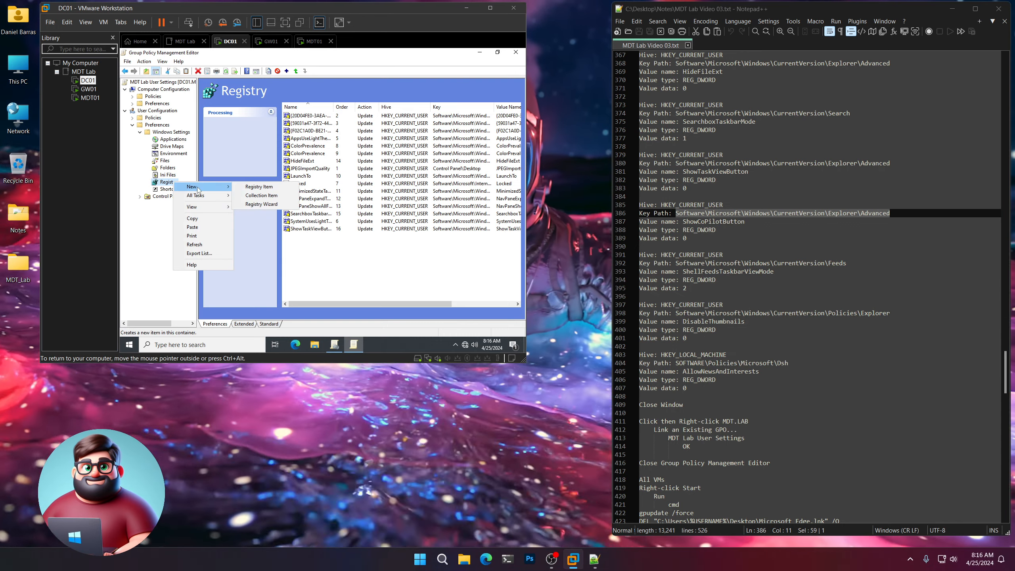
click(253, 187)
key(ctrl+v)
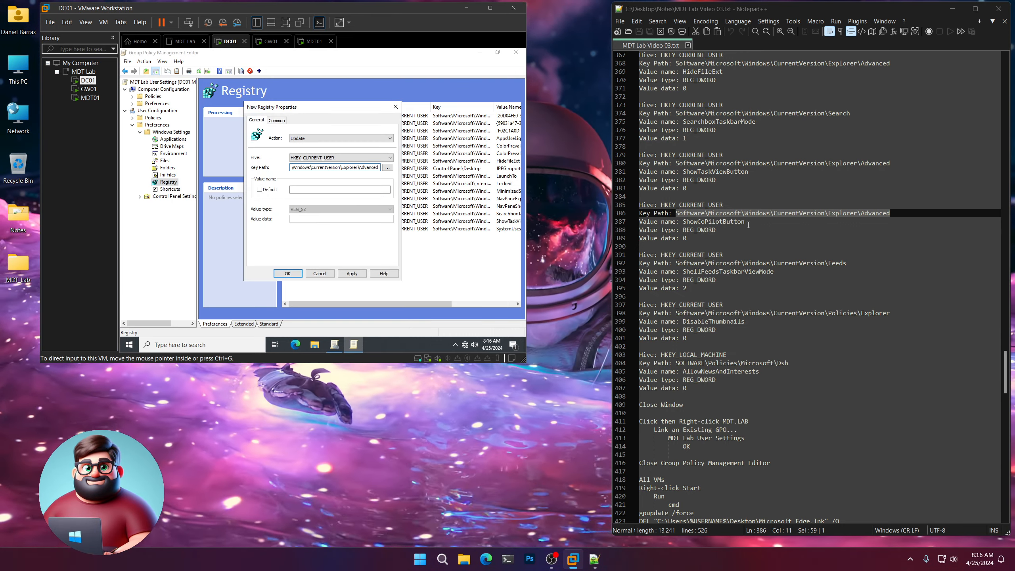
Name the value ShowCoPilotButton with data 0 and save it as entry 17.
drag(744, 221, 683, 221)
key(ctrl+c)
click(340, 189)
key(ctrl+v)
text(0)
click(288, 274)
scroll(839, 240, down, 3)
drag(846, 188, 675, 188)
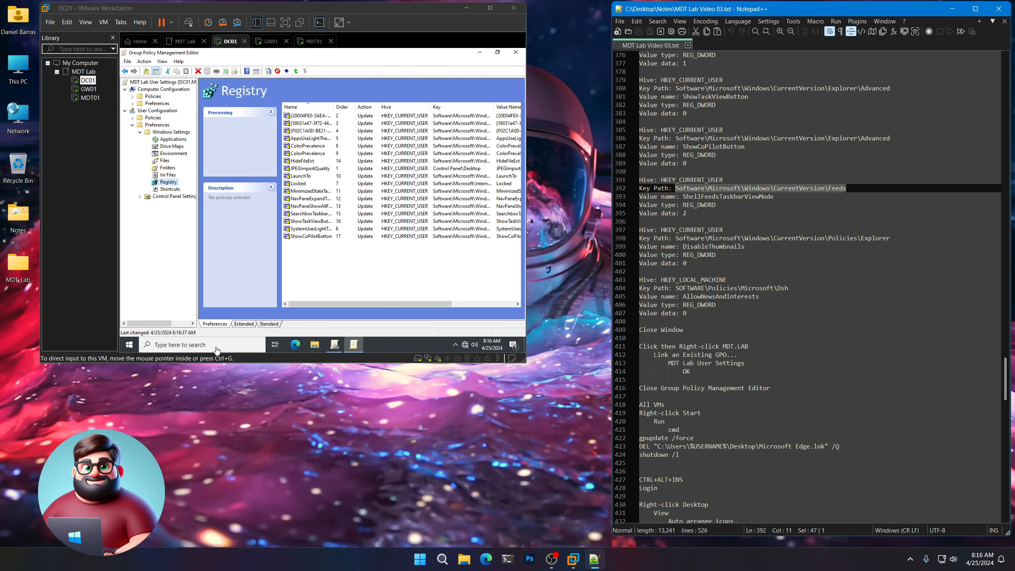
Start a new registry item with the CurrentVersion\Feeds key path.
right_click(169, 183)
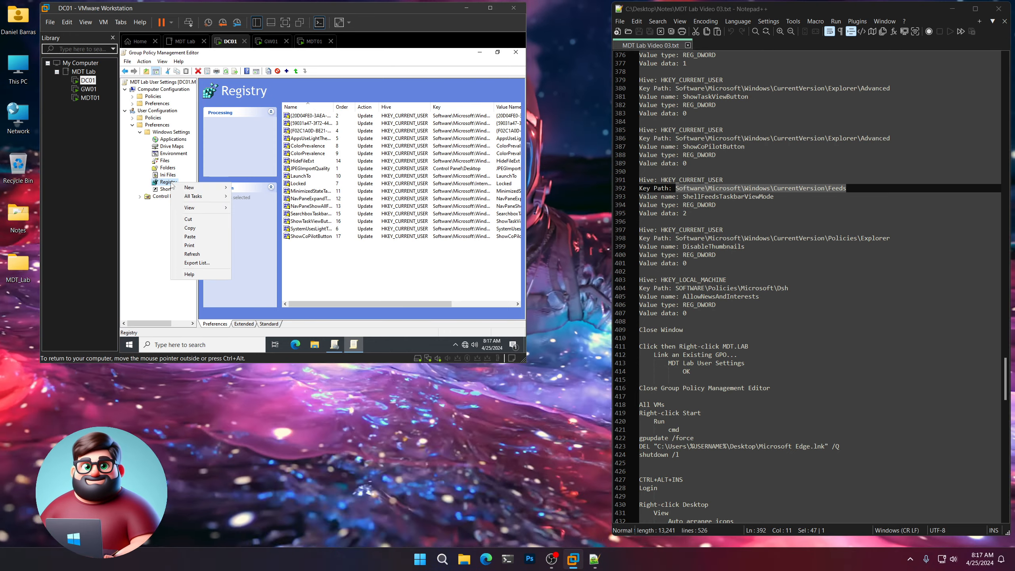
mouse_move(194, 188)
click(252, 190)
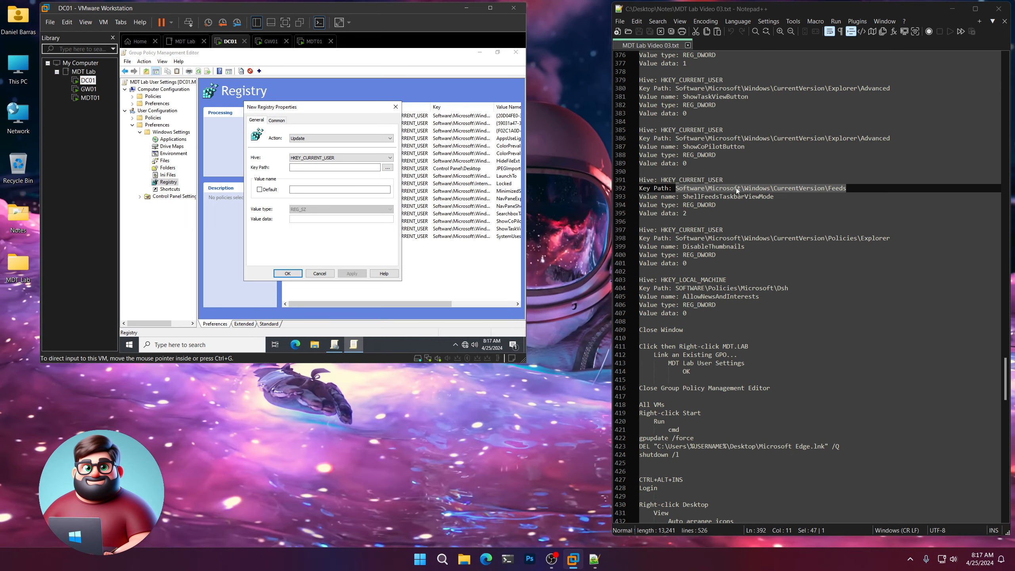
right_click(736, 187)
click(754, 201)
click(334, 168)
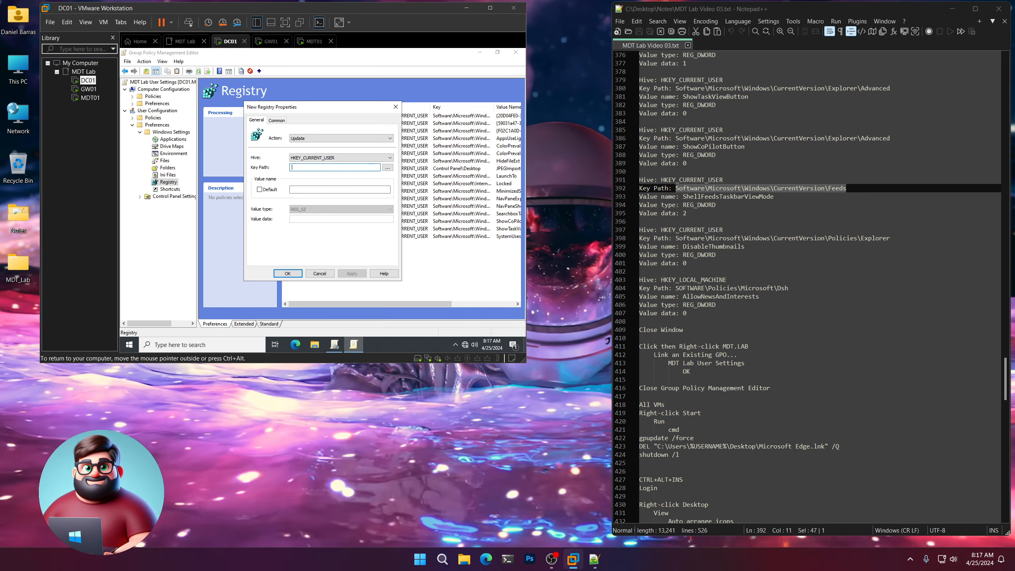
key(ctrl+v)
Set ShellFeedsTaskbarViewMode as a REG_DWORD with data 2 and save it.
drag(778, 199, 683, 198)
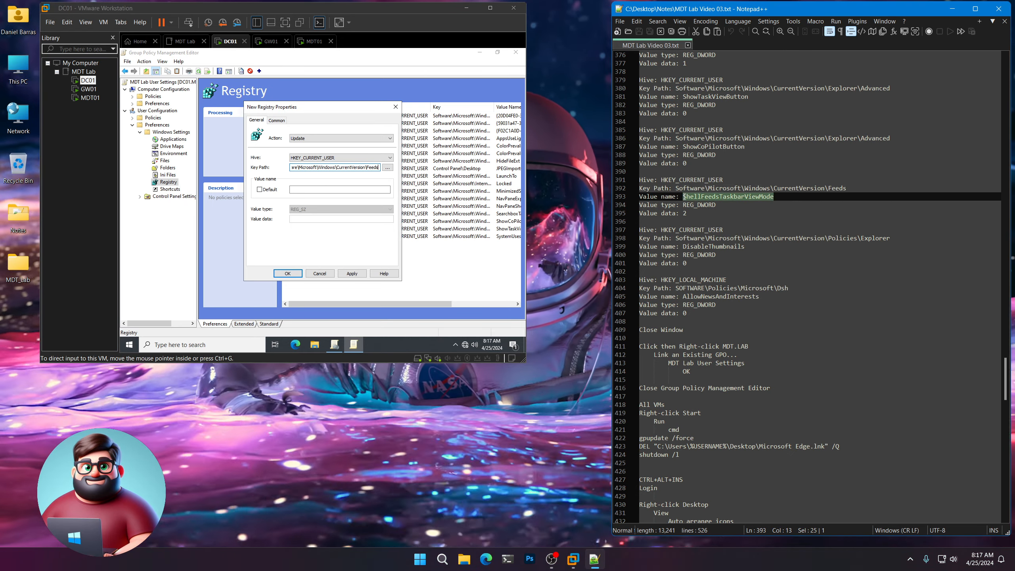
right_click(719, 204)
click(722, 214)
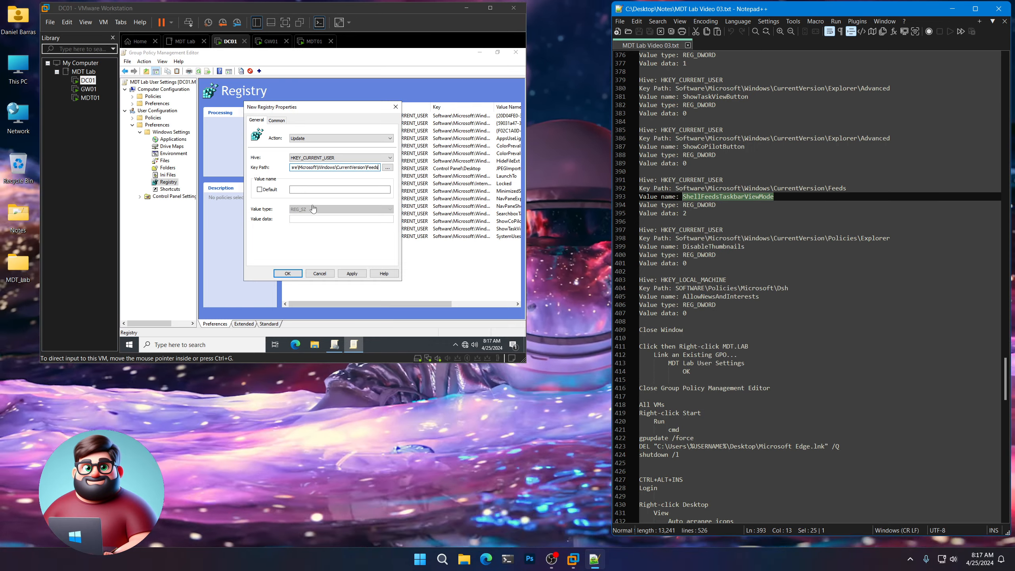
click(340, 189)
key(ctrl+v)
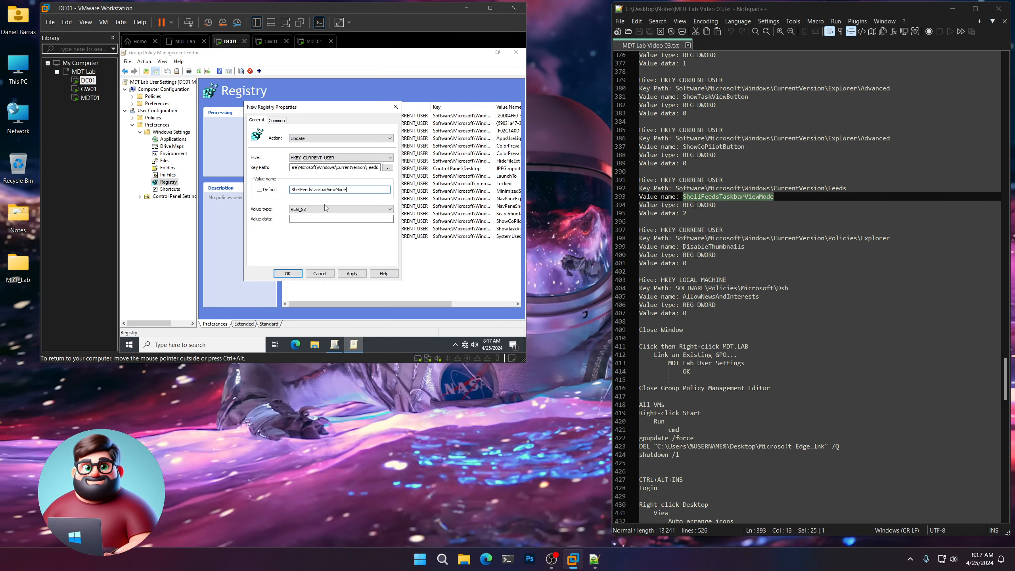
click(324, 209)
click(319, 217)
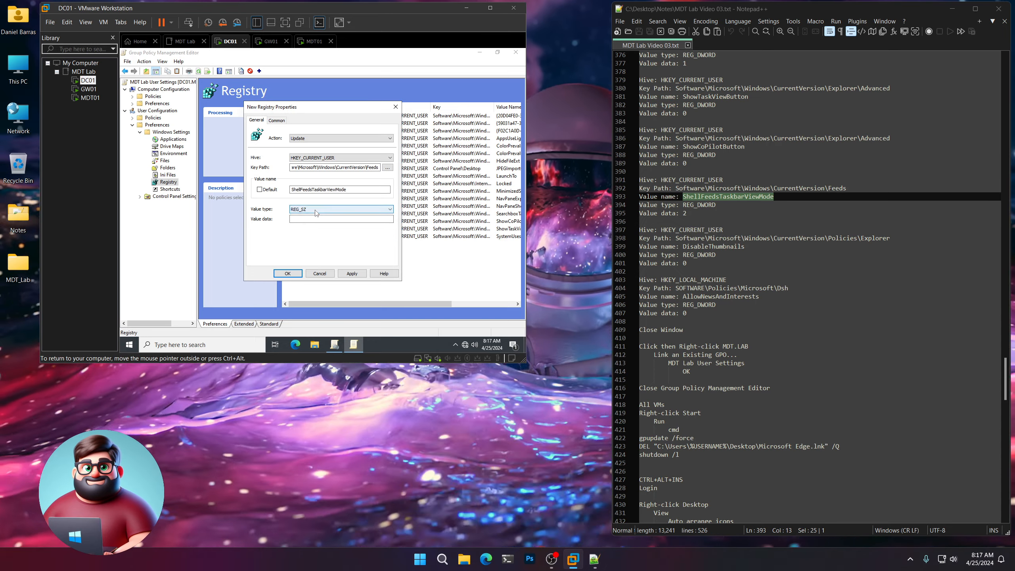
click(321, 209)
click(319, 222)
click(319, 219)
text(2)
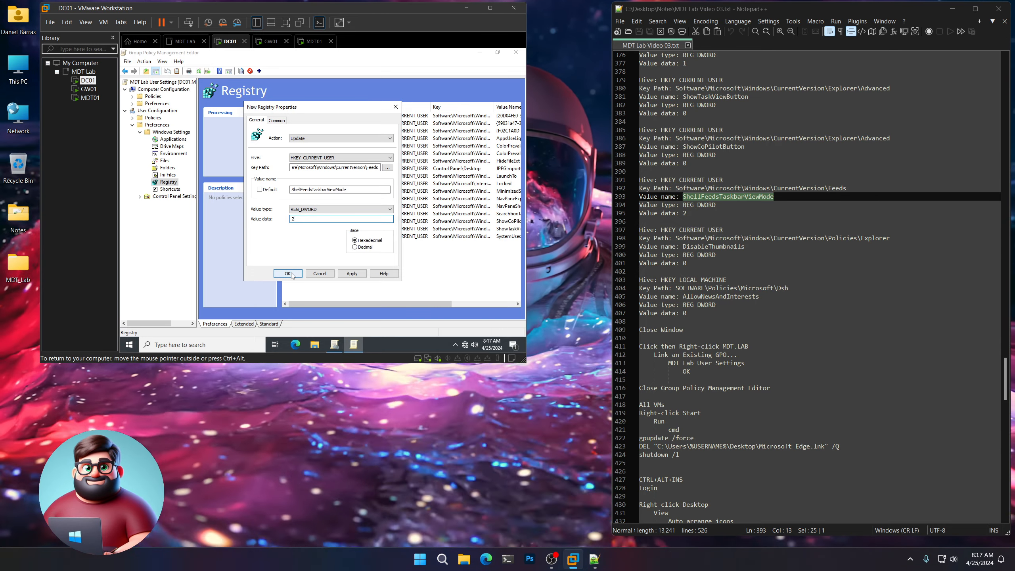
click(288, 273)
scroll(740, 171, down, 3)
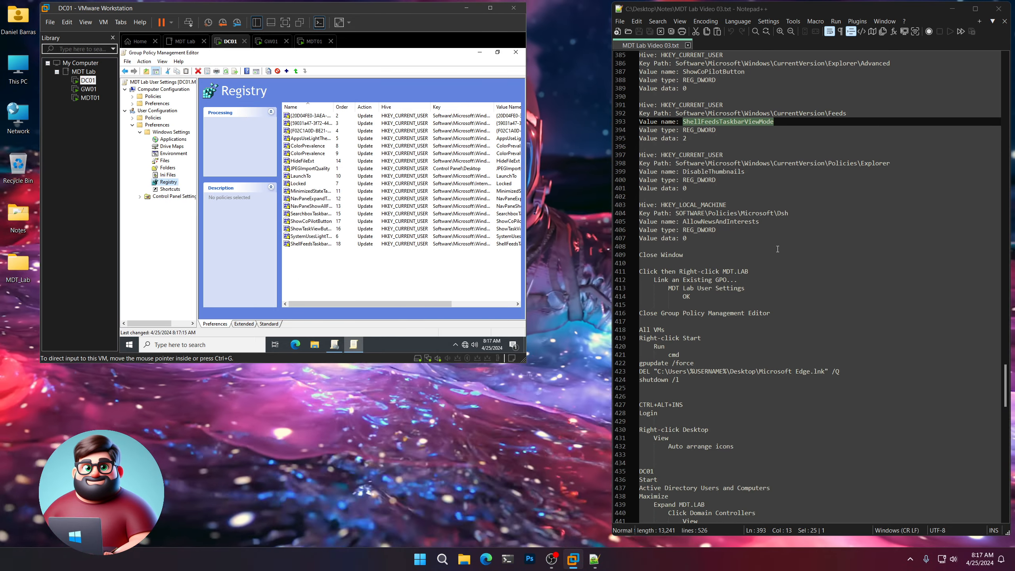
Start a new registry item with the Policies\Explorer key path.
drag(744, 172, 686, 173)
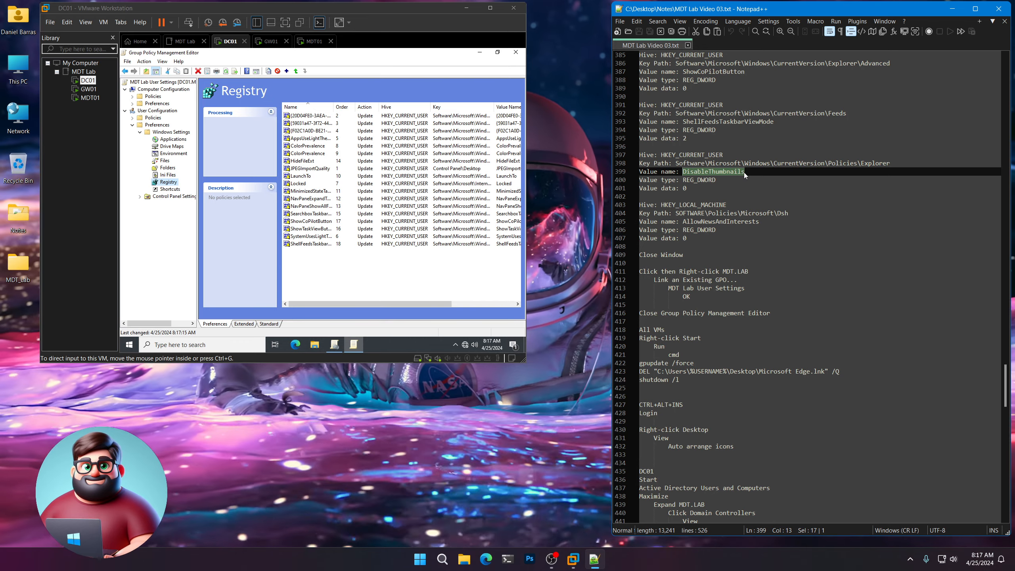
right_click(168, 182)
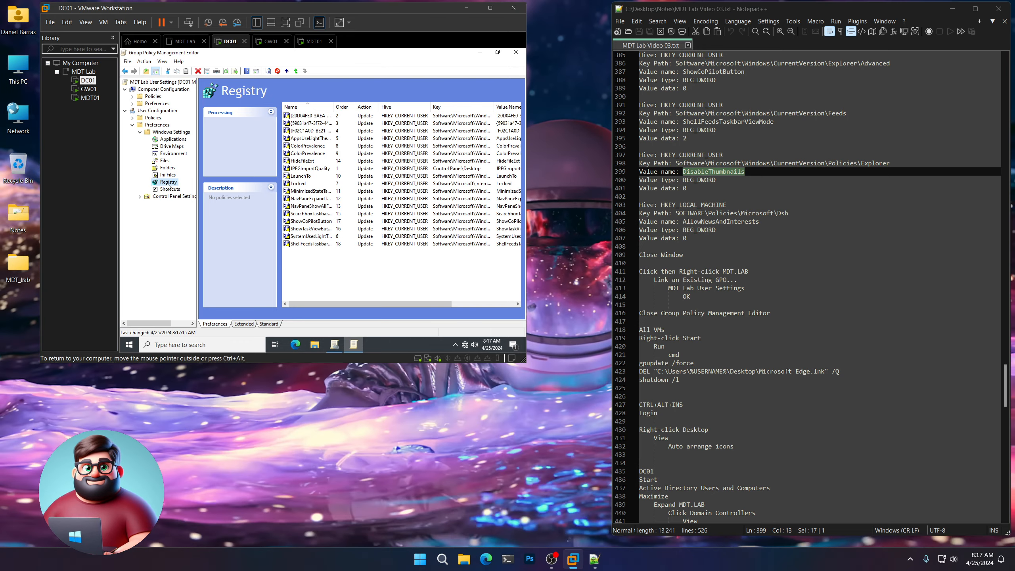
click(253, 187)
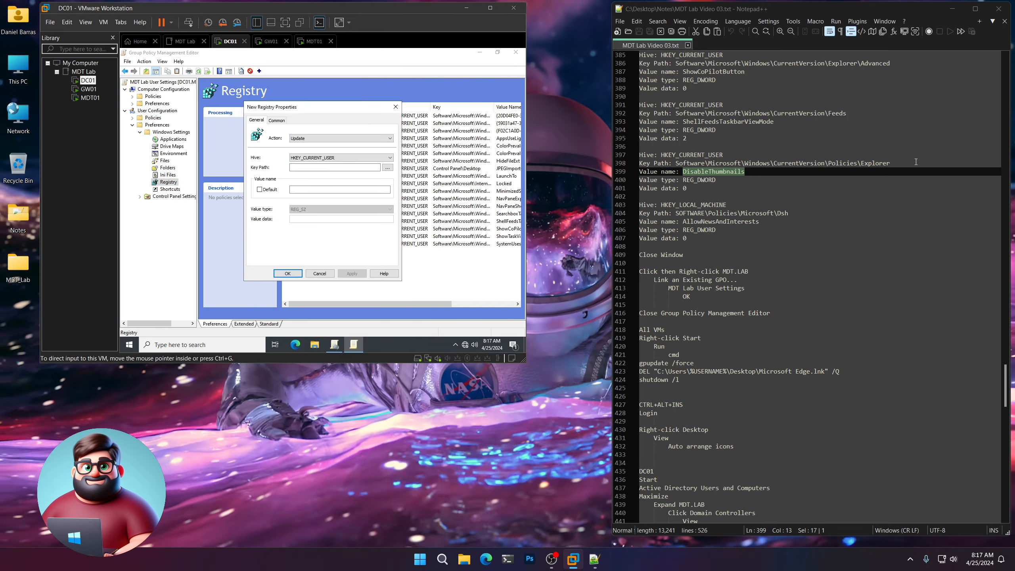
drag(889, 163, 865, 161)
right_click(678, 169)
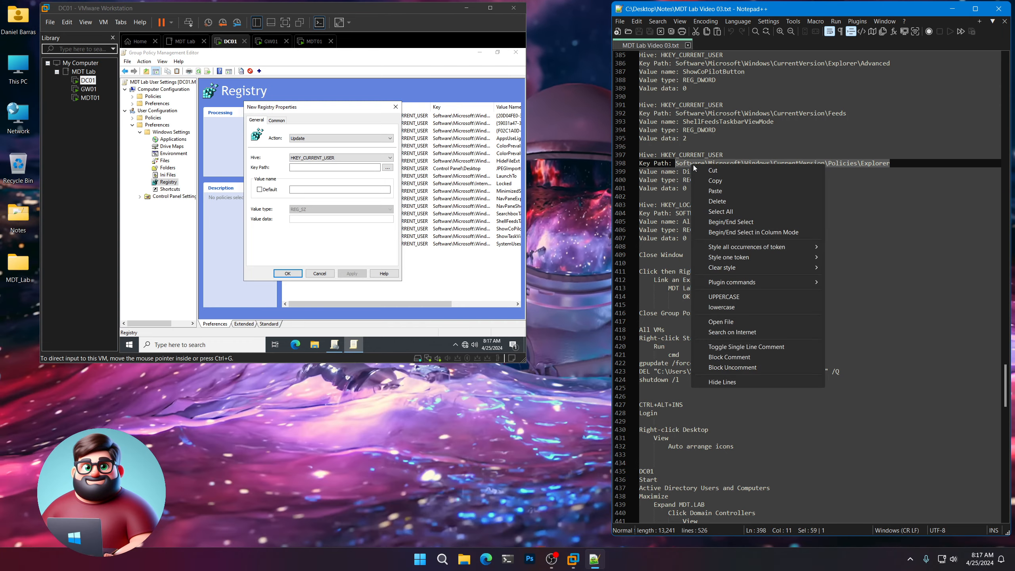
click(719, 182)
click(319, 167)
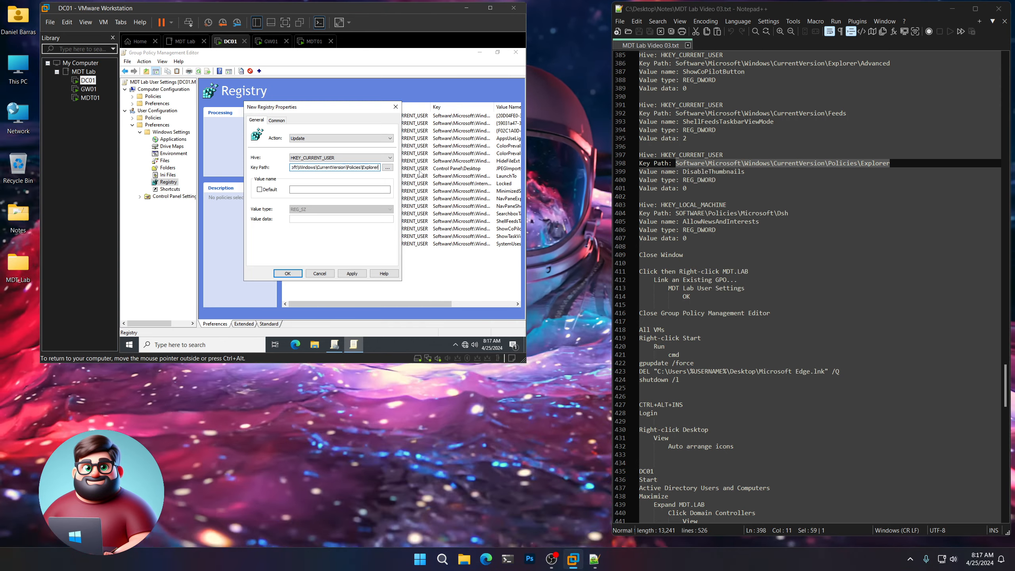
Set DisableThumbnails as a REG_DWORD value and save it as entry 19.
drag(745, 171, 723, 172)
right_click(695, 175)
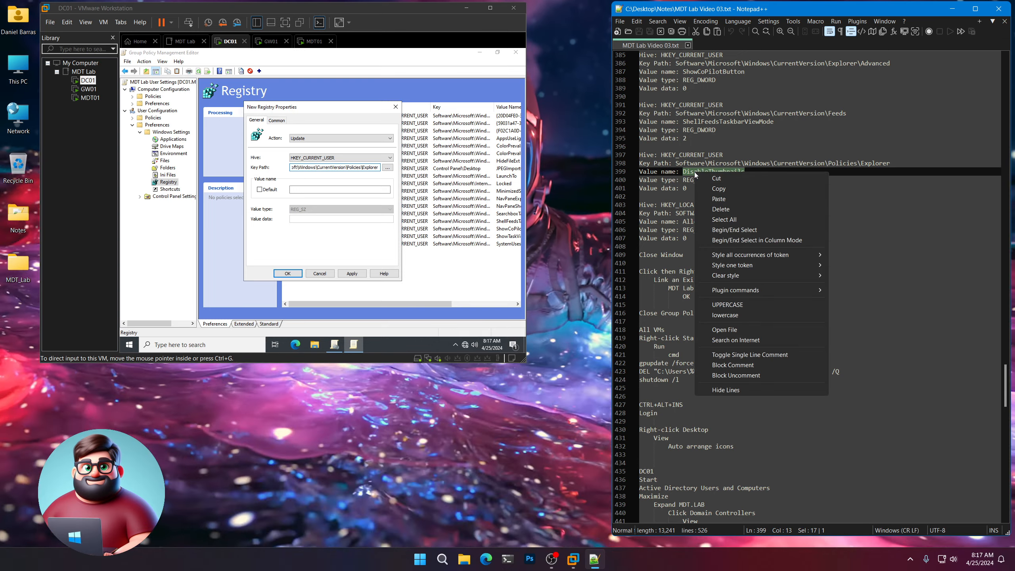
click(718, 189)
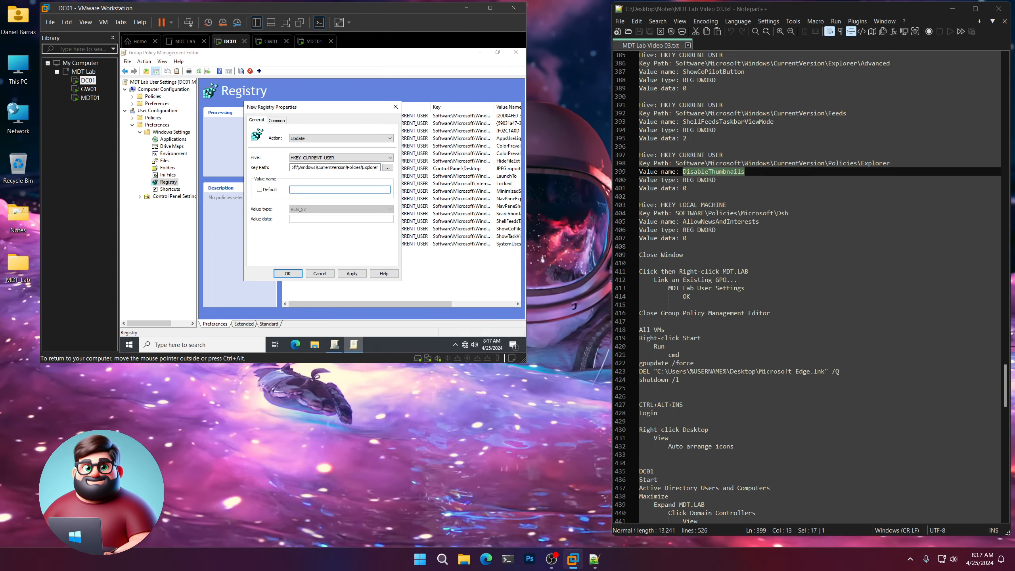
click(326, 222)
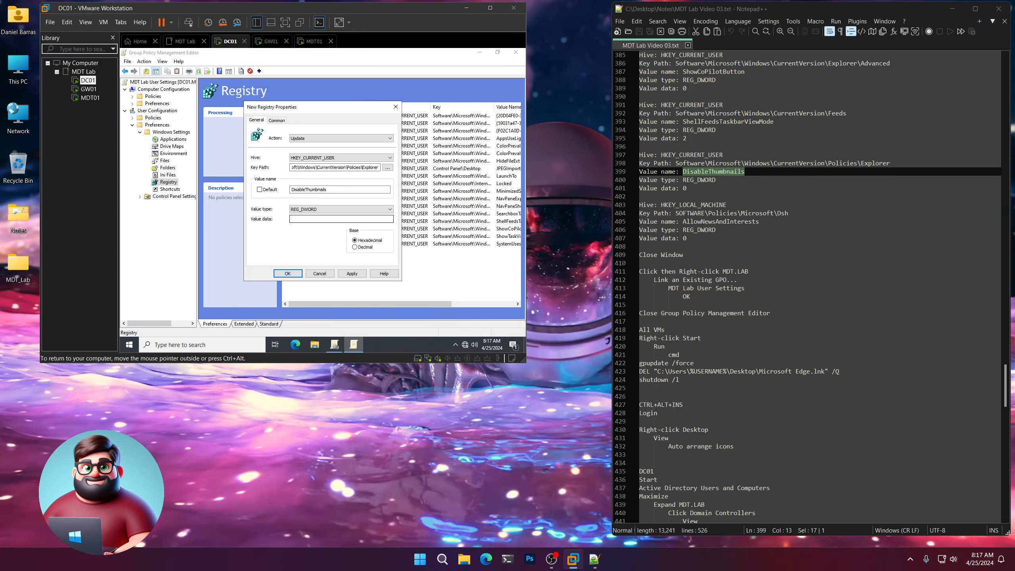
click(298, 273)
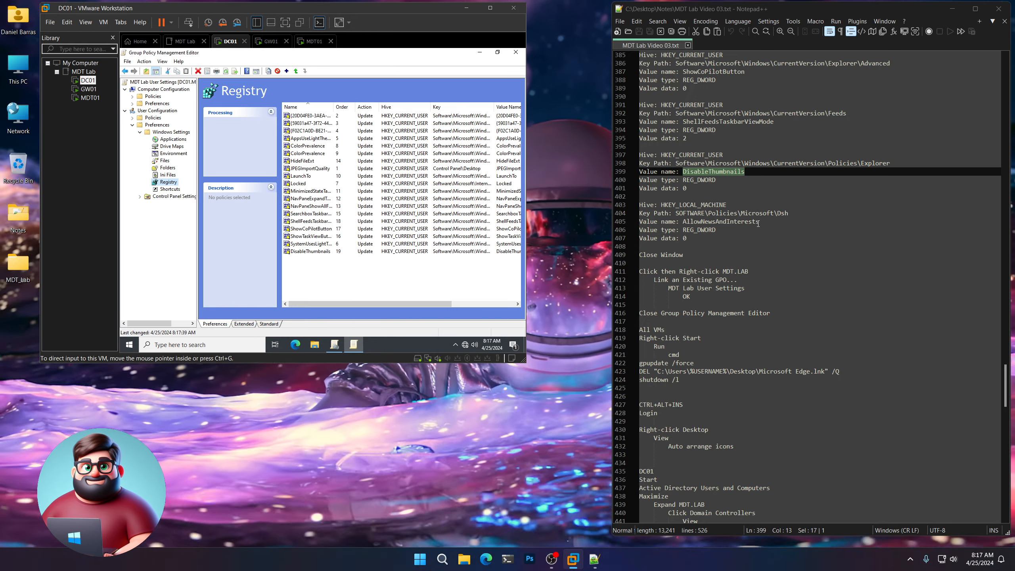
drag(757, 224, 709, 222)
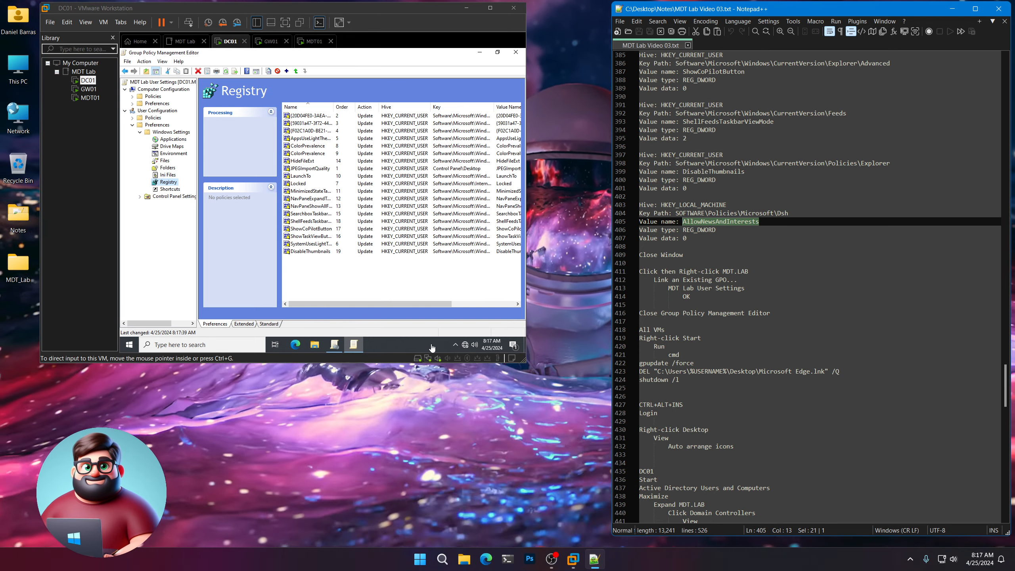
Start a new registry item with the Dsh key path under HKEY_LOCAL_MACHINE.
click(162, 183)
right_click(165, 182)
mouse_move(192, 186)
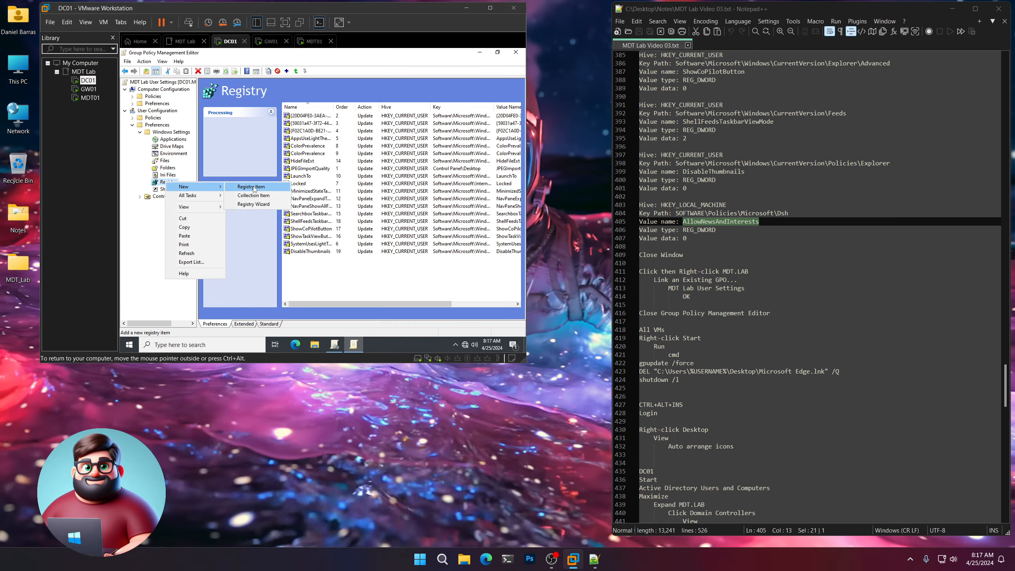
click(251, 187)
drag(789, 215, 779, 214)
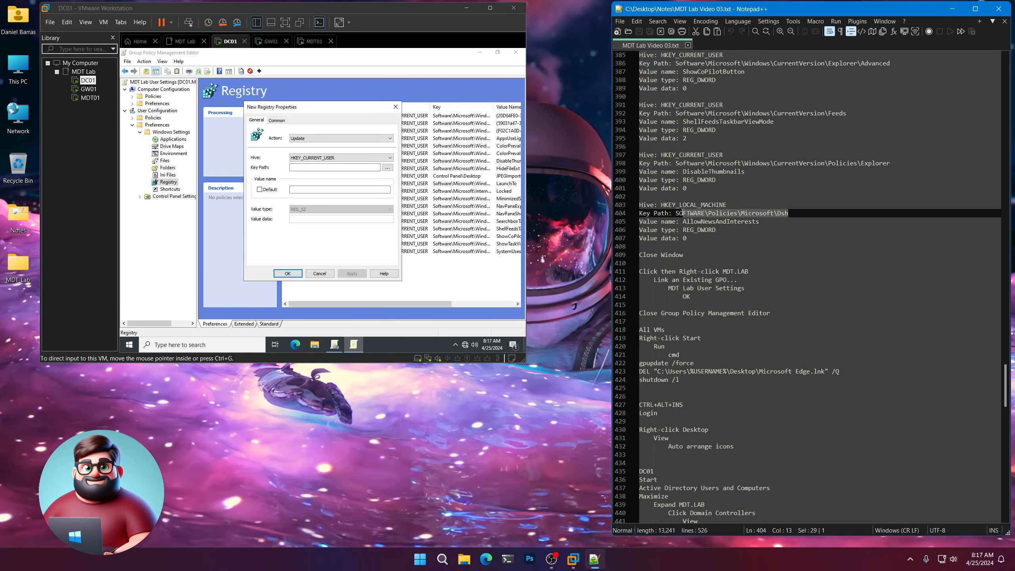
right_click(676, 213)
click(703, 232)
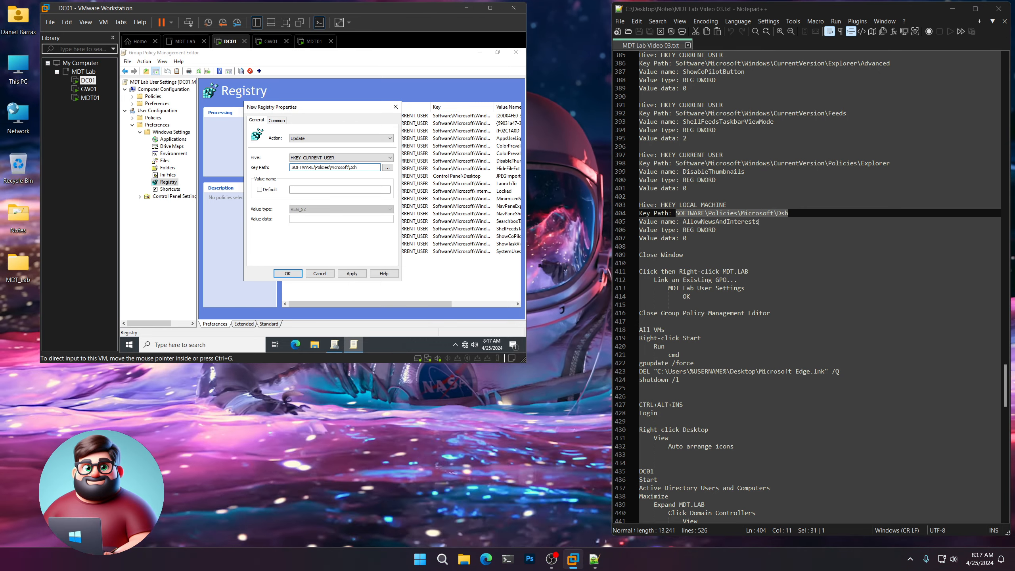
drag(729, 203, 671, 202)
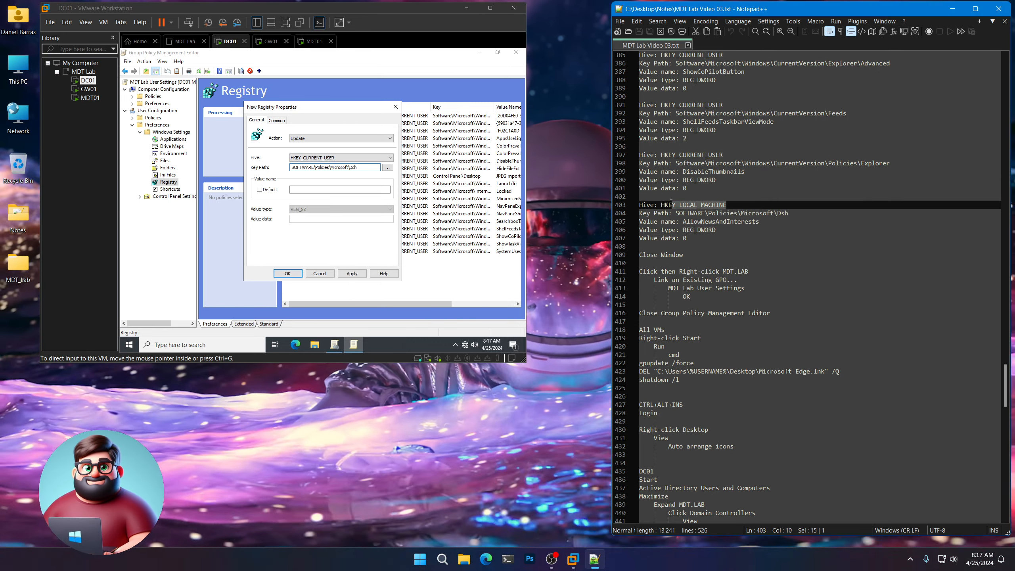
click(316, 158)
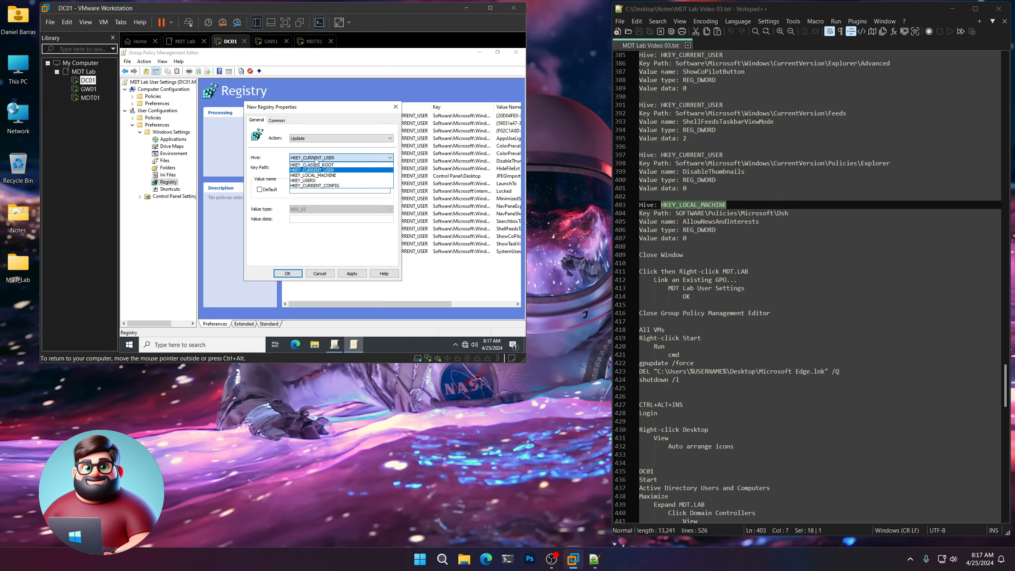
click(318, 175)
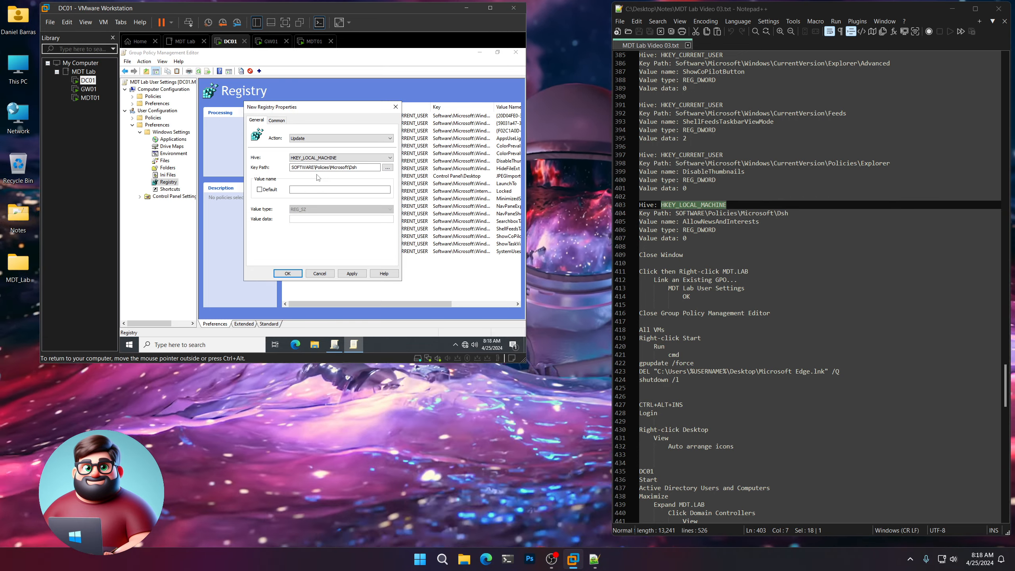
Set AllowNewsAndInterests as REG_DWORD 0, save it, and close the policy editor.
drag(765, 222, 679, 222)
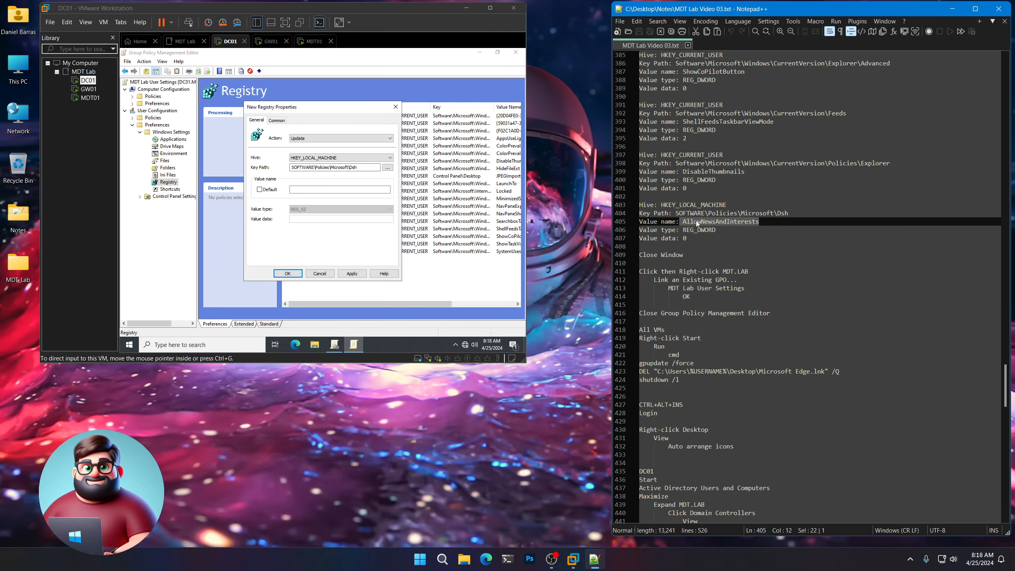
right_click(684, 231)
click(684, 231)
double_click(719, 222)
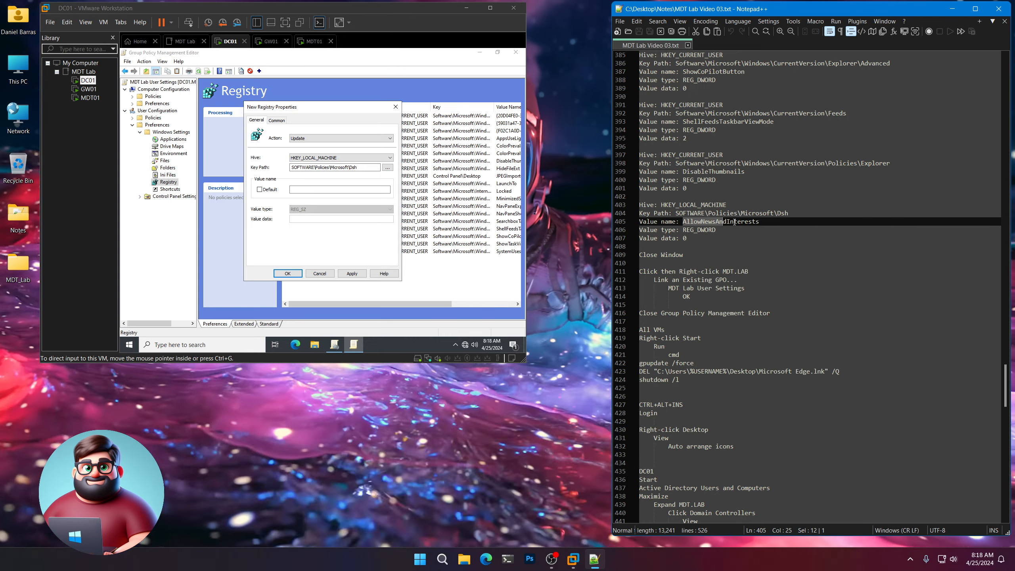
right_click(741, 224)
click(759, 237)
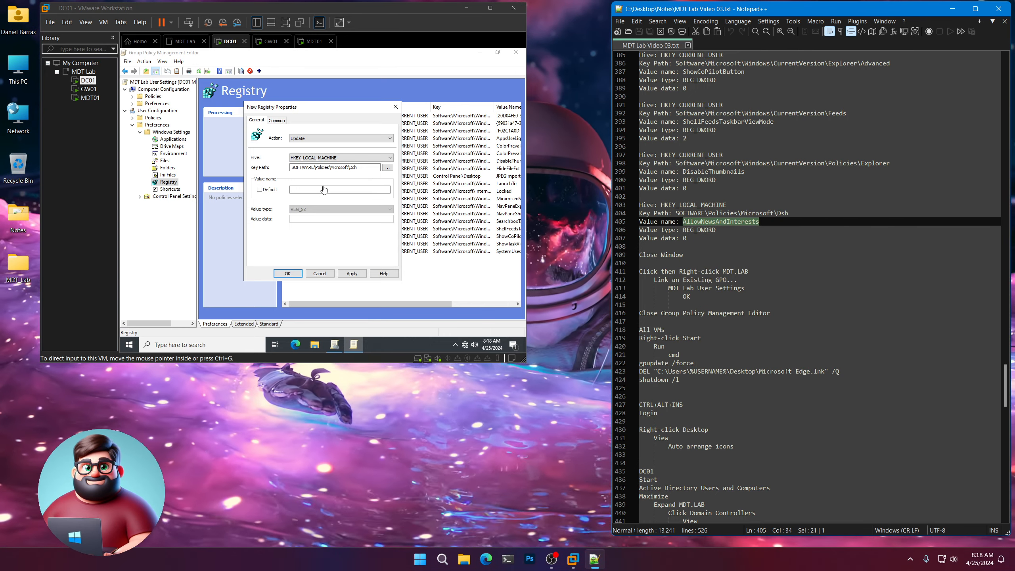
click(340, 189)
key(ctrl+v)
click(341, 209)
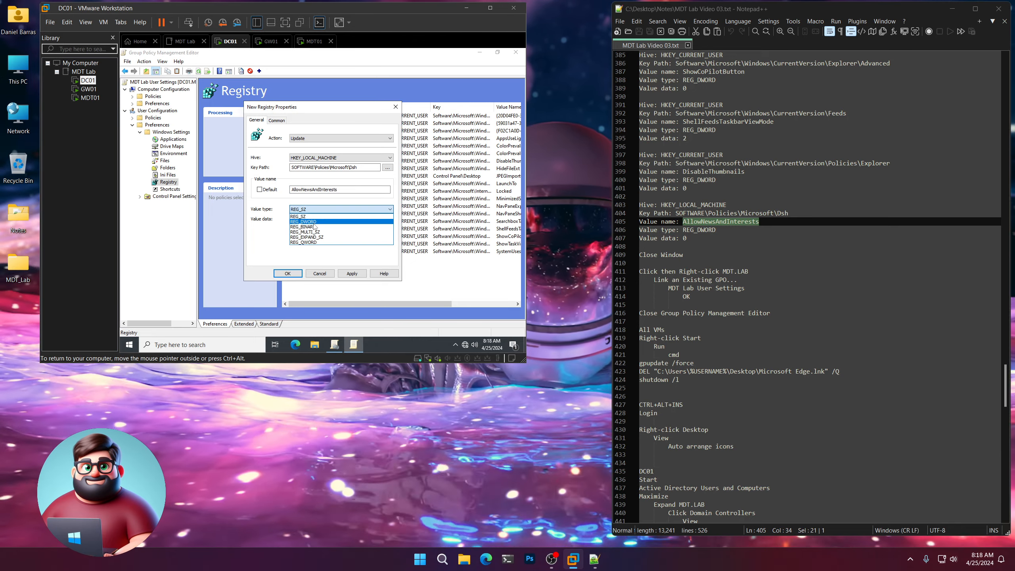
click(340, 222)
click(339, 219)
text(0)
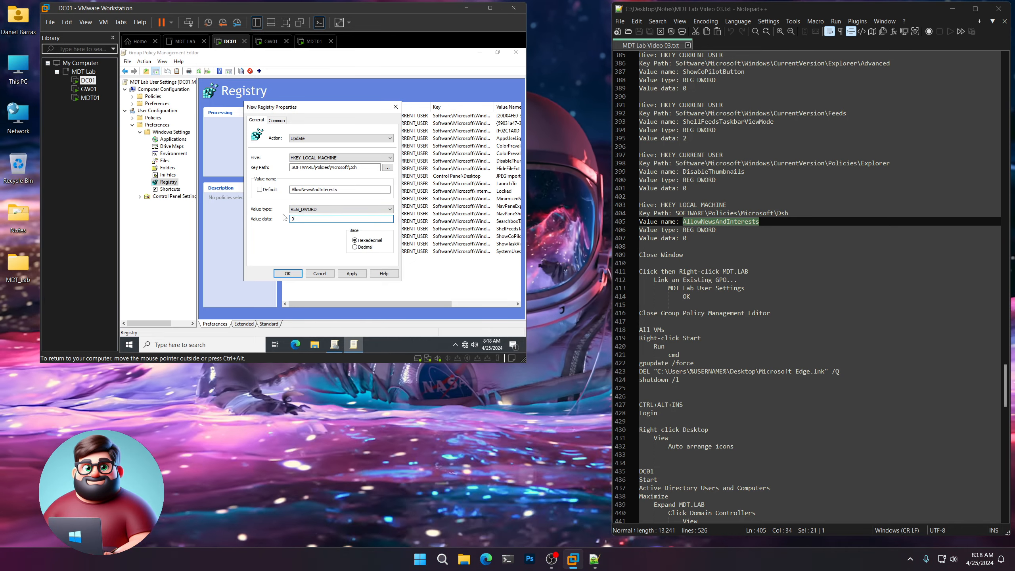
click(291, 275)
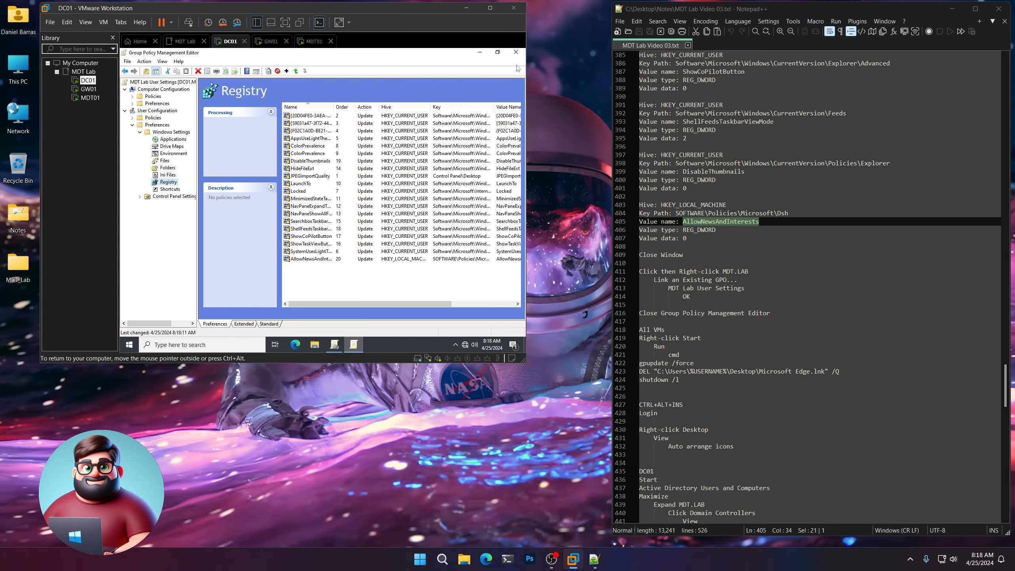
click(516, 52)
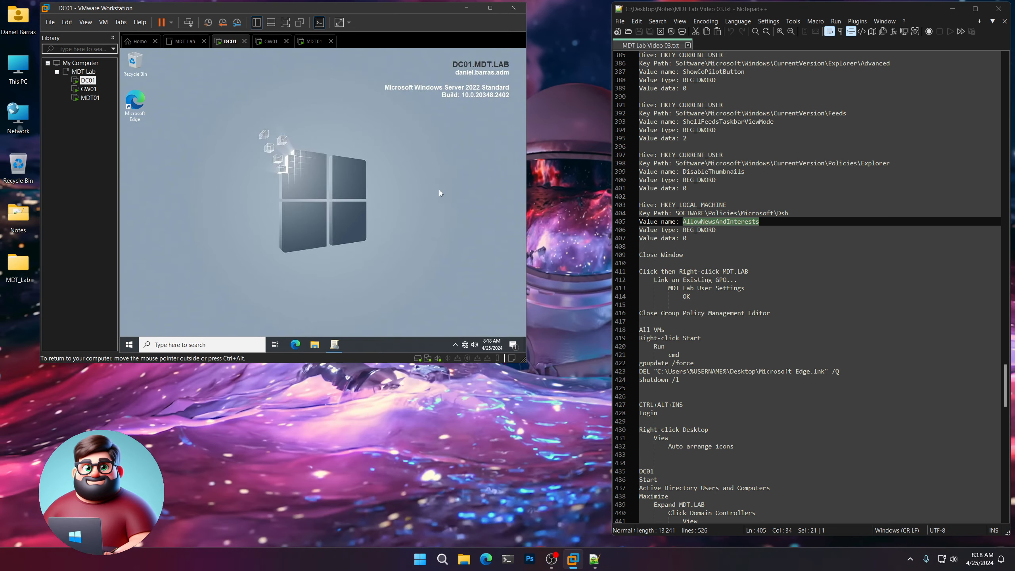
Link the existing MDT Lab User Settings GPO to MDT.LAB, then close Group Policy Management.
click(339, 345)
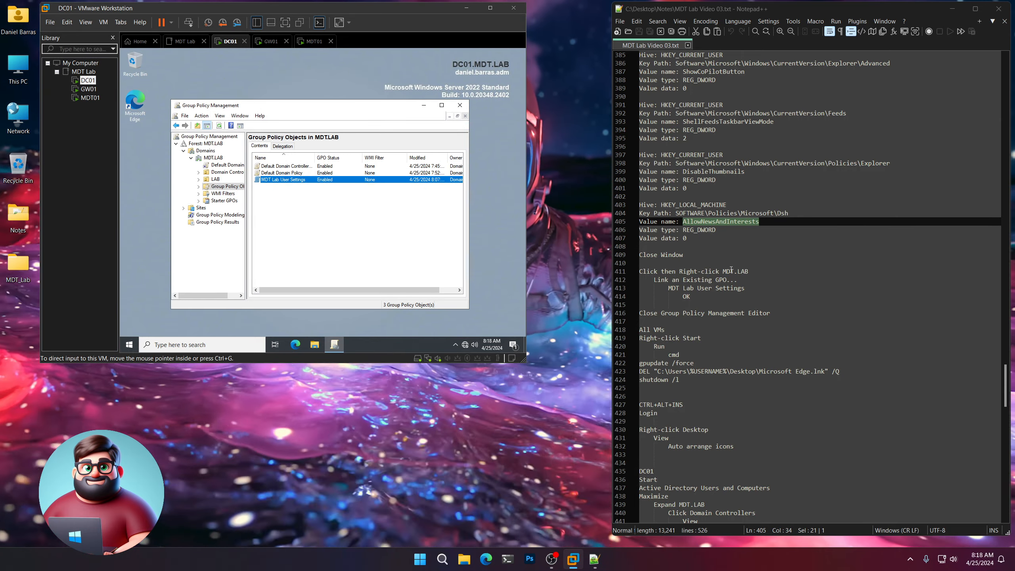
scroll(700, 221, down, 3)
click(700, 221)
drag(699, 221, 637, 196)
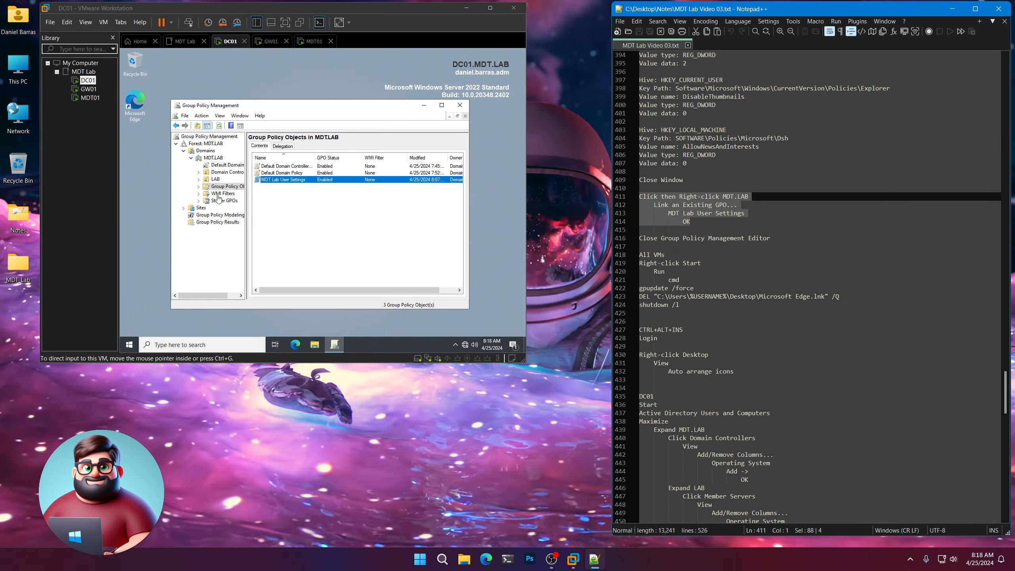
click(214, 158)
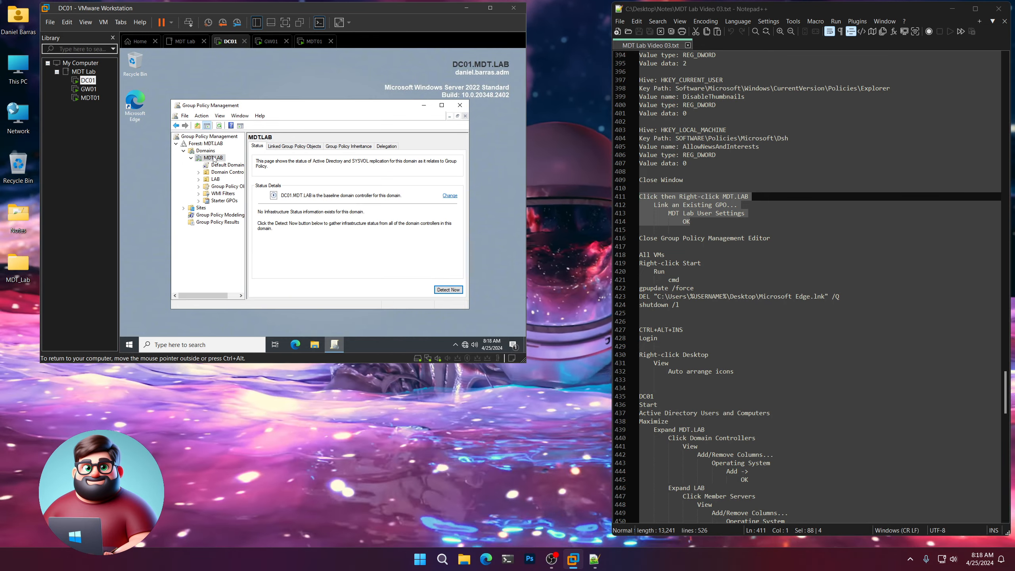
right_click(214, 159)
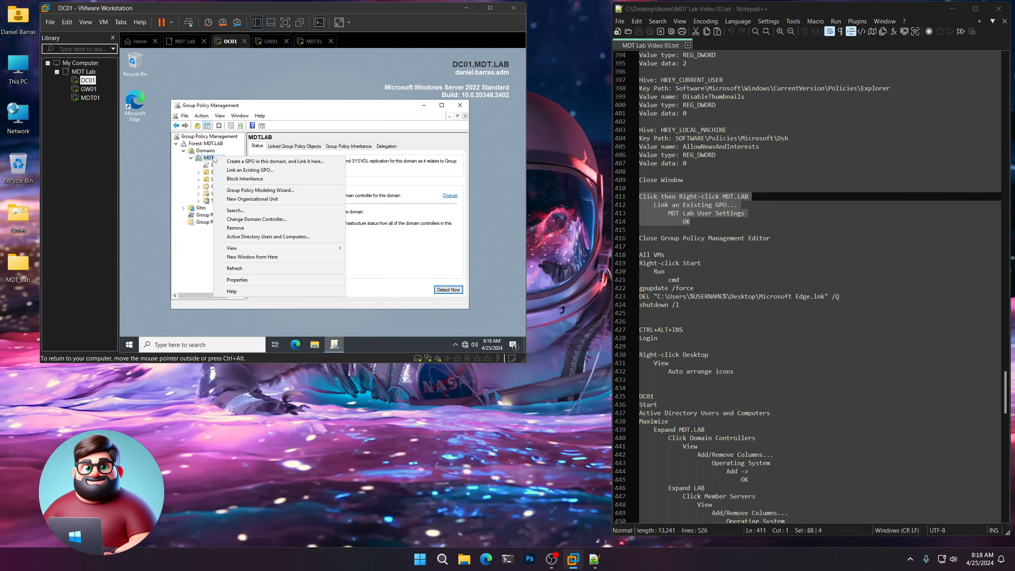
click(231, 171)
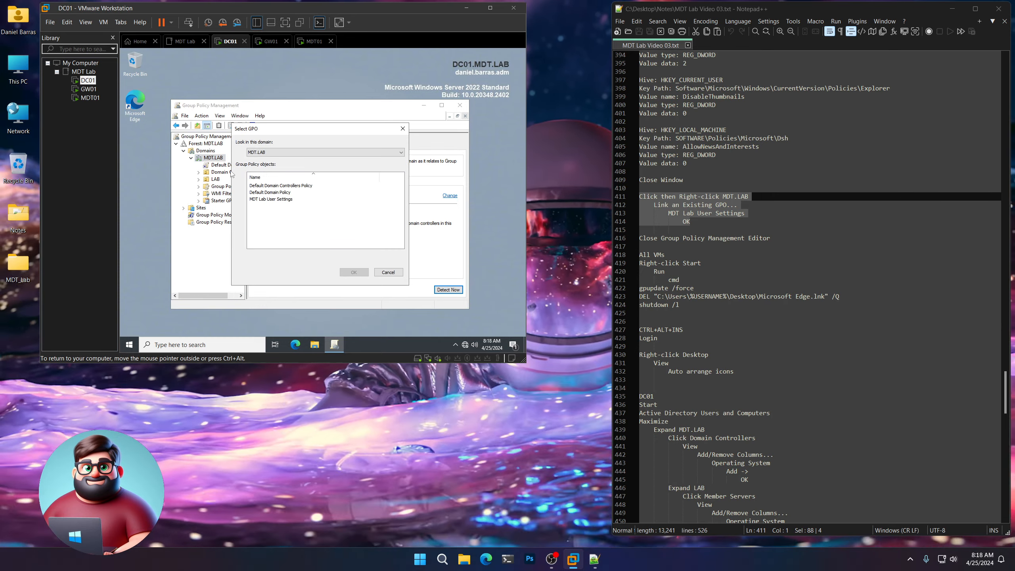
click(267, 199)
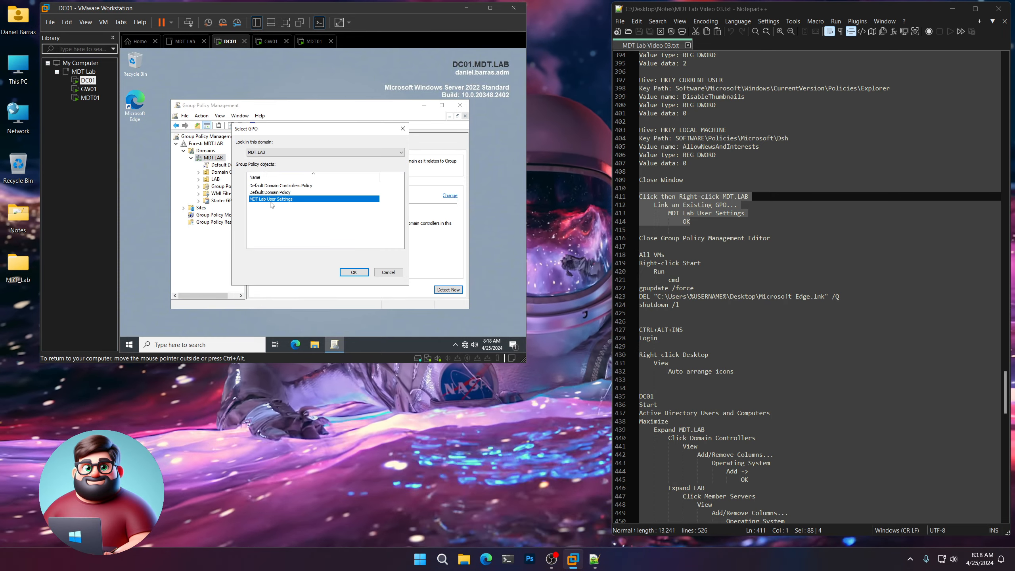
click(357, 273)
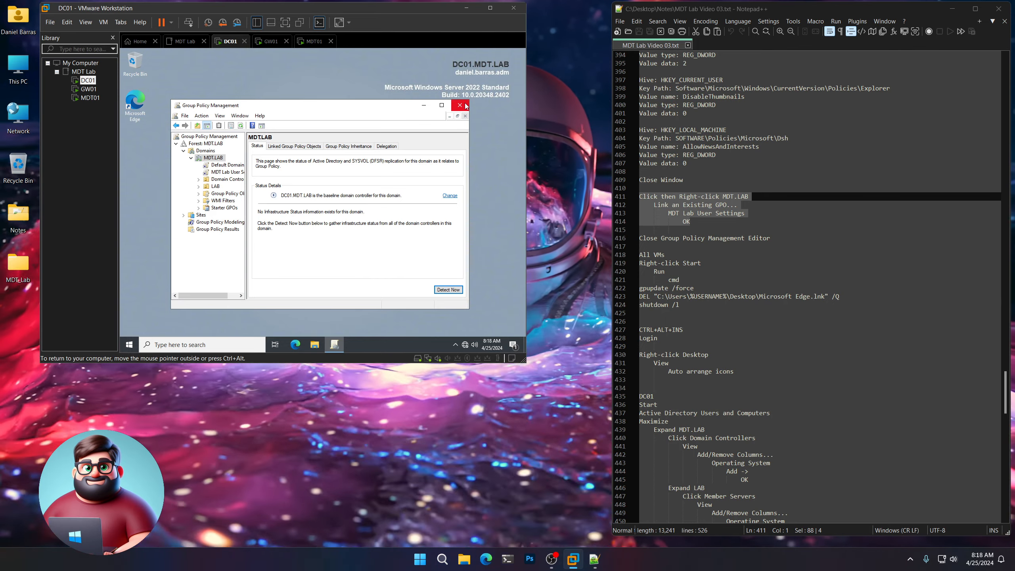
click(459, 106)
drag(770, 238, 677, 237)
scroll(694, 254, down, 4)
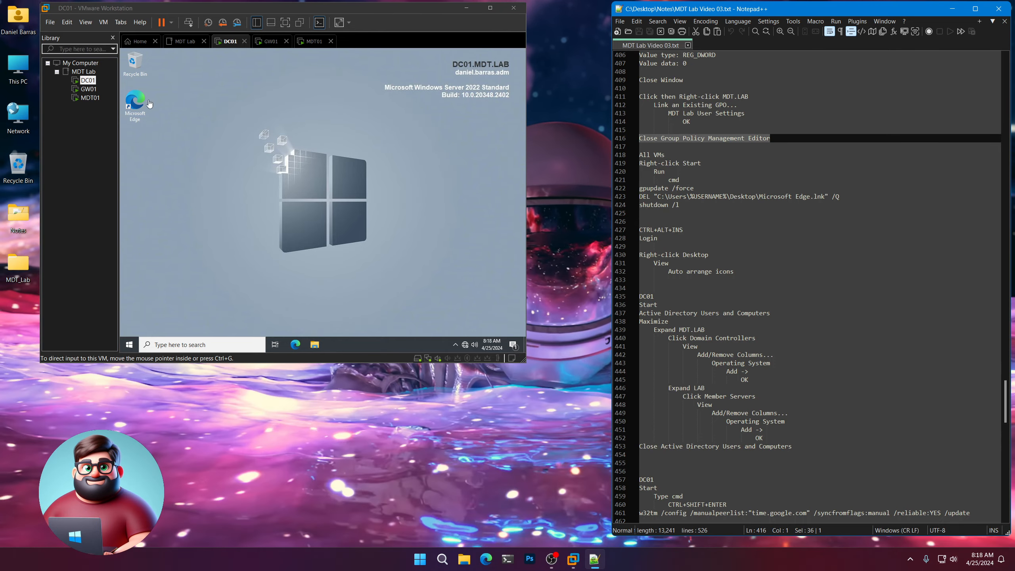
Open a Command Prompt on DC01 by running cmd.
click(134, 110)
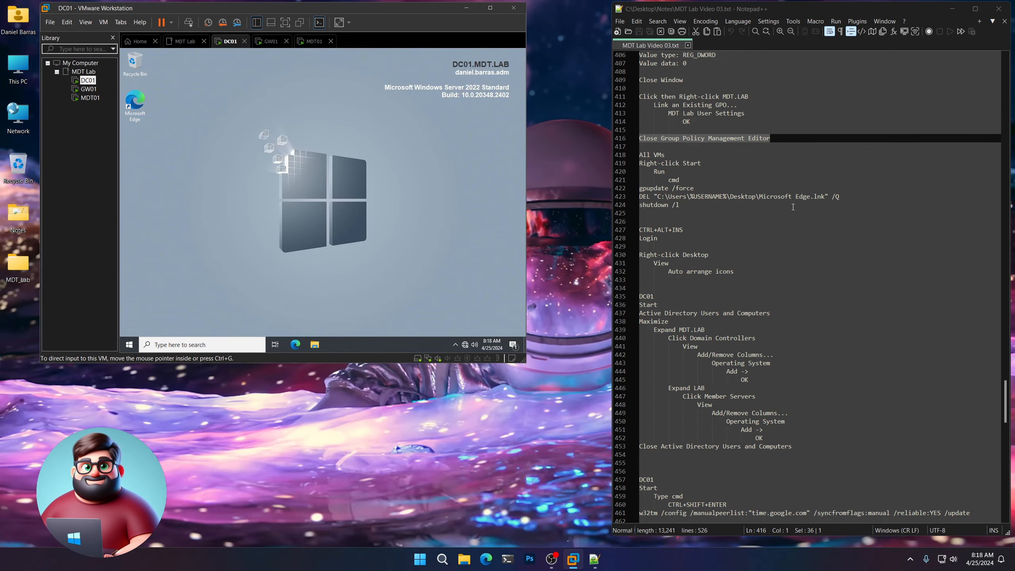
drag(680, 205, 658, 205)
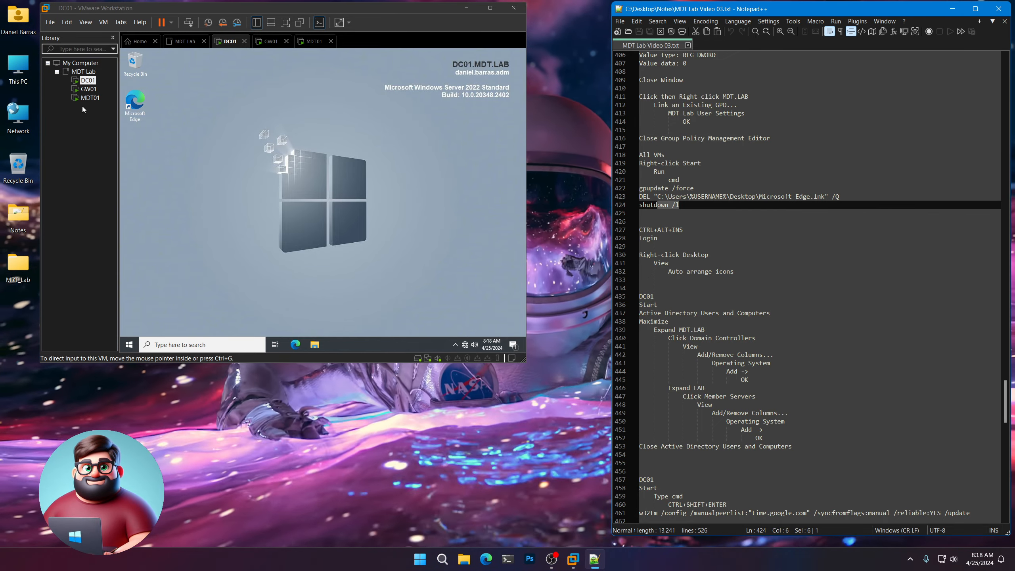
click(276, 115)
right_click(275, 116)
click(246, 129)
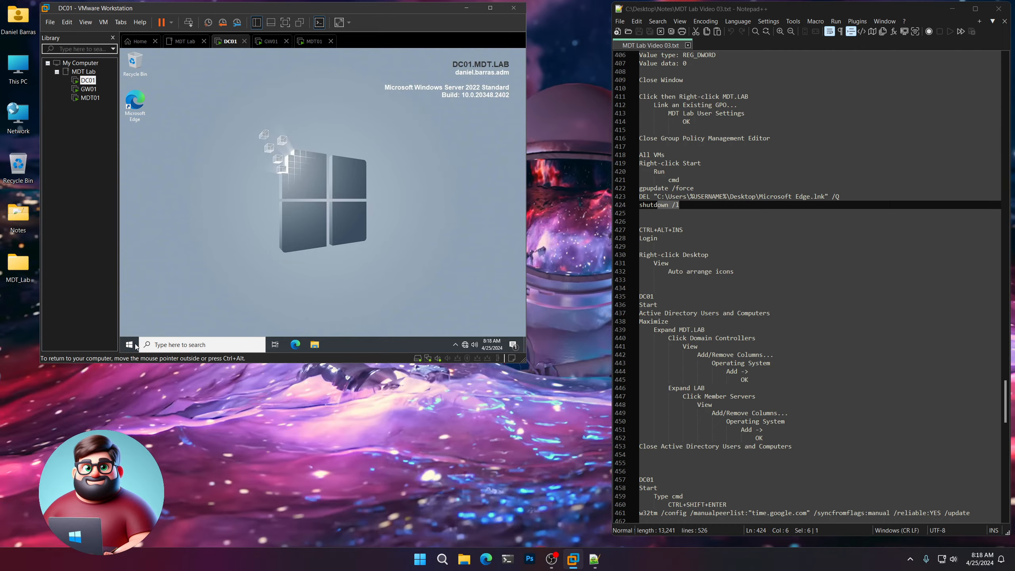
click(130, 344)
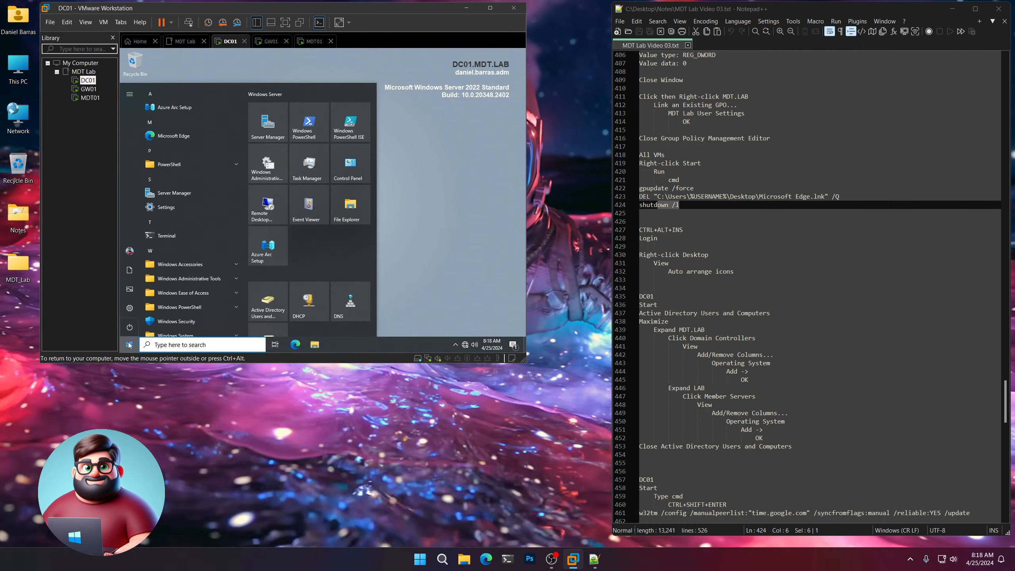
right_click(130, 344)
click(159, 303)
text(c)
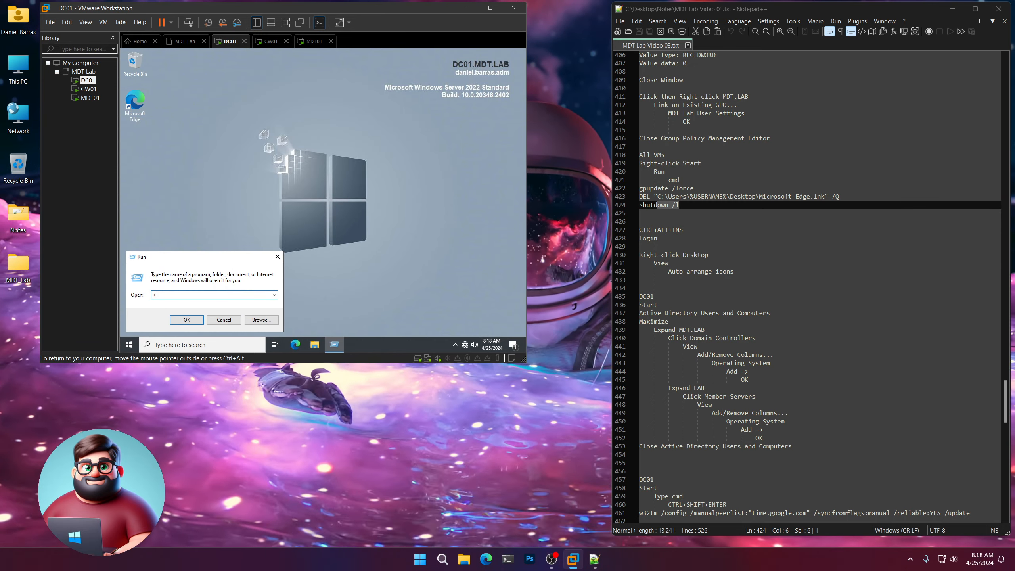
text(md)
key(Return)
Open Command Prompts on GW01 and MDT01 by running cmd.
click(89, 89)
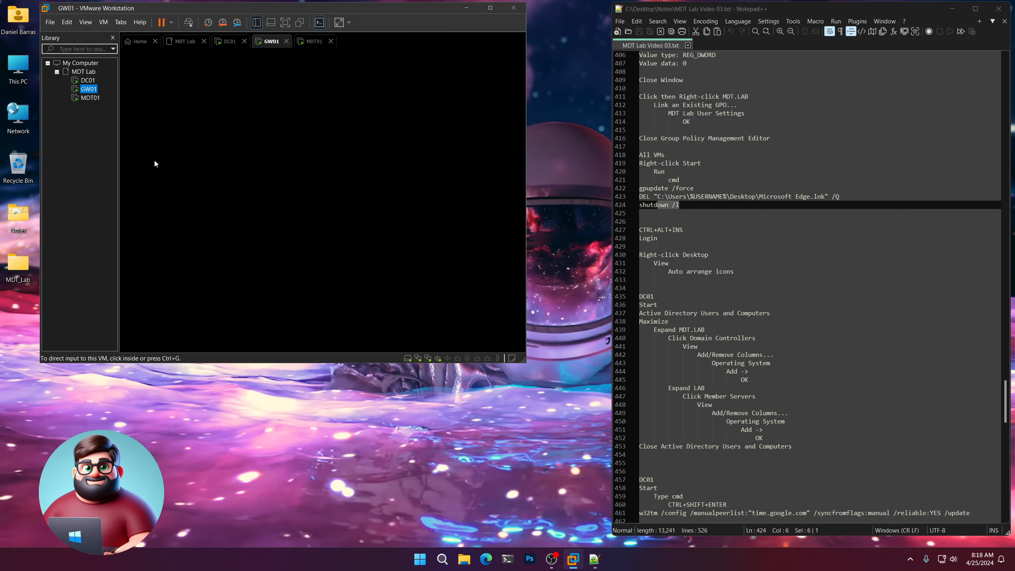
right_click(130, 344)
click(159, 303)
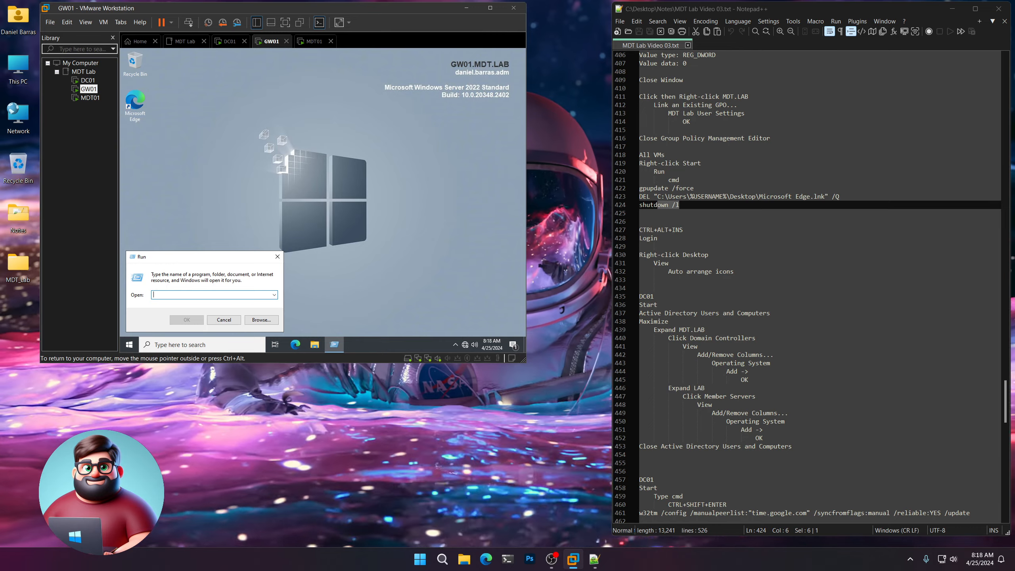
text(cmd)
key(Return)
click(90, 98)
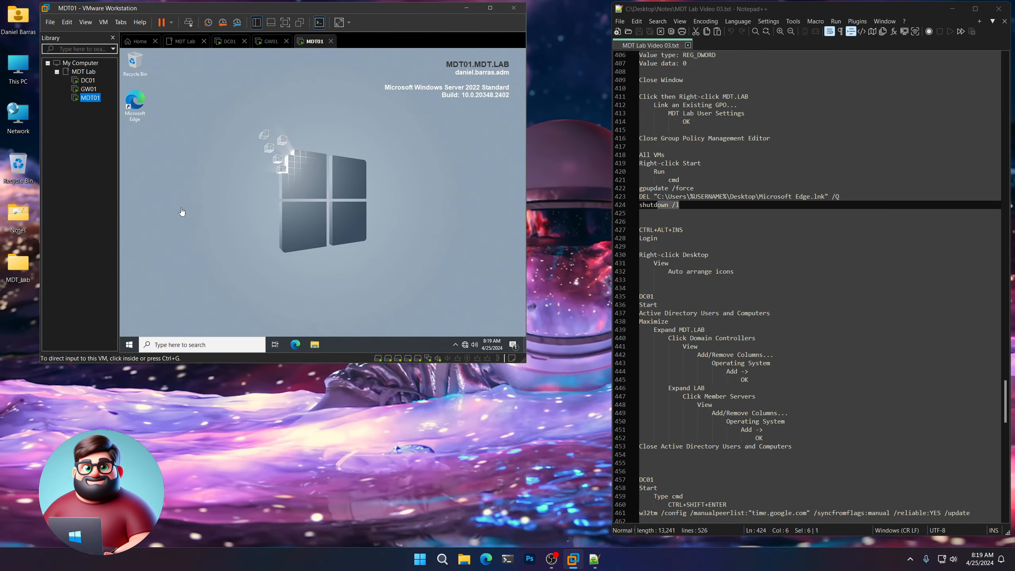
right_click(128, 345)
click(159, 304)
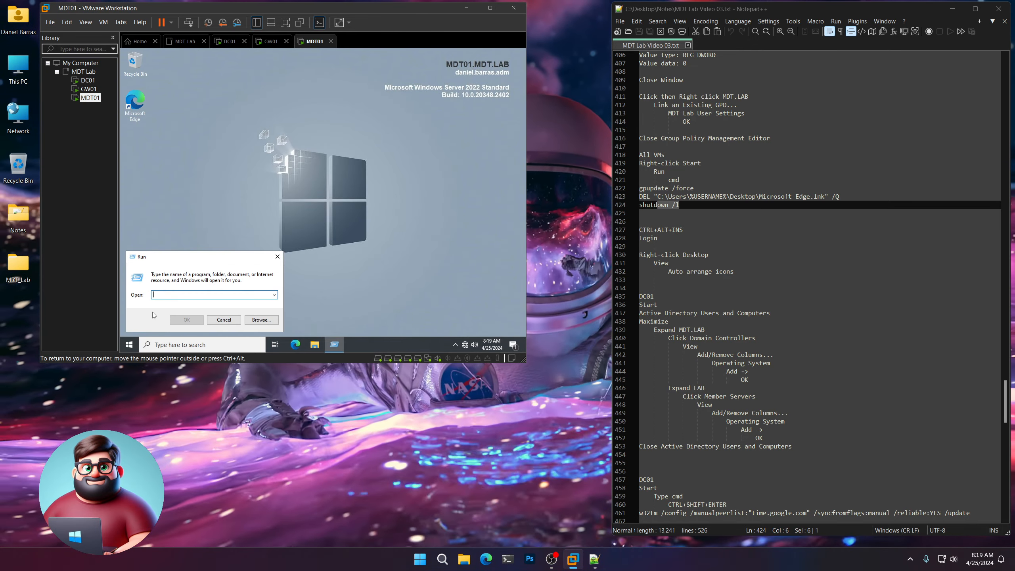
text(cmd)
key(Return)
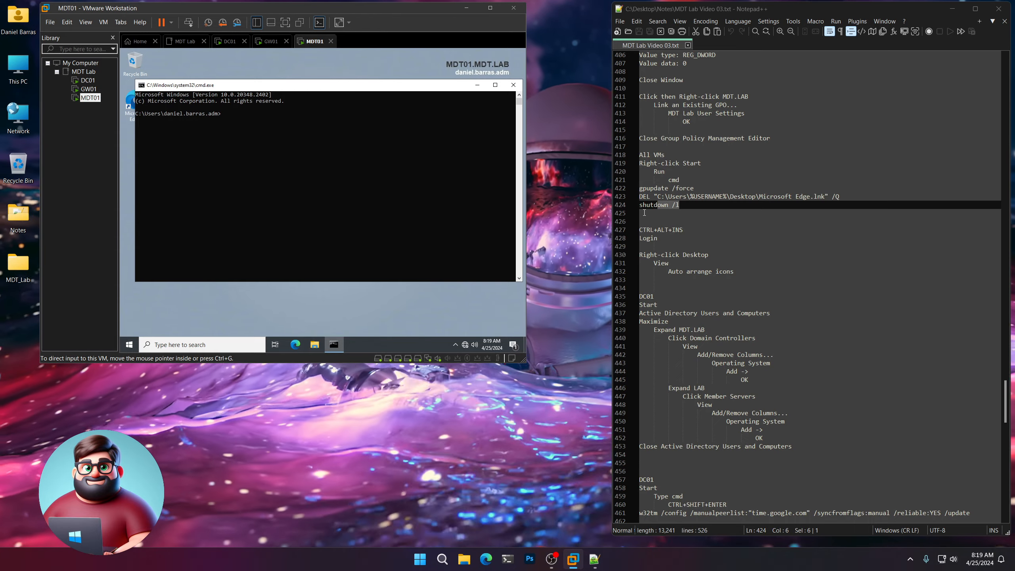
Run the copied gpupdate /force, delete and logoff commands in the DC01, GW01 and MDT01 prompts.
drag(642, 212, 636, 192)
right_click(656, 193)
click(674, 212)
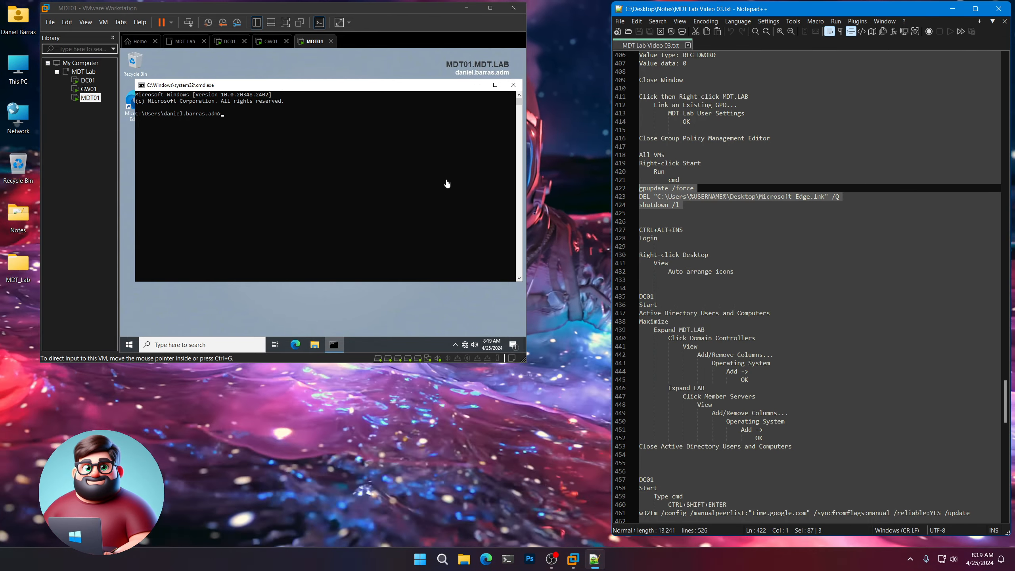
click(88, 80)
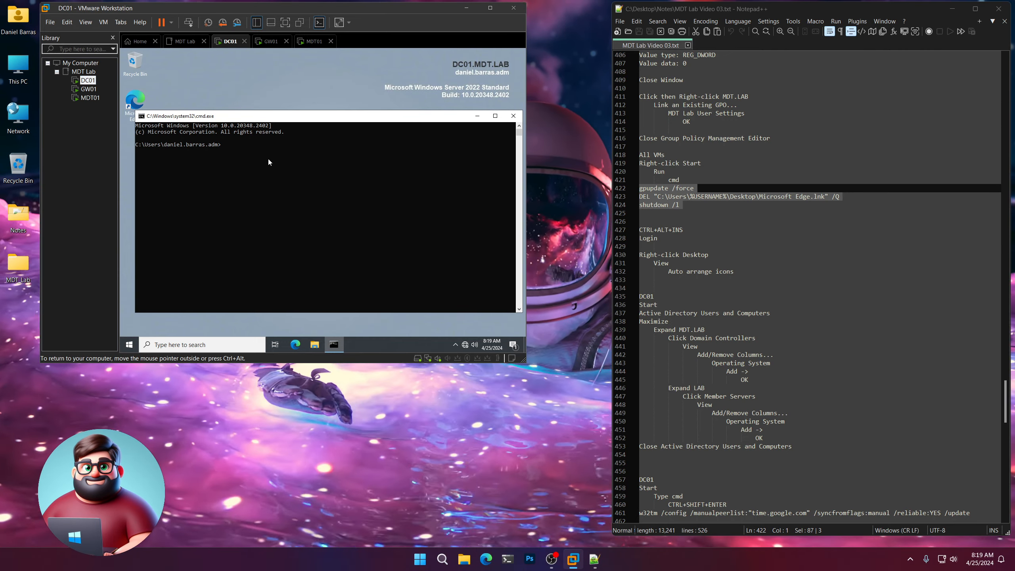
right_click(269, 159)
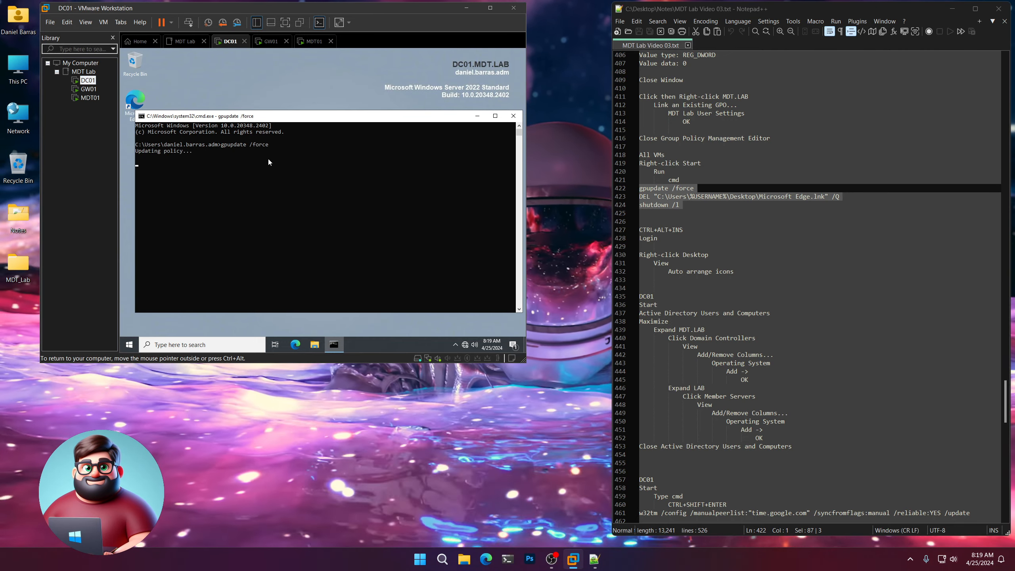
click(307, 117)
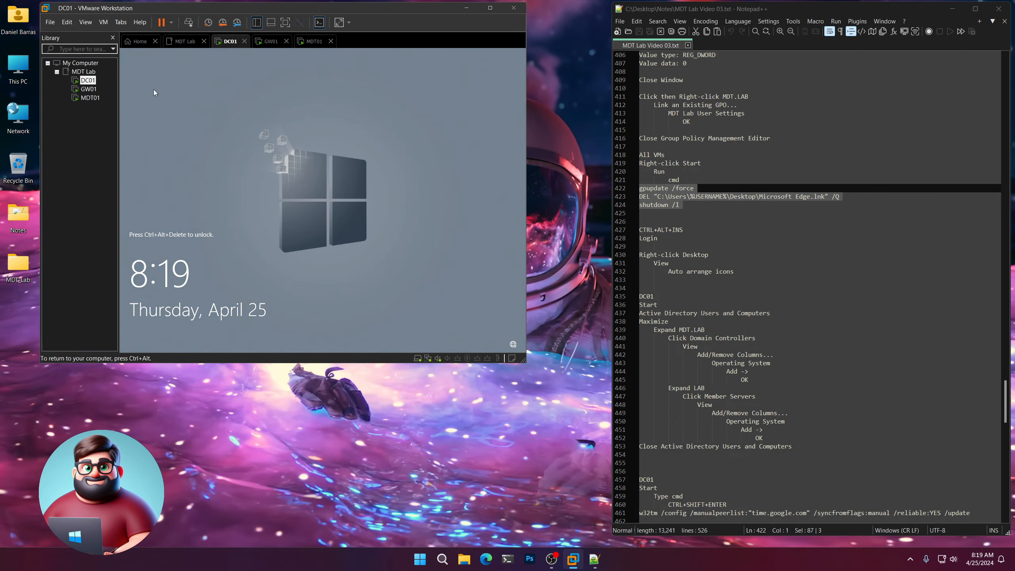
click(92, 89)
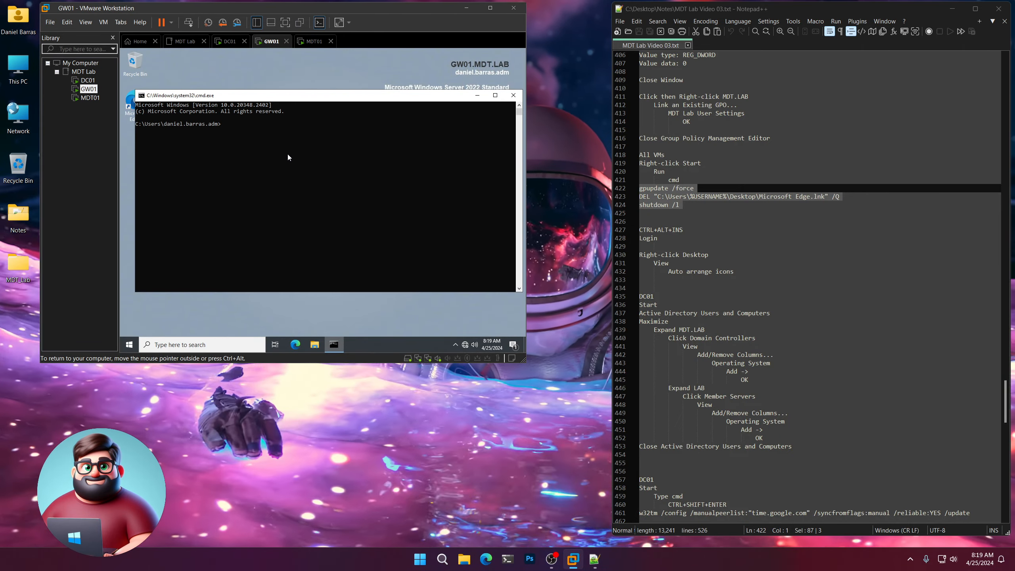
right_click(287, 154)
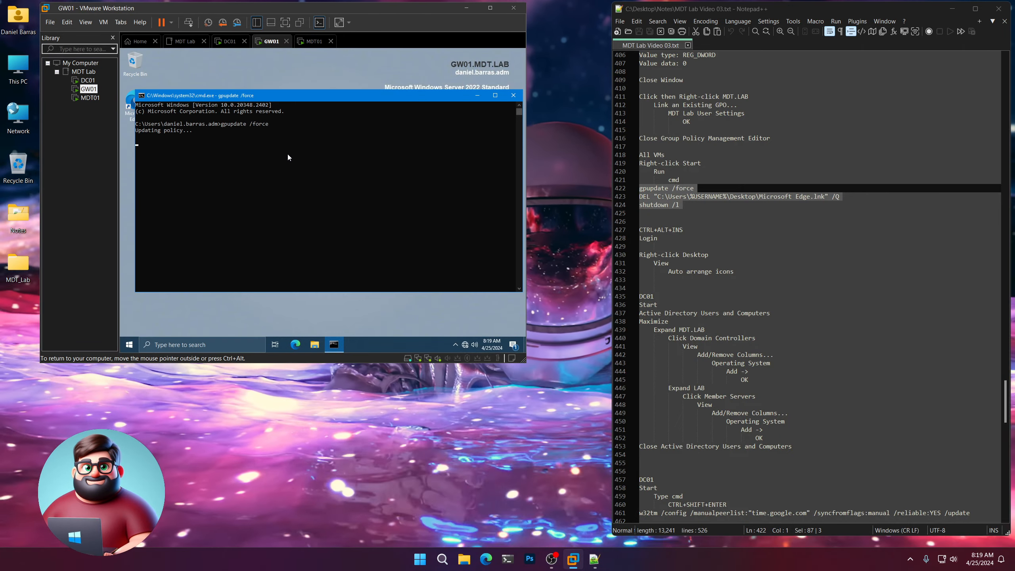
click(90, 97)
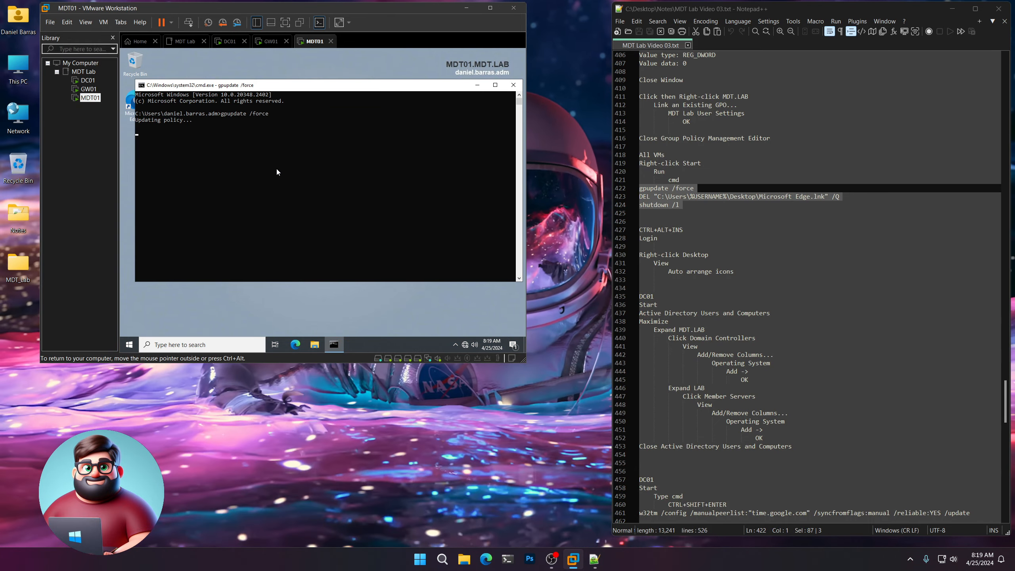
right_click(277, 172)
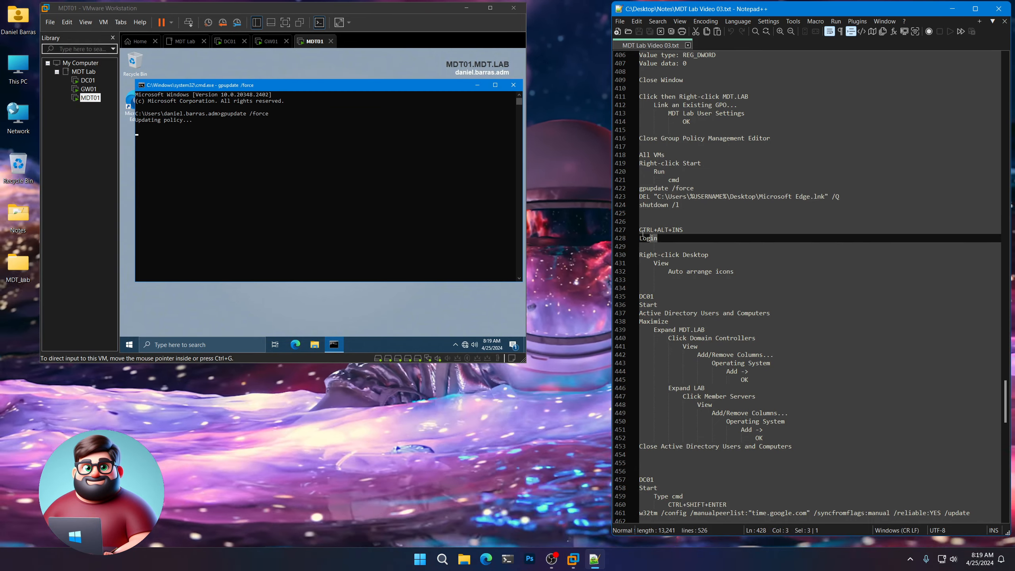
drag(667, 239, 639, 230)
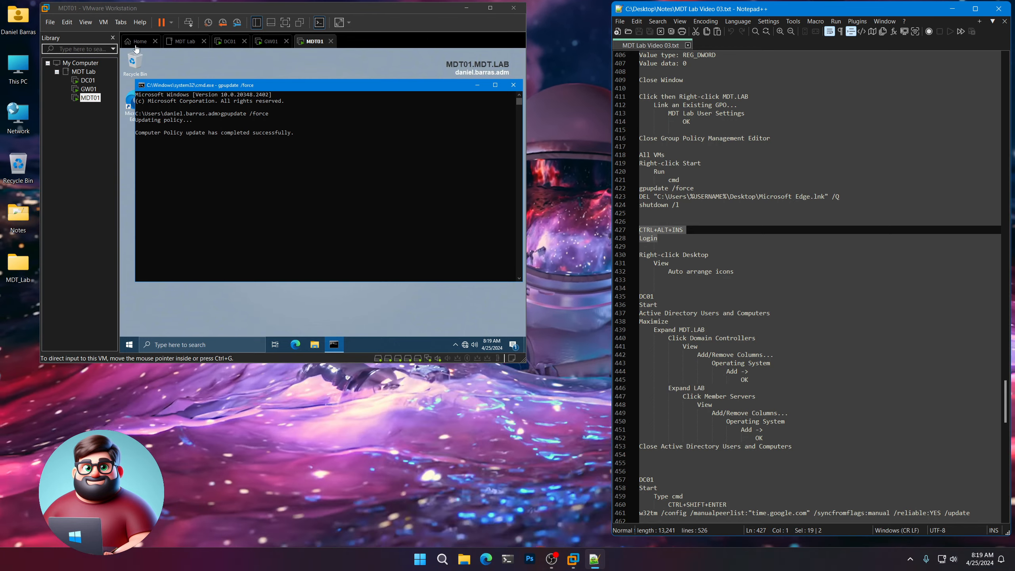
Sign back in to DC01 with Ctrl+Alt+Ins and the account password, retrying after a rejected attempt.
click(88, 81)
click(354, 210)
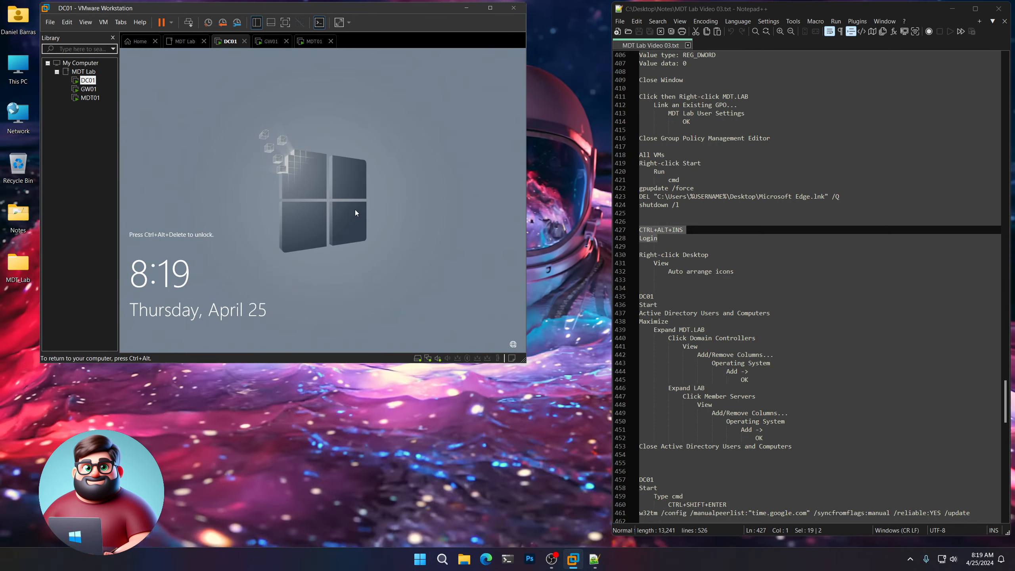
key(ctrl+alt+Insert)
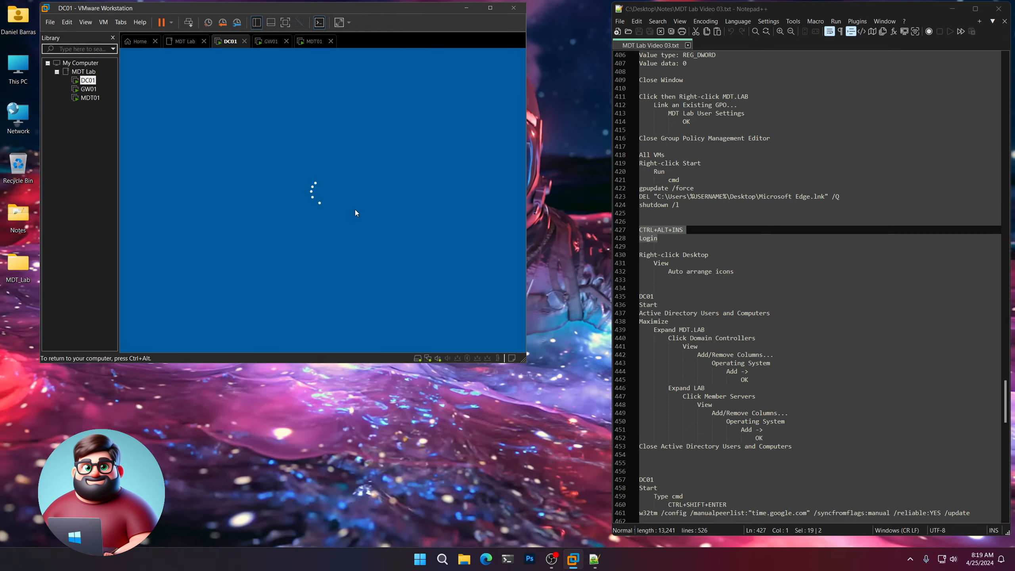
text(Password123!)
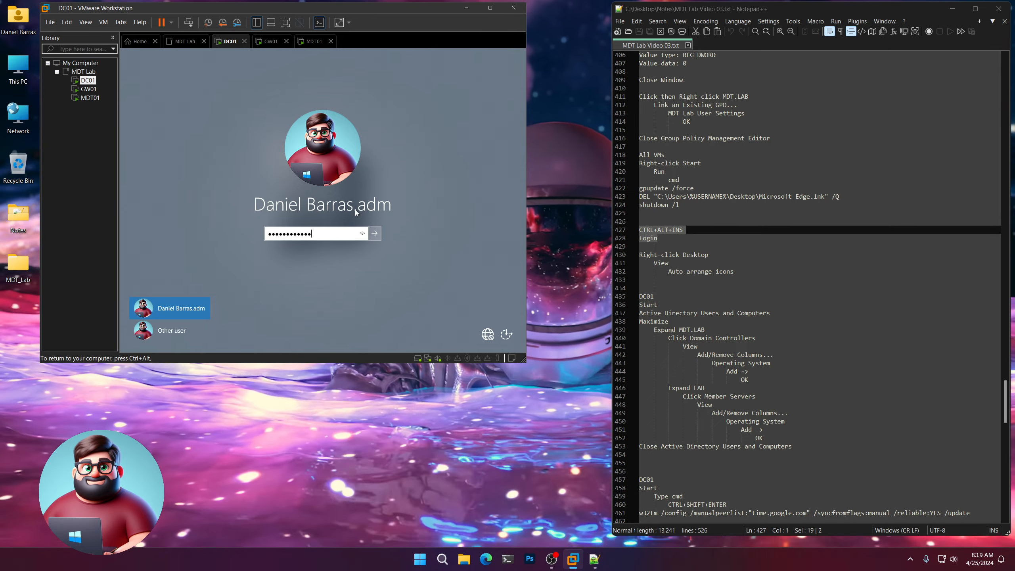
key(Return)
click(308, 248)
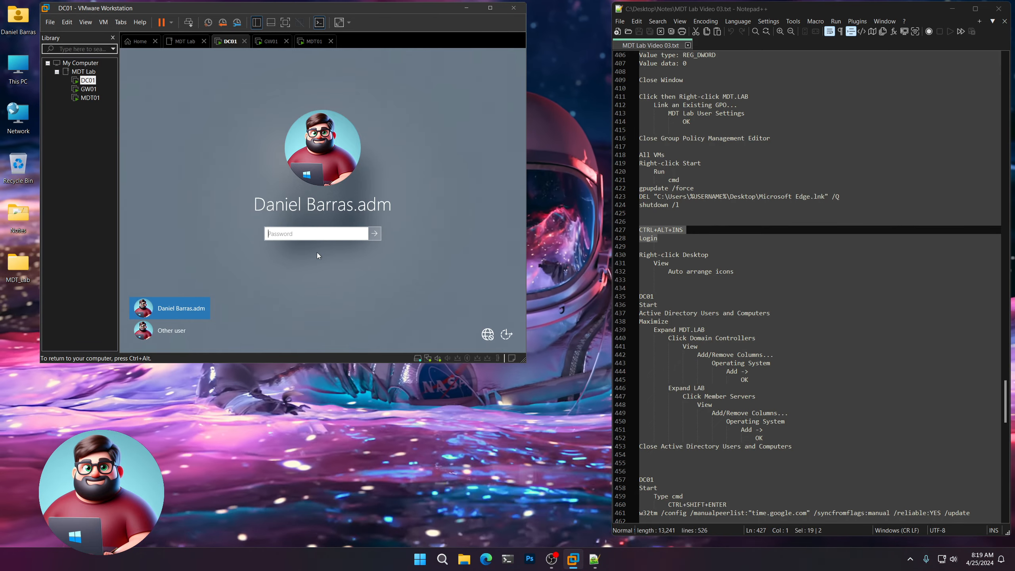
text(Password123!)
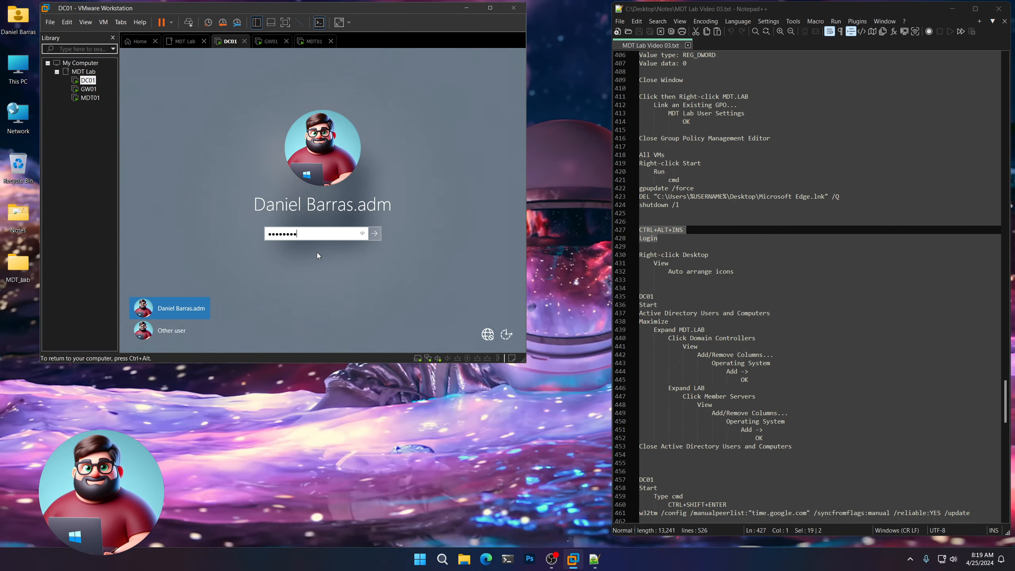
key(Return)
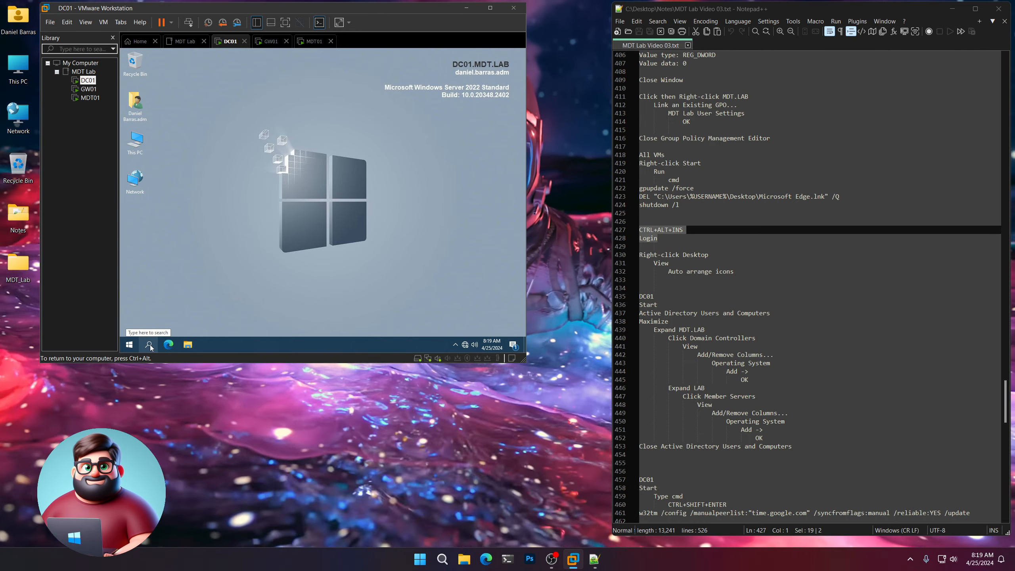
Briefly check This PC in File Explorer on DC01, then close it.
click(129, 344)
click(129, 345)
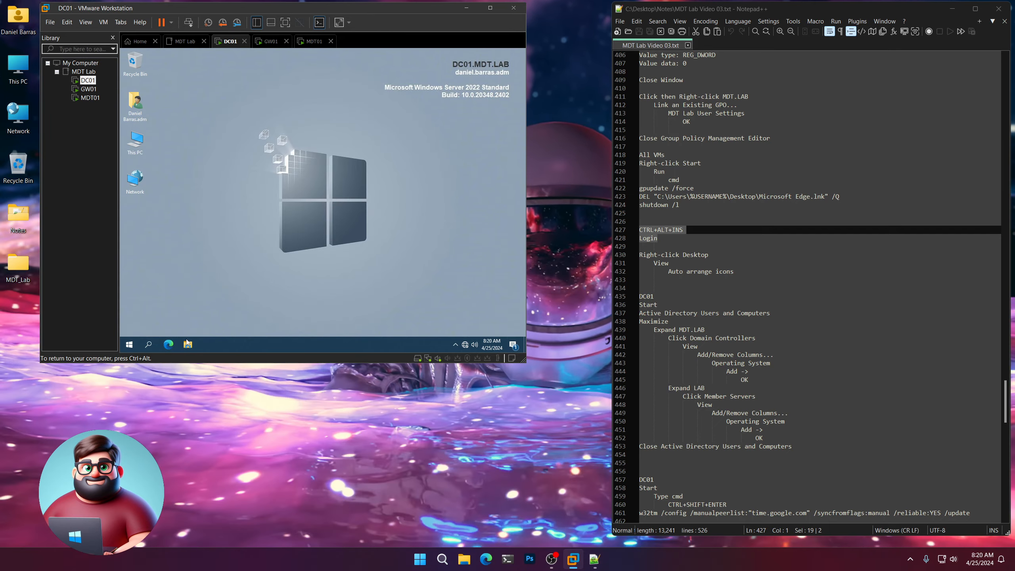
click(186, 345)
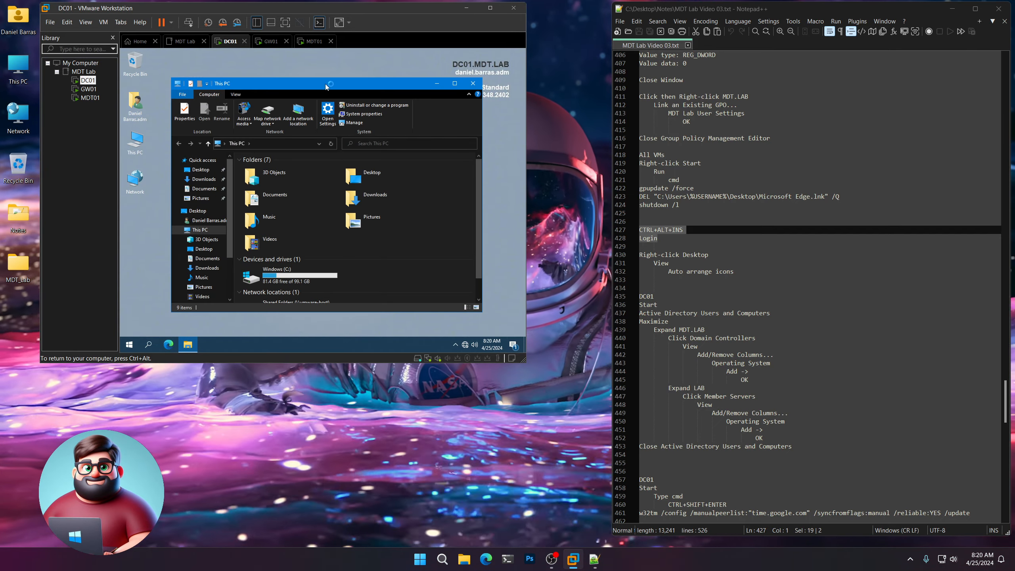
scroll(396, 260, down, 1)
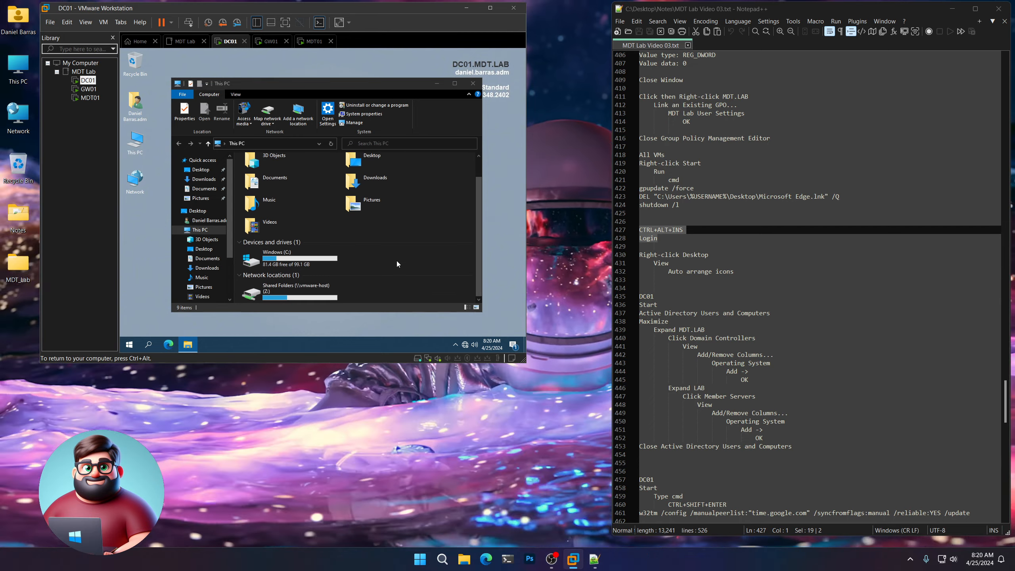
click(472, 84)
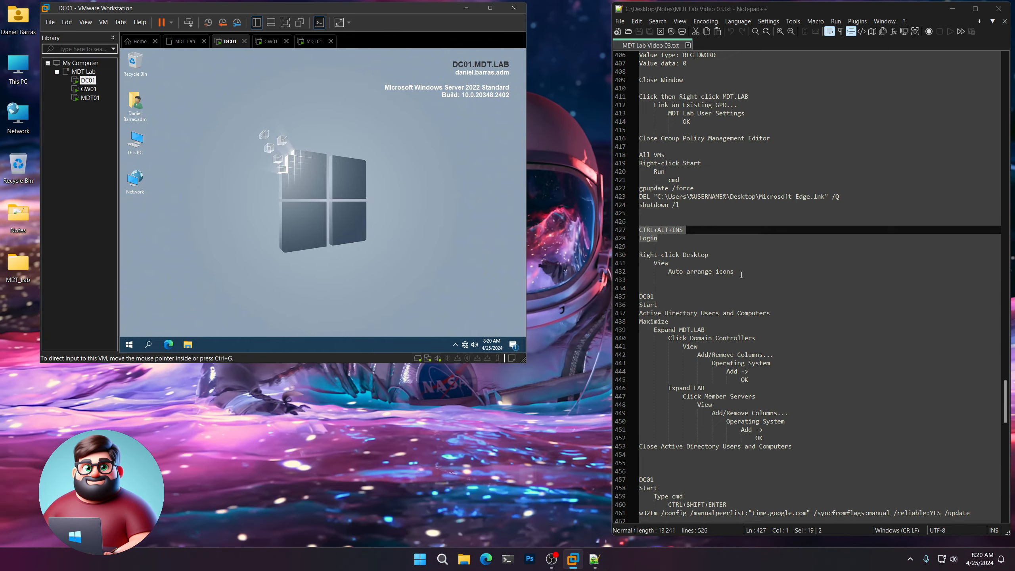
drag(741, 274, 635, 254)
Sign in to GW01 with the account password, retrying after an incorrect password message.
click(88, 89)
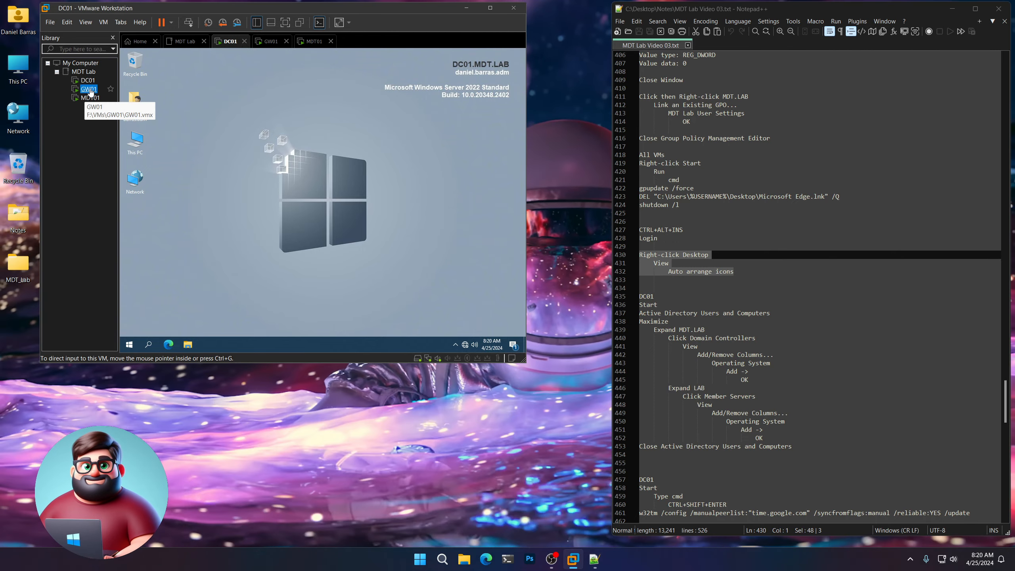
click(323, 202)
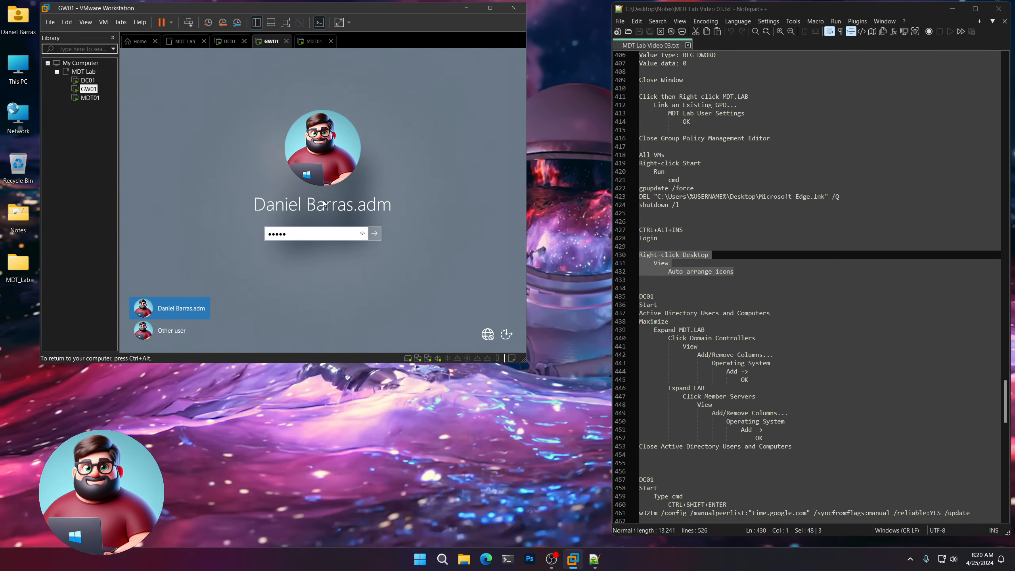
key(Return)
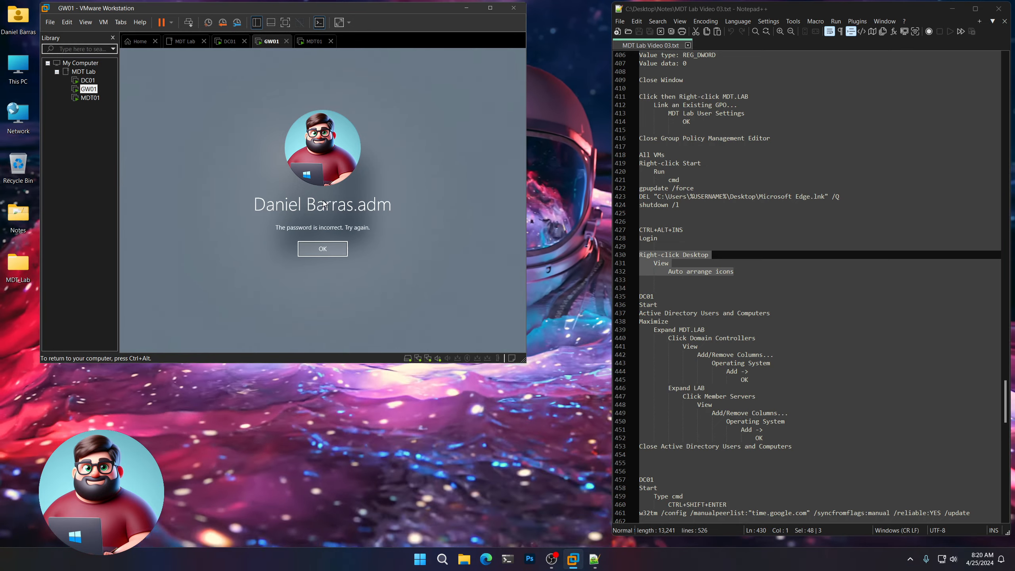
click(330, 252)
text(P@ssw0rd)
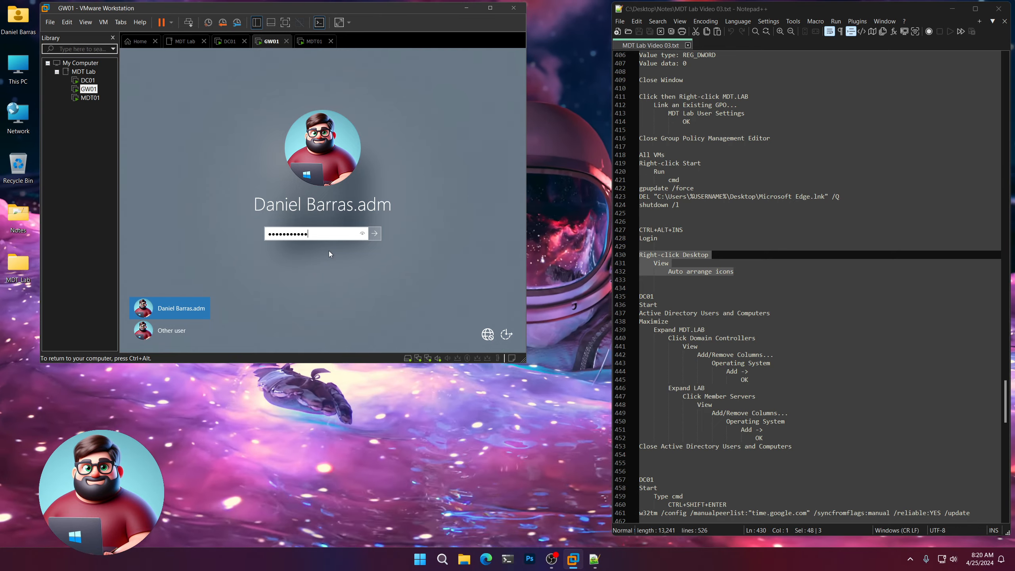
text(●●●●●●●●)
key(Return)
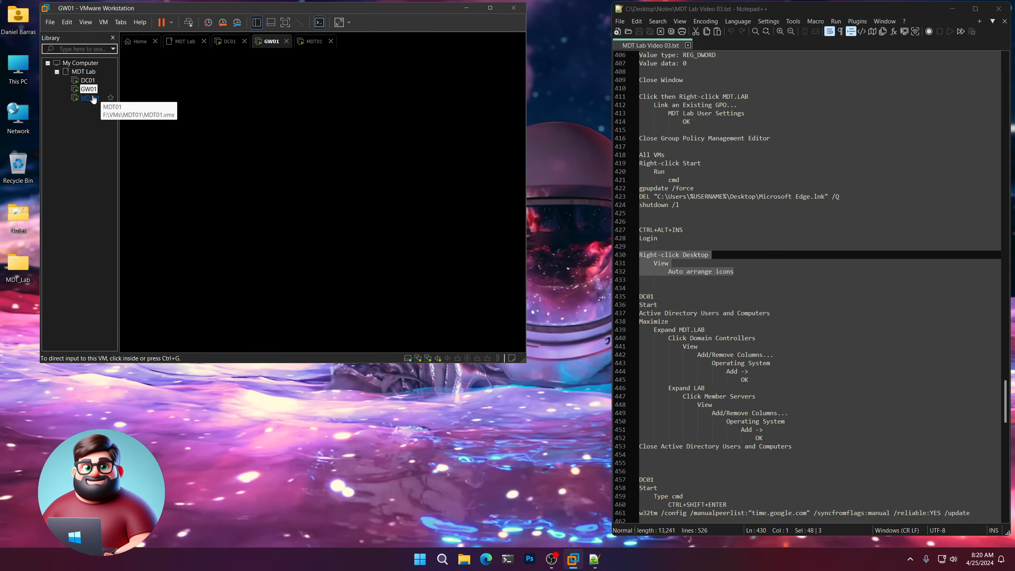
Sign in to MDT01 with Ctrl+Alt+Ins and its password, then return to DC01.
click(91, 97)
key(ctrl+alt+Insert)
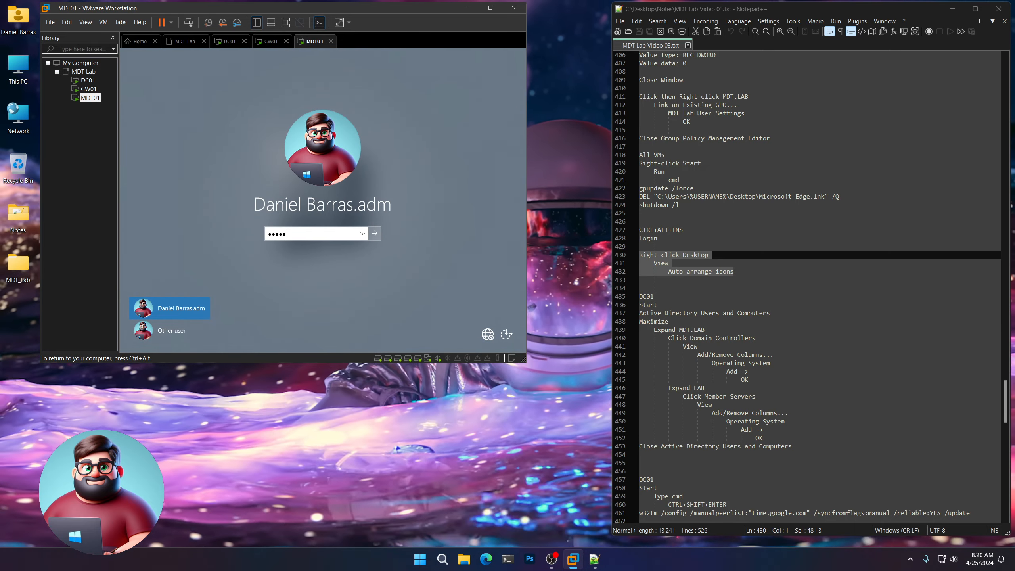
text(●●●●●●●●●●●●)
key(Return)
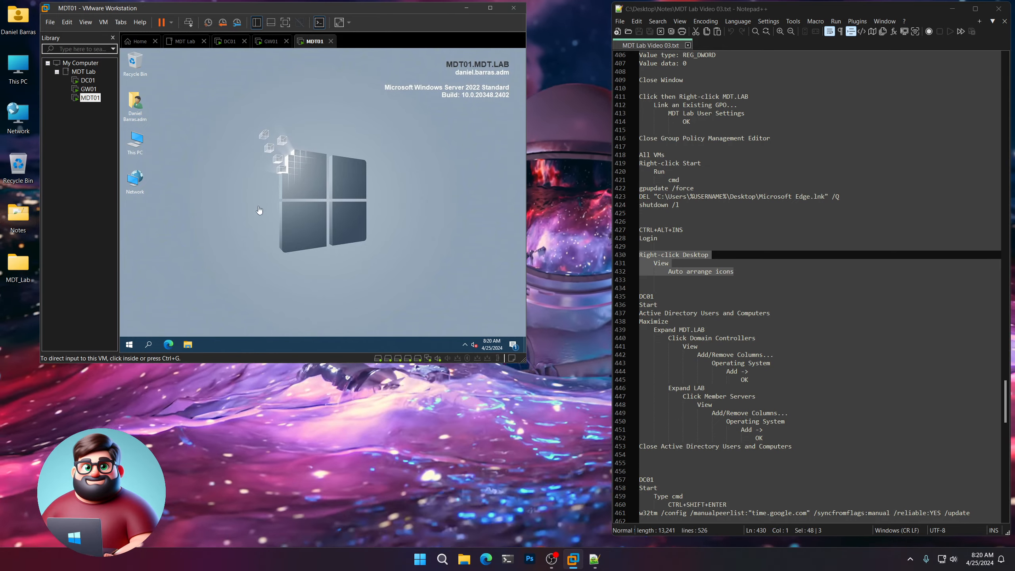
click(88, 80)
Turn on View > Auto arrange icons on the DC01, GW01 and MDT01 desktops.
right_click(307, 134)
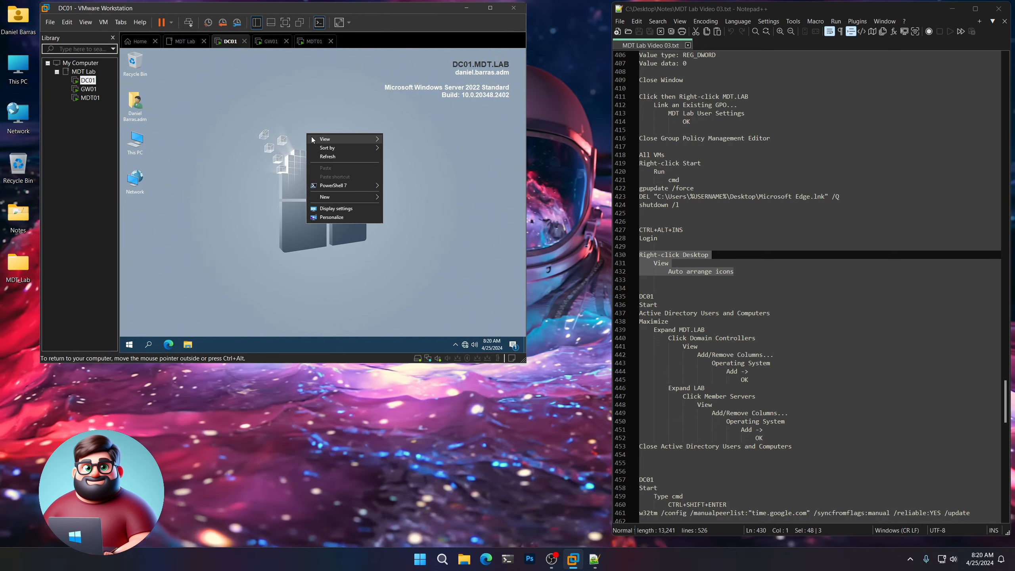
mouse_move(310, 137)
click(424, 169)
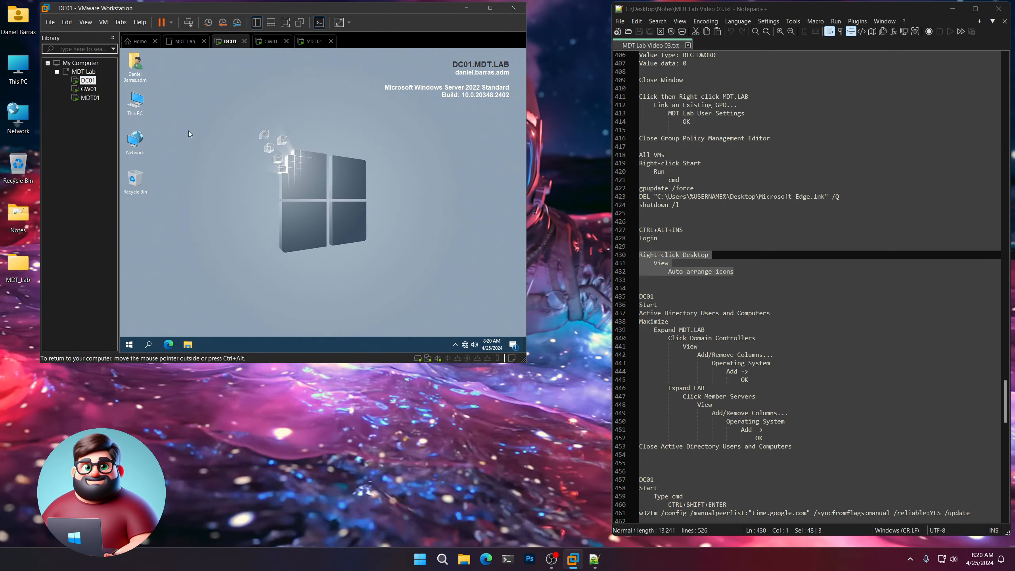
click(88, 89)
right_click(354, 147)
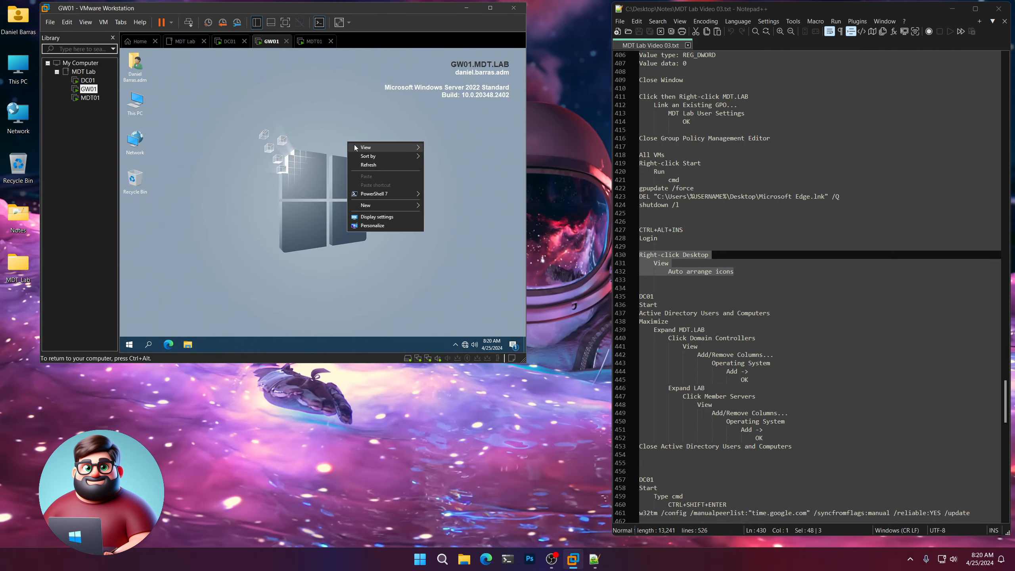
mouse_move(354, 147)
click(459, 177)
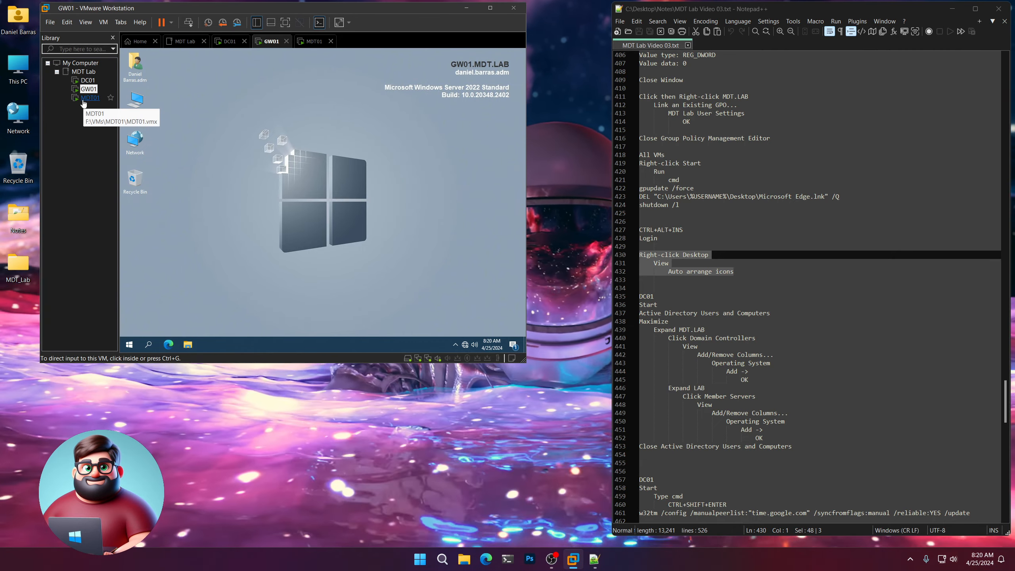
click(89, 98)
right_click(323, 200)
mouse_move(332, 205)
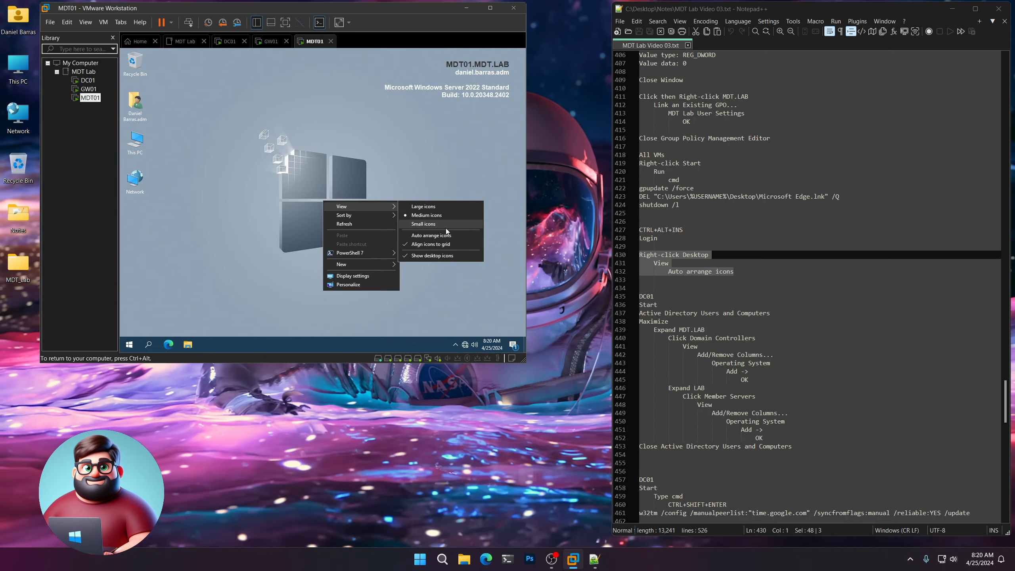
click(440, 236)
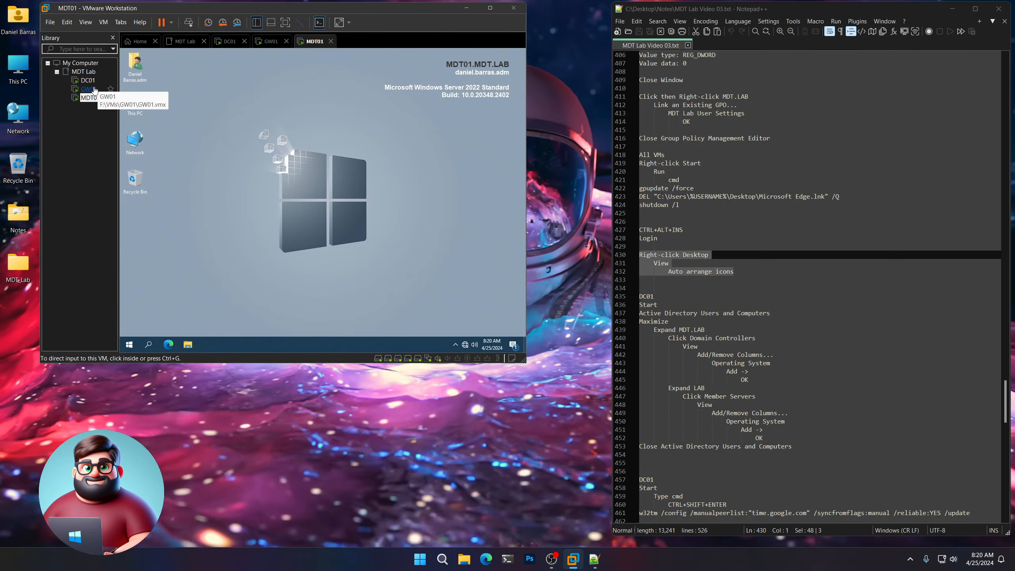
Return to DC01's desktop through the MDT Lab group in the Library.
click(84, 71)
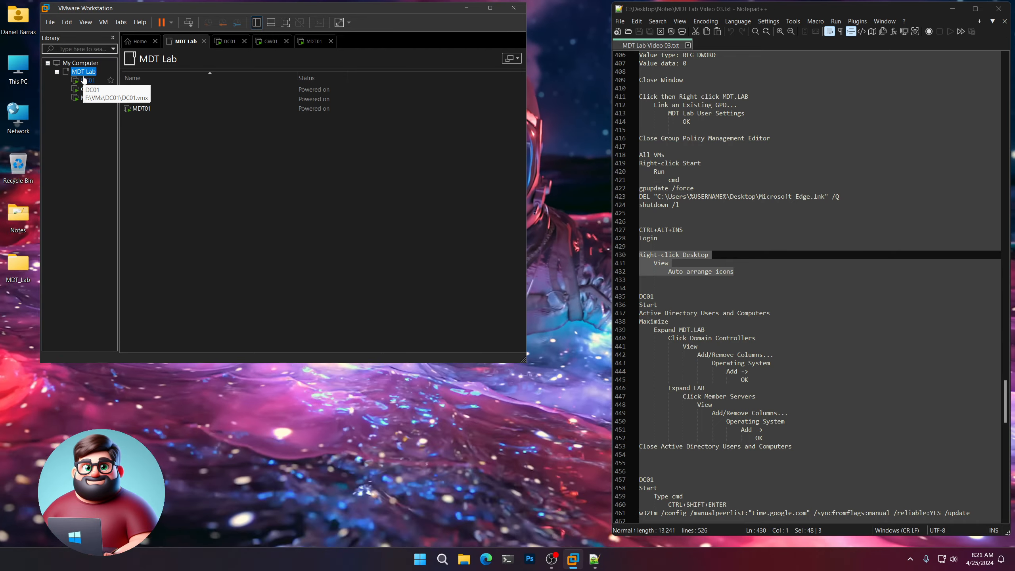
click(84, 80)
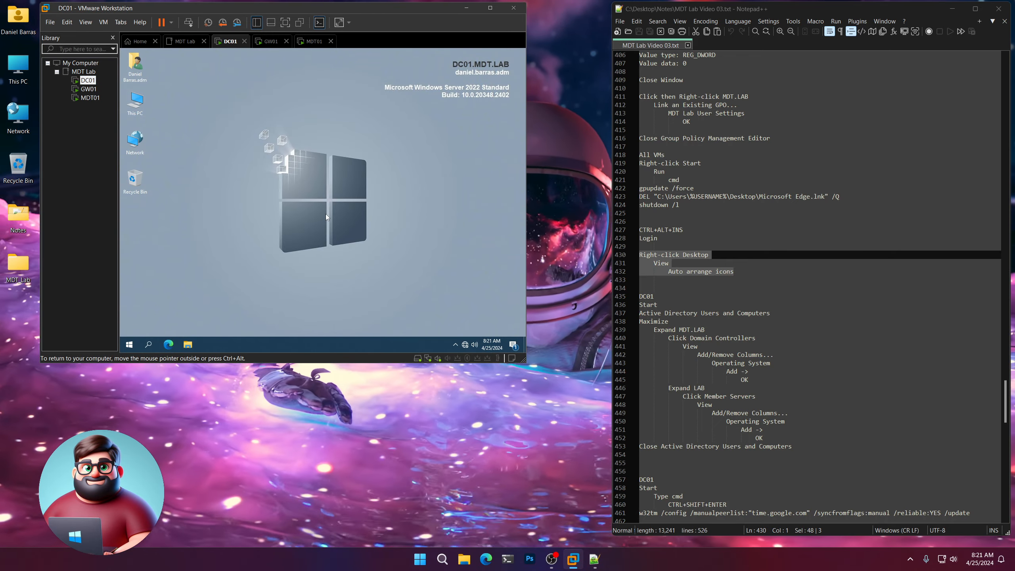
scroll(714, 250, down, 7)
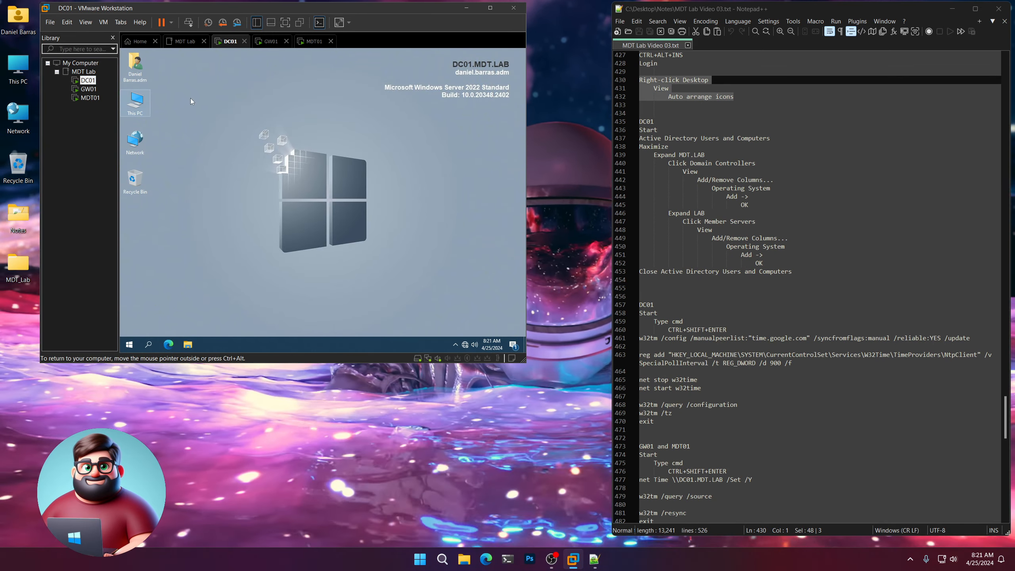
drag(794, 271, 629, 118)
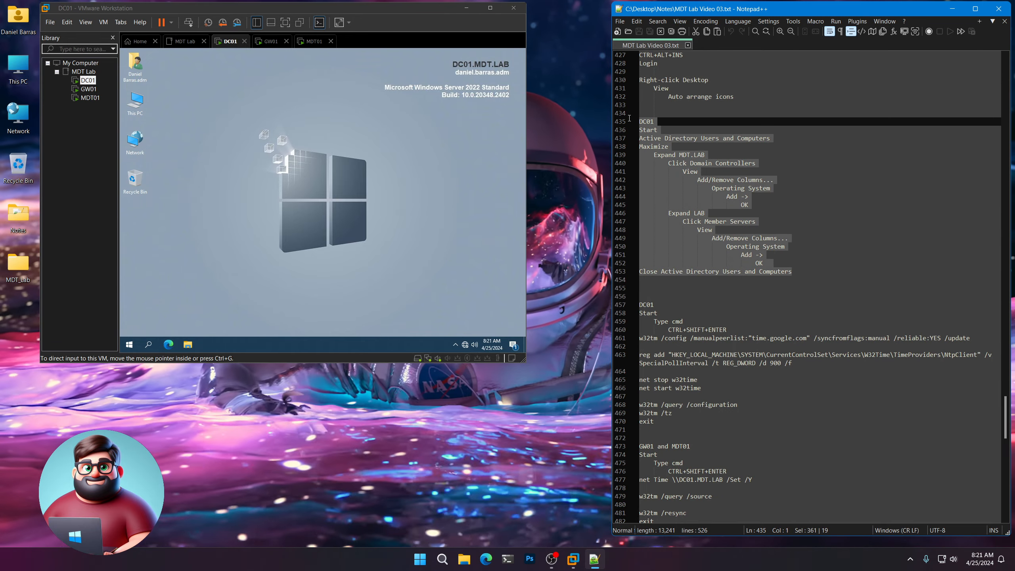
In maximized Active Directory Users and Computers, add an Operating System column to Domain Controllers.
click(130, 344)
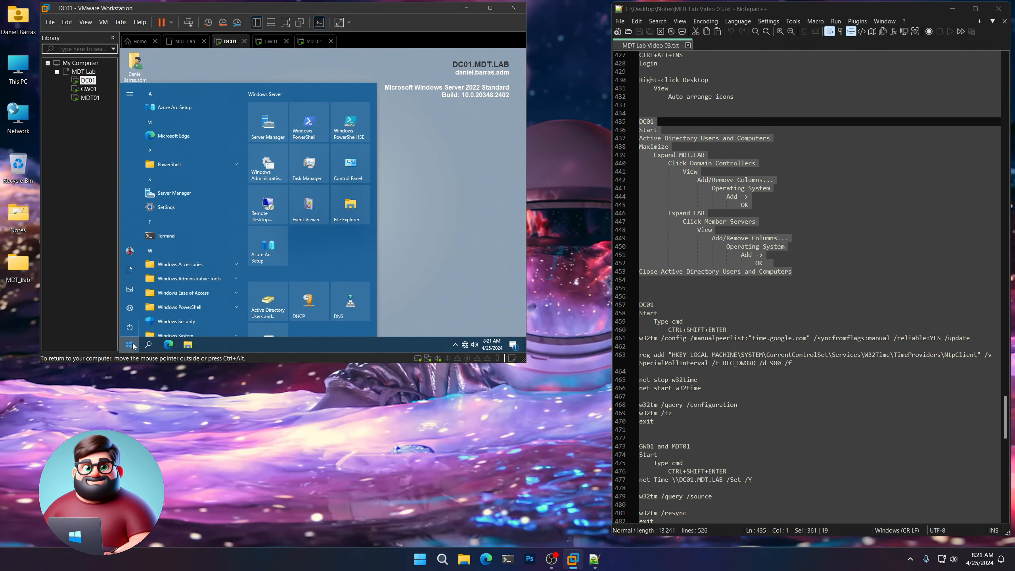
click(267, 298)
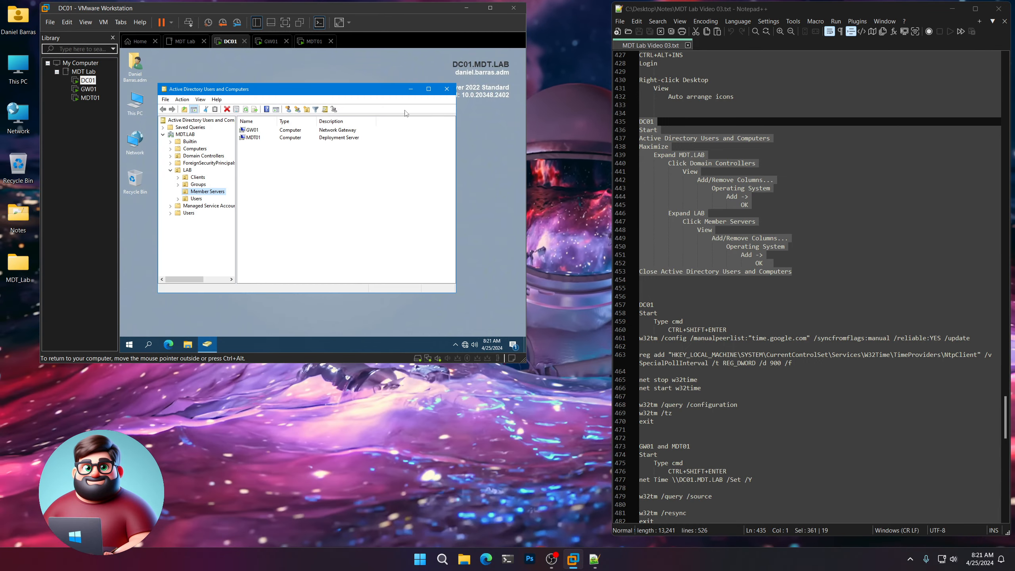
click(427, 90)
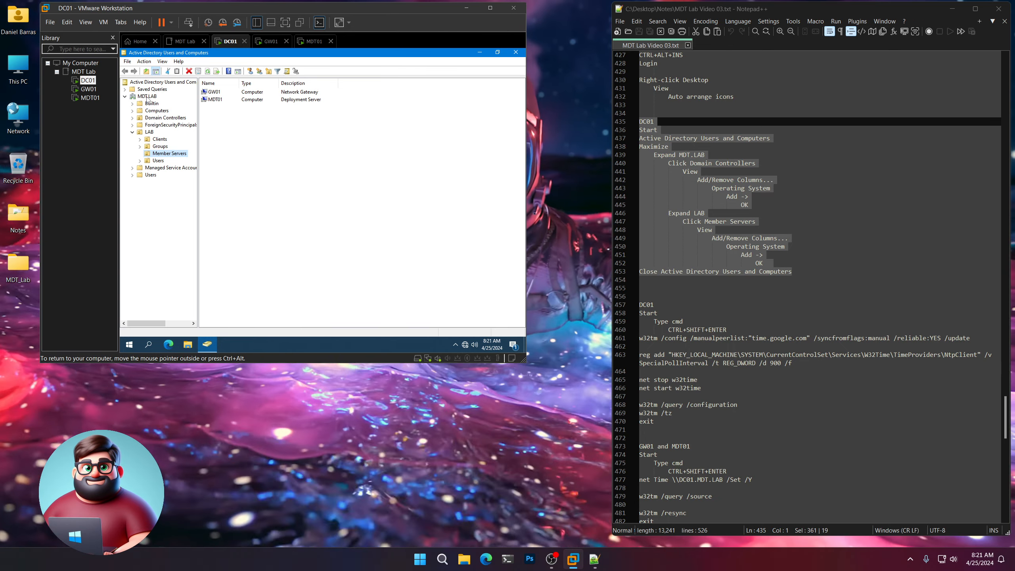
click(163, 118)
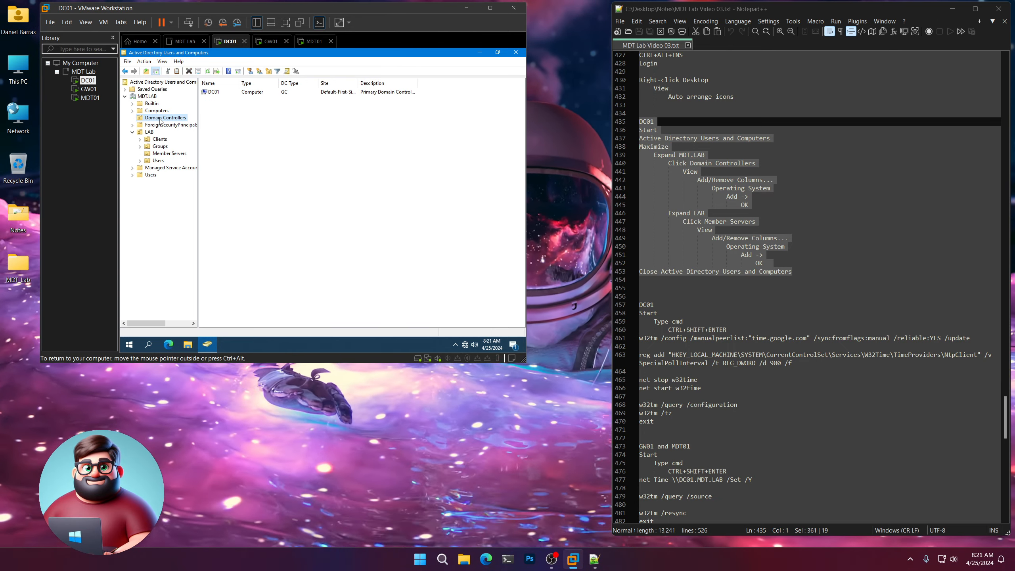
click(162, 61)
click(168, 72)
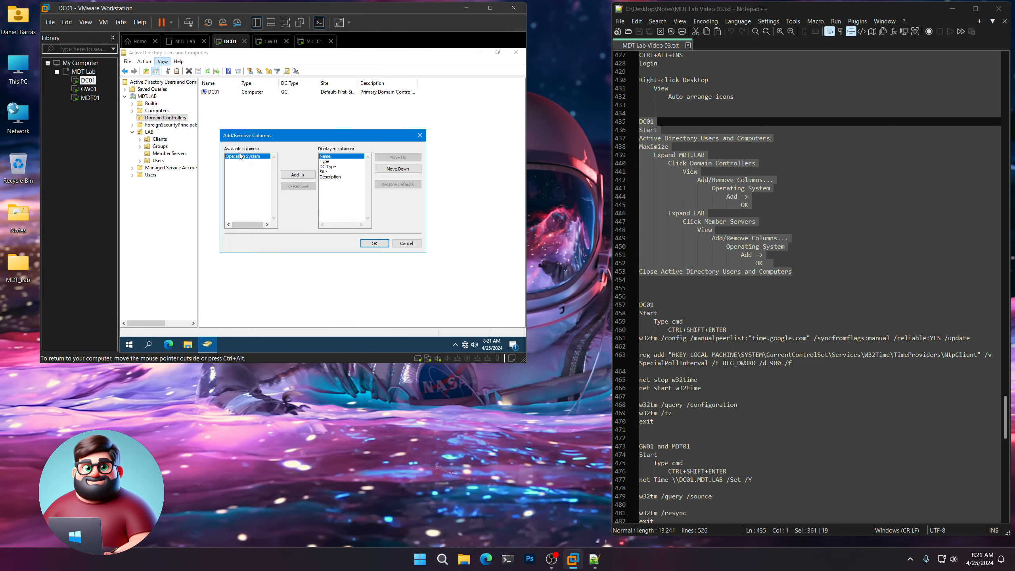
click(298, 175)
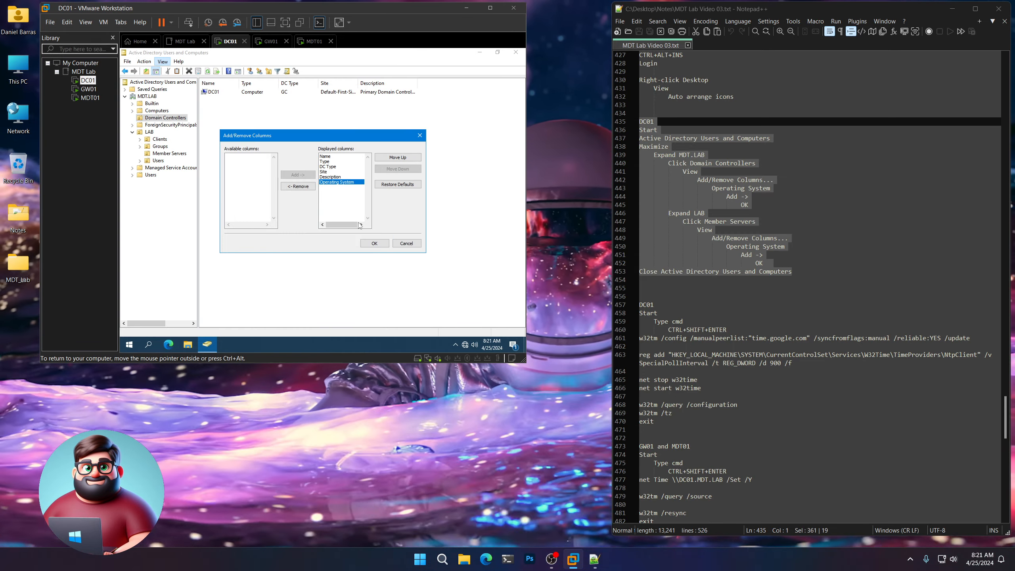
click(374, 243)
click(166, 118)
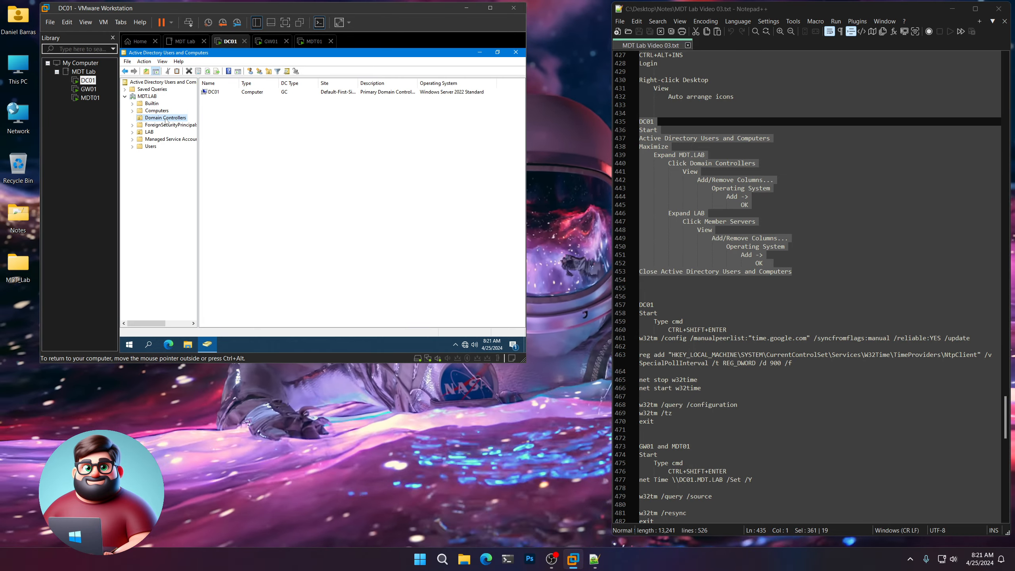
click(449, 93)
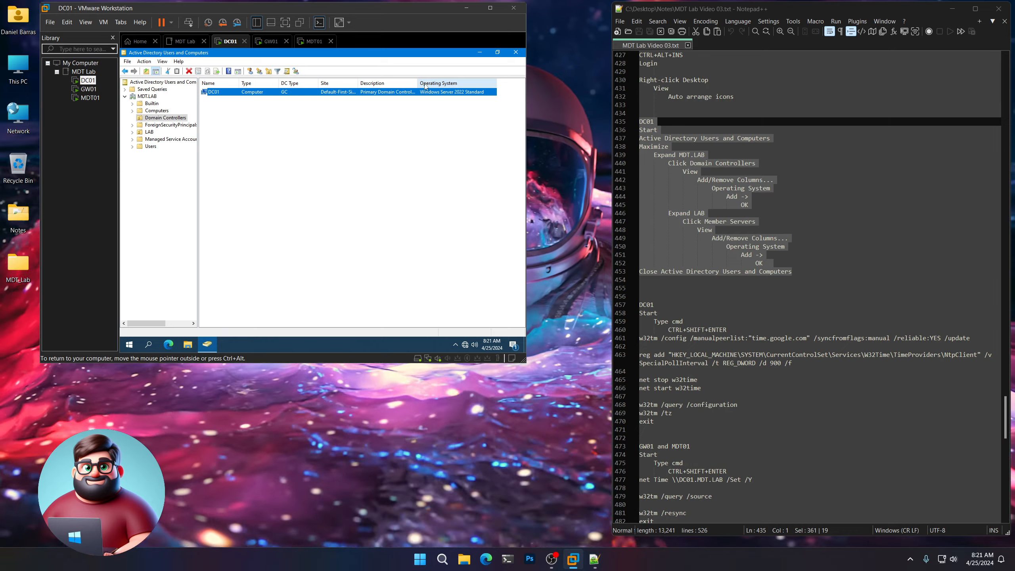
double_click(418, 83)
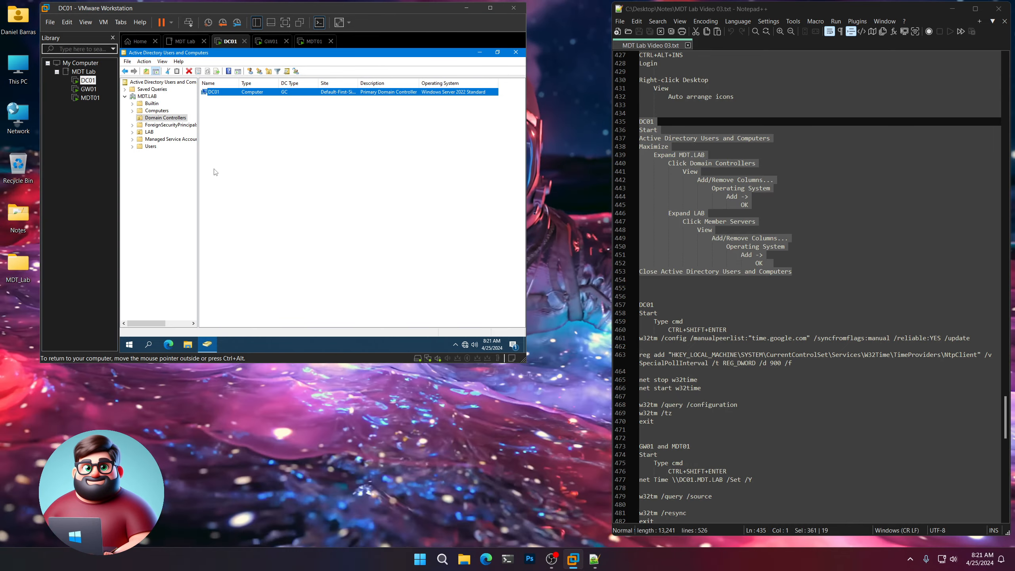
Add the Operating System column to the LAB Member Servers list, then close the console.
click(132, 132)
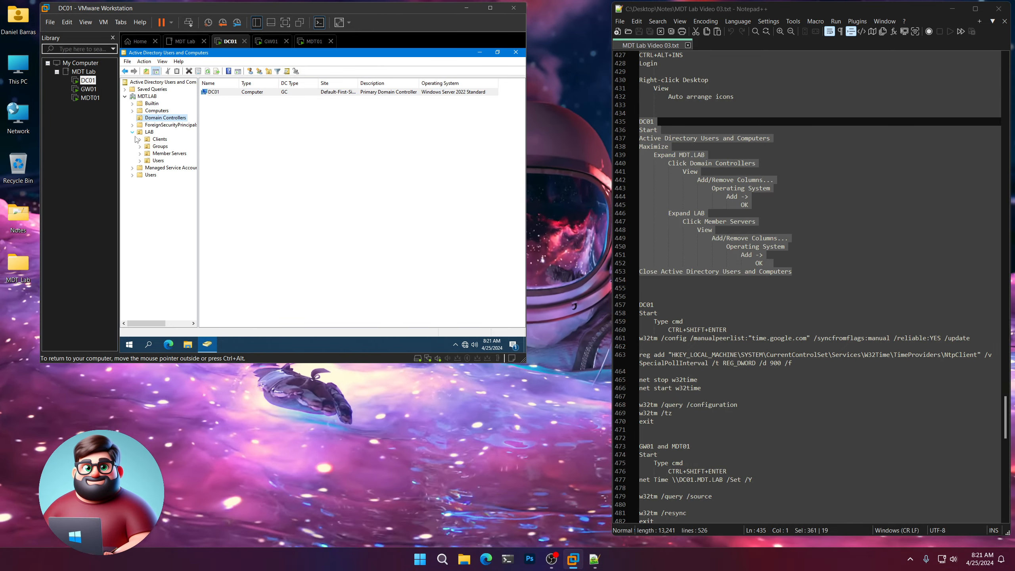
click(160, 154)
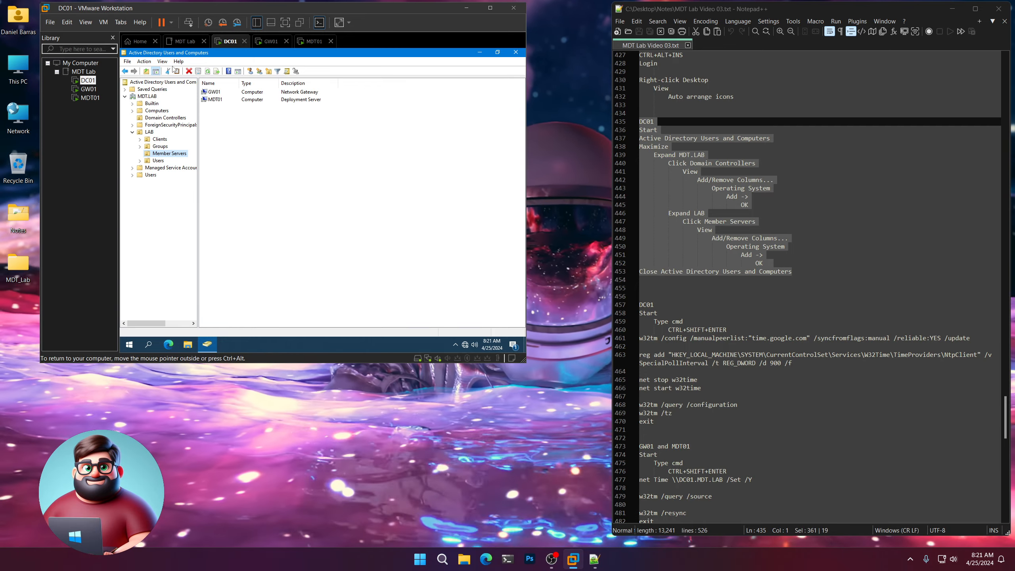
click(163, 66)
click(183, 75)
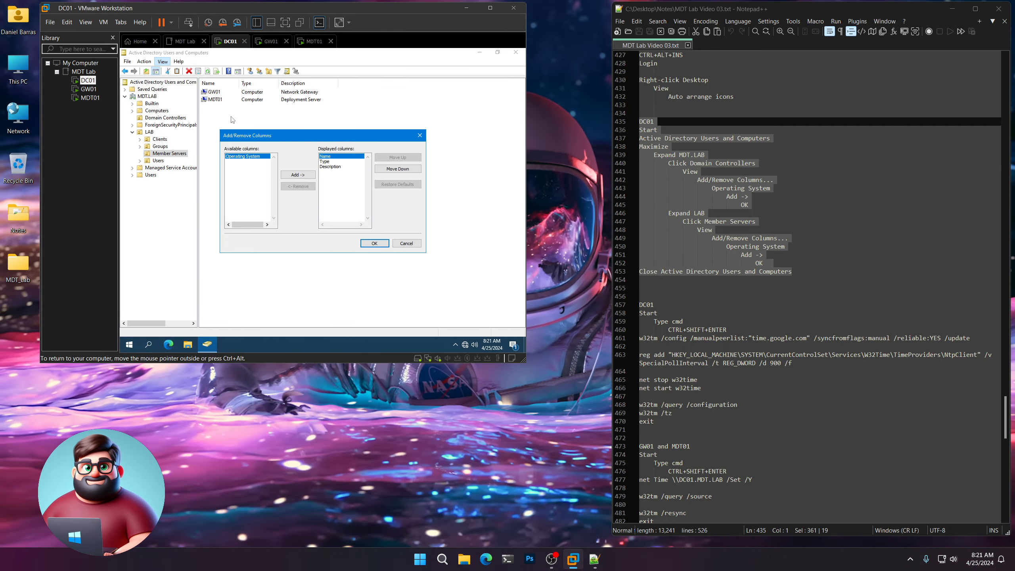
click(298, 175)
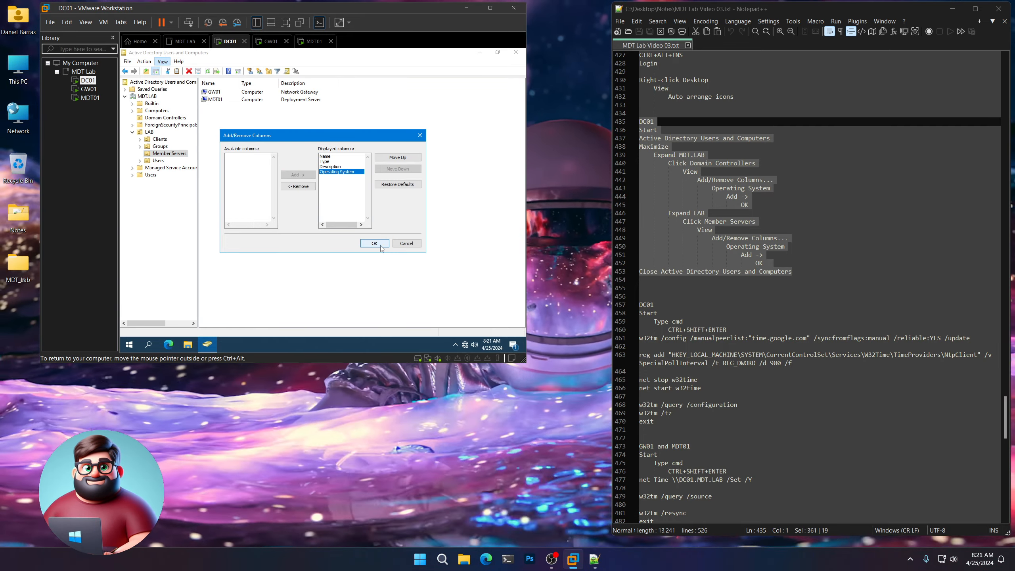
click(374, 243)
click(132, 133)
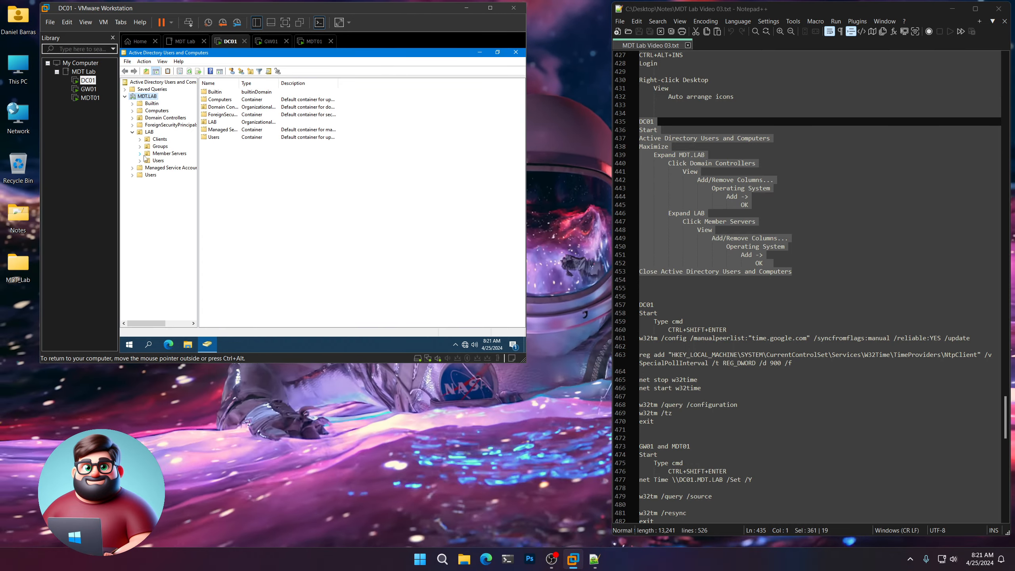
click(164, 154)
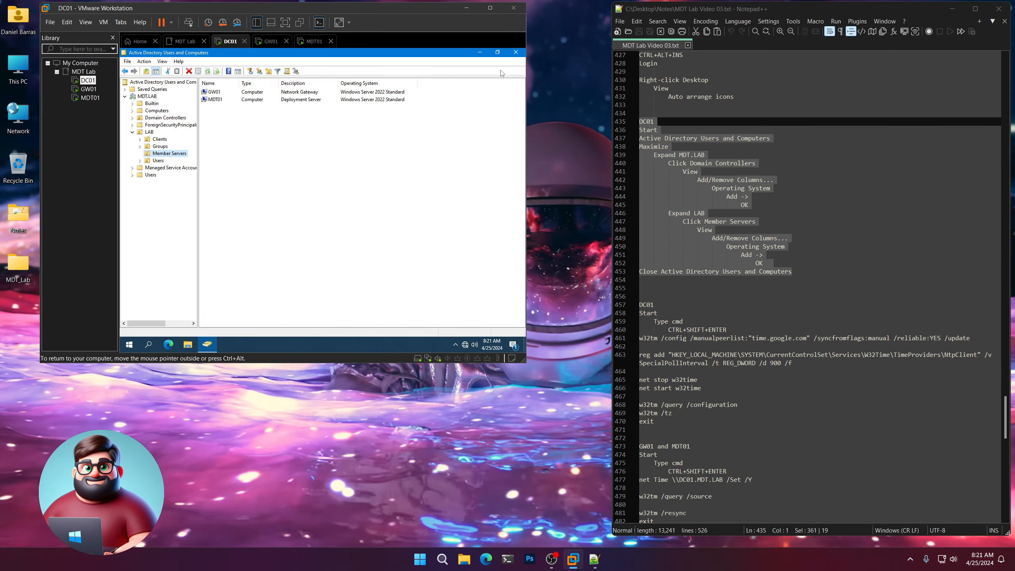
click(515, 53)
scroll(762, 206, down, 8)
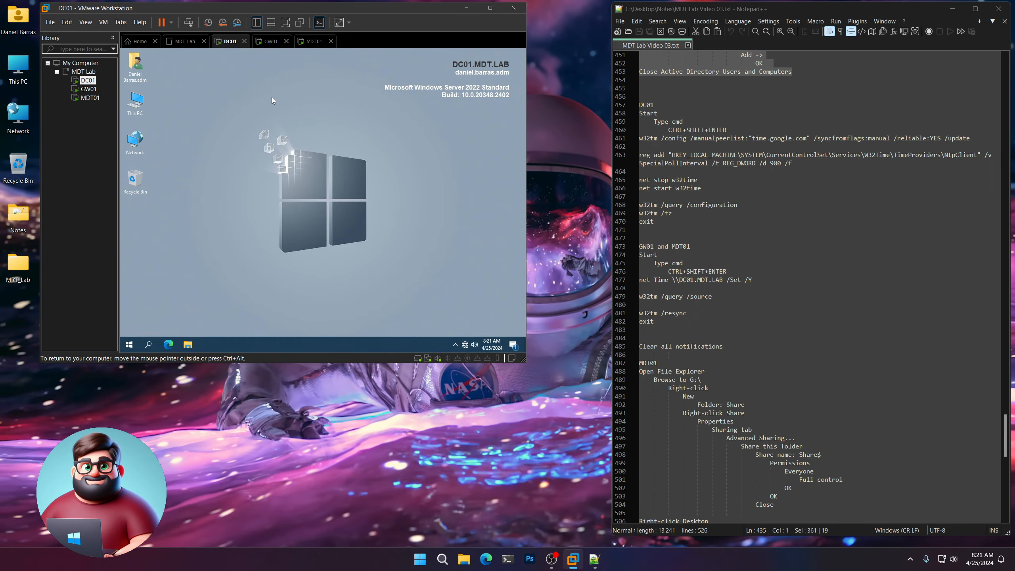
Open an administrator Command Prompt on DC01 after closing a stray PowerShell 7 window.
right_click(271, 98)
mouse_move(304, 148)
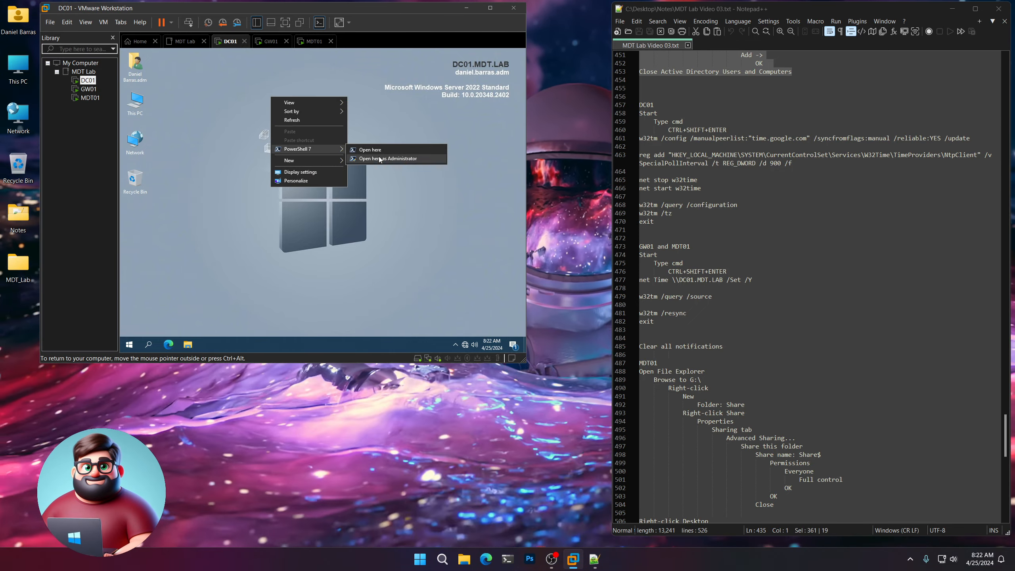
click(379, 158)
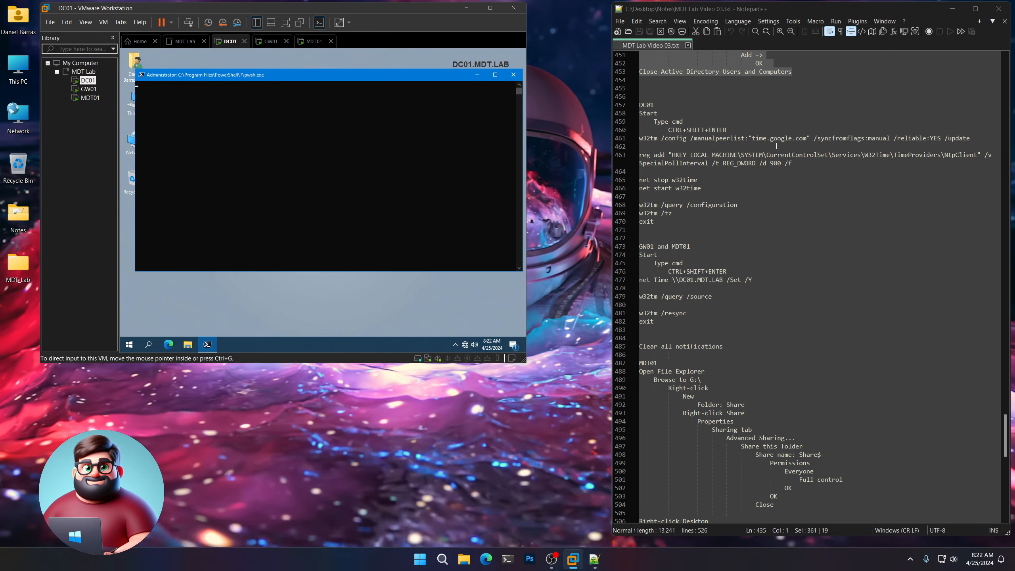
drag(751, 140, 764, 138)
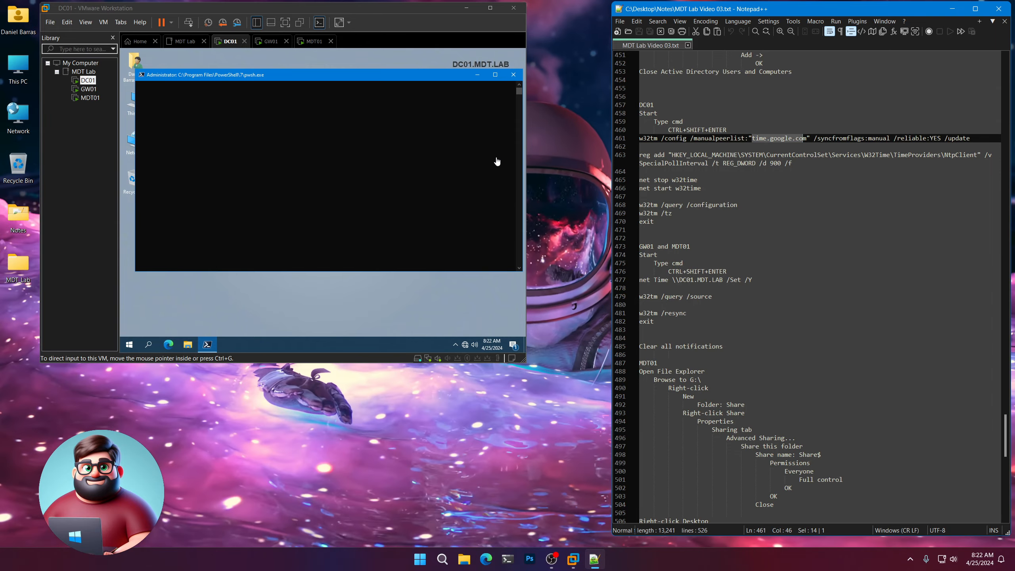
click(513, 74)
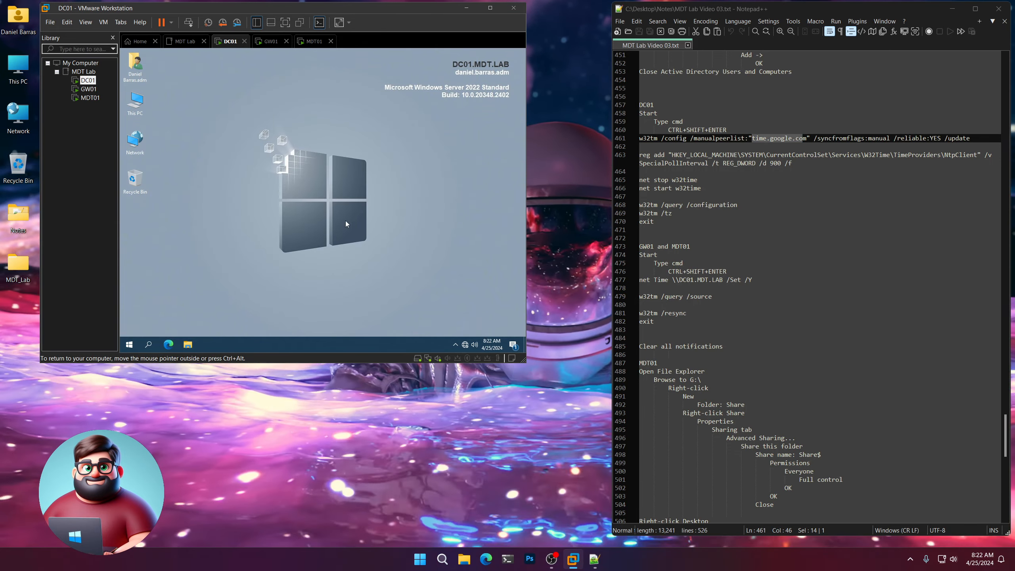
click(130, 346)
text(cmd)
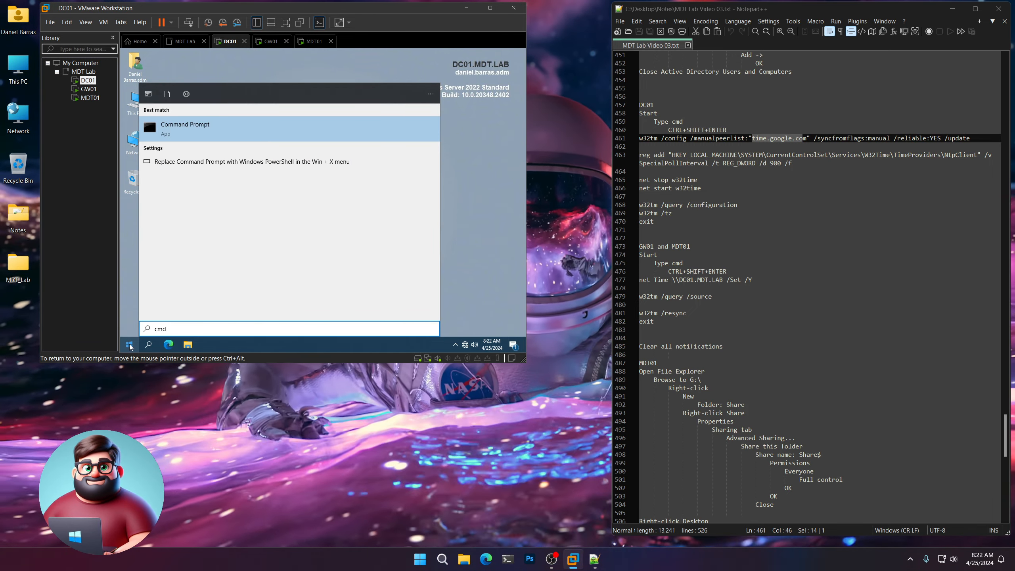
key(ctrl+shift+Return)
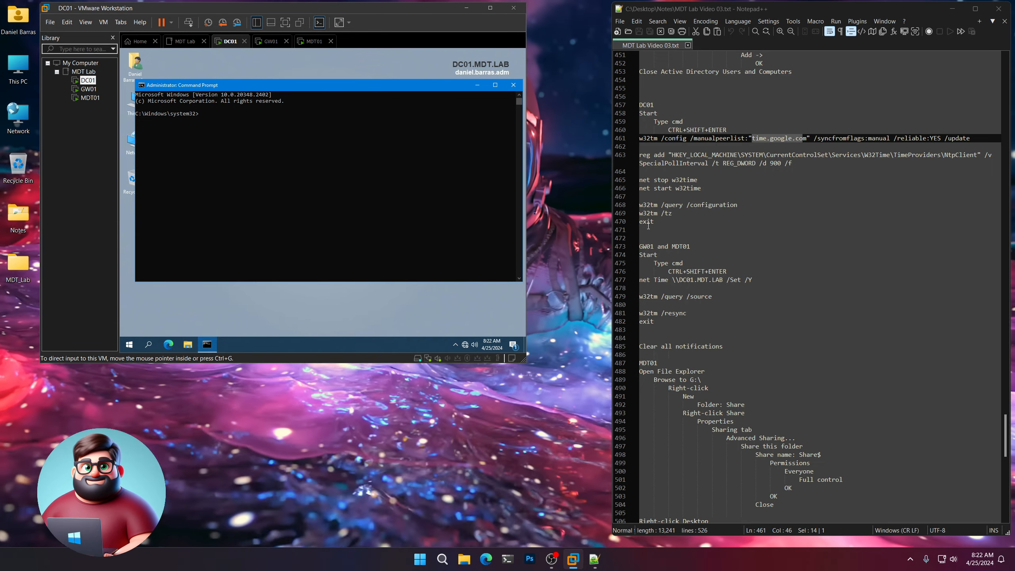
Paste and run the w32tm time.google.com, 900-second SpecialPollInterval and w32time restart commands.
drag(643, 229, 623, 138)
right_click(671, 140)
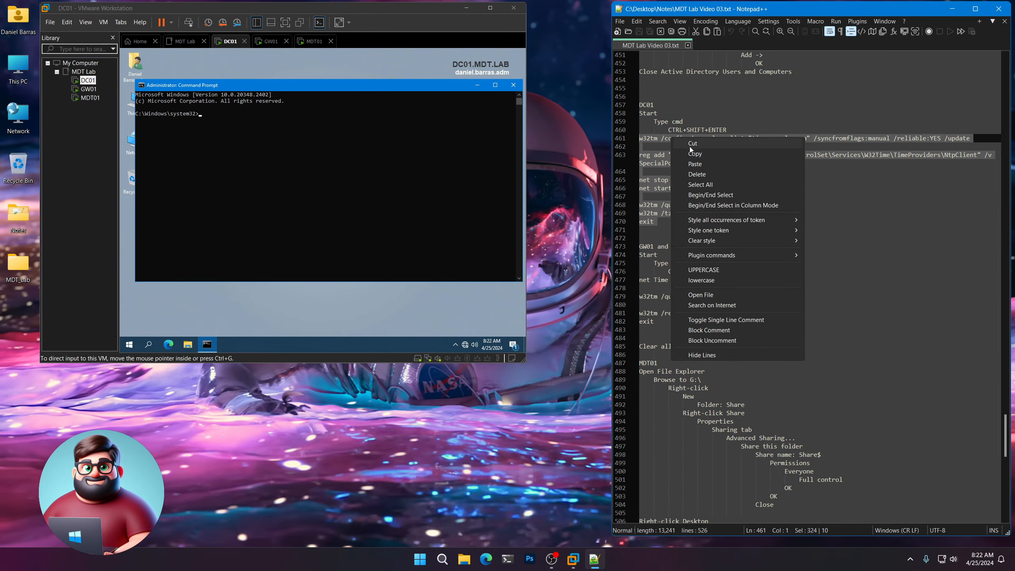
click(715, 152)
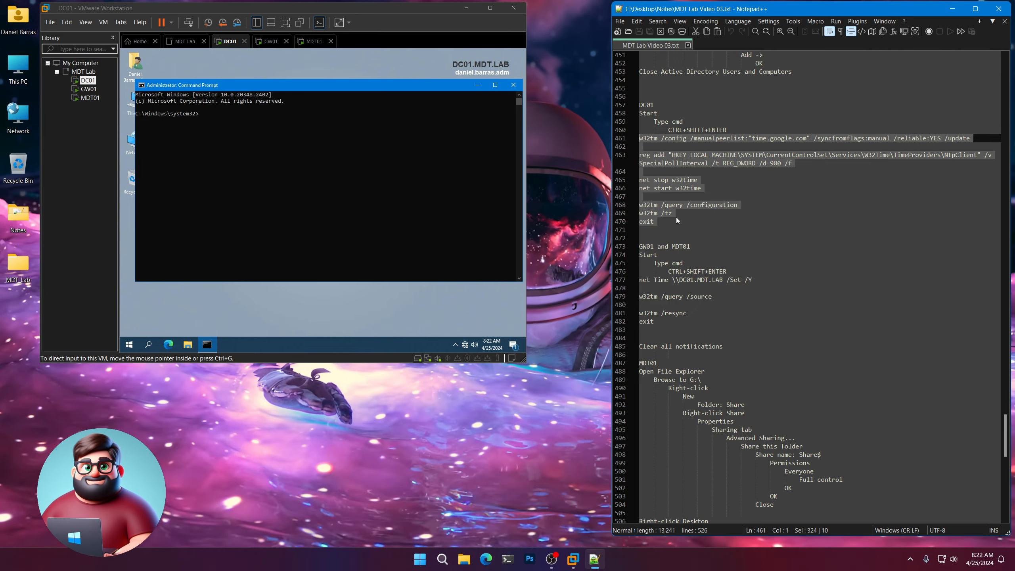
click(267, 121)
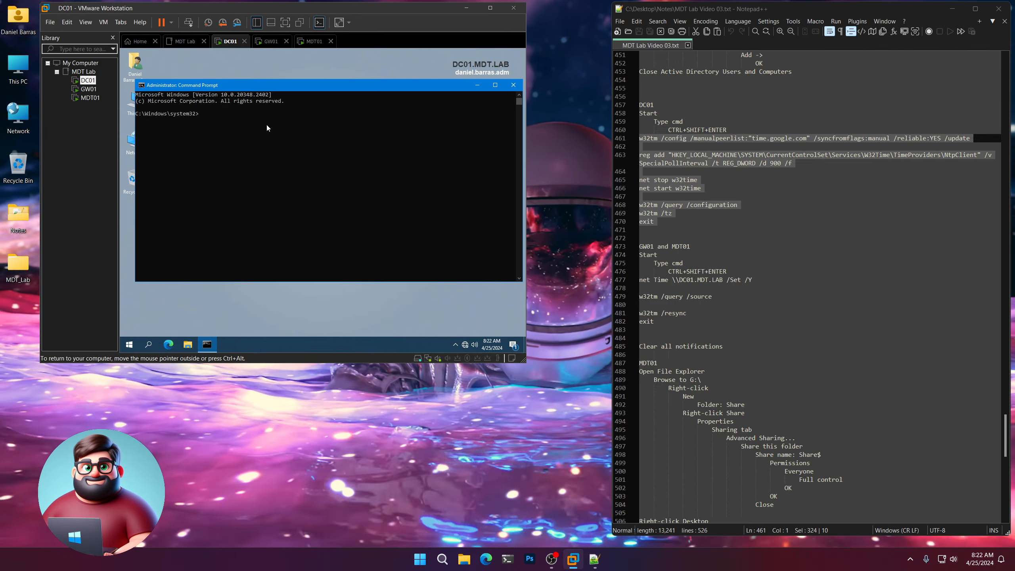
right_click(267, 124)
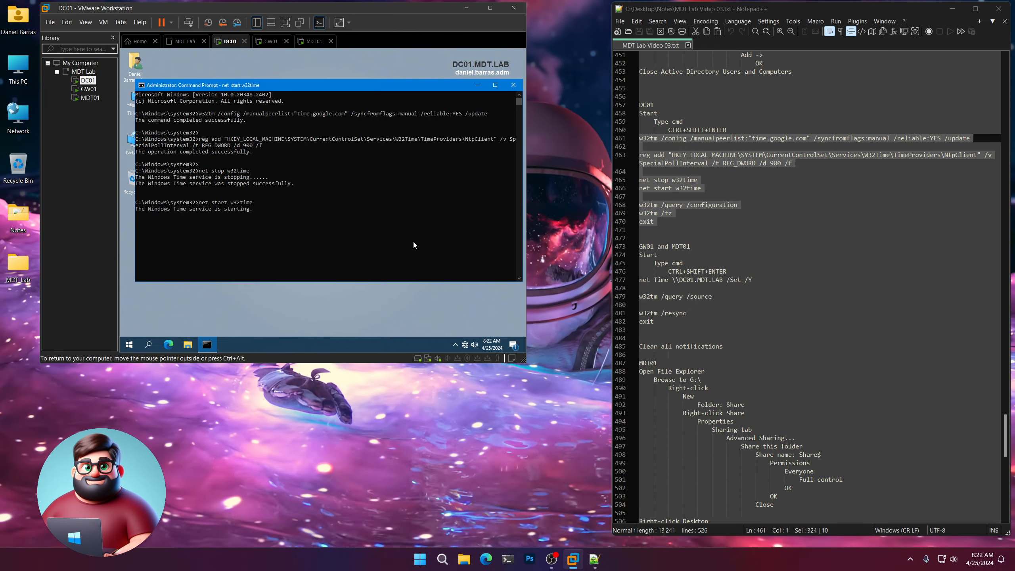
scroll(693, 251, down, 4)
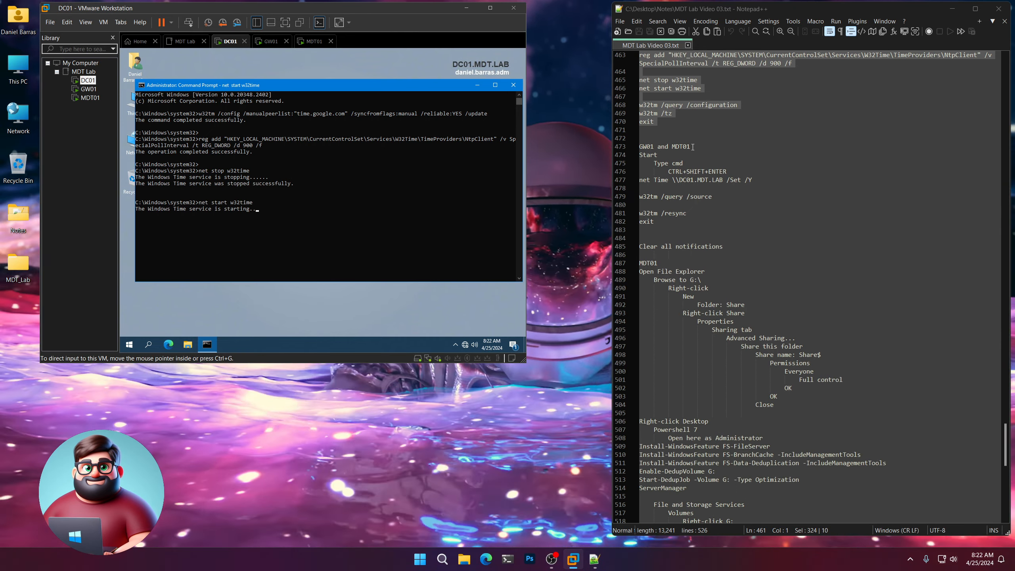
triple_click(660, 149)
Open an administrator Command Prompt on both GW01 and MDT01.
click(87, 89)
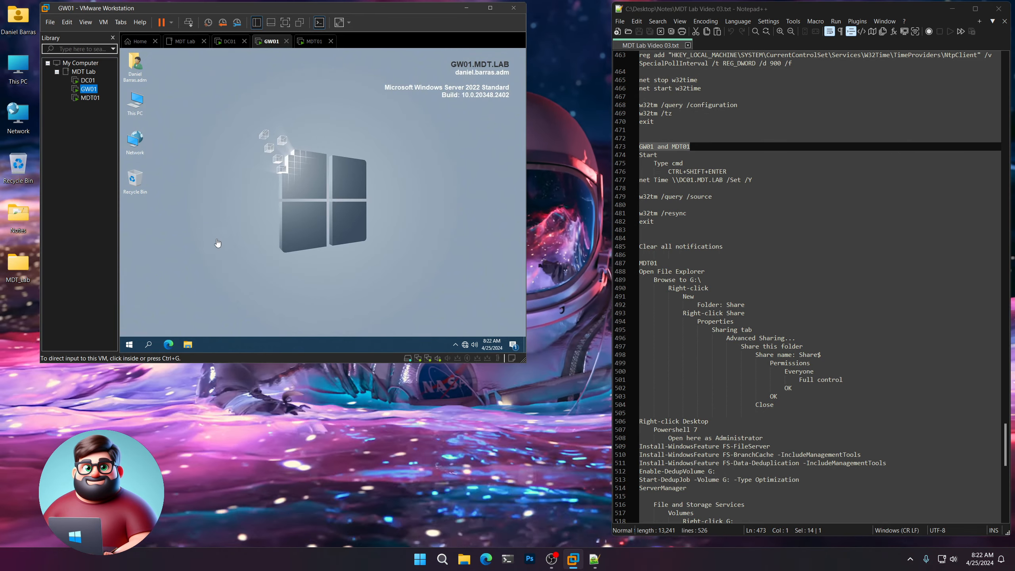
click(128, 345)
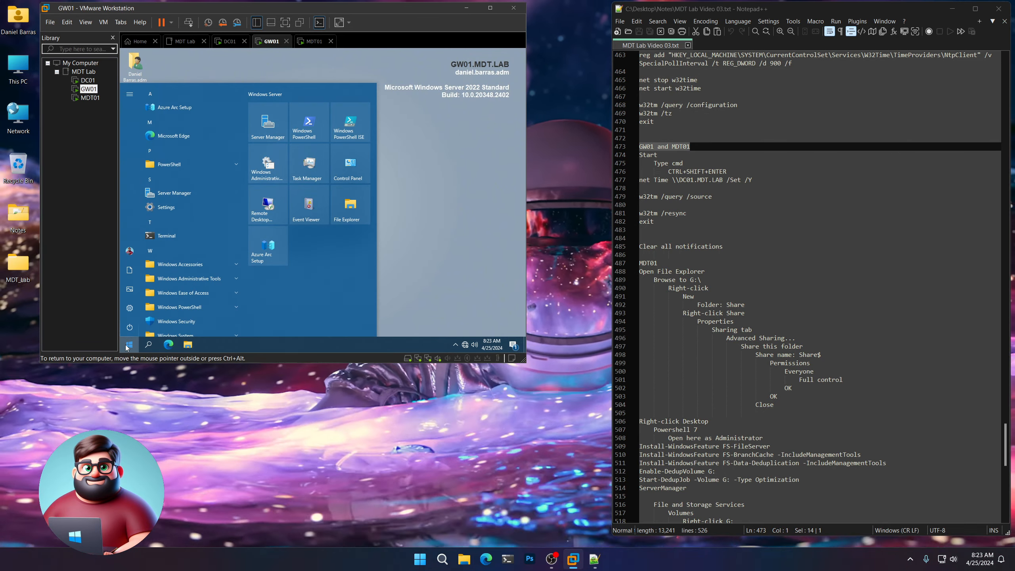
text(cmd)
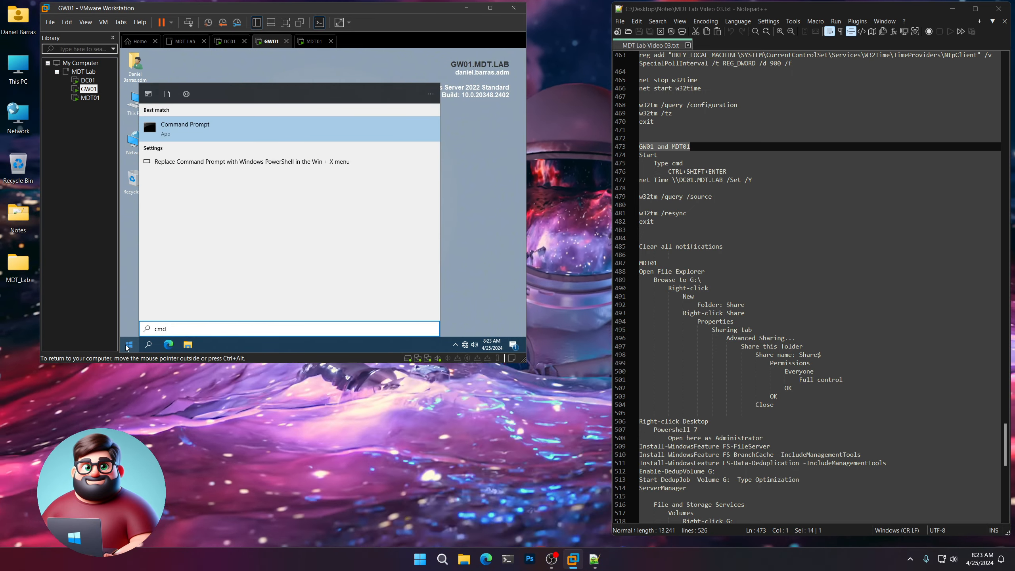
key(ctrl+shift+Return)
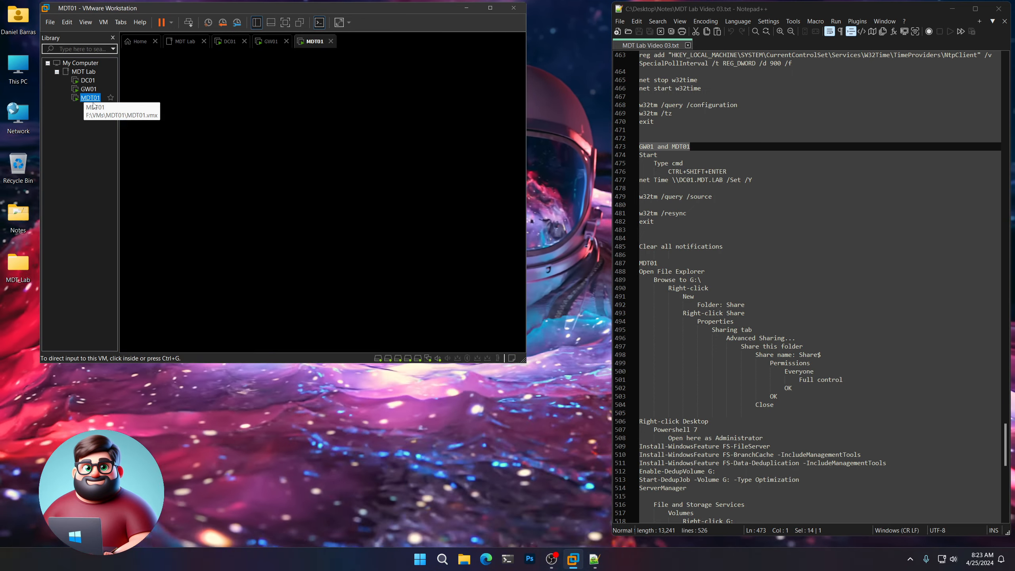
click(90, 98)
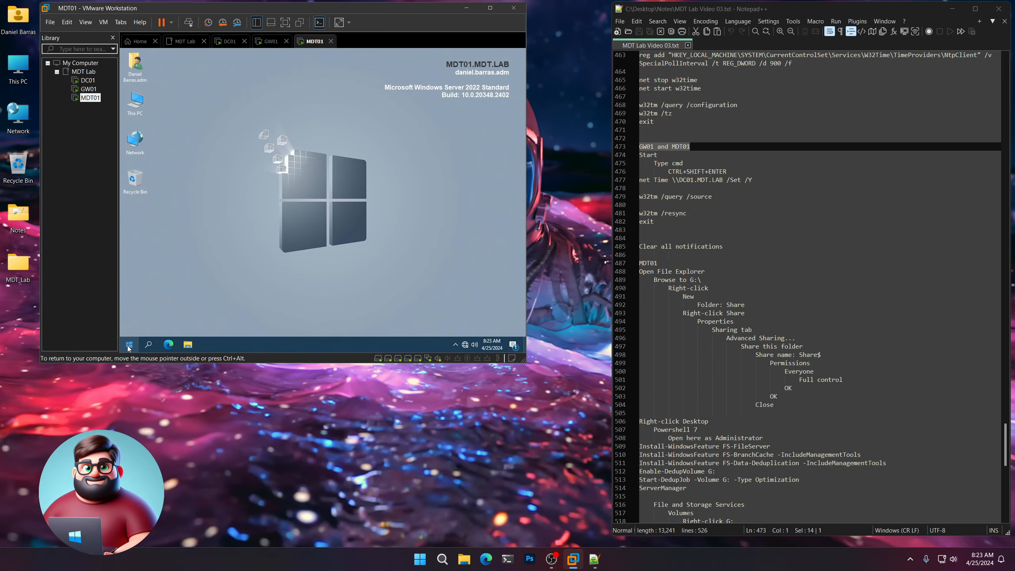
click(128, 344)
text(camd)
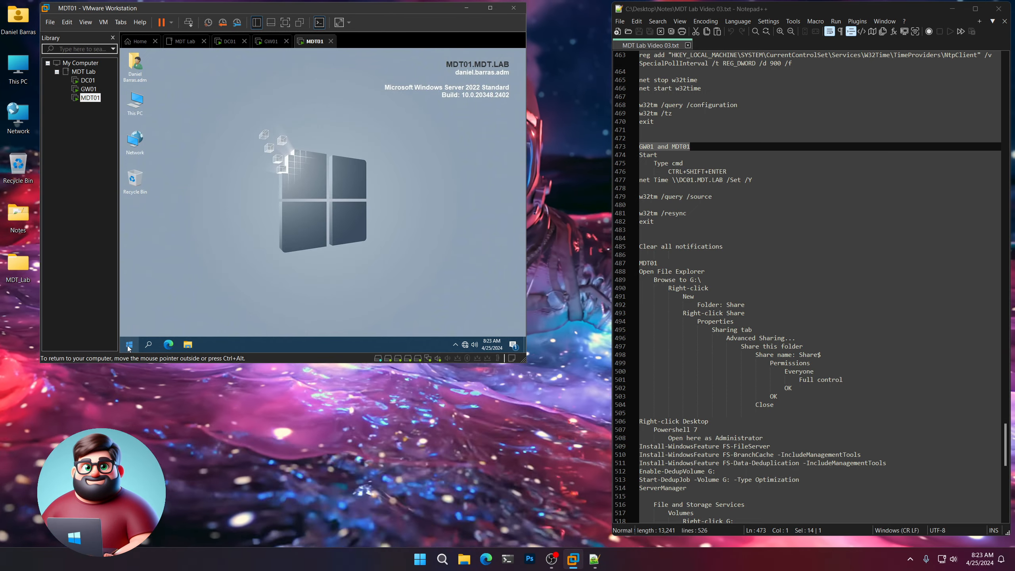
key(BackSpace)
key(BackSpace)
key(BackSpace)
text(md)
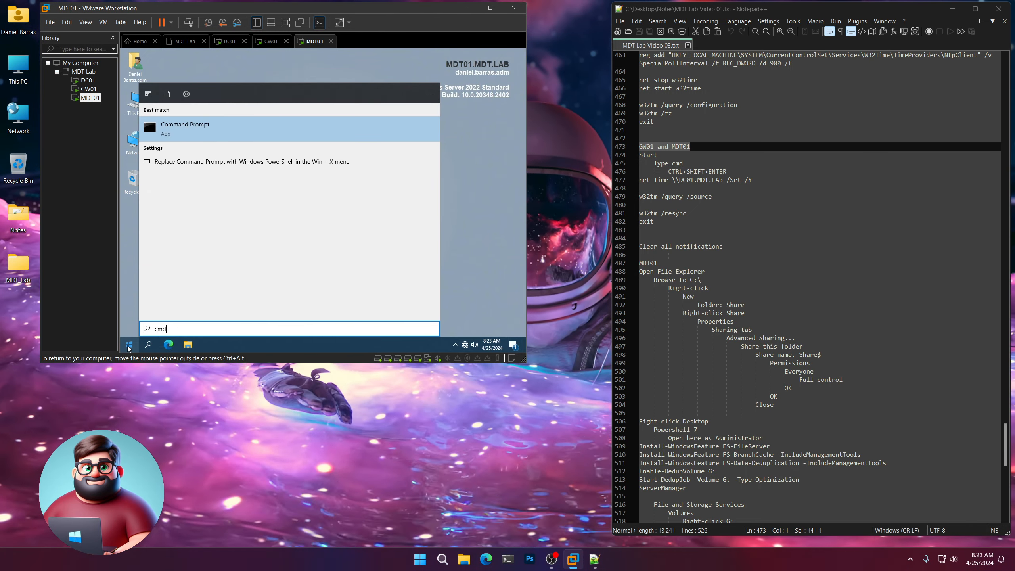
key(ctrl+shift+Return)
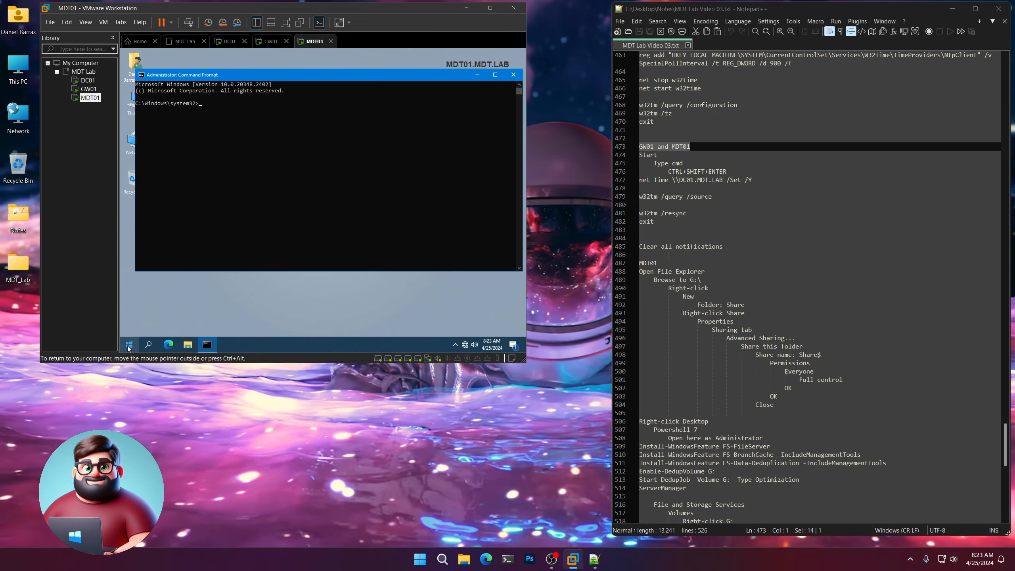
Paste the net time \\DC01.MDT.LAB /Set /Y, w32tm /query /source and w32tm /resync commands into both prompts.
click(88, 80)
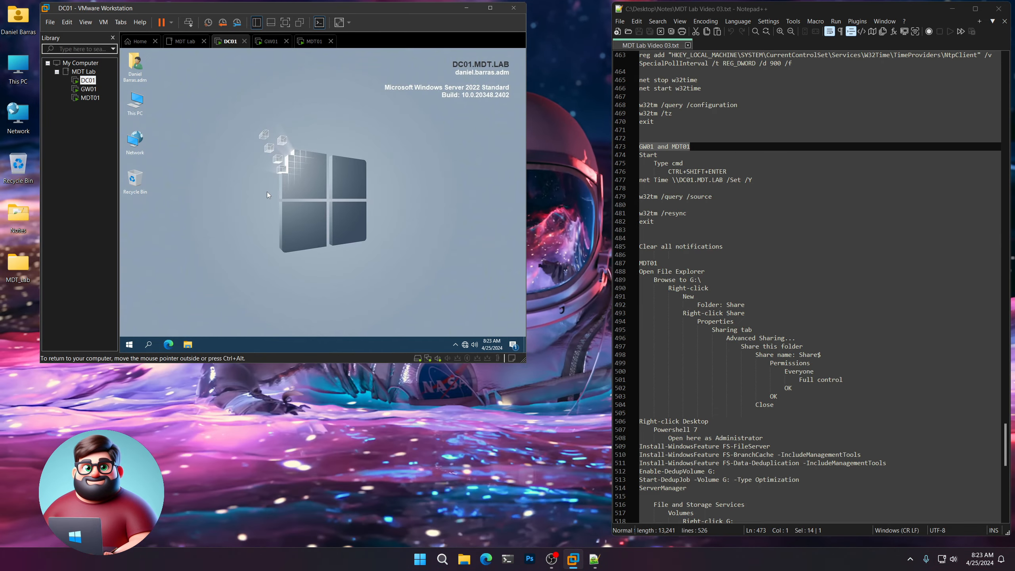
click(644, 229)
drag(644, 229, 633, 184)
right_click(655, 182)
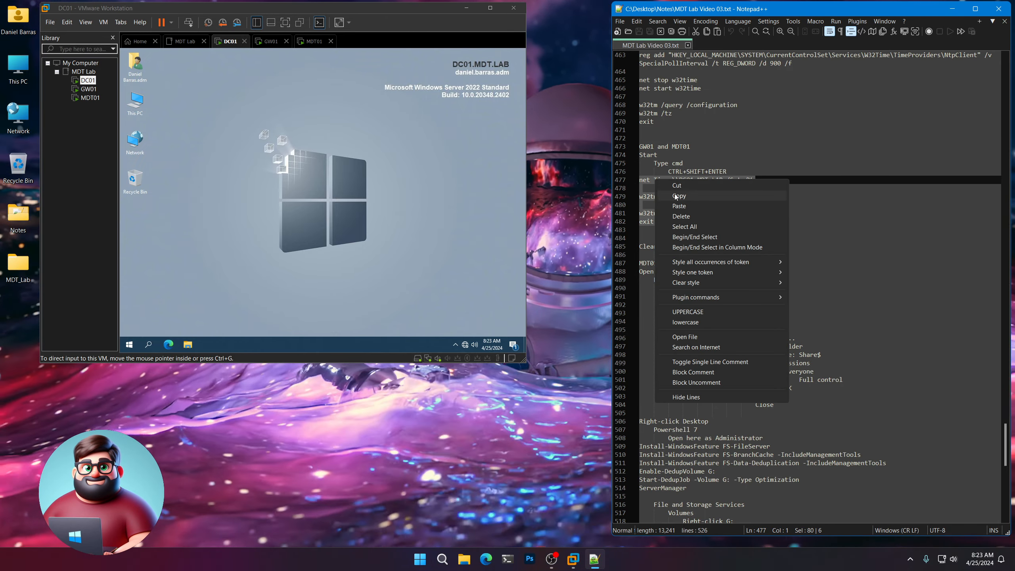
click(687, 196)
click(89, 89)
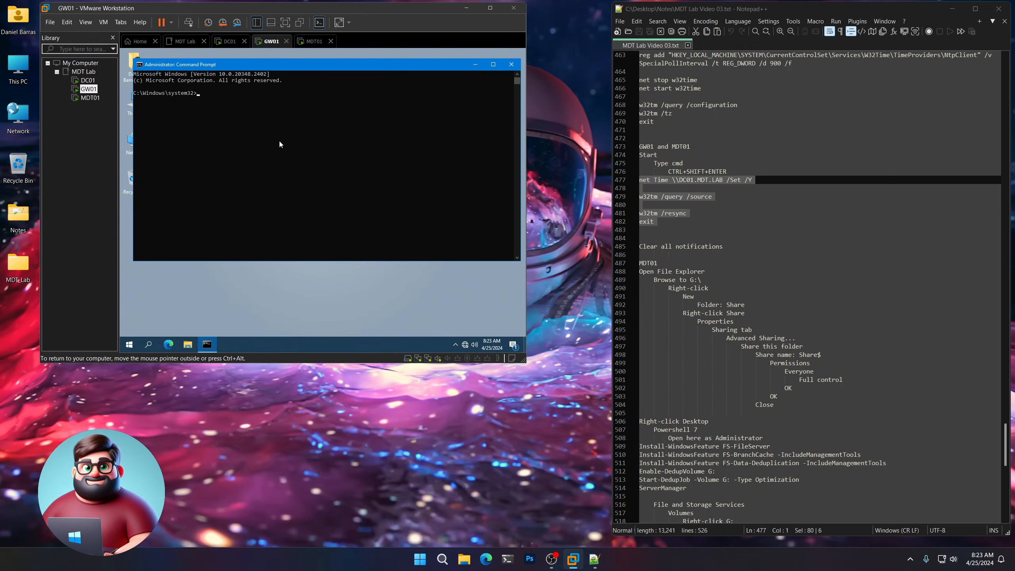
right_click(266, 123)
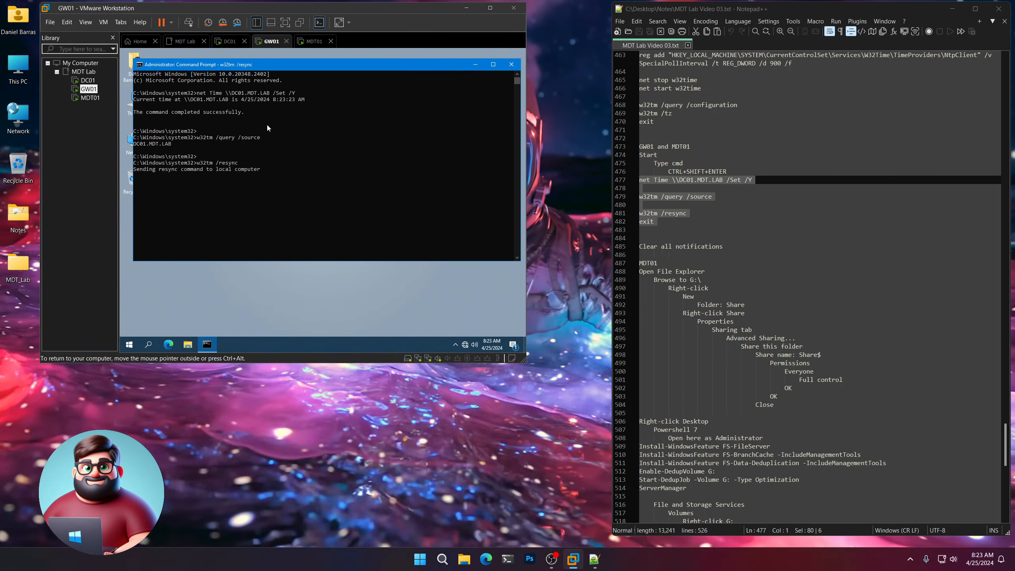
click(90, 98)
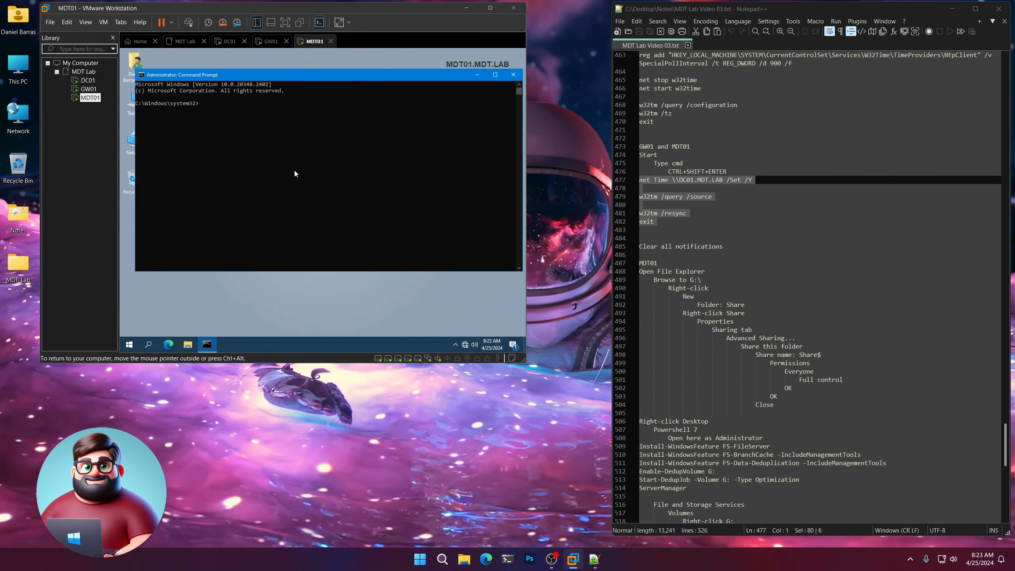
right_click(294, 173)
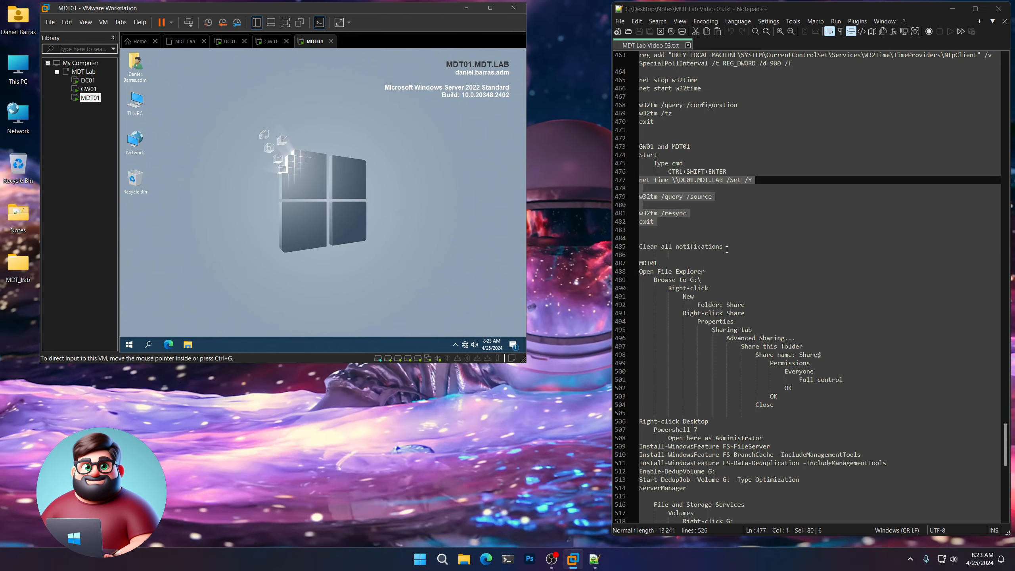
drag(726, 249, 639, 247)
Open Action Center and clear all notifications on DC01, then GW01, then MDT01.
click(88, 80)
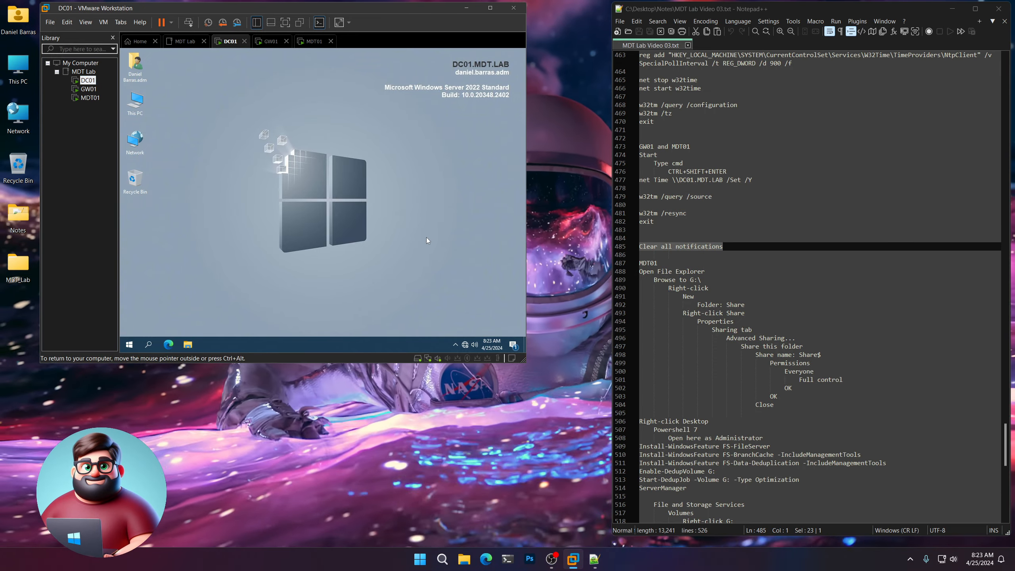
click(513, 345)
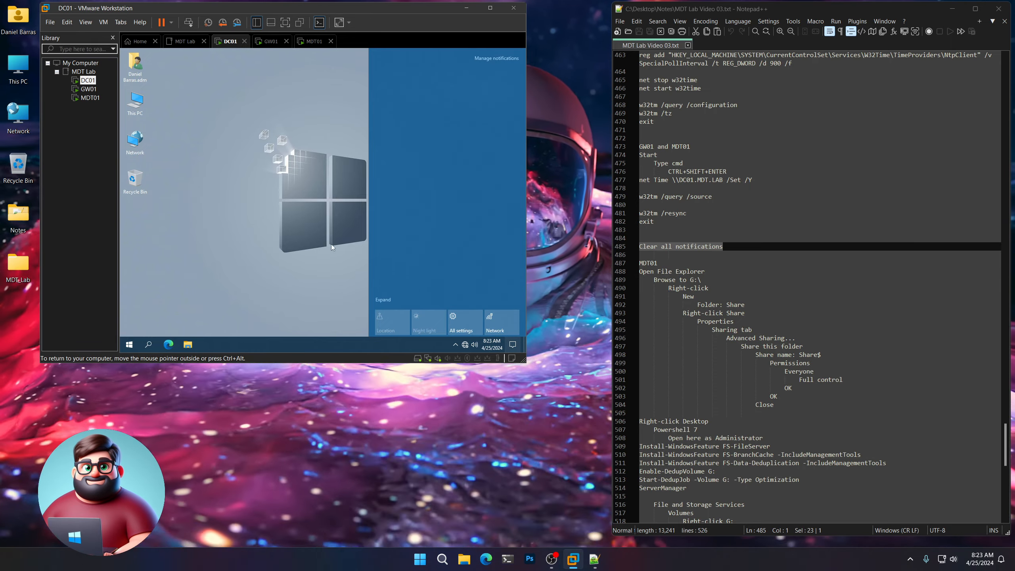
click(331, 247)
click(89, 89)
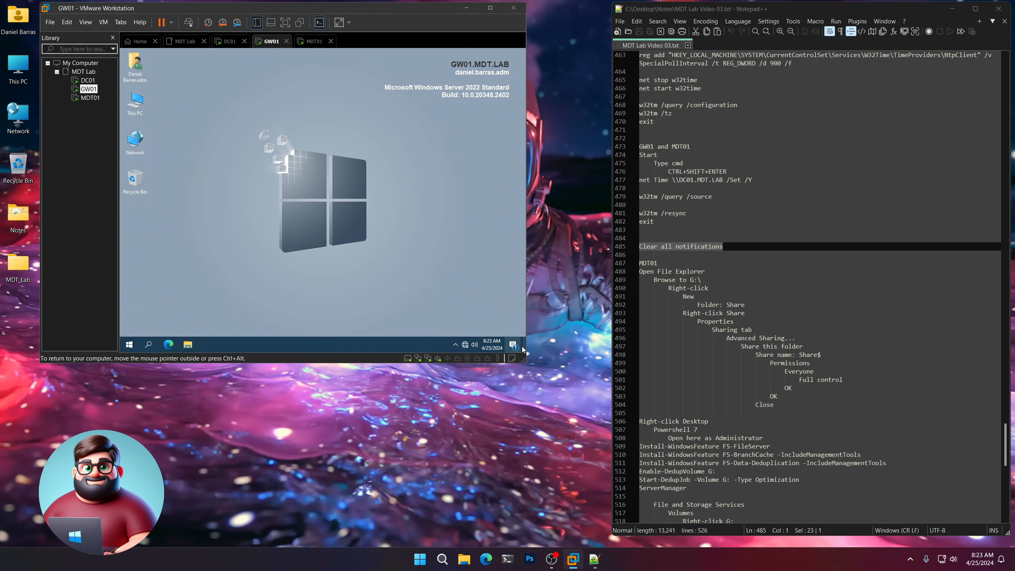
click(519, 346)
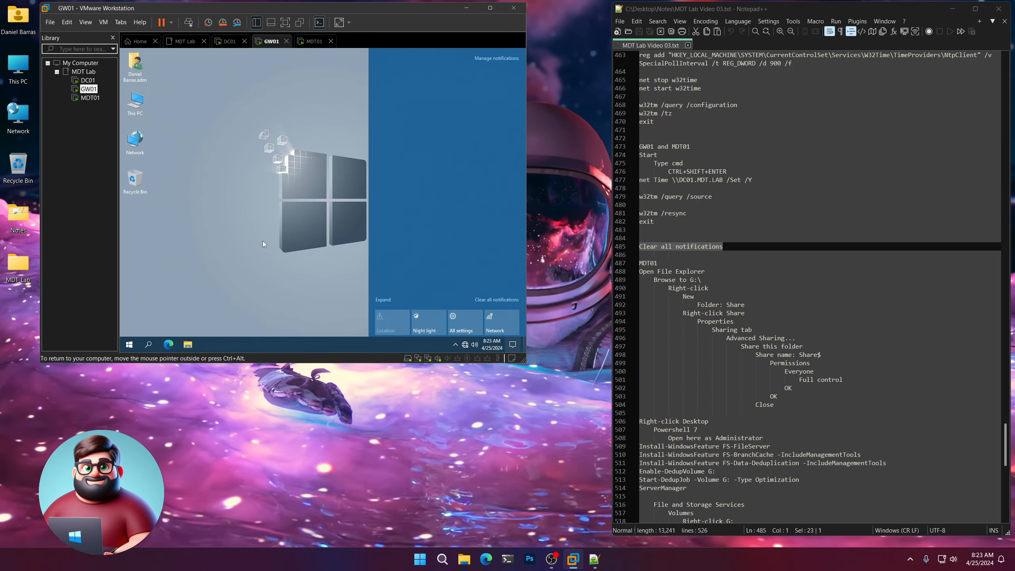
click(262, 241)
click(90, 97)
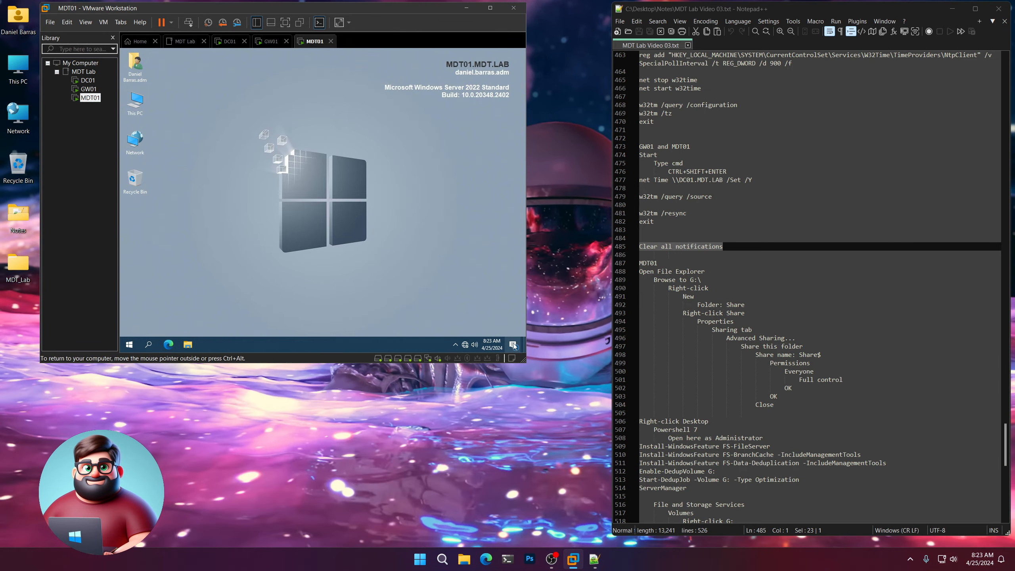
click(513, 345)
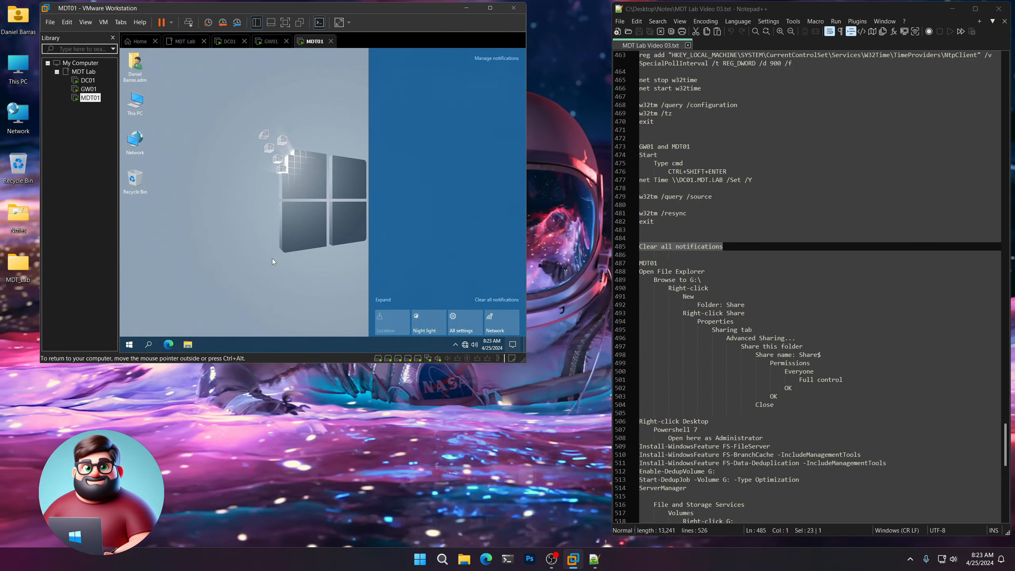
click(242, 246)
scroll(781, 308, down, 4)
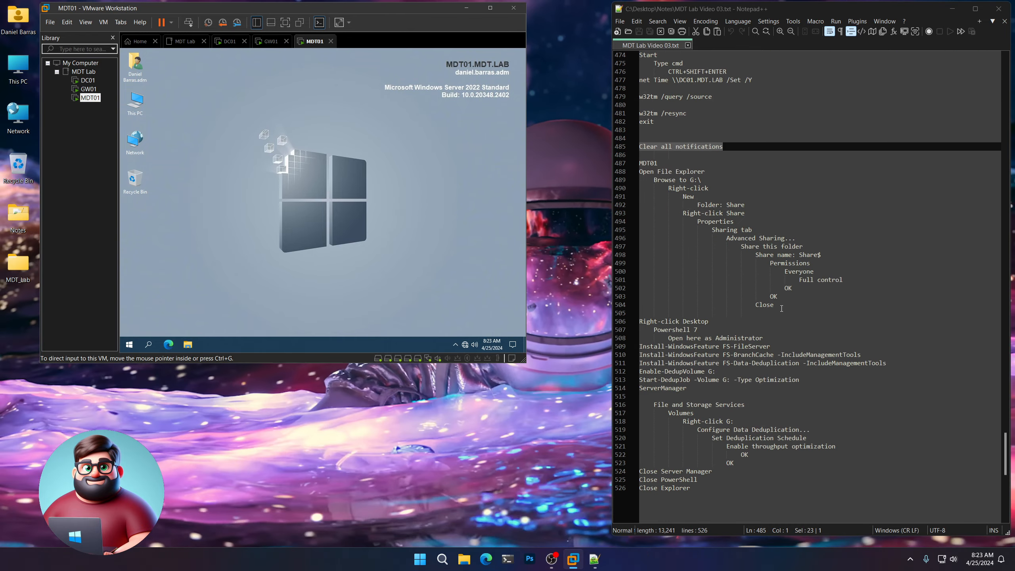
drag(780, 308, 639, 163)
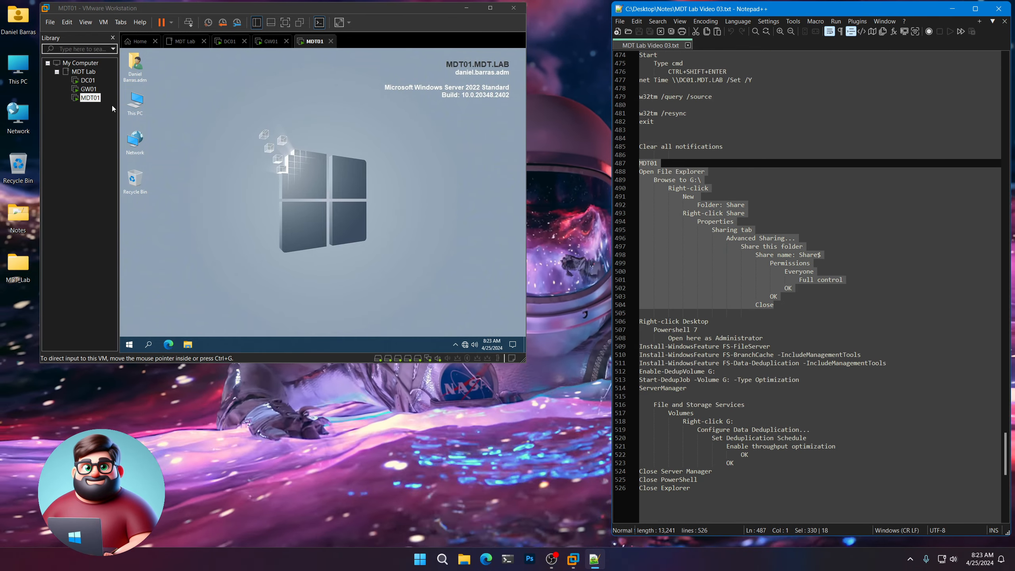
Create a new folder named Share on MDT01's File Share (G:) drive.
click(302, 186)
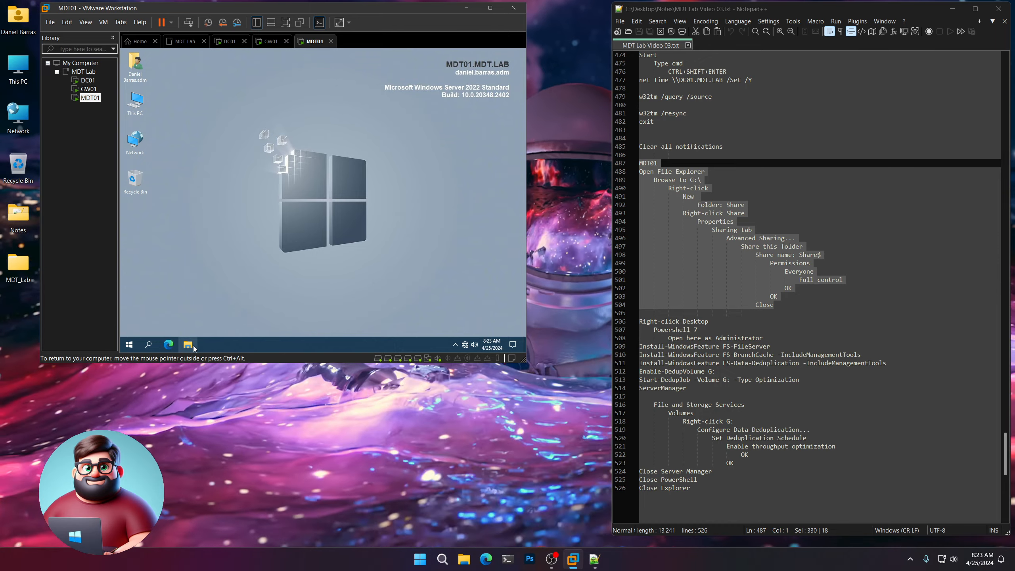
click(193, 345)
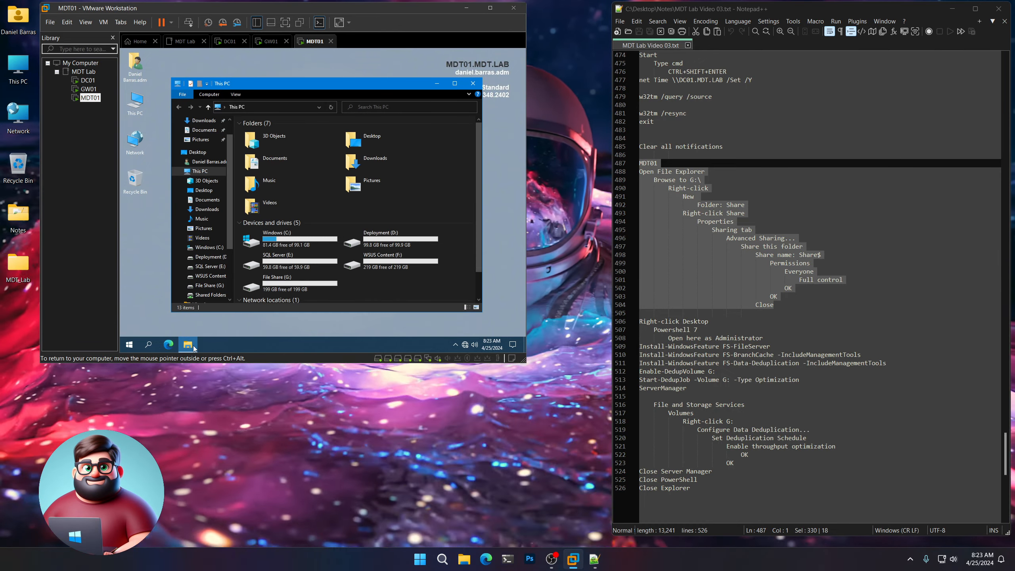
scroll(273, 264, down, 1)
click(274, 264)
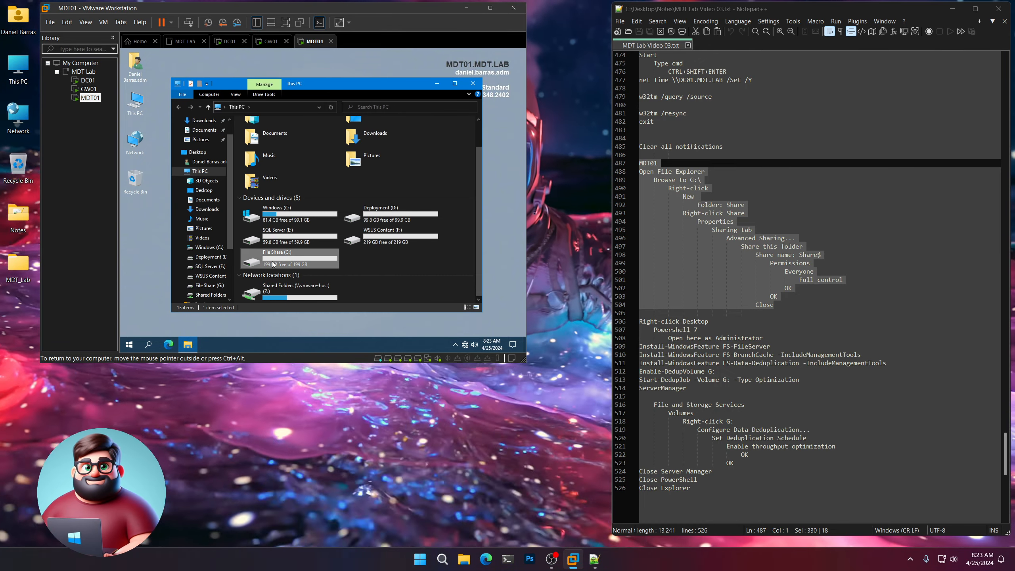
double_click(272, 263)
right_click(281, 265)
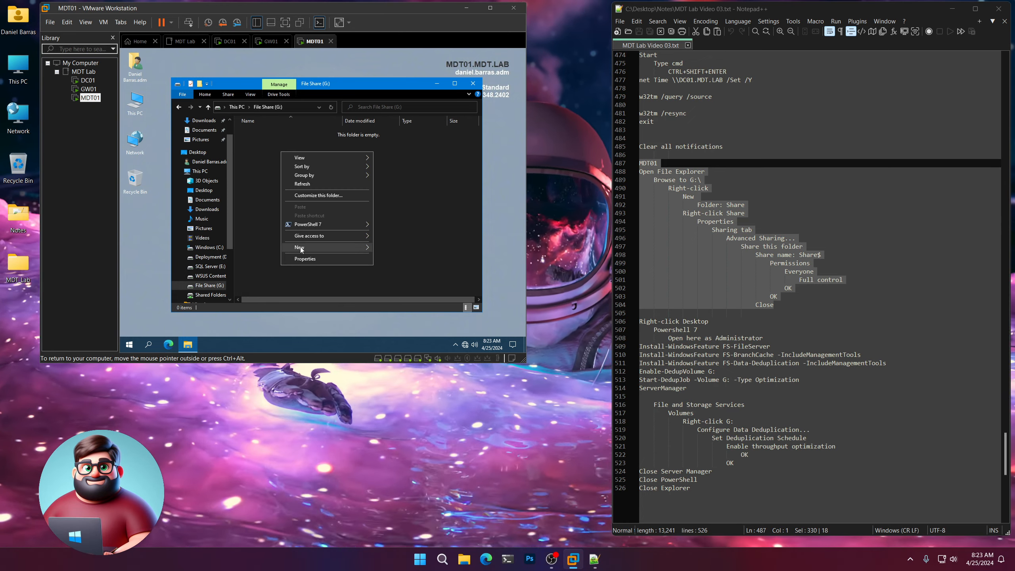
mouse_move(299, 247)
click(384, 247)
text(S)
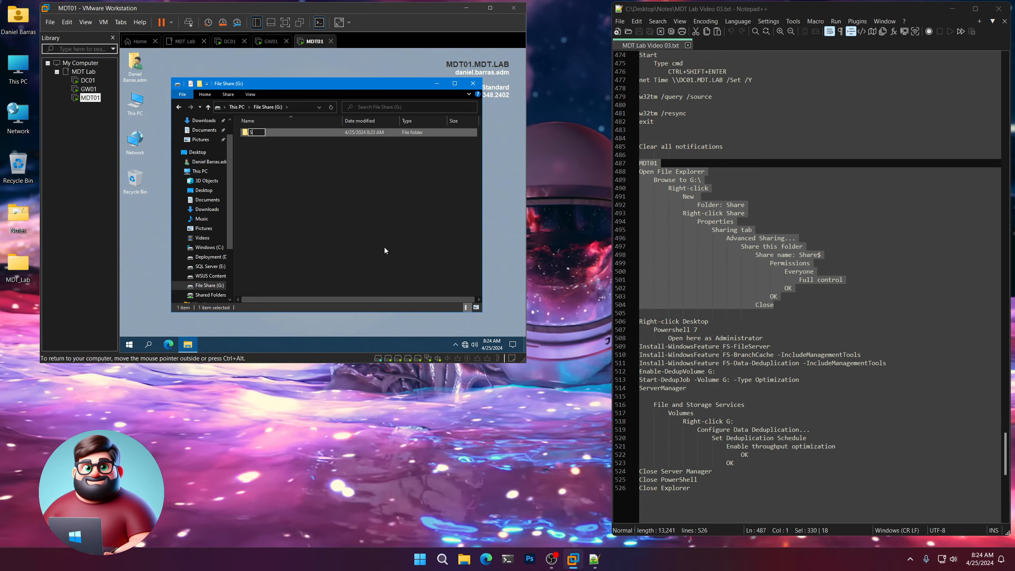
text(hare)
key(Return)
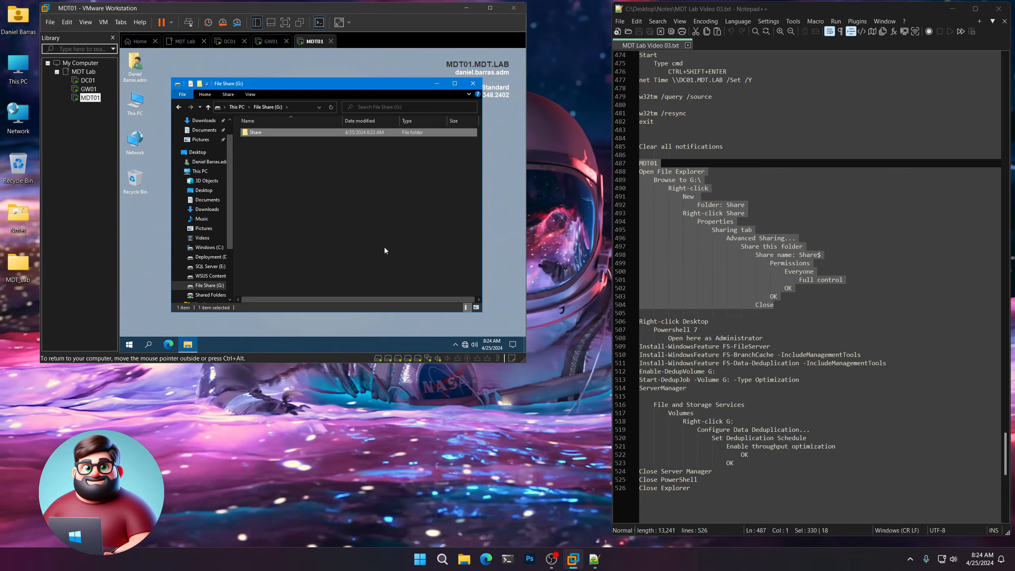
Share the Share folder as hidden Share$ with Everyone granted Full Control.
right_click(263, 134)
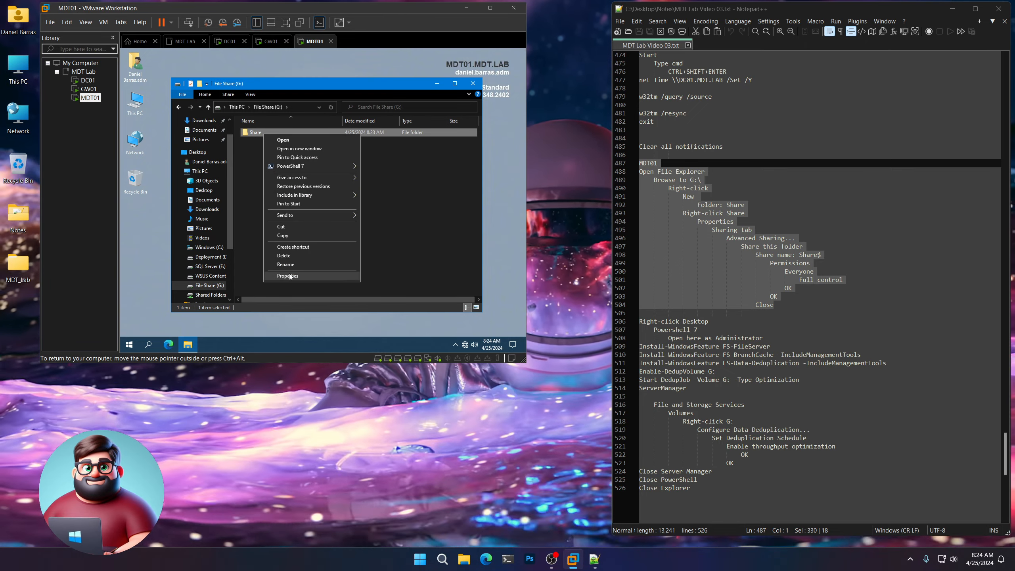
click(290, 276)
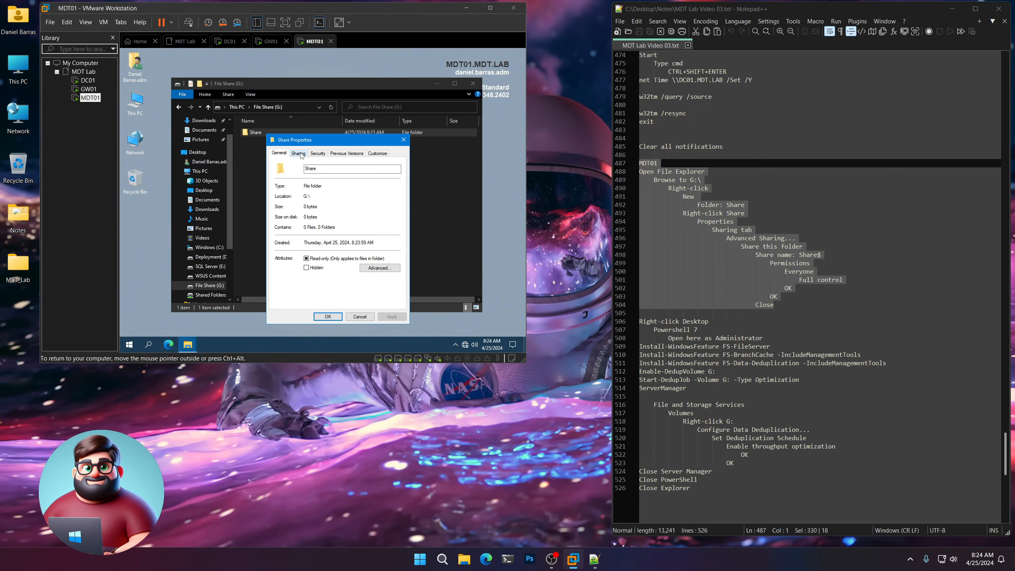
click(299, 154)
click(321, 249)
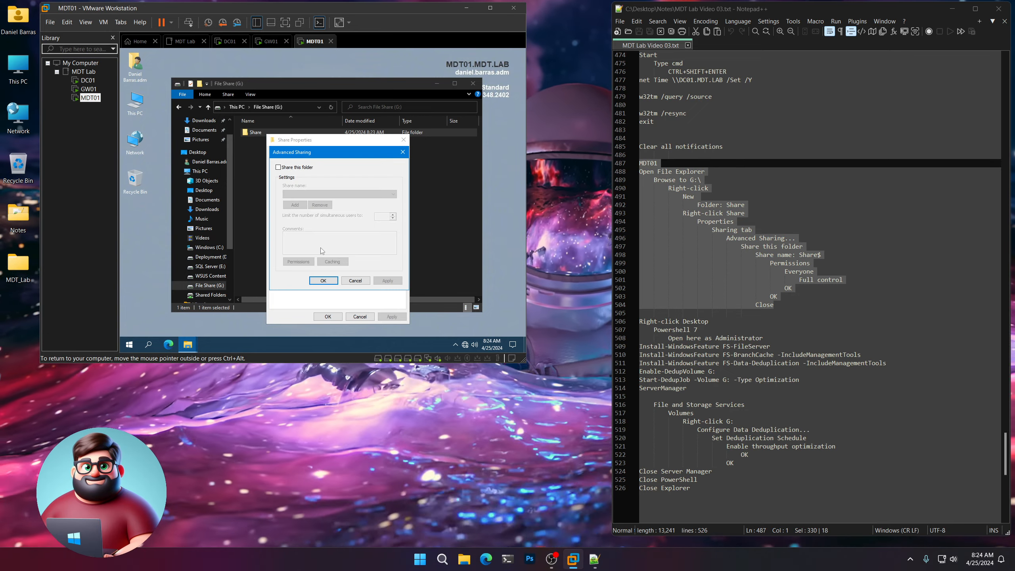
click(304, 171)
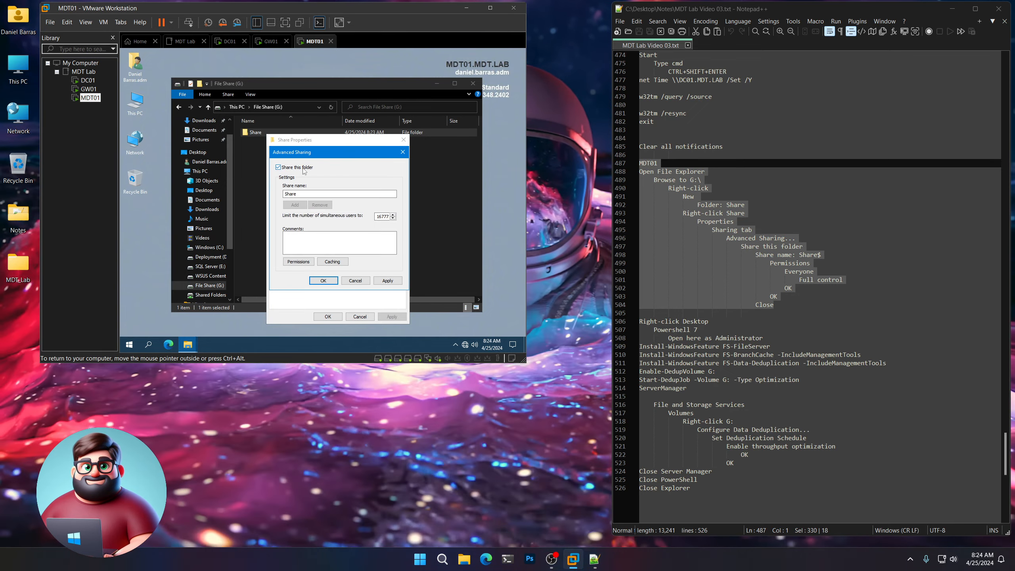
click(302, 194)
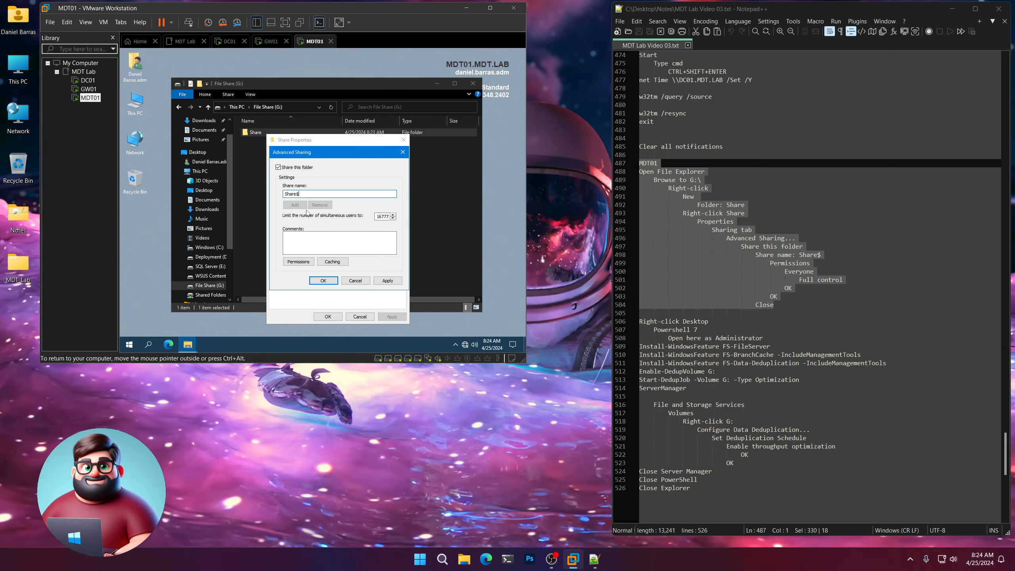
click(303, 262)
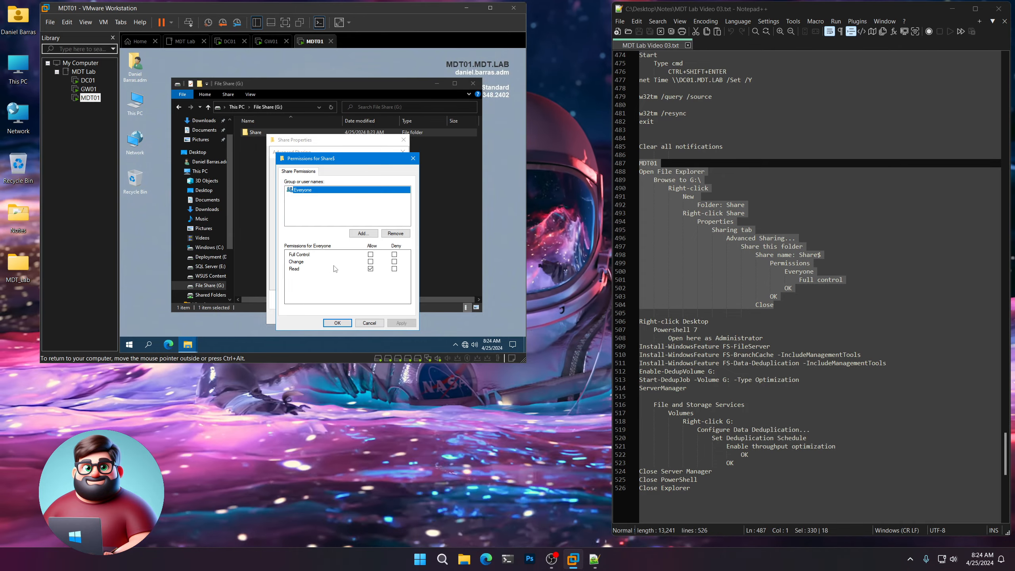
click(370, 254)
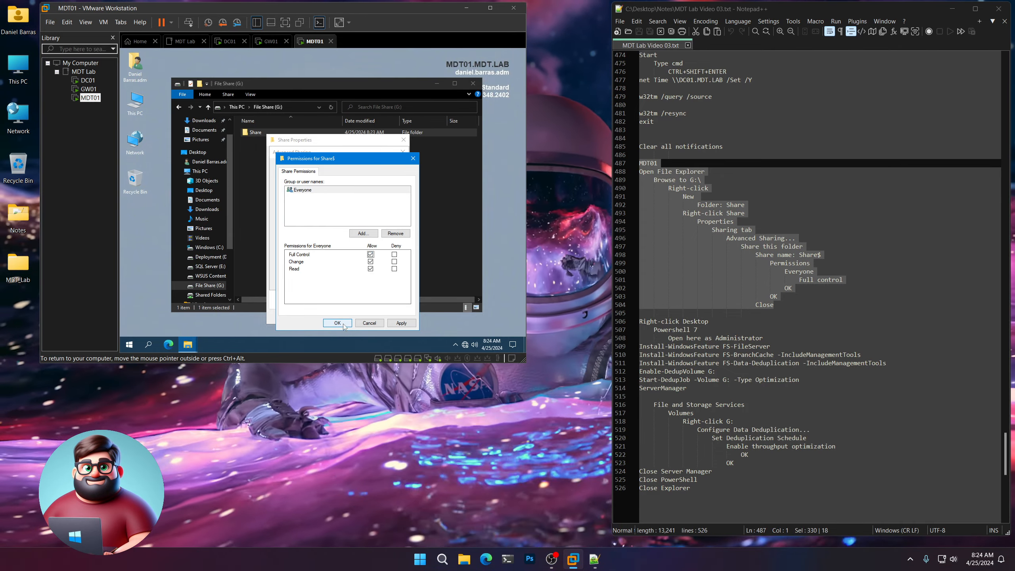
click(337, 323)
click(326, 282)
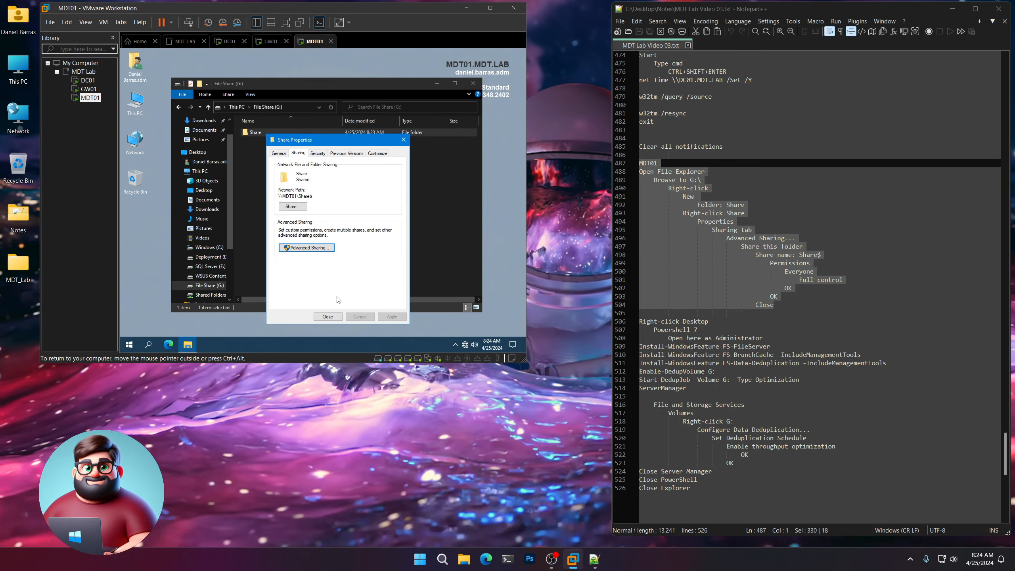
click(330, 316)
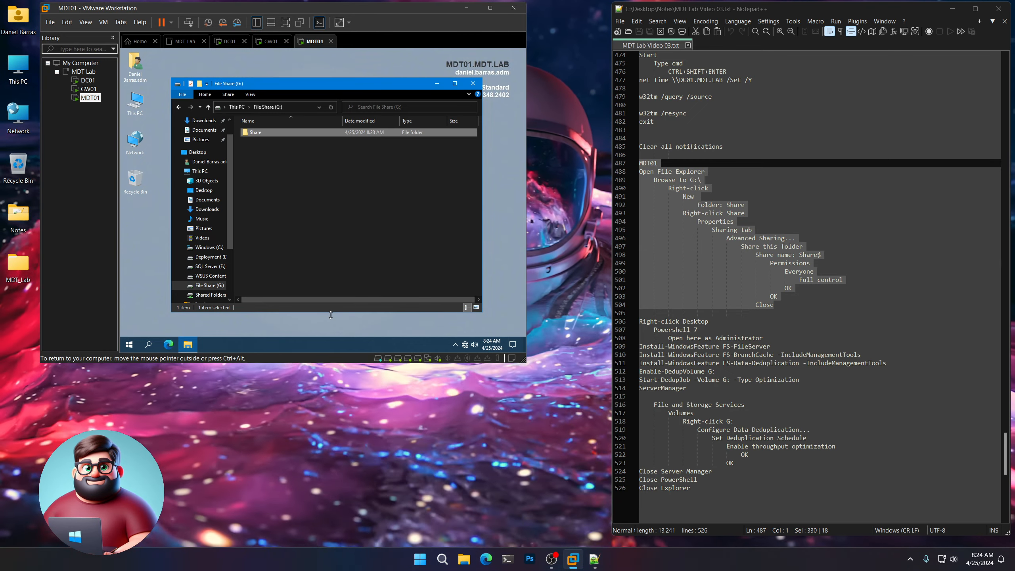
scroll(672, 354, down, 3)
In an administrator PowerShell 7 on MDT01, run the feature install commands from notes lines 509–514.
right_click(282, 63)
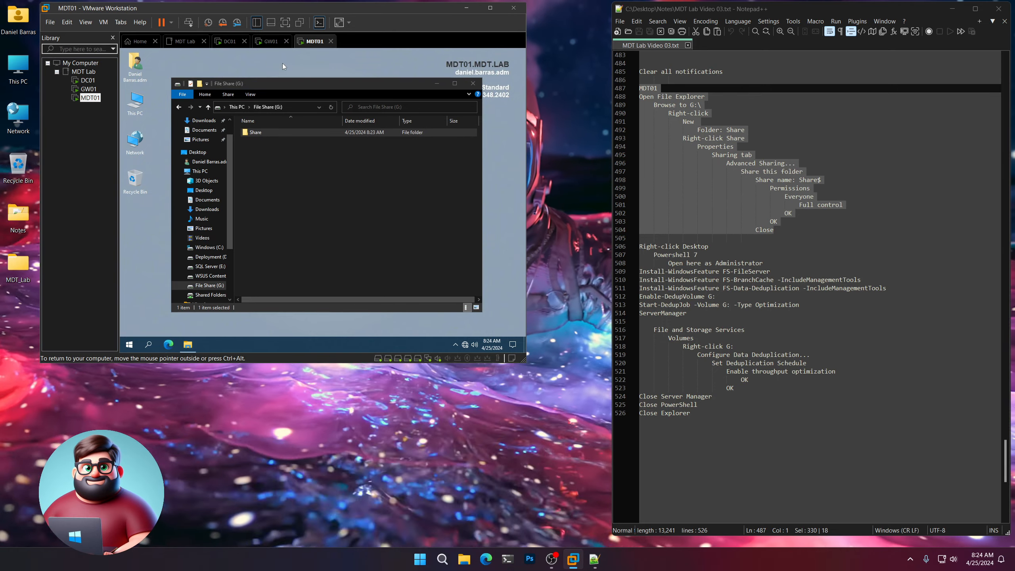
mouse_move(305, 127)
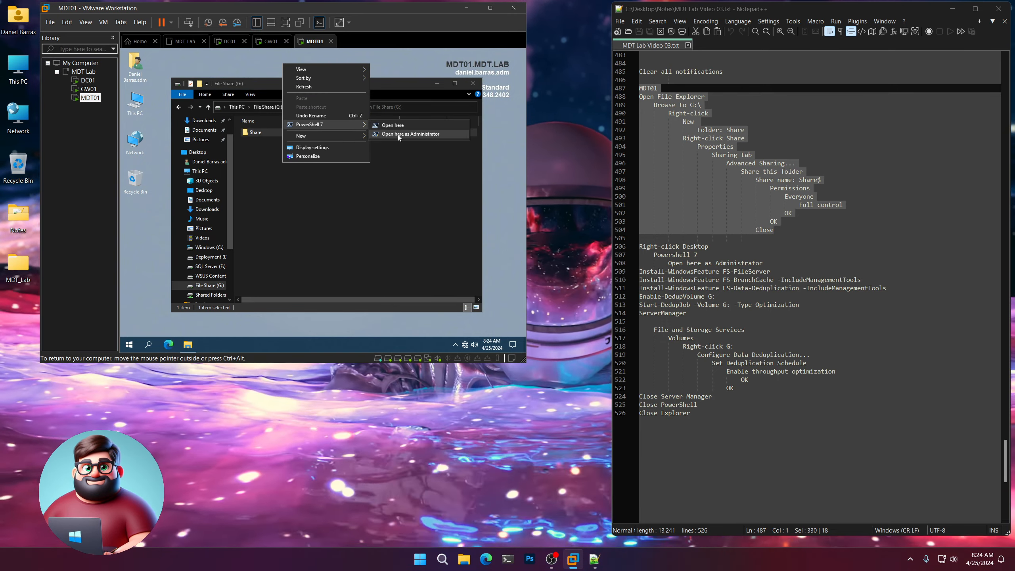
click(410, 134)
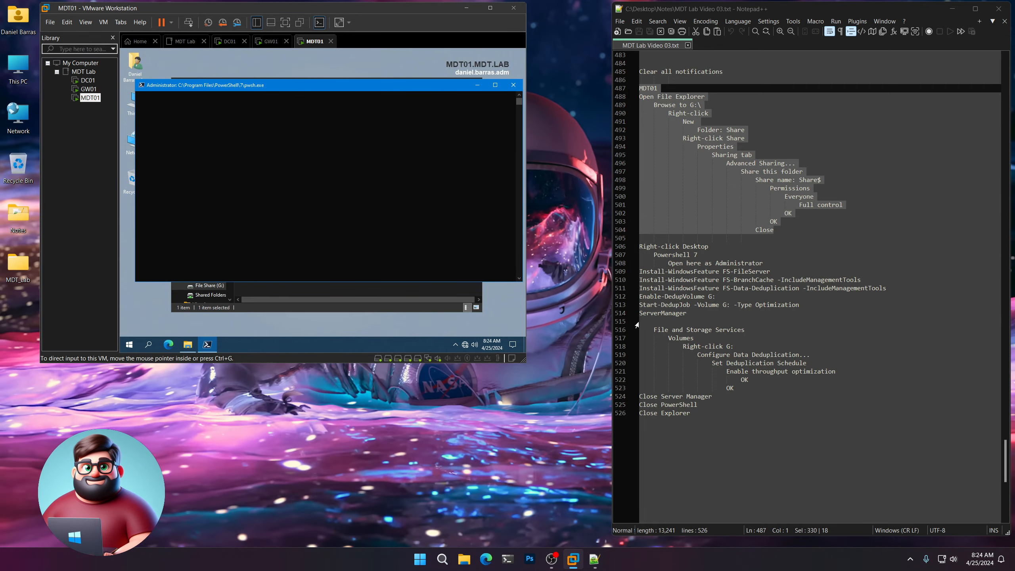
drag(642, 320, 632, 272)
right_click(699, 284)
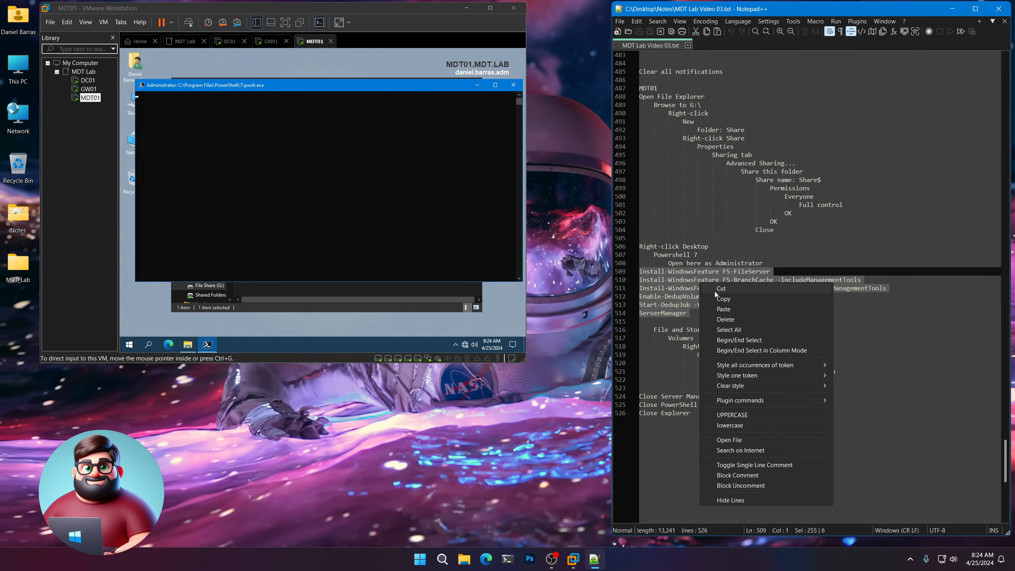
click(722, 299)
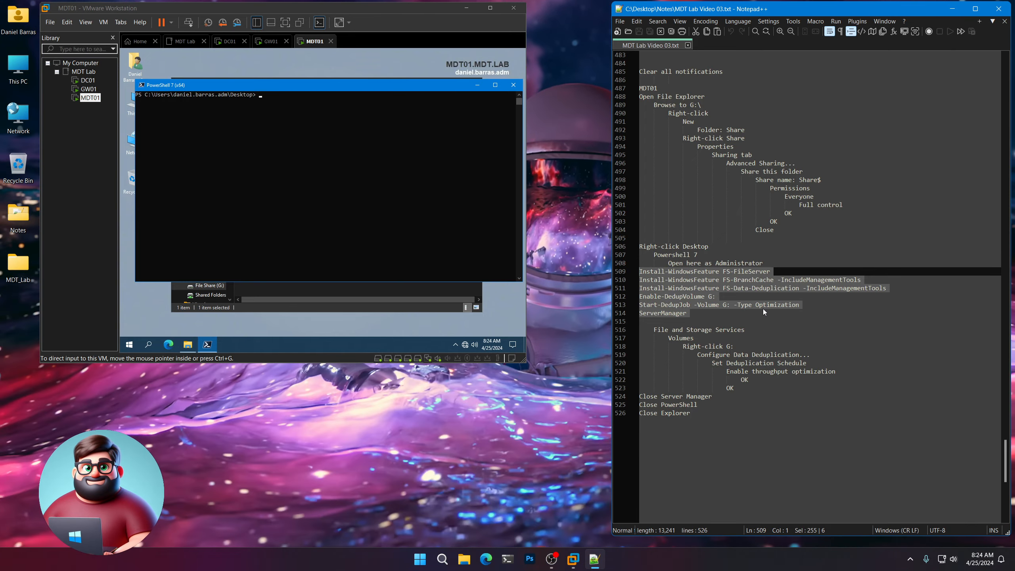
click(481, 245)
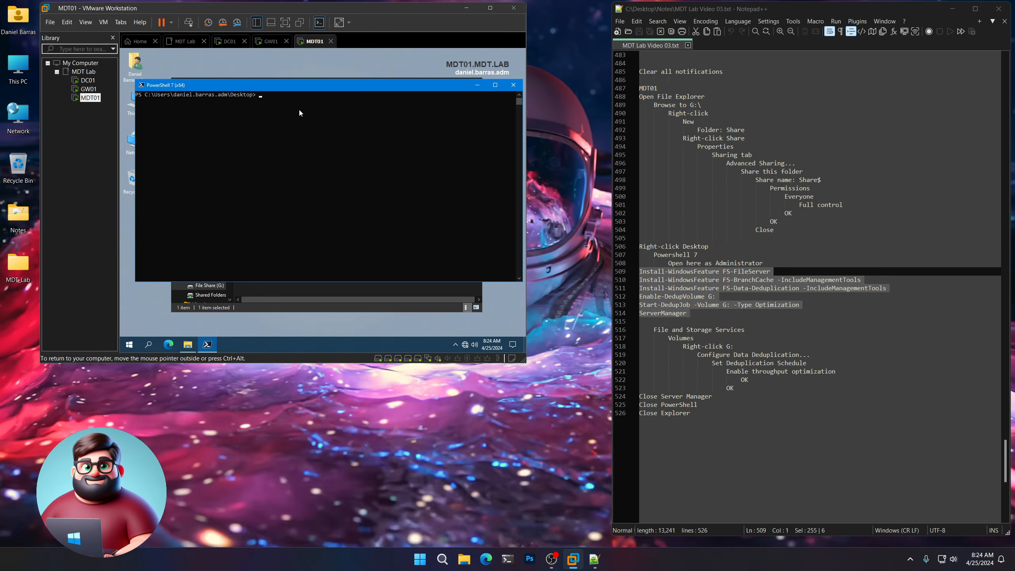
right_click(299, 112)
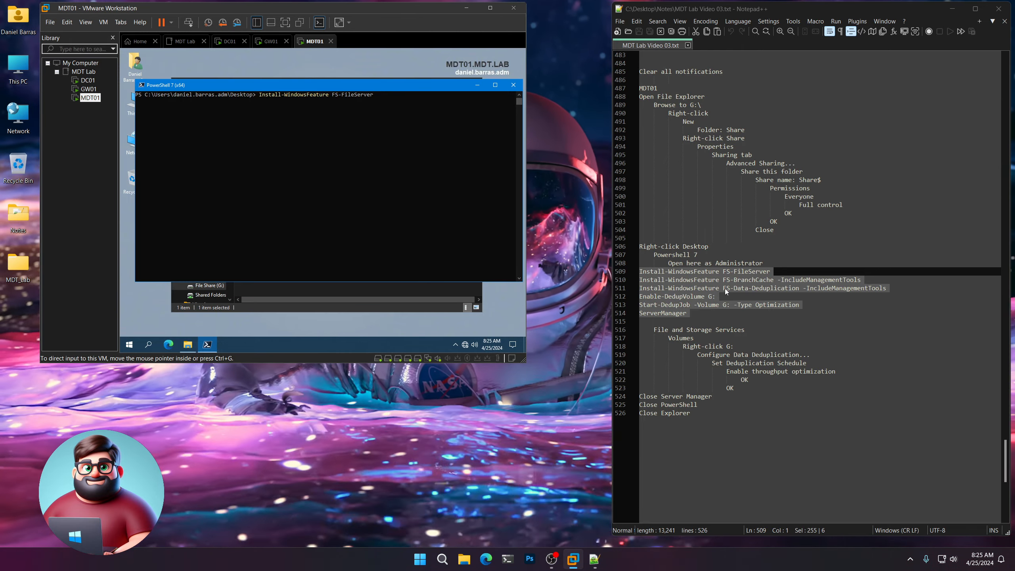
Select the deduplication schedule steps, lines 516–523, in the notes.
scroll(726, 292, down, 2)
scroll(726, 291, down, 1)
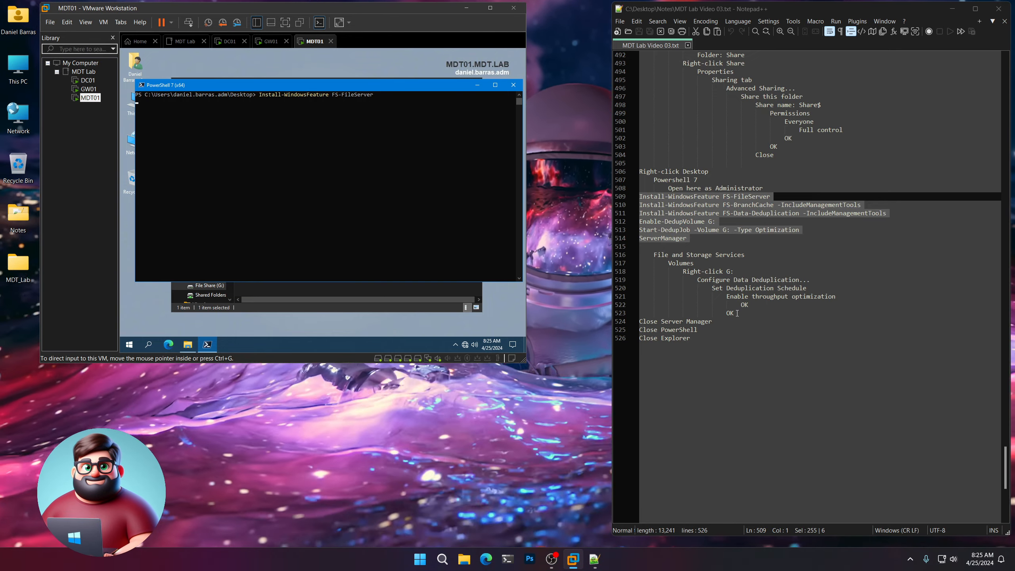
drag(736, 314, 652, 254)
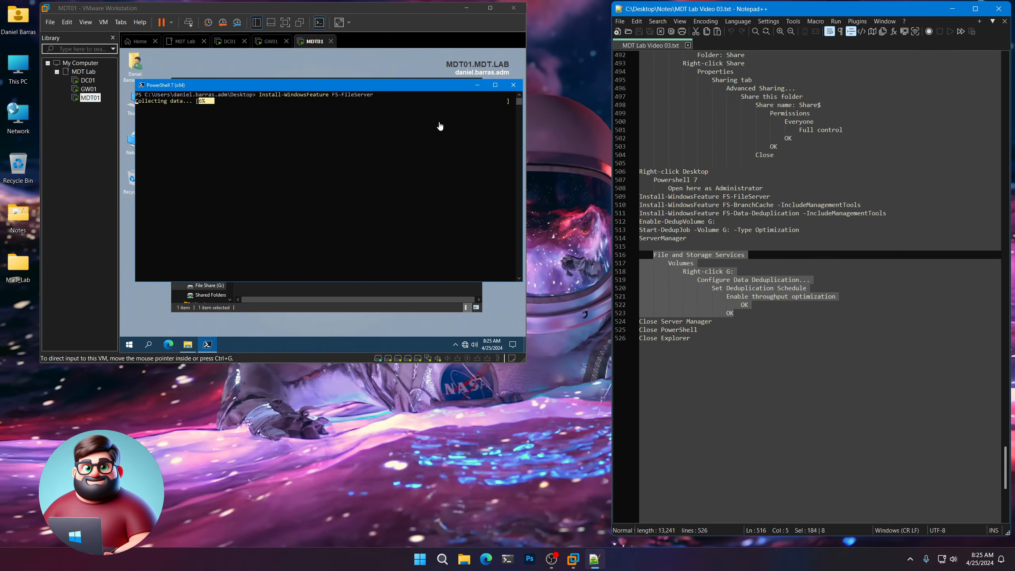
click(305, 89)
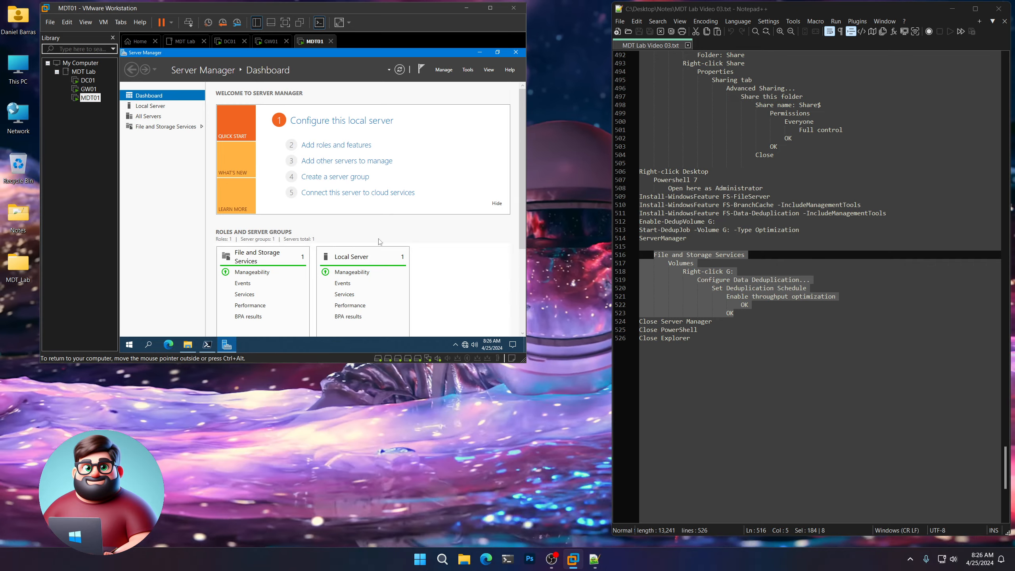
Enable the throughput optimization deduplication schedule for volume G: in File and Storage Services.
click(171, 127)
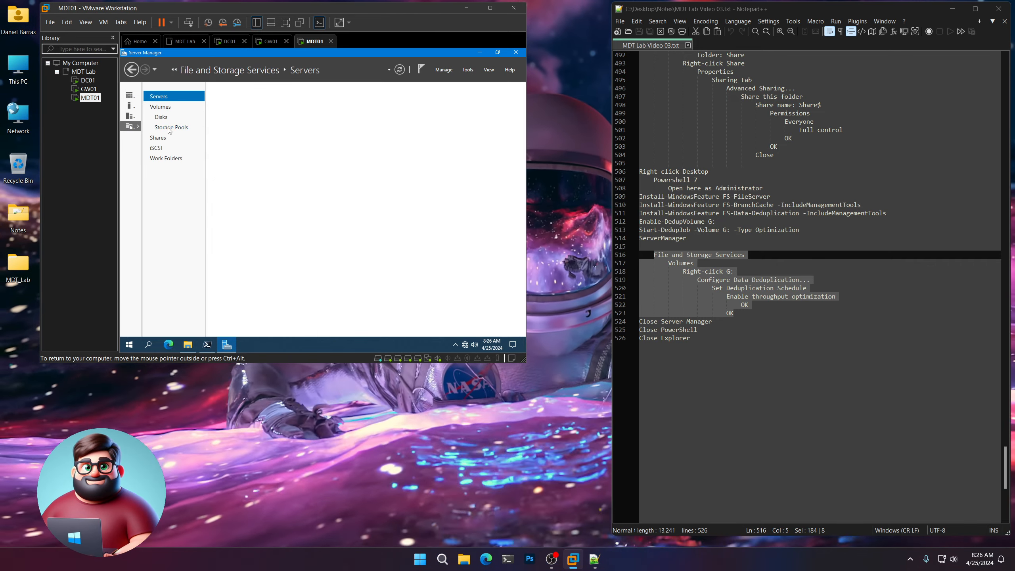
click(162, 107)
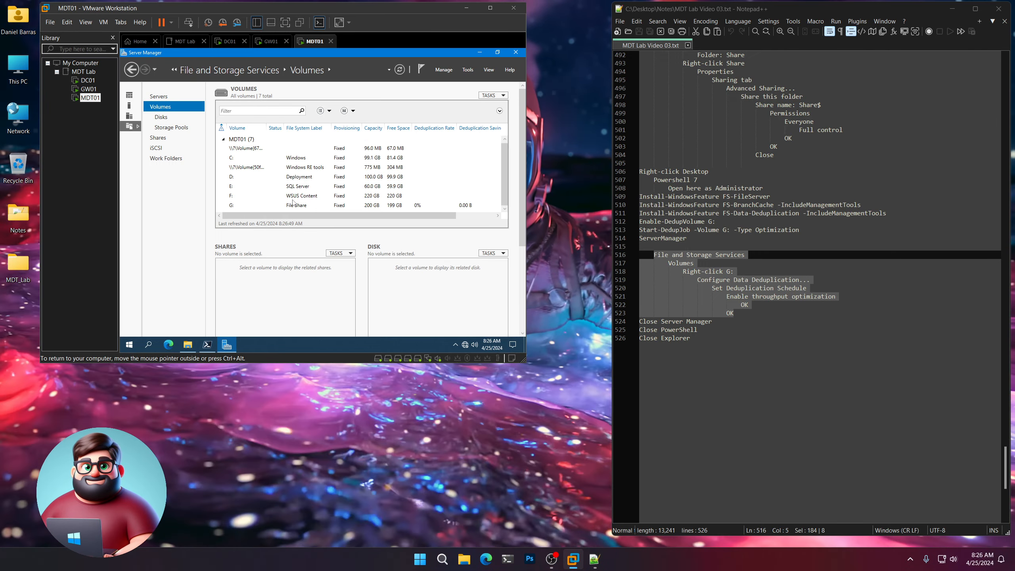
click(237, 205)
right_click(236, 207)
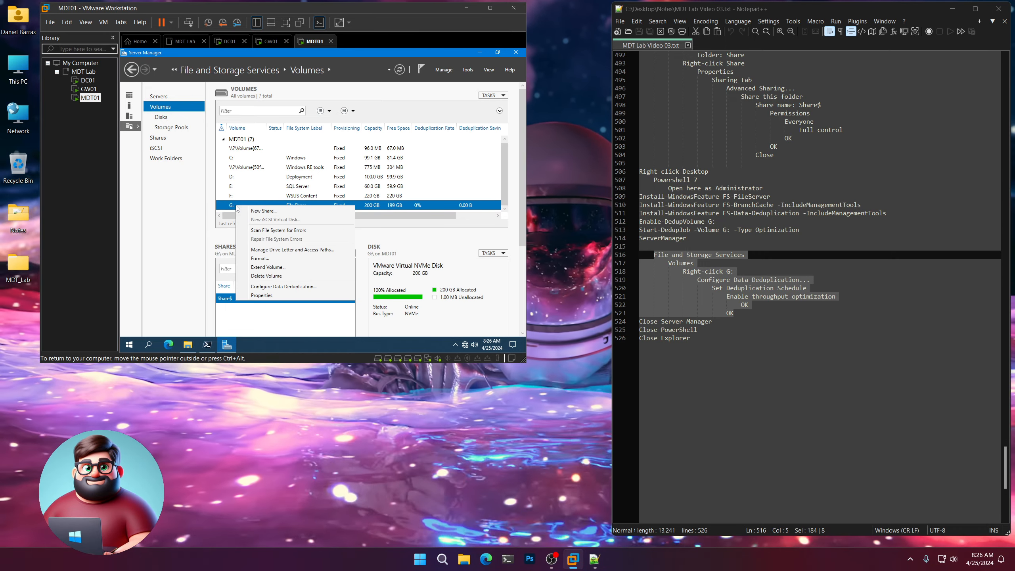
click(264, 288)
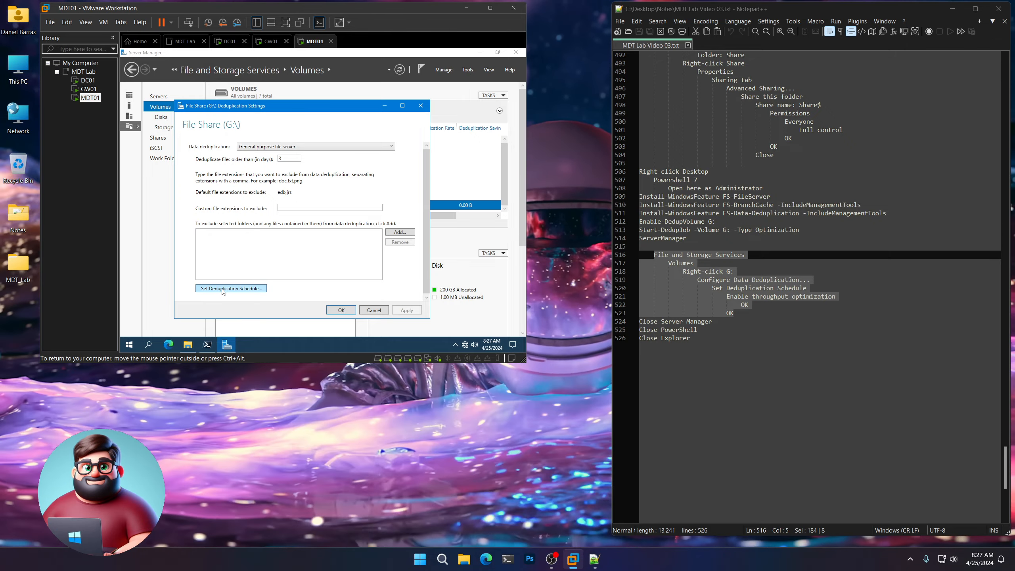
click(223, 289)
drag(297, 120, 292, 73)
click(200, 141)
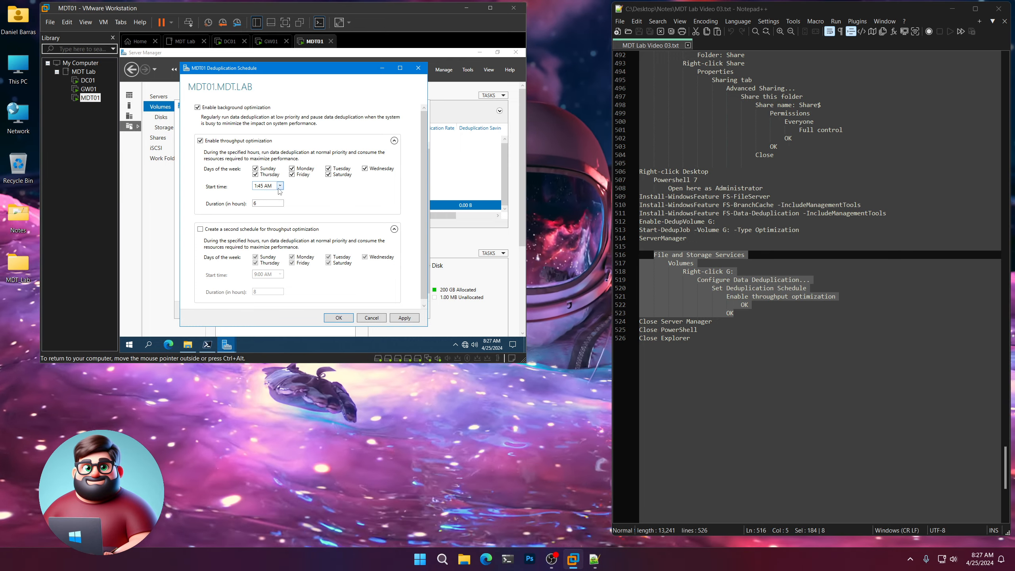
click(339, 317)
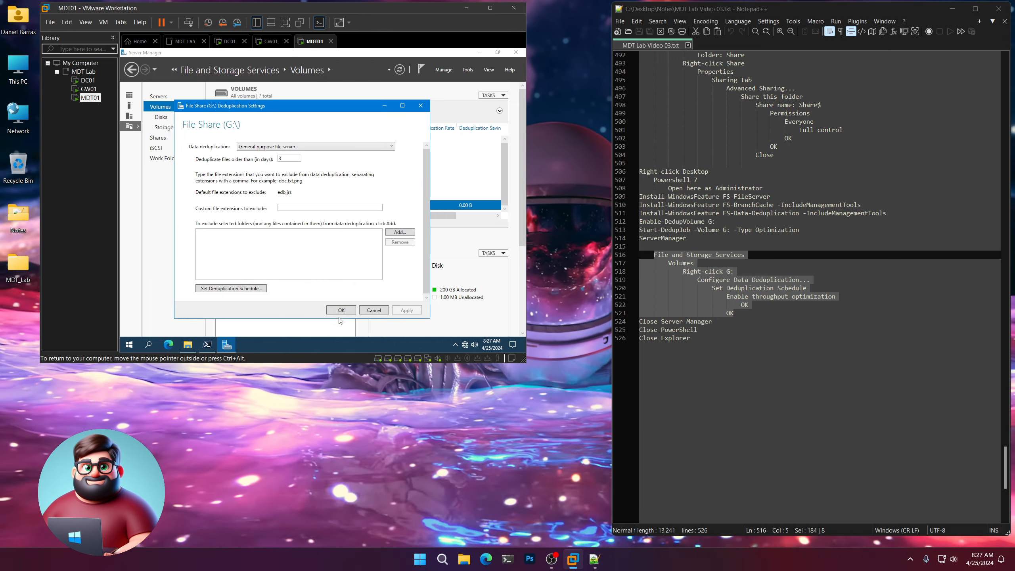
click(342, 313)
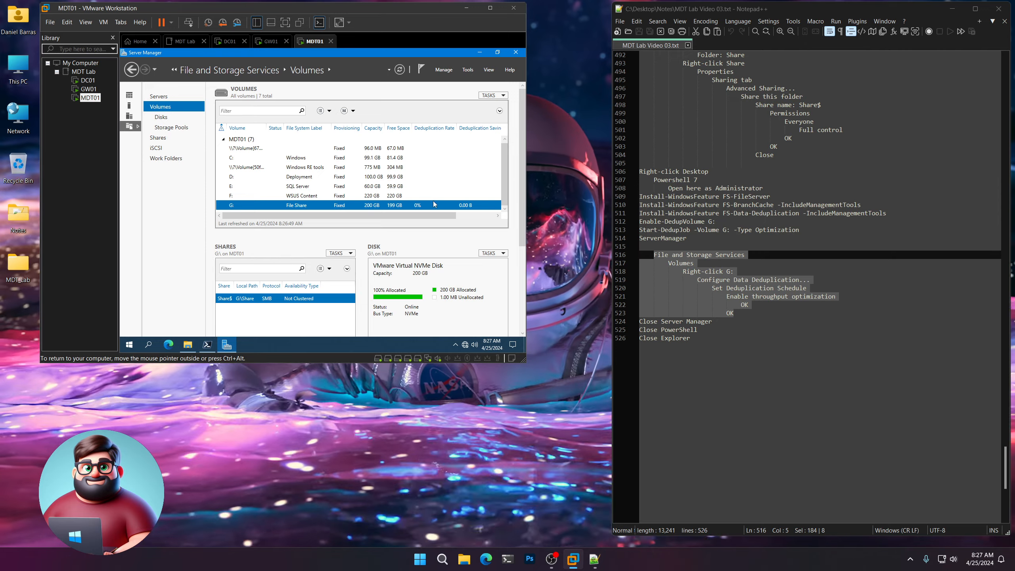
Close Server Manager, the PowerShell window and the File Share (G:) window.
click(514, 52)
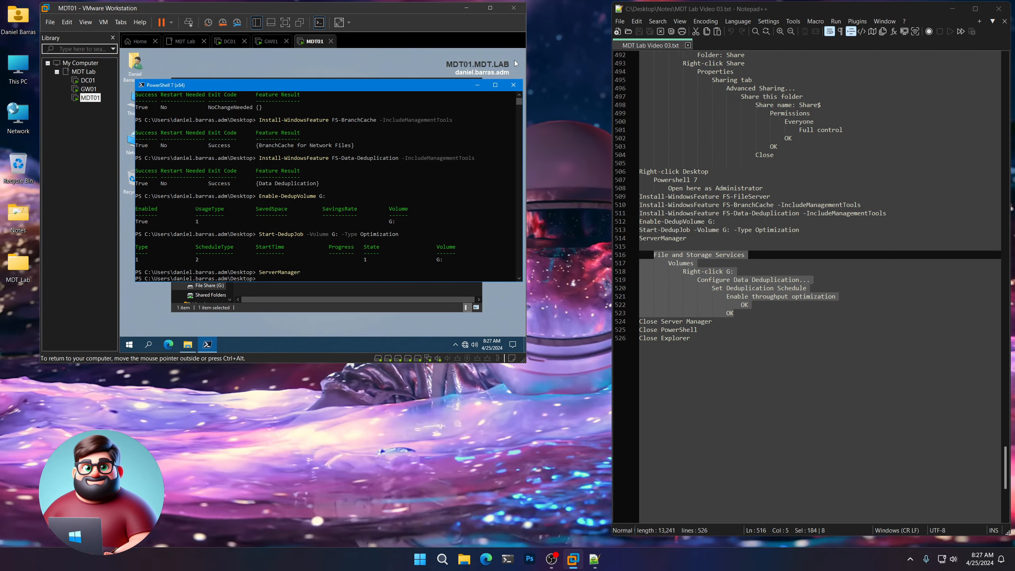
click(513, 85)
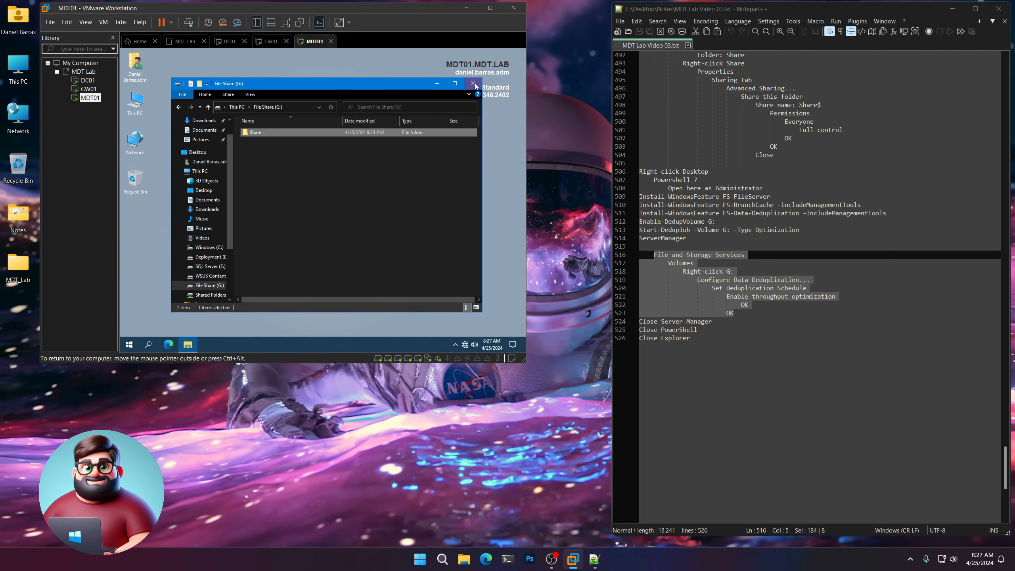
click(472, 83)
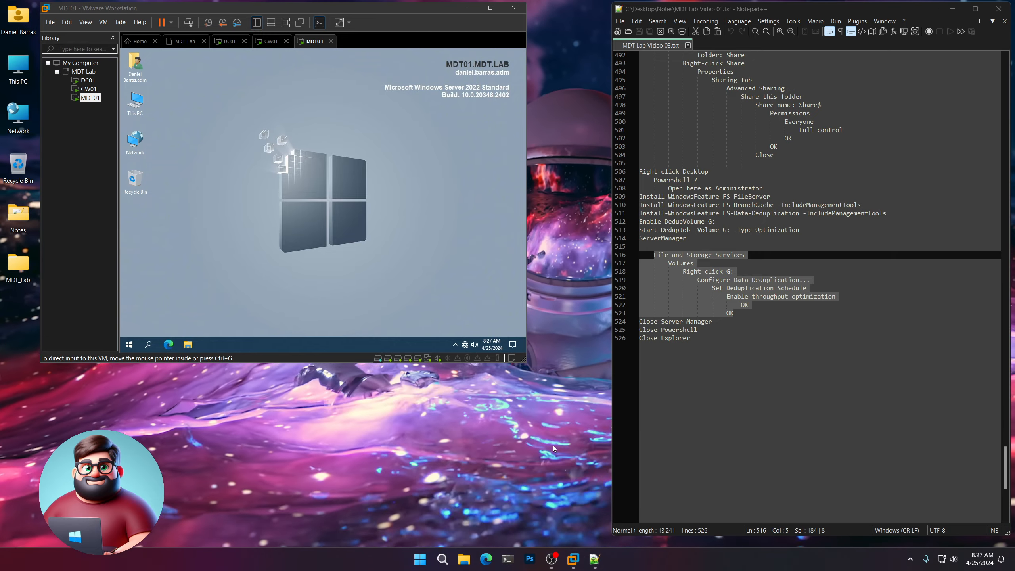